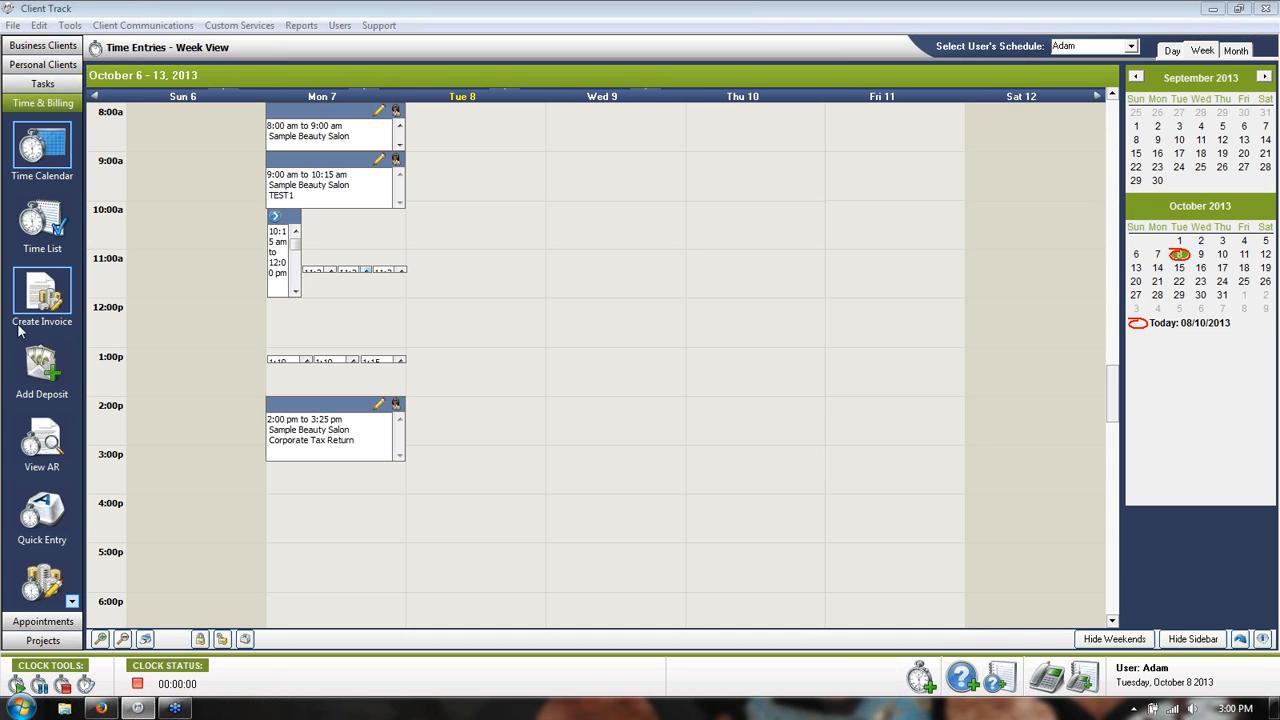
Open the time and billing setup options and display the billing categories.
scroll(10, 380, down, 2)
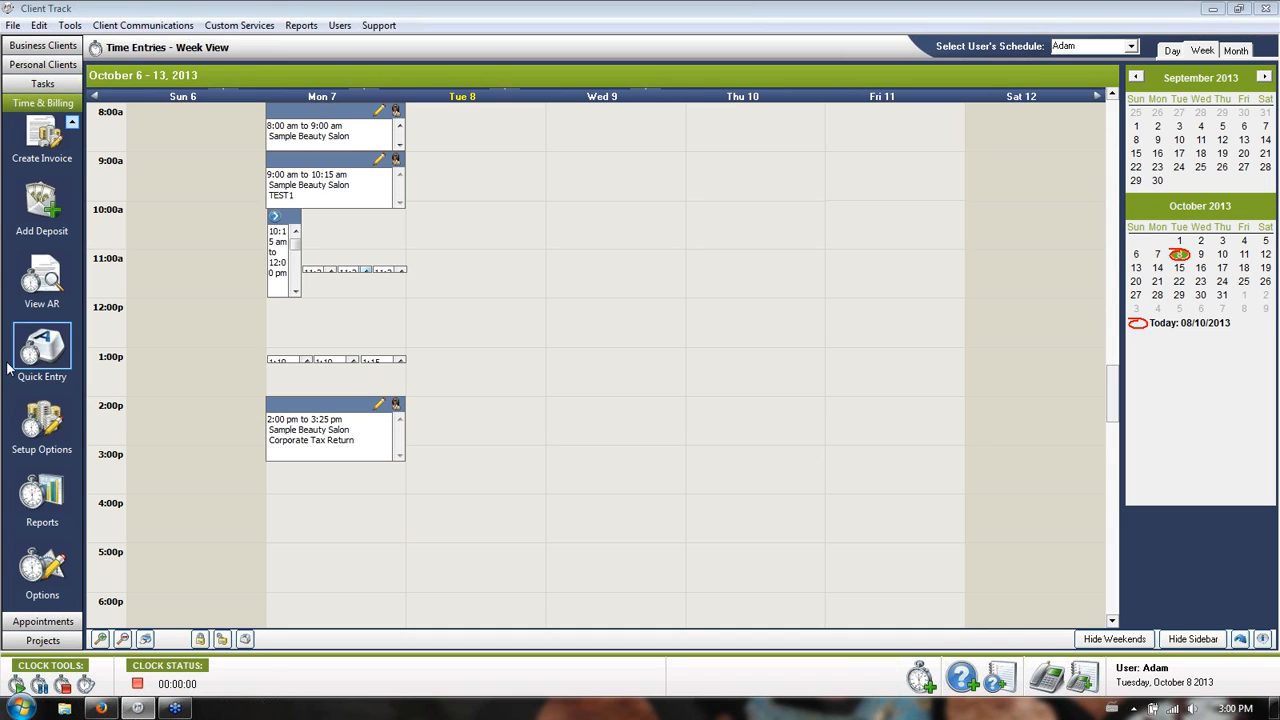
click(42, 422)
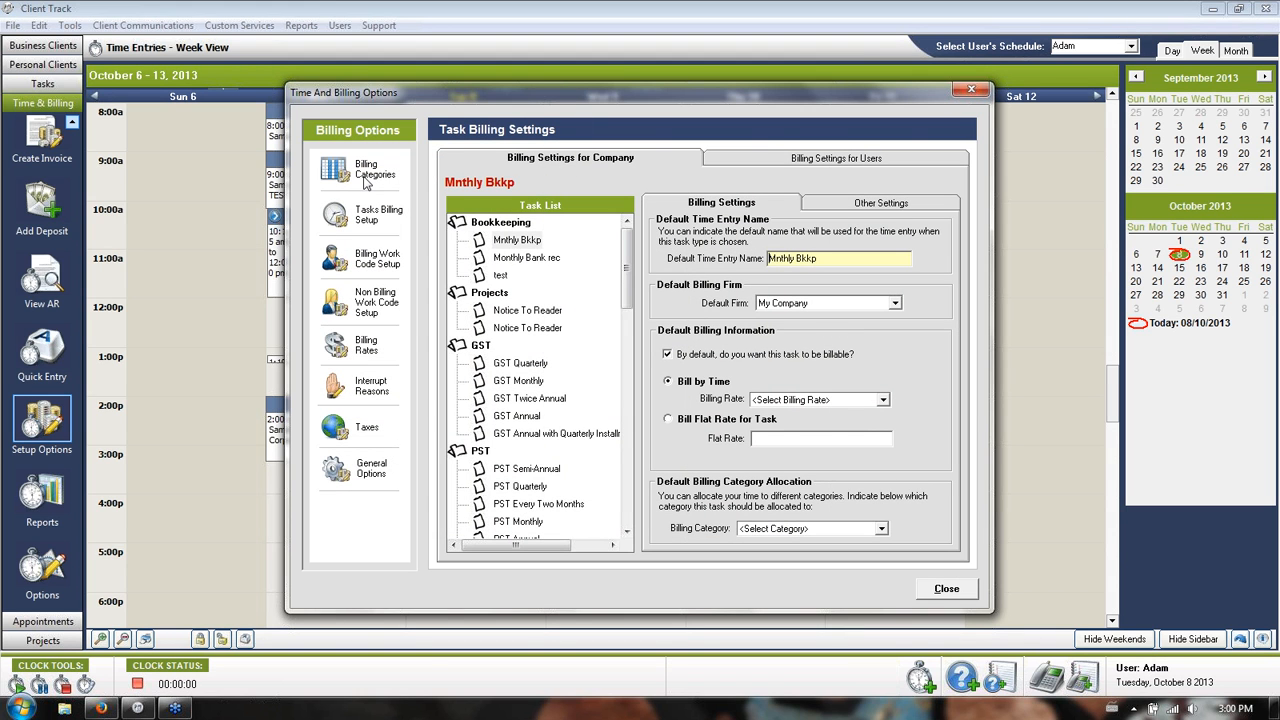
click(365, 178)
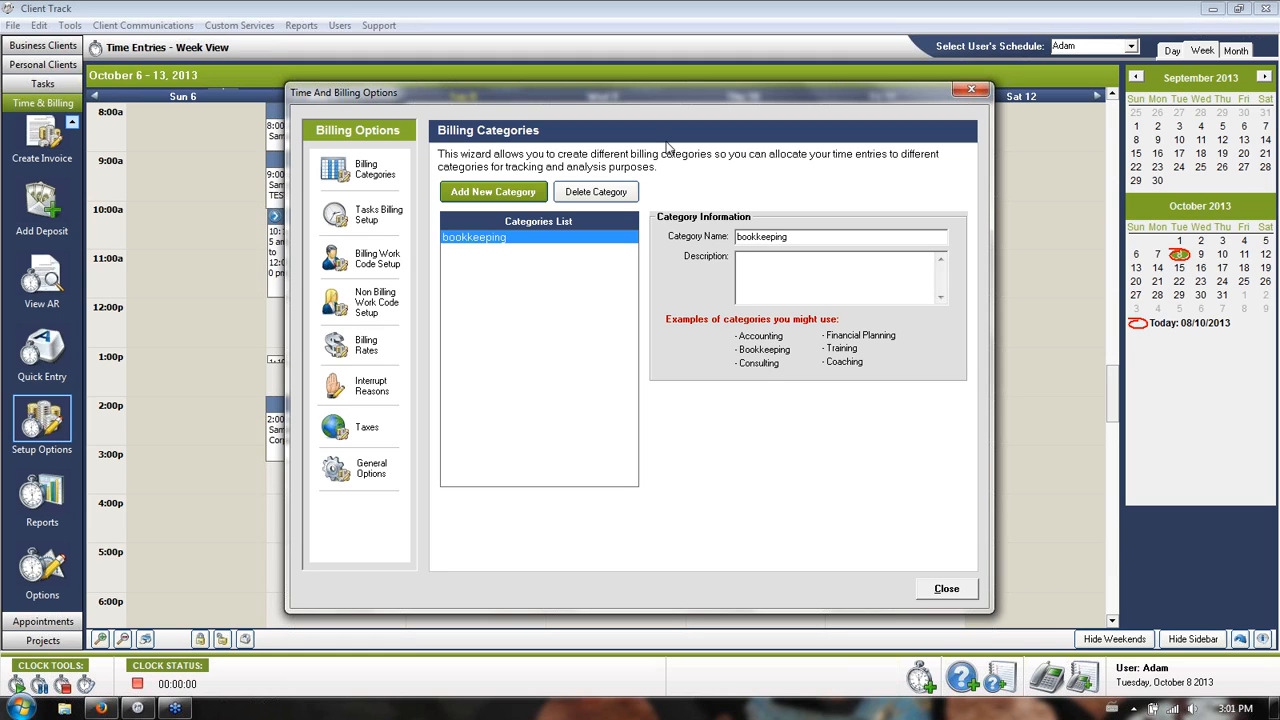
Review the task billing settings for users and for the company, including the GST Quarterly, GST Monthly and GST Twice Annual tasks.
click(398, 220)
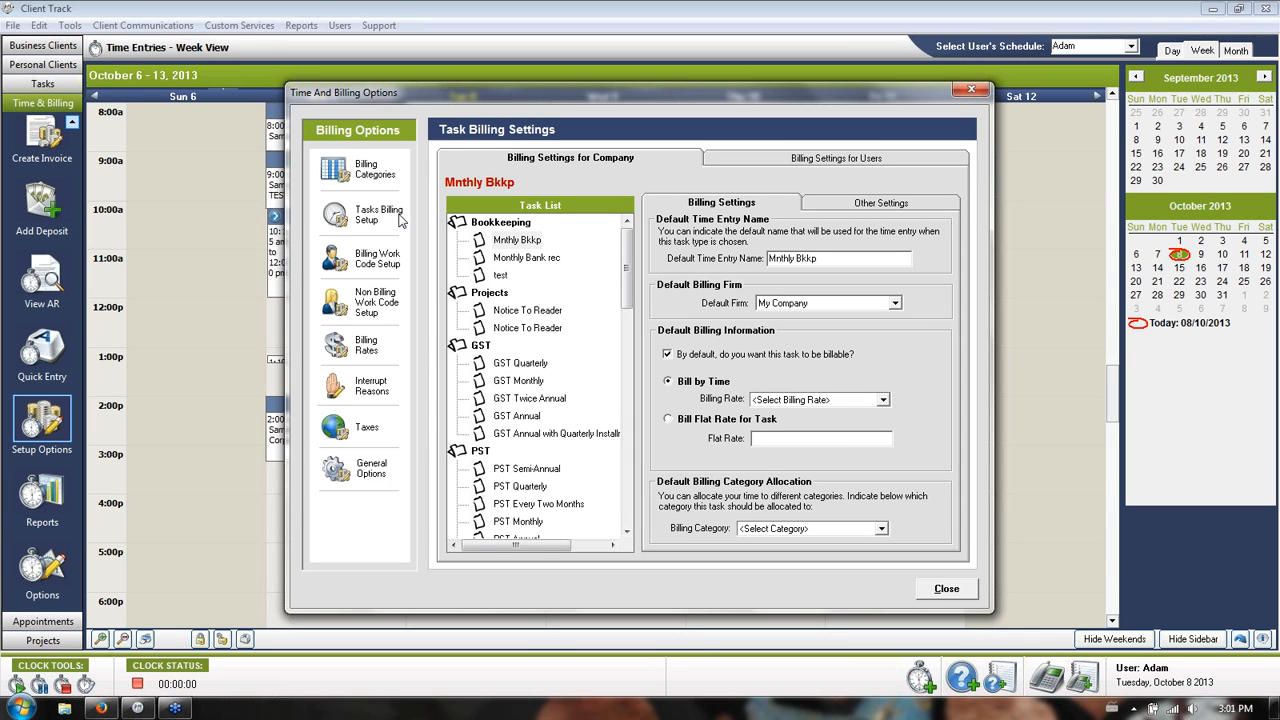
click(634, 166)
click(792, 162)
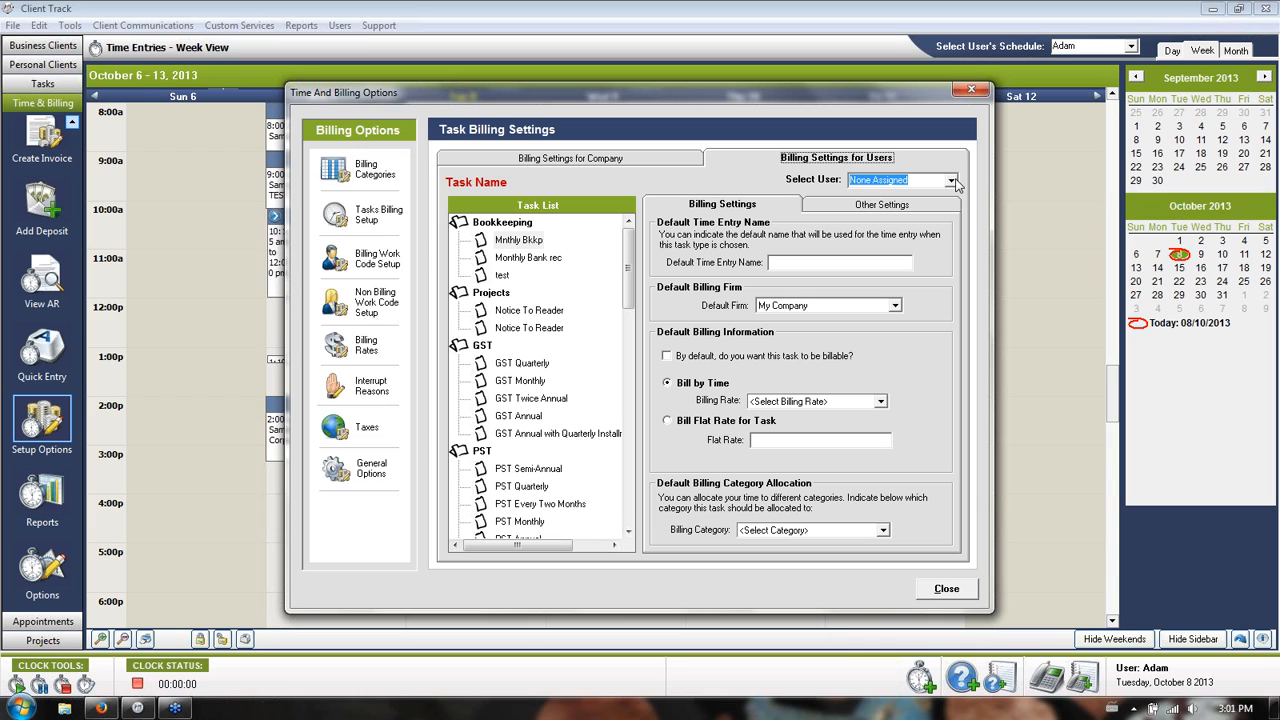
click(604, 160)
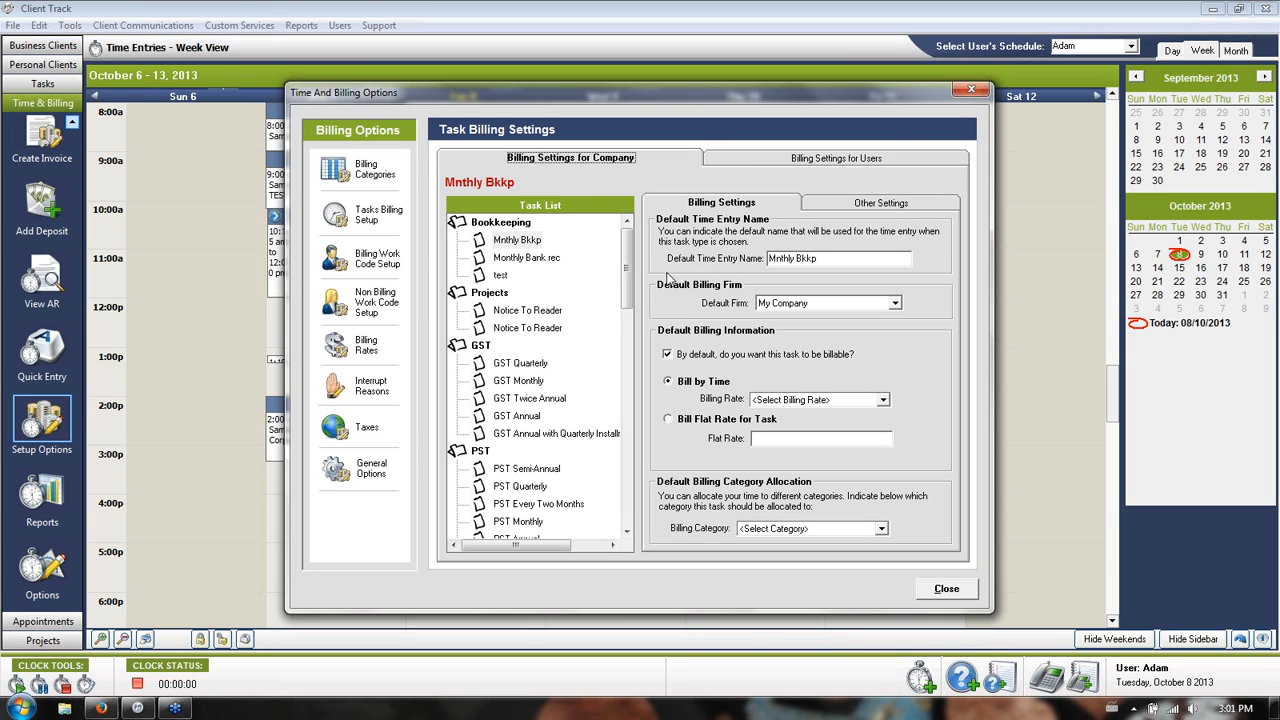
click(521, 364)
click(524, 383)
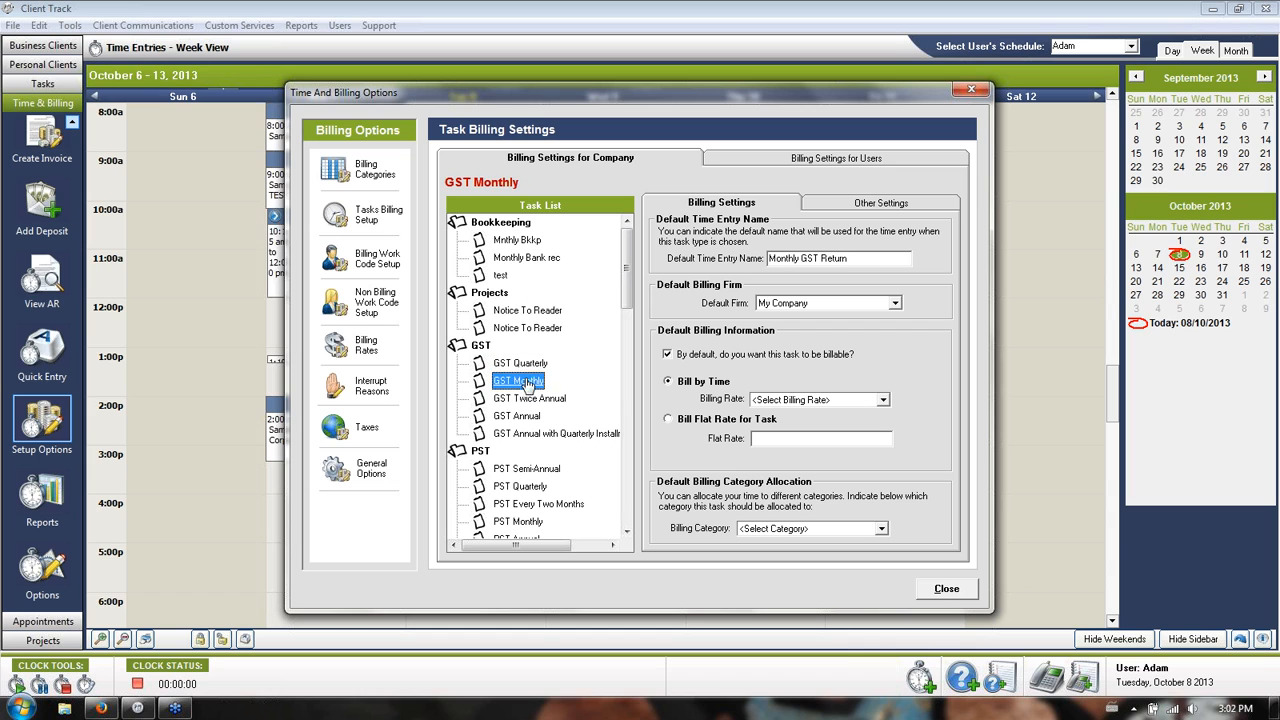
click(526, 401)
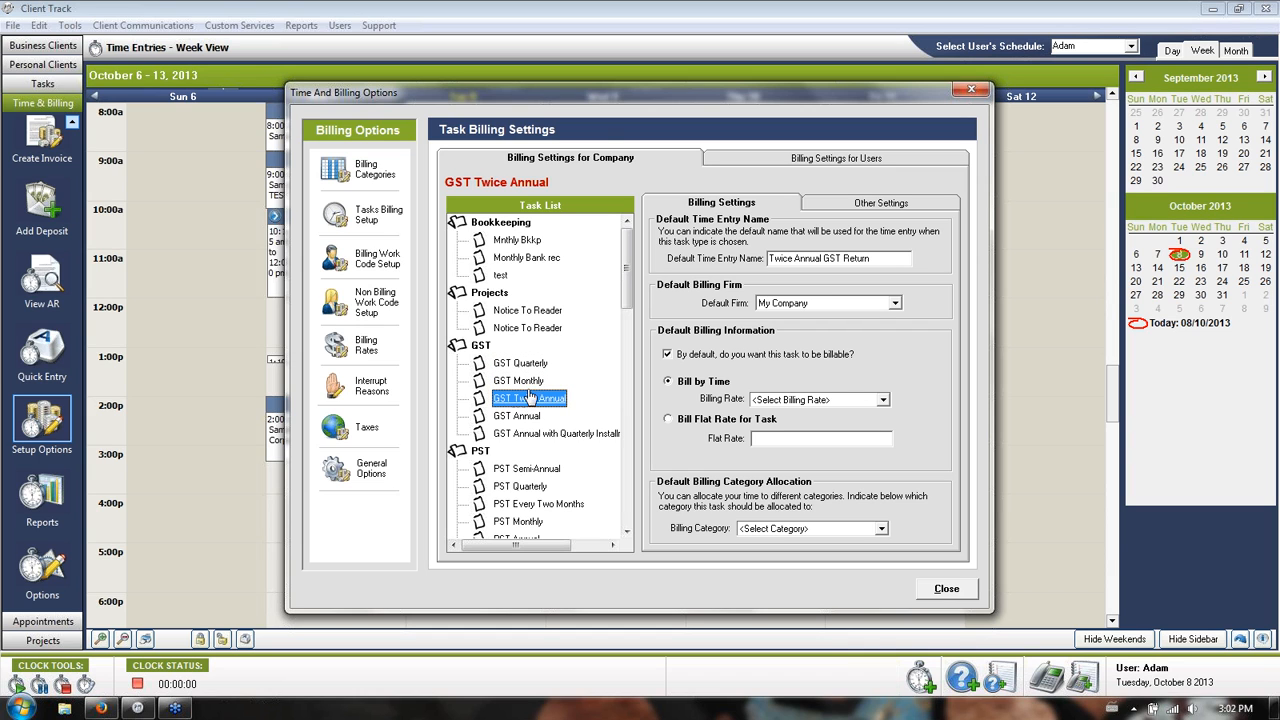
In the user-specific task billing settings, assign the signed-in user the $300.00 billing rate for the GST Quarterly task.
click(766, 158)
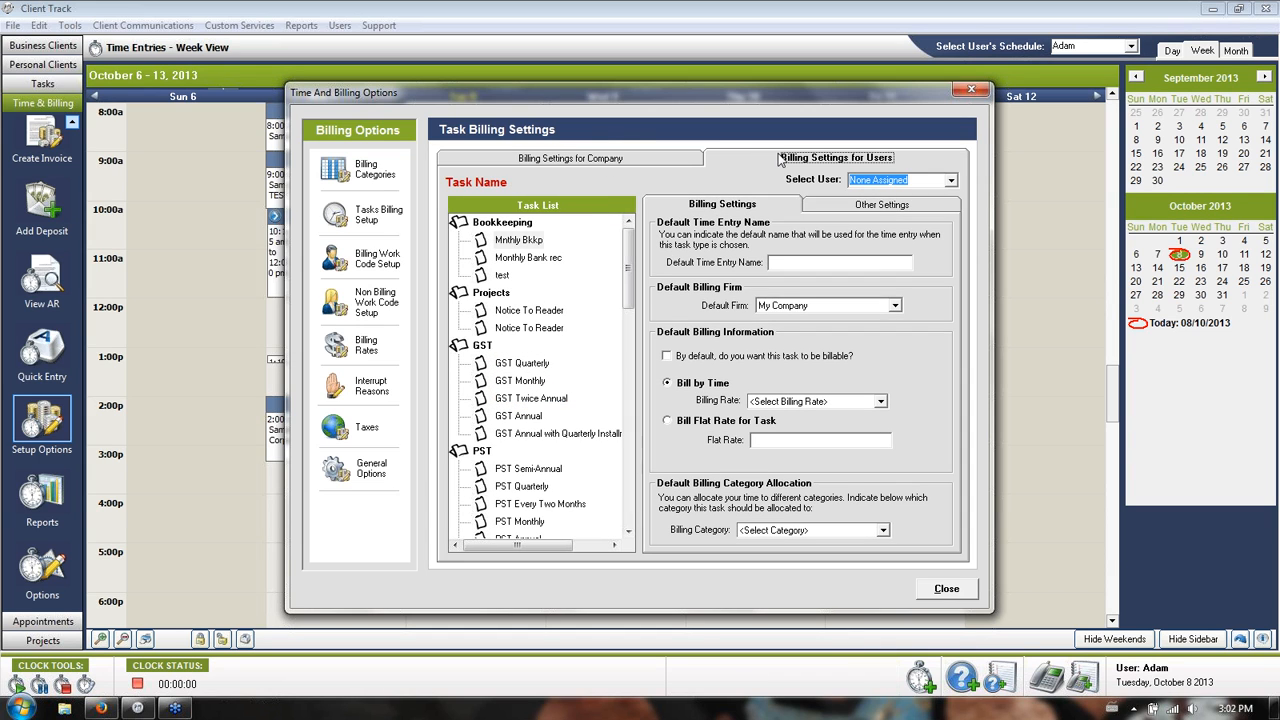
click(952, 180)
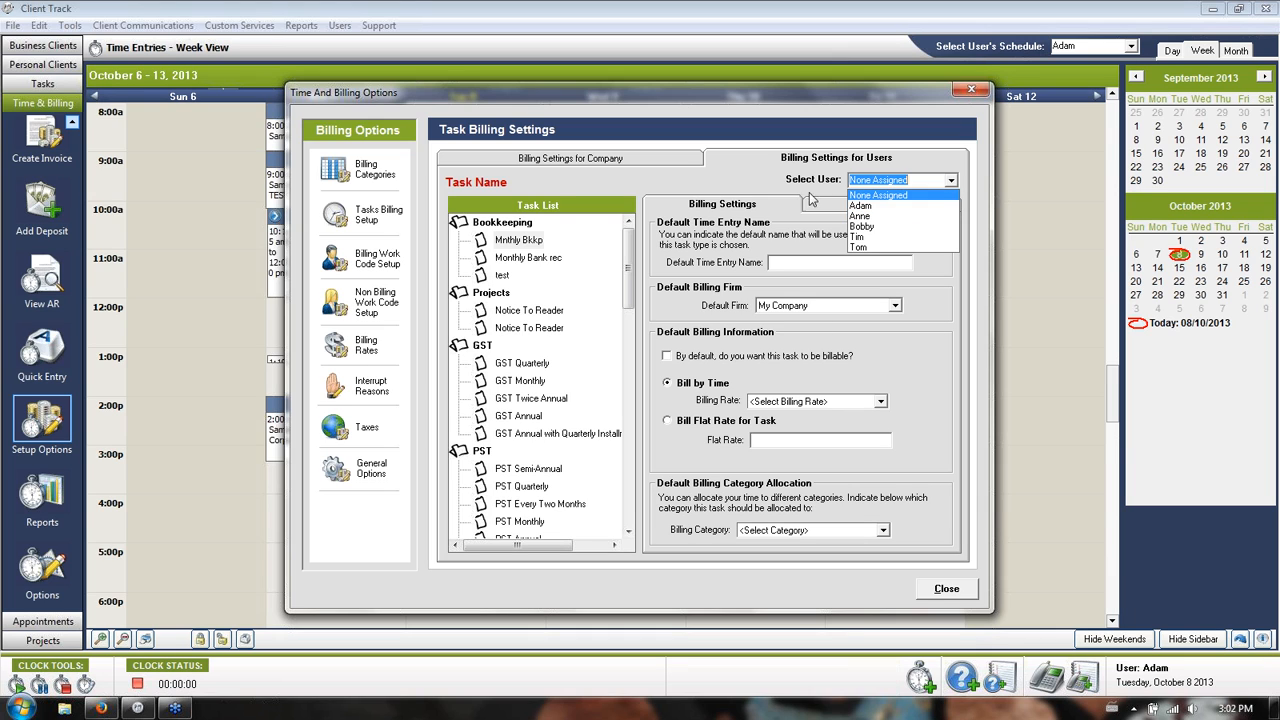
click(862, 206)
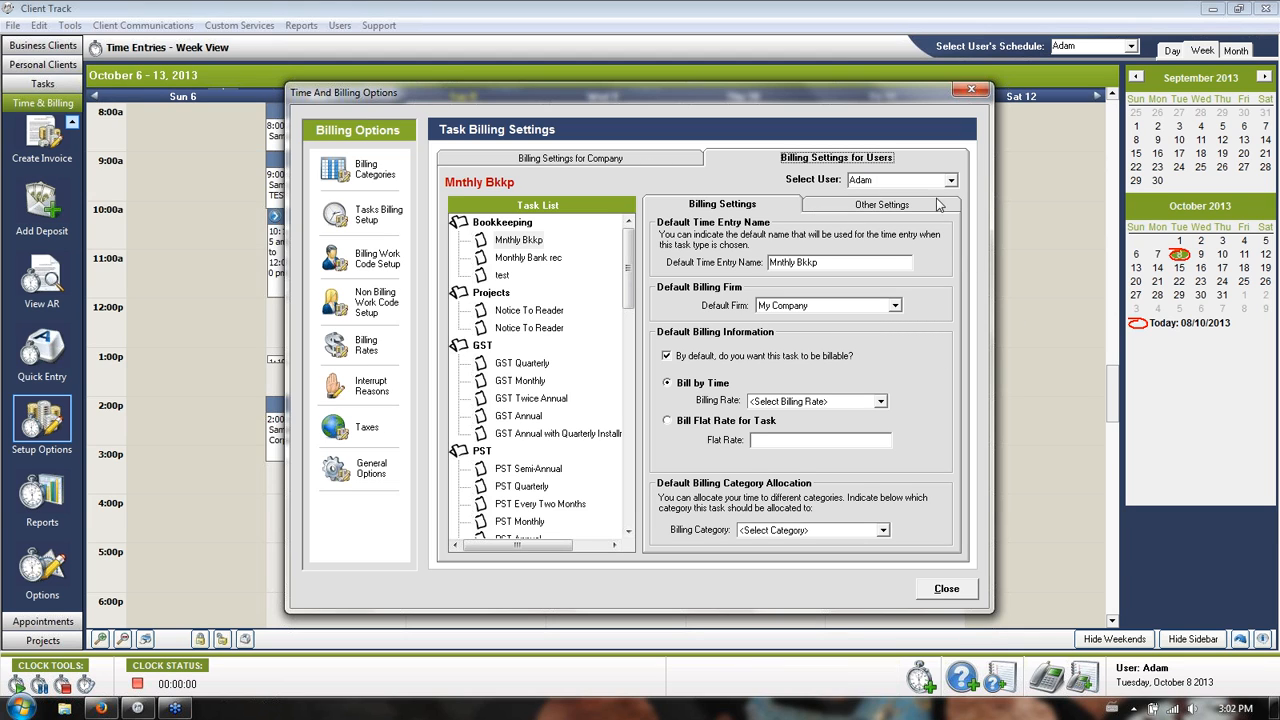
click(521, 363)
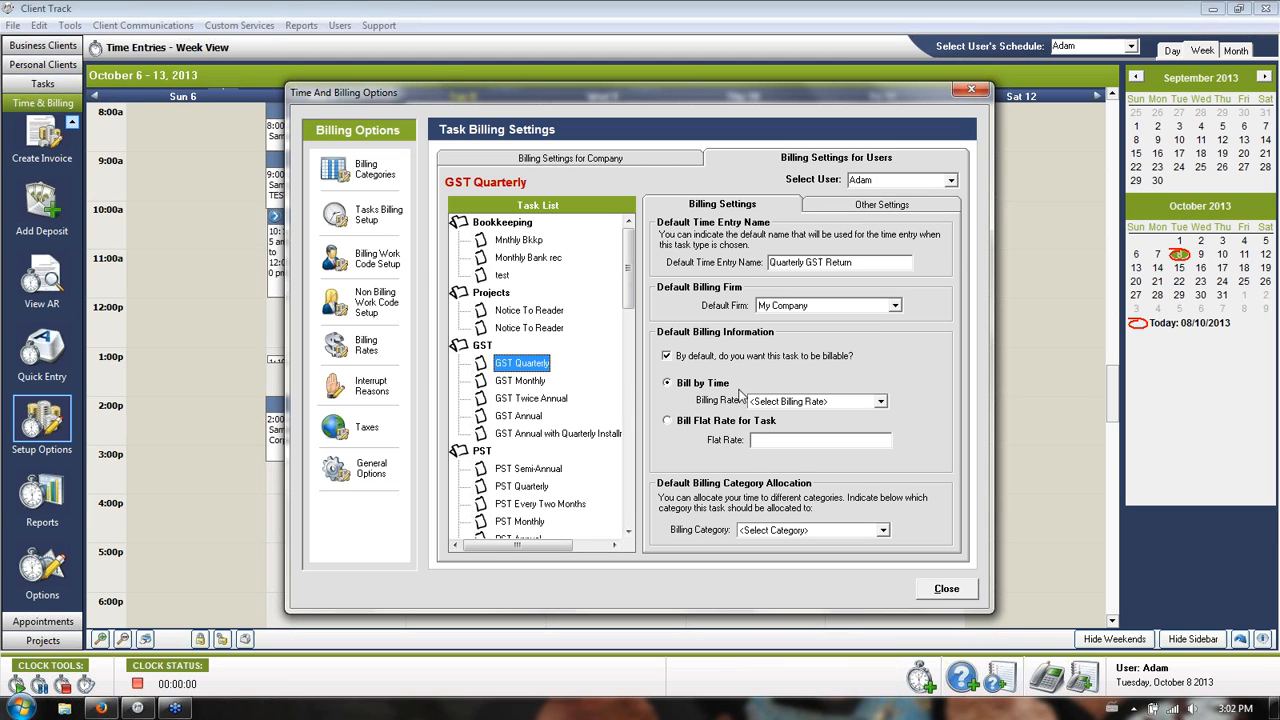
click(880, 401)
click(830, 427)
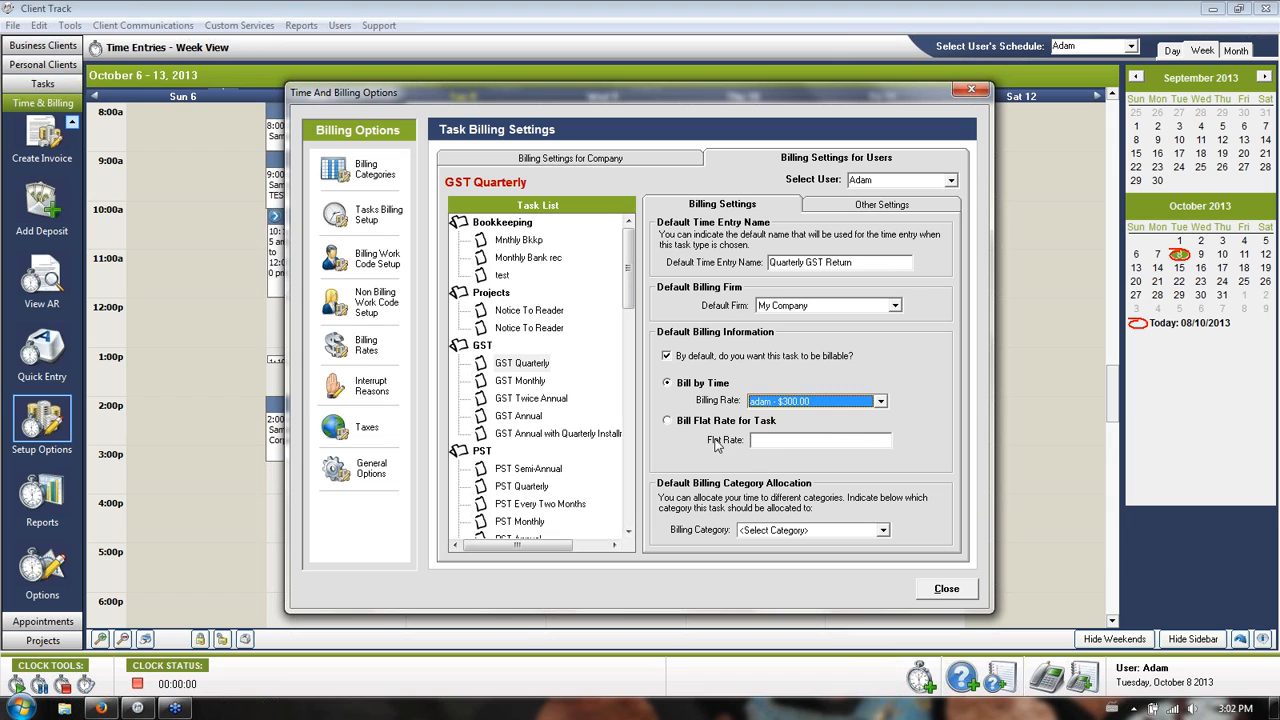
Bill the GST Quarterly task at a flat rate of $250.00 for the second user in the user list.
click(950, 180)
click(897, 220)
click(740, 420)
click(760, 440)
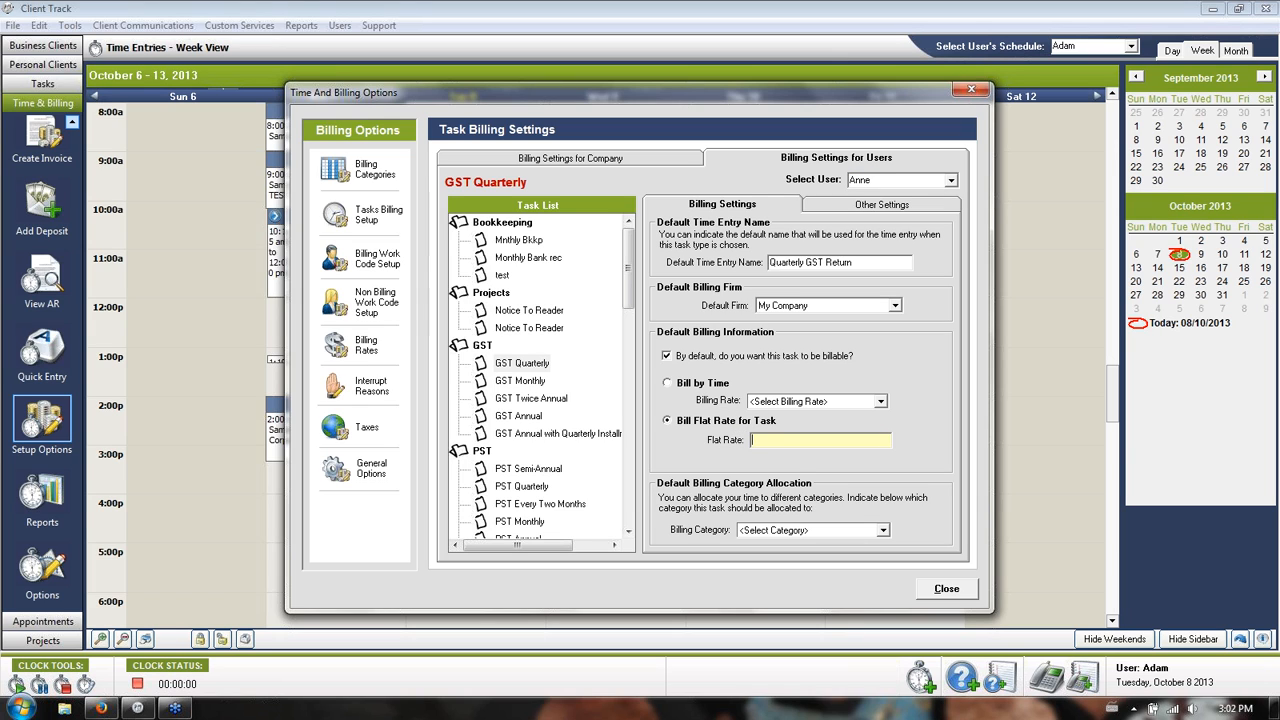
text(250)
key(Tab)
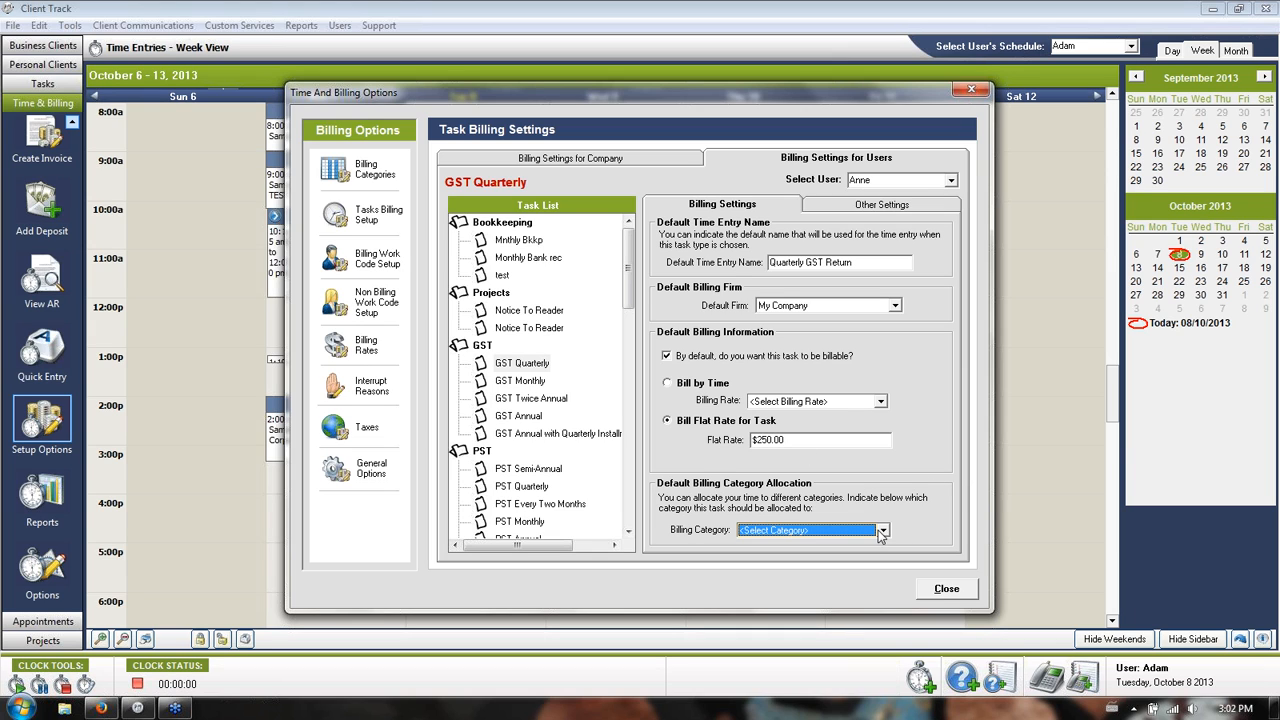
Examine the GST Quarterly task's billing category choices, default time entry name and other settings, and return to the company settings.
click(882, 530)
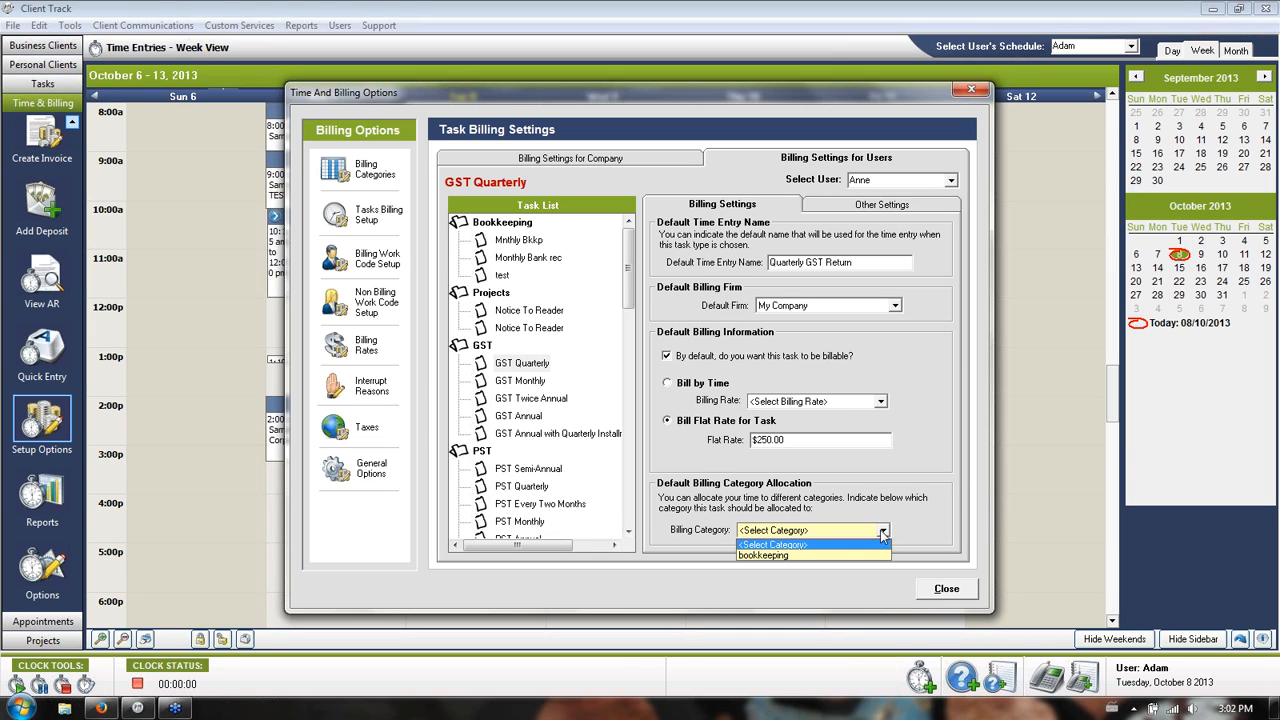
click(914, 470)
drag(854, 263, 768, 263)
click(858, 263)
click(830, 207)
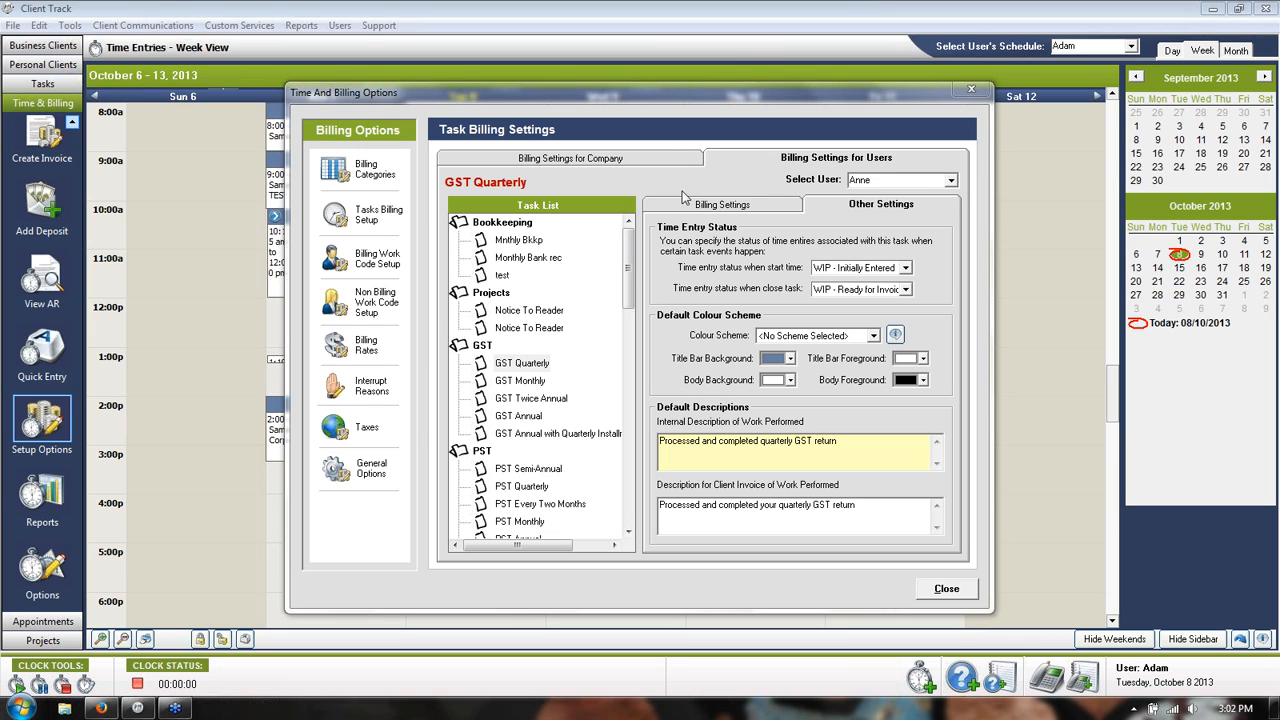
click(664, 160)
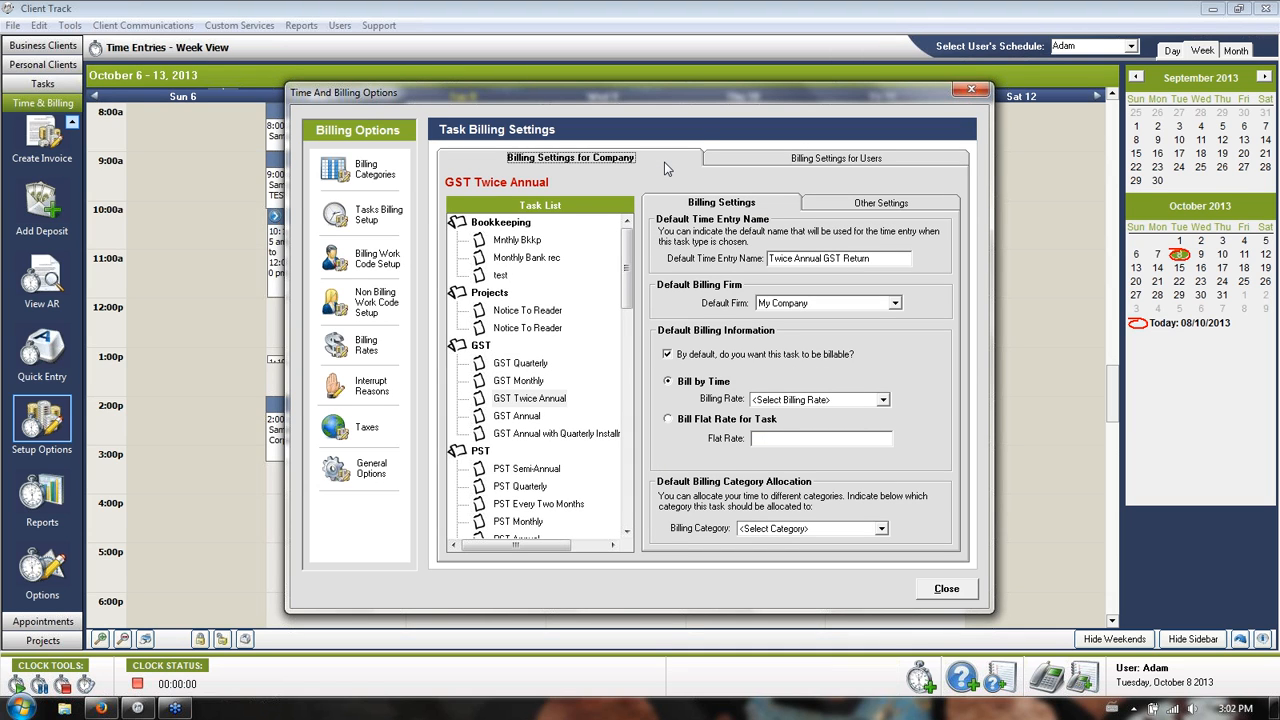
Open the billing work code setup and examine the description of the WC - 300 work code.
click(368, 261)
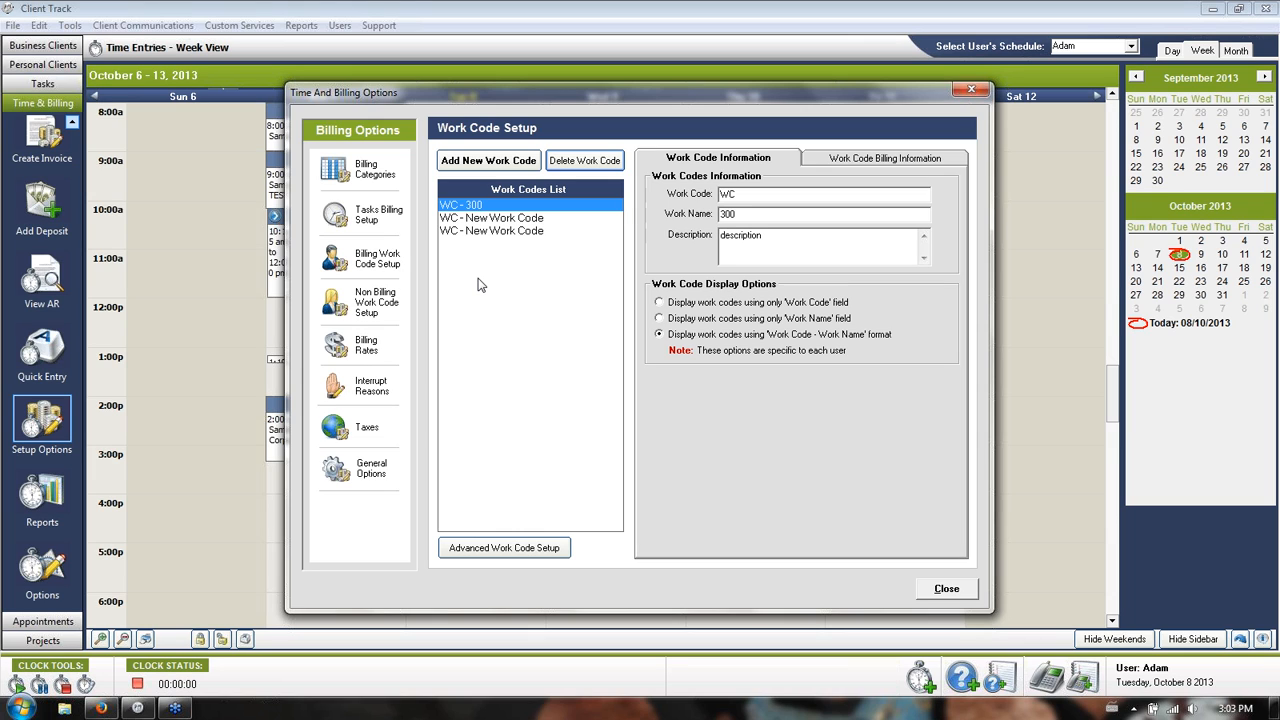
click(775, 240)
double_click(775, 240)
click(775, 240)
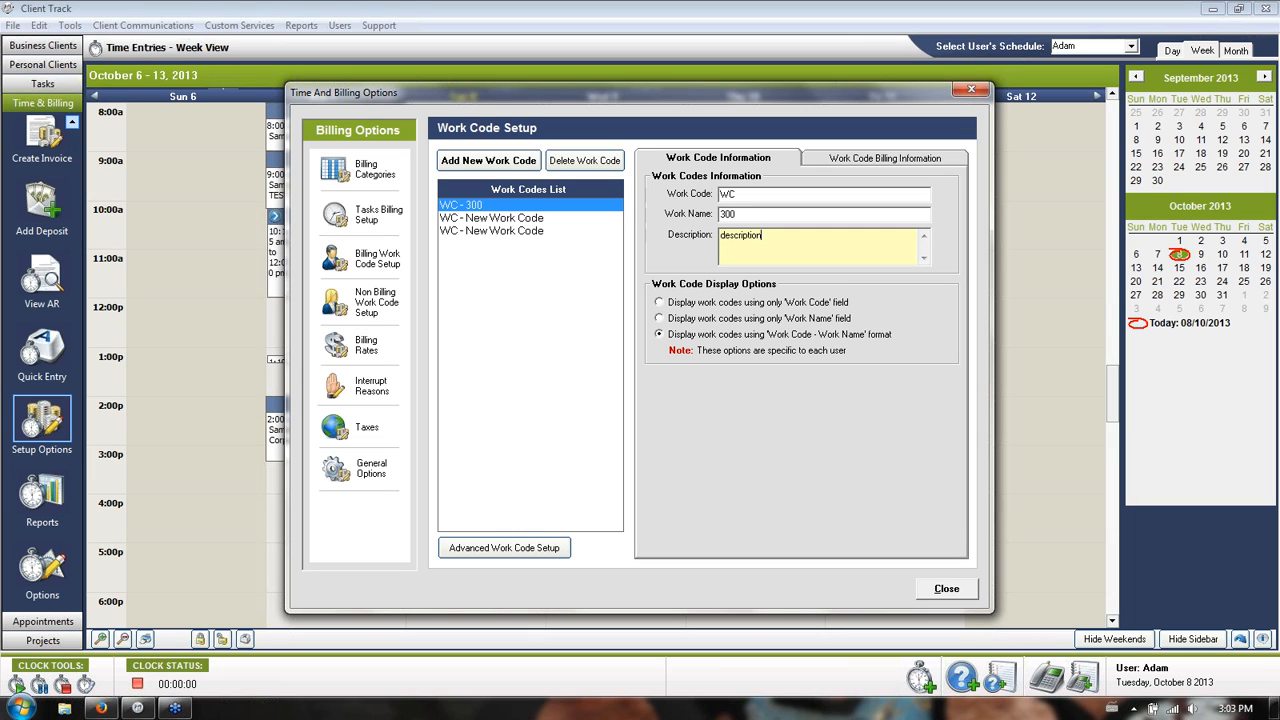
double_click(765, 238)
drag(770, 237, 686, 235)
click(770, 237)
Check the advanced work code options for the GST Quarterly, GST Monthly and GST Twice Annual tasks, and close them.
click(539, 556)
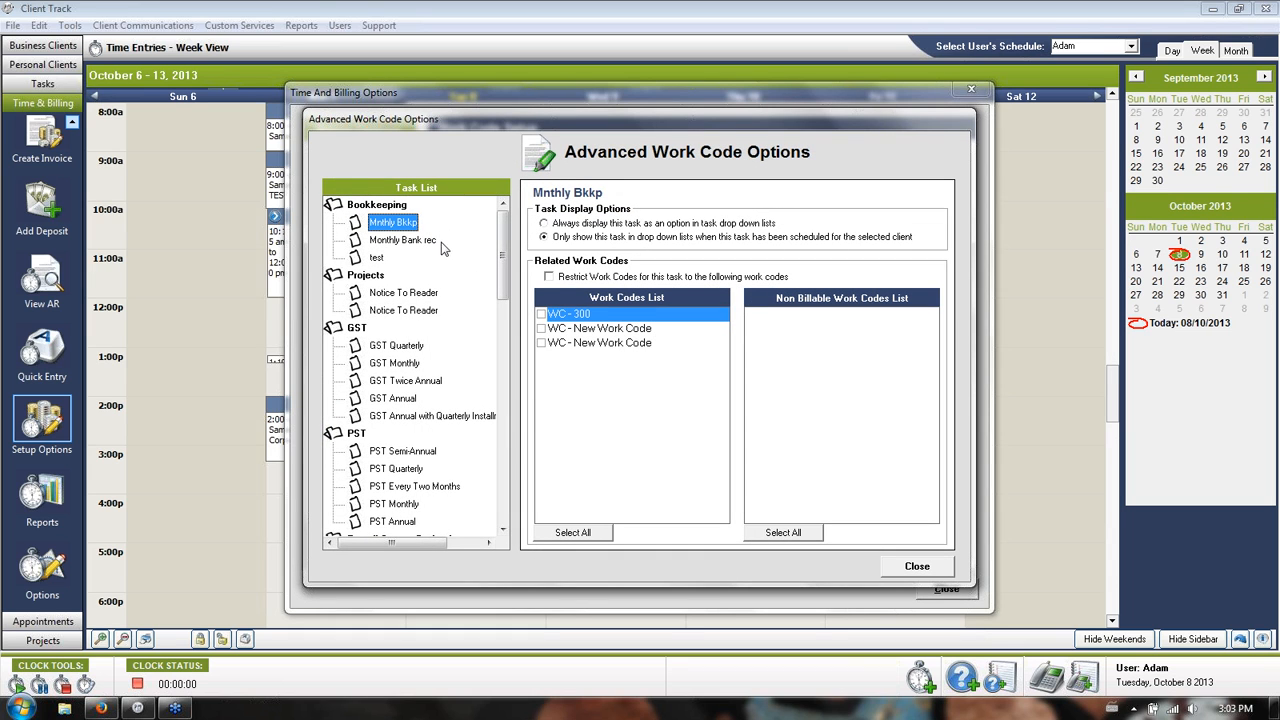
click(396, 346)
click(397, 366)
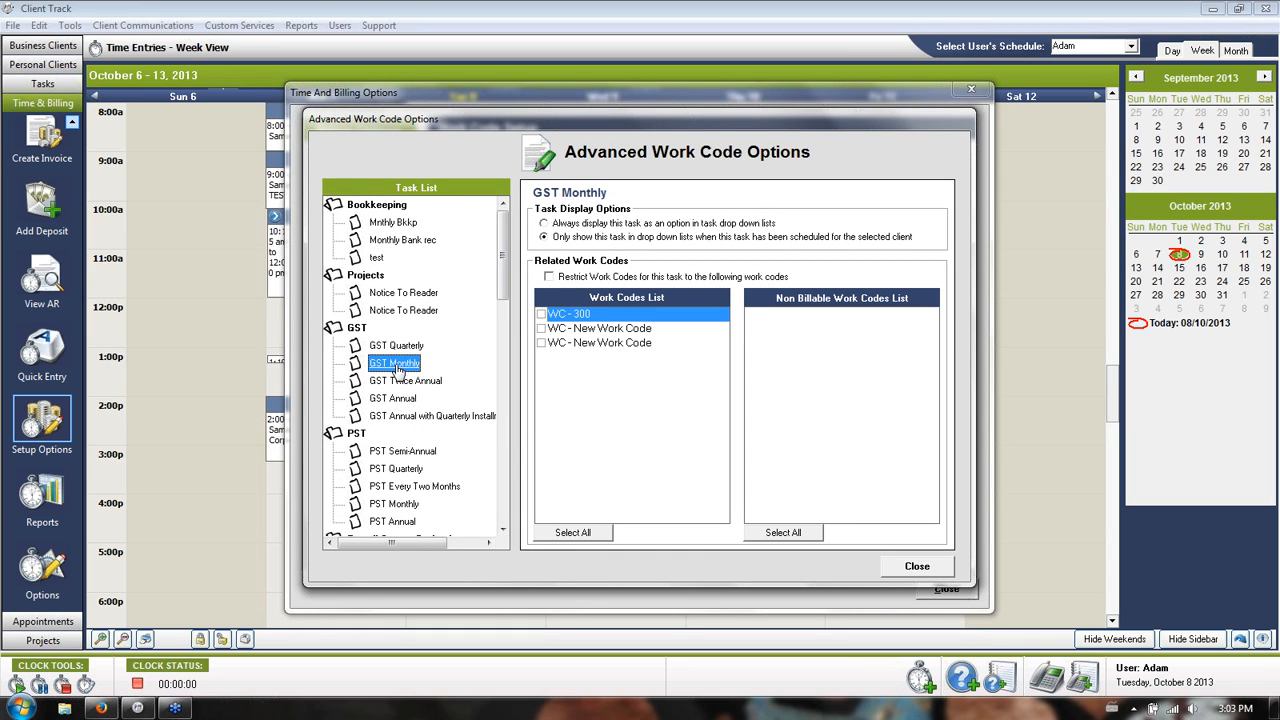
click(392, 382)
click(396, 346)
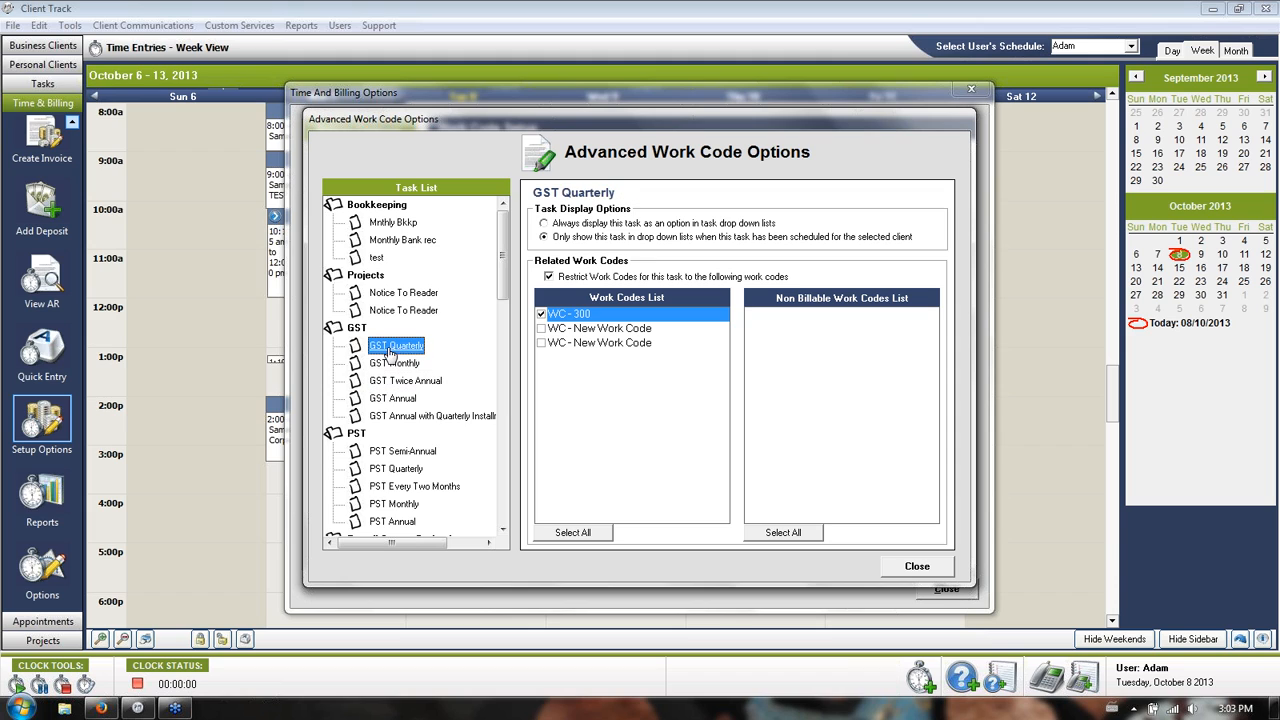
click(1261, 36)
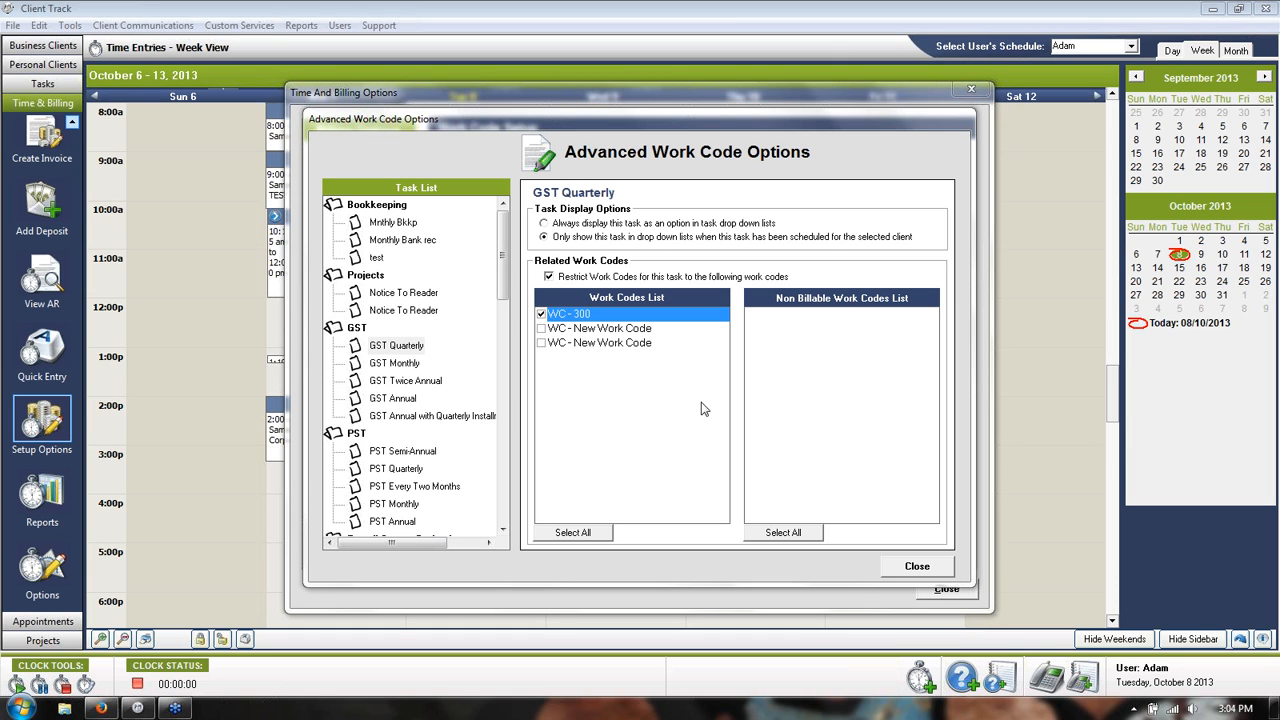
click(896, 567)
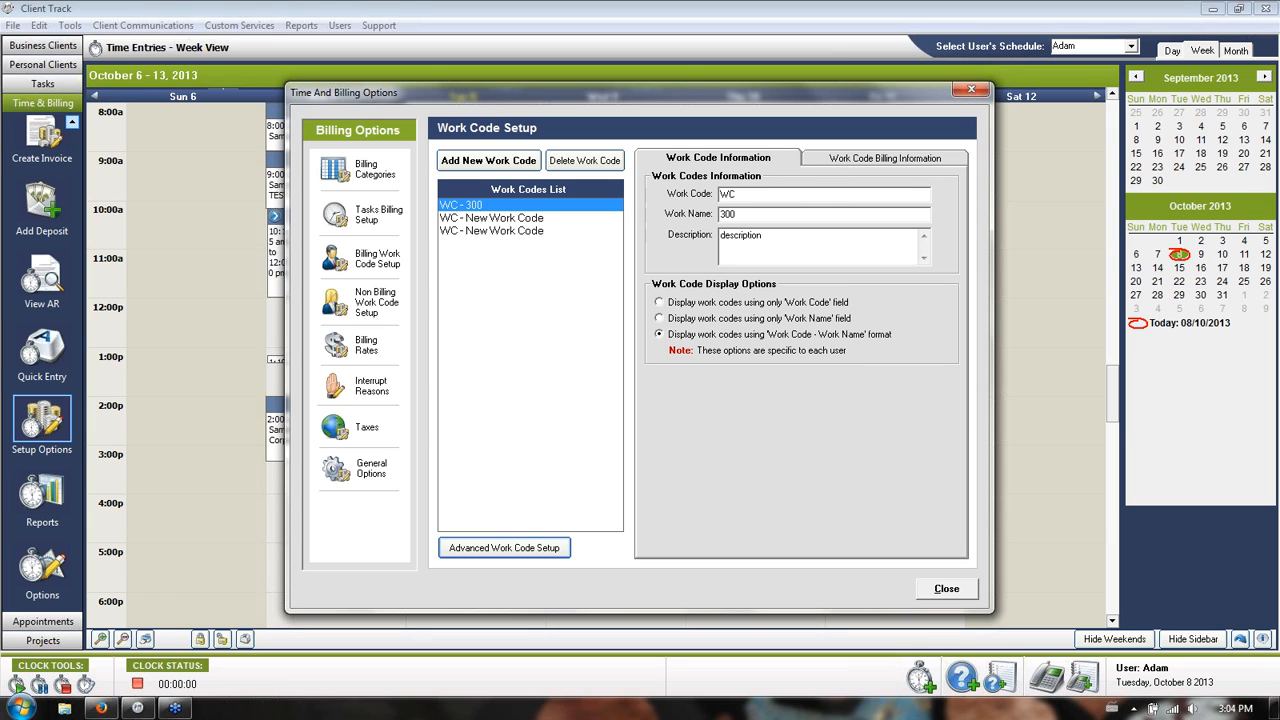
Look through the information for each entry in the work codes list.
click(510, 218)
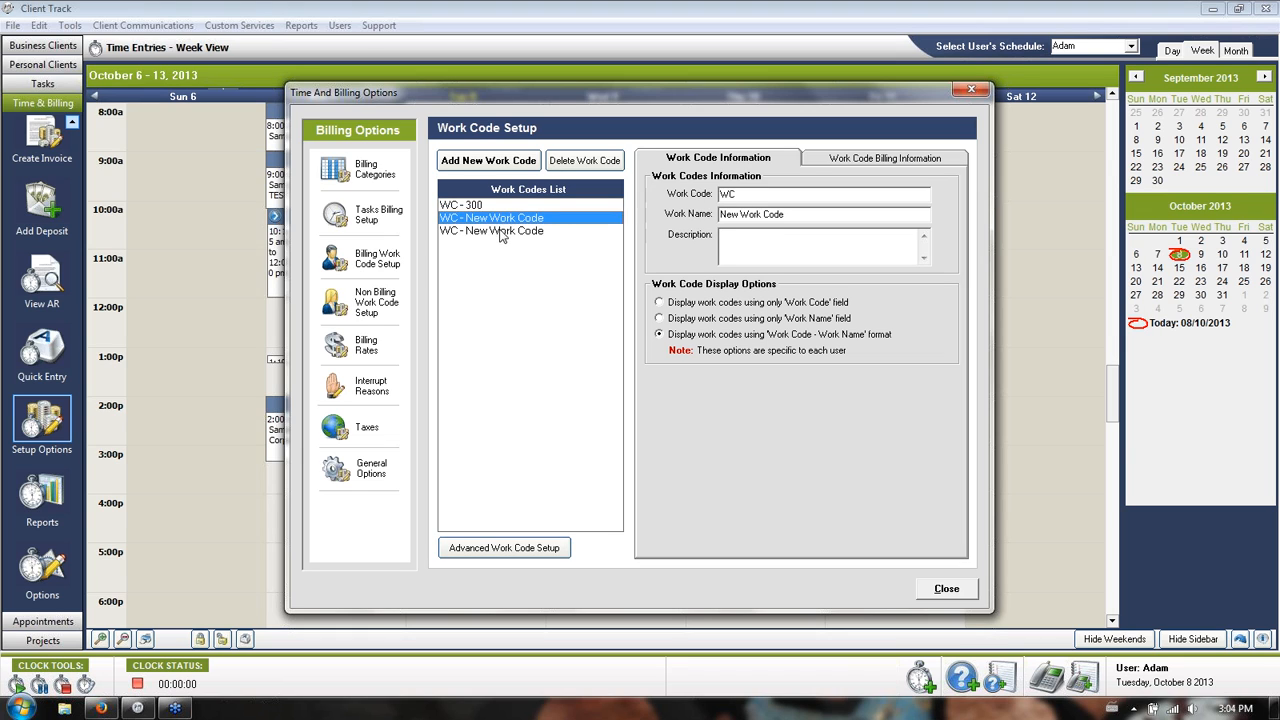
click(500, 231)
click(480, 206)
click(488, 218)
click(490, 231)
For work code WC - 300, choose Billing Options for Users and assign the signed-in user the $300.00 billing rate.
click(479, 206)
click(924, 165)
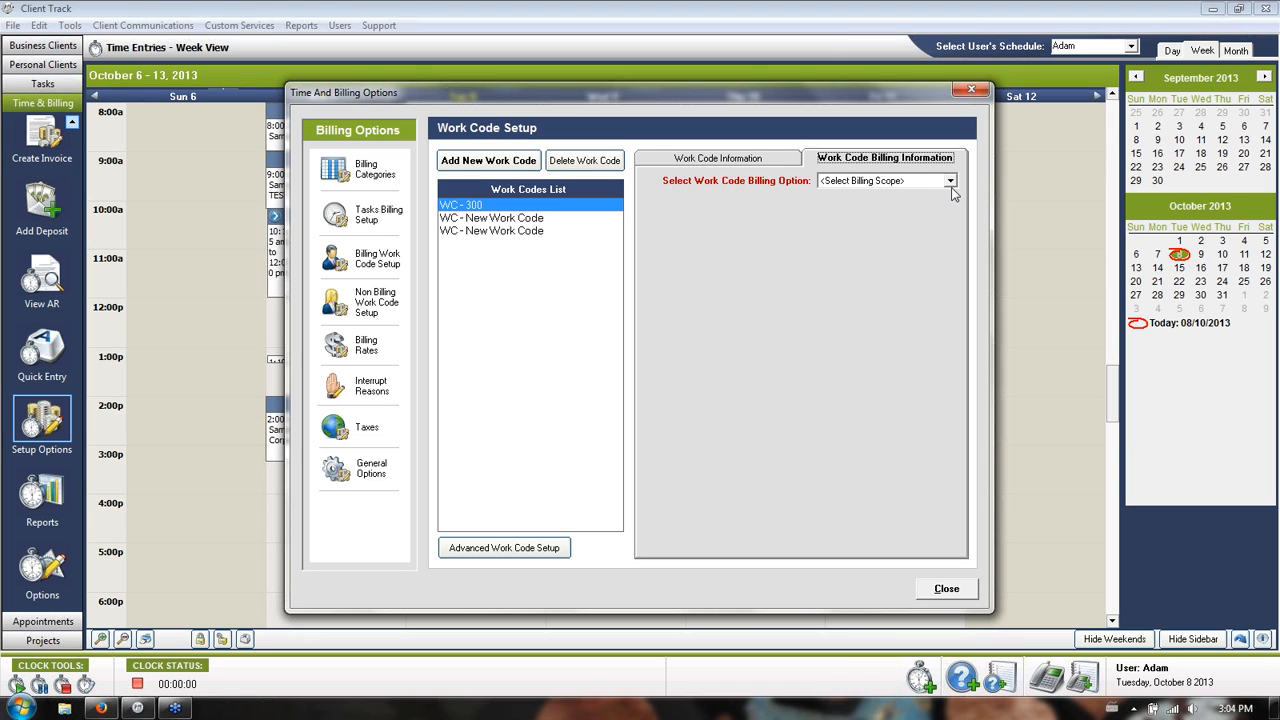
click(950, 181)
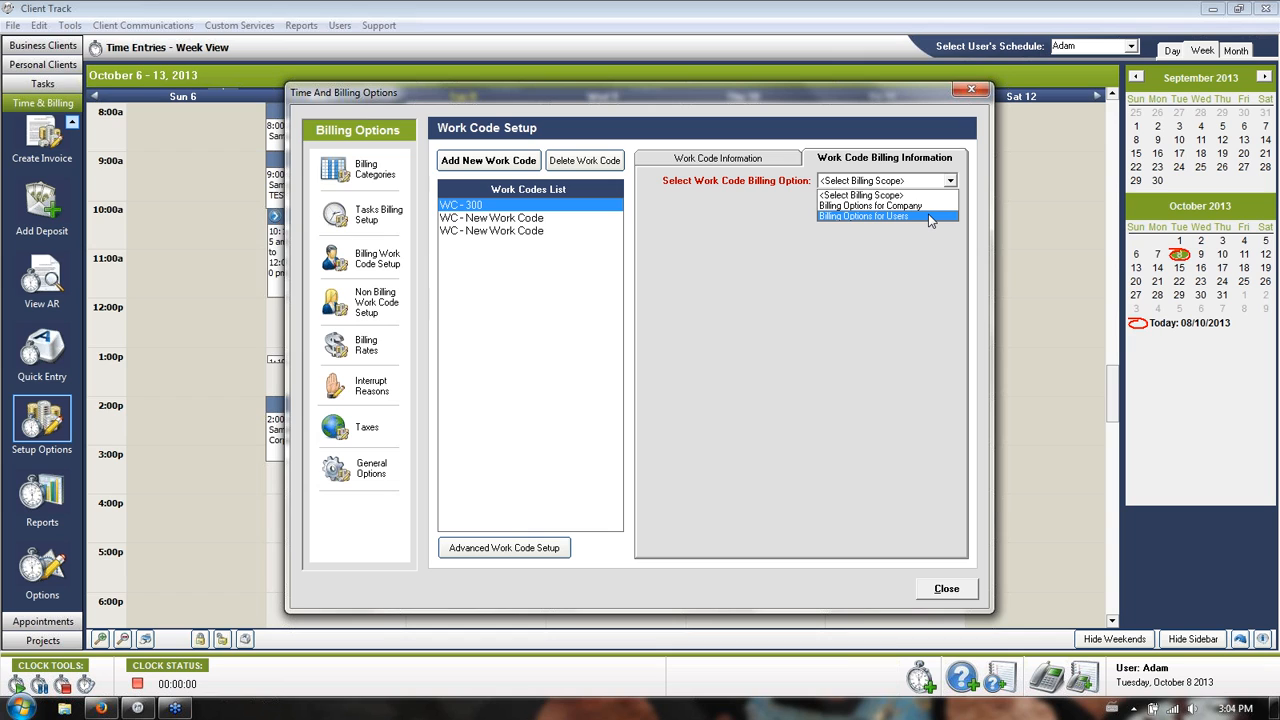
click(930, 218)
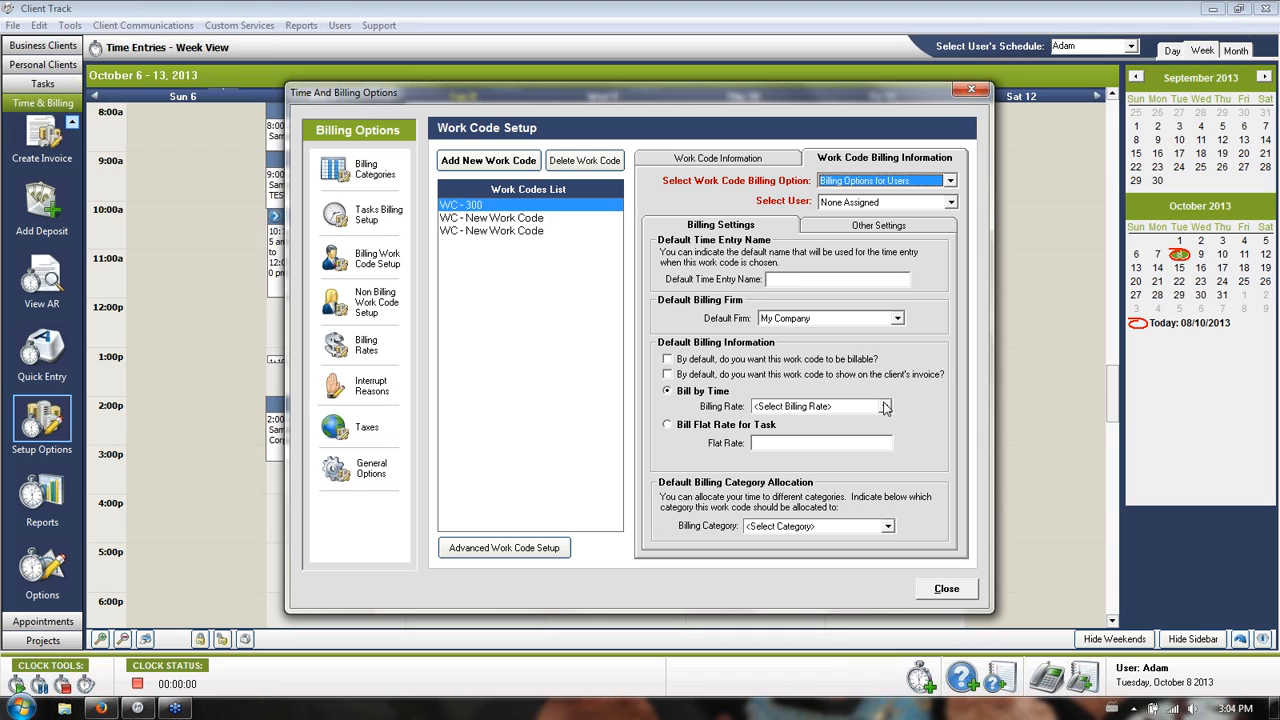
click(951, 203)
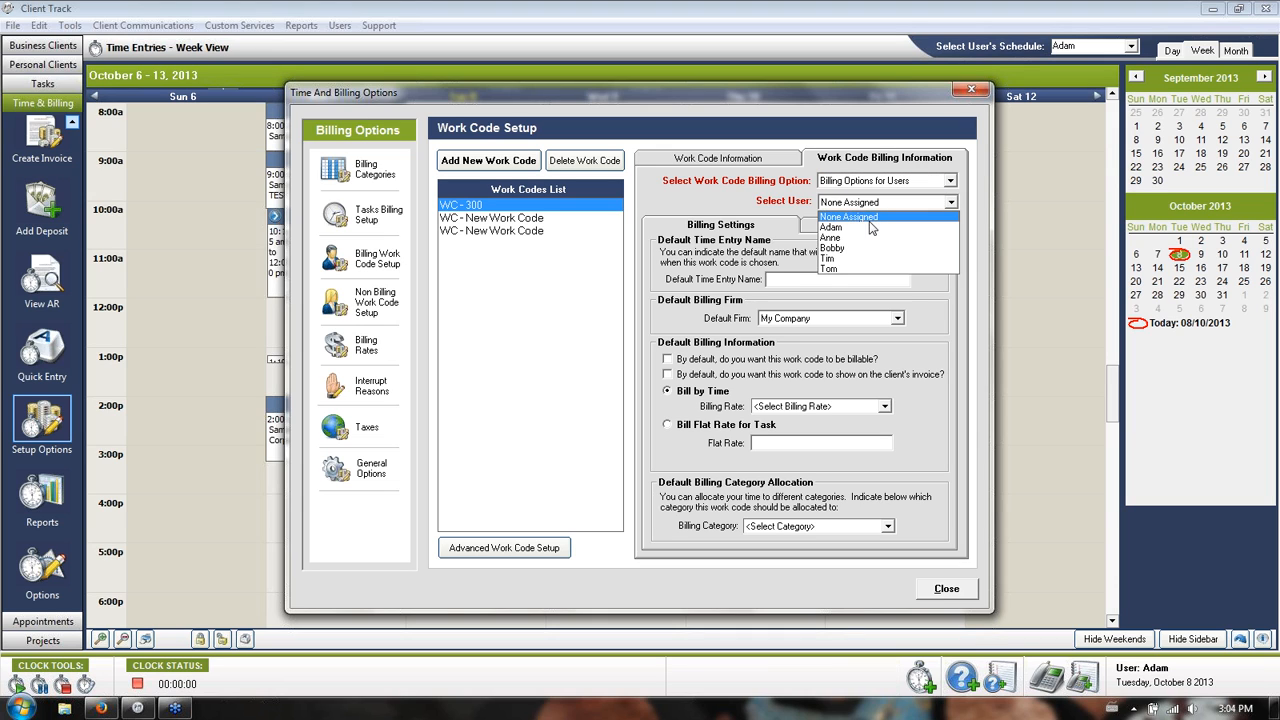
click(872, 224)
click(885, 406)
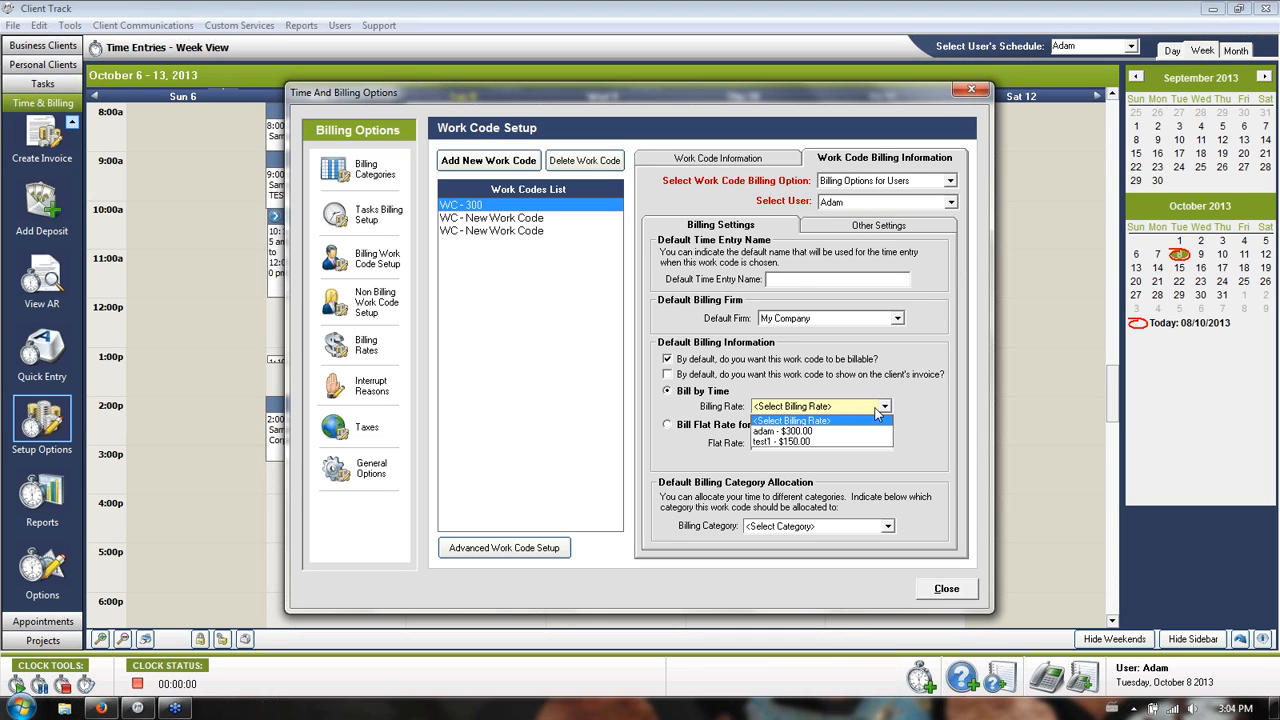
click(816, 431)
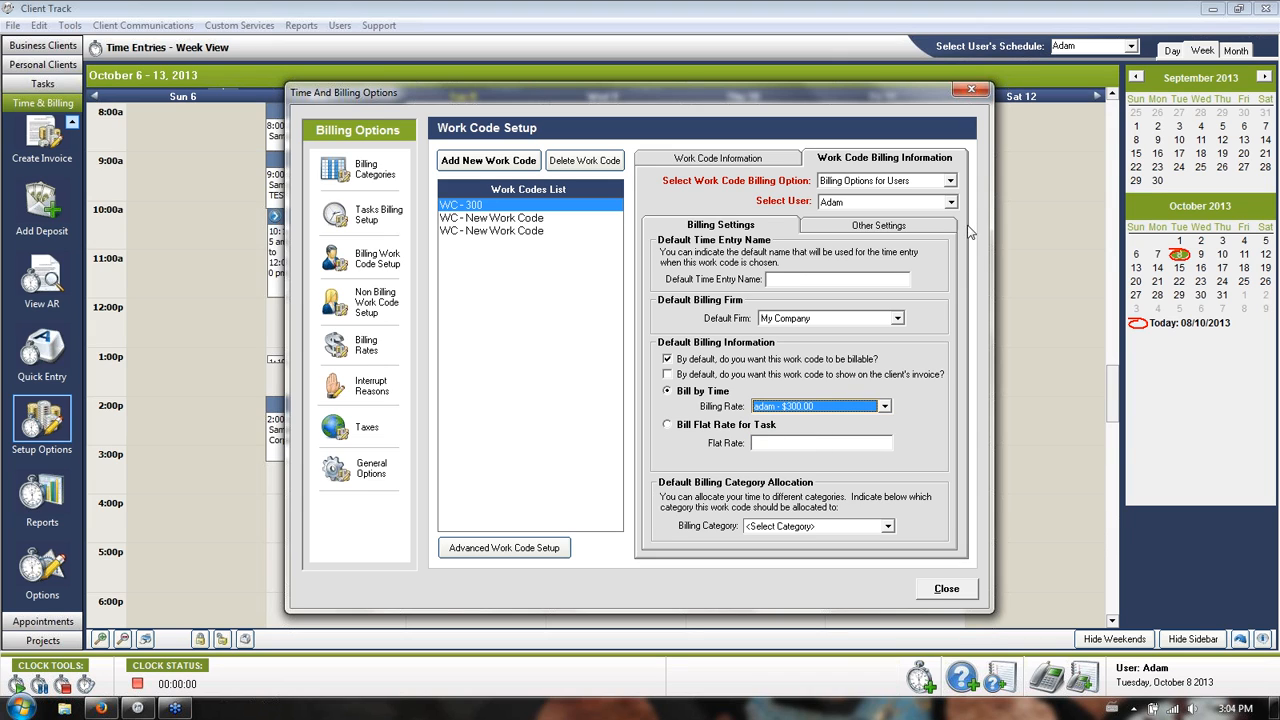
Allocate the user's WC - 300 work code to the bookkeeping category and enter "testing" as its default time entry name.
click(886, 526)
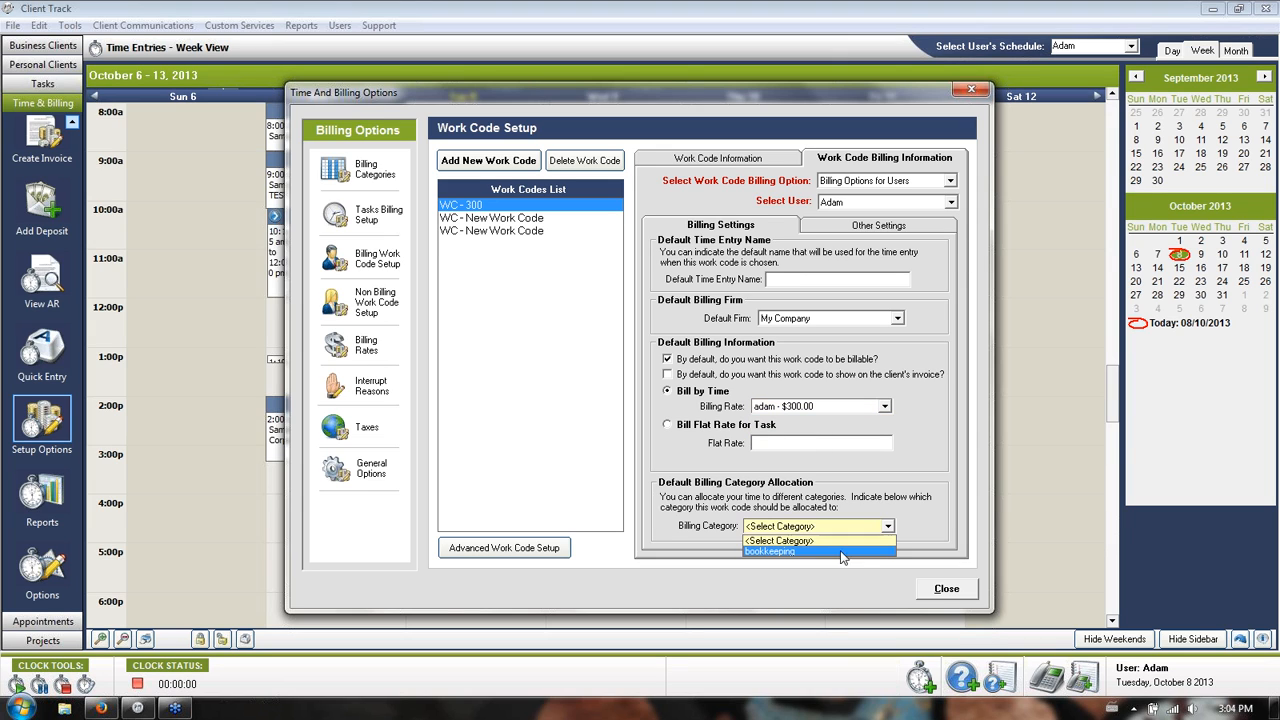
click(833, 554)
click(780, 279)
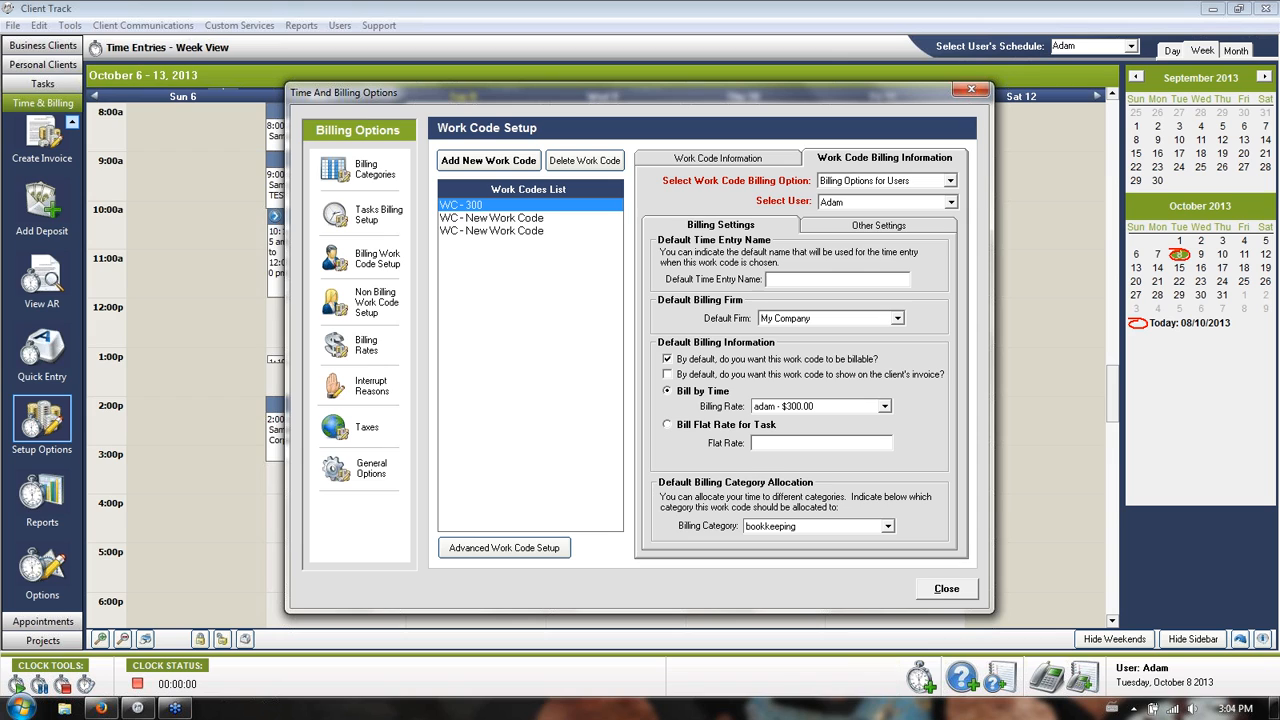
text(testing)
For another user, set WC - 300 to a flat rate of $400.00 with "testing1" as the default time entry name.
click(950, 202)
click(875, 250)
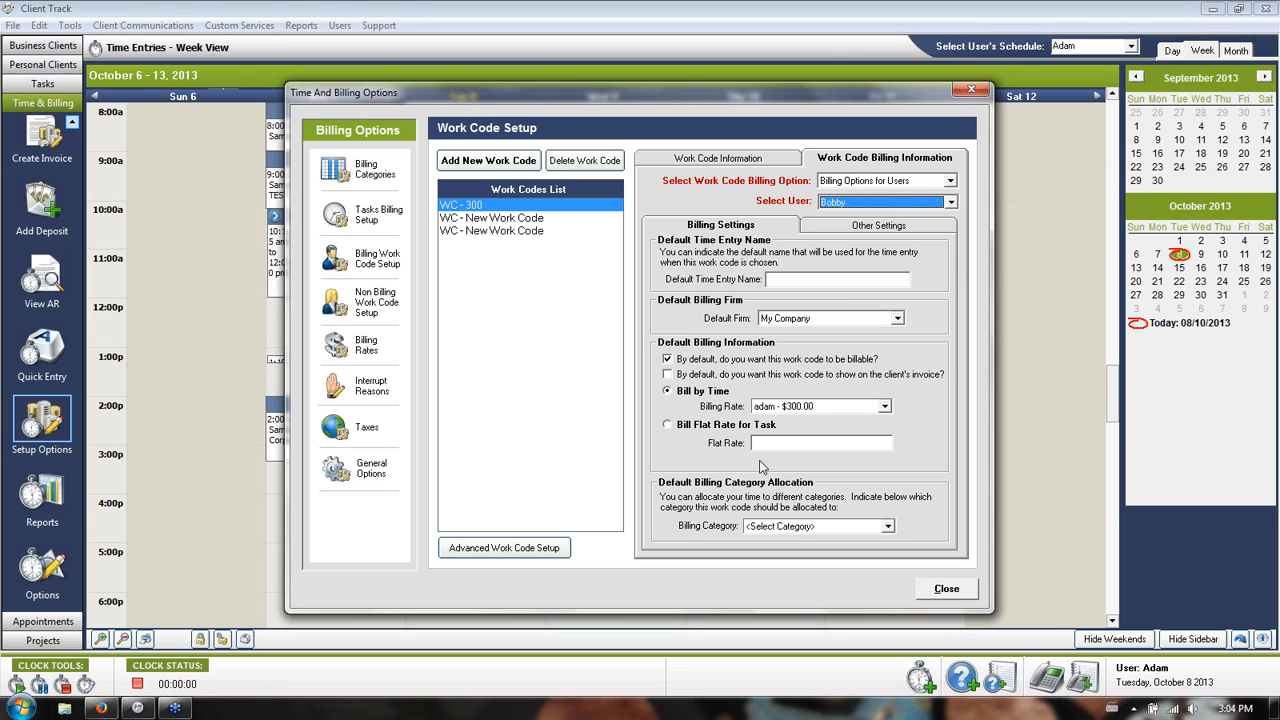
click(756, 428)
text($400.00)
key(Tab)
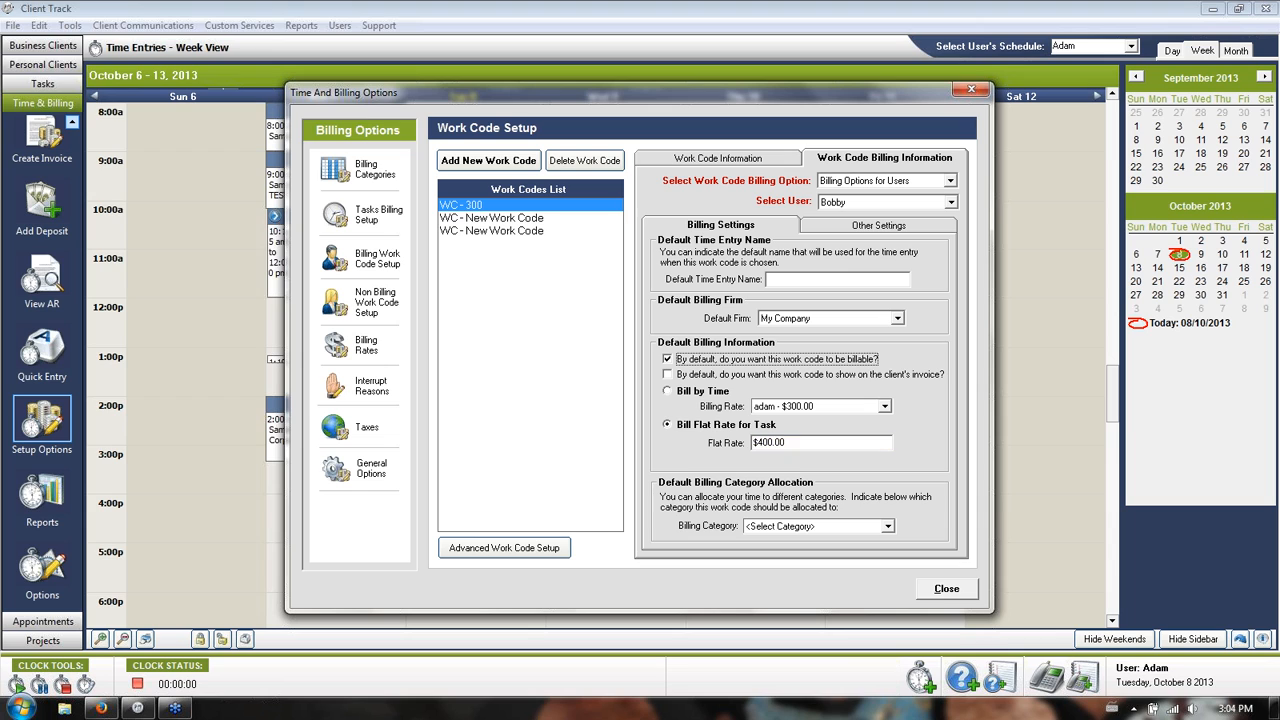
click(838, 280)
text(testing1)
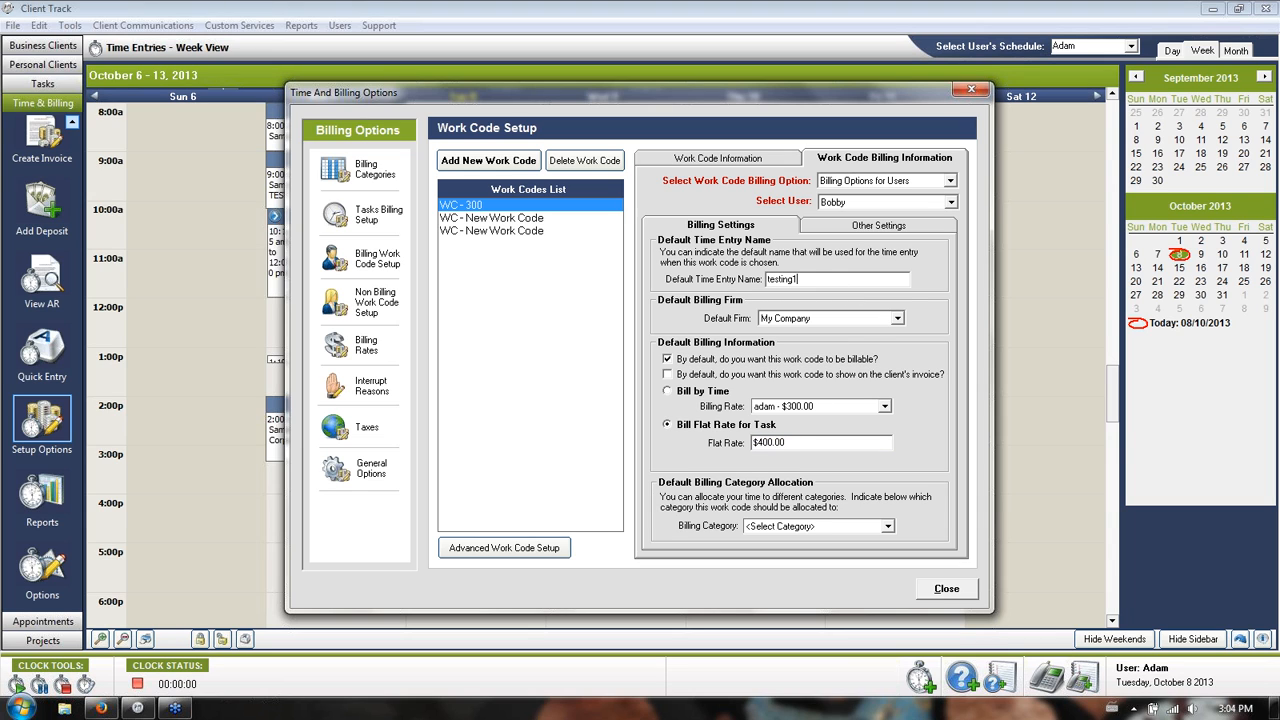
Review the user's other settings and the code information for WC - 300, and look at the non-billing work code setup.
click(885, 228)
key(Tab)
key(Tab)
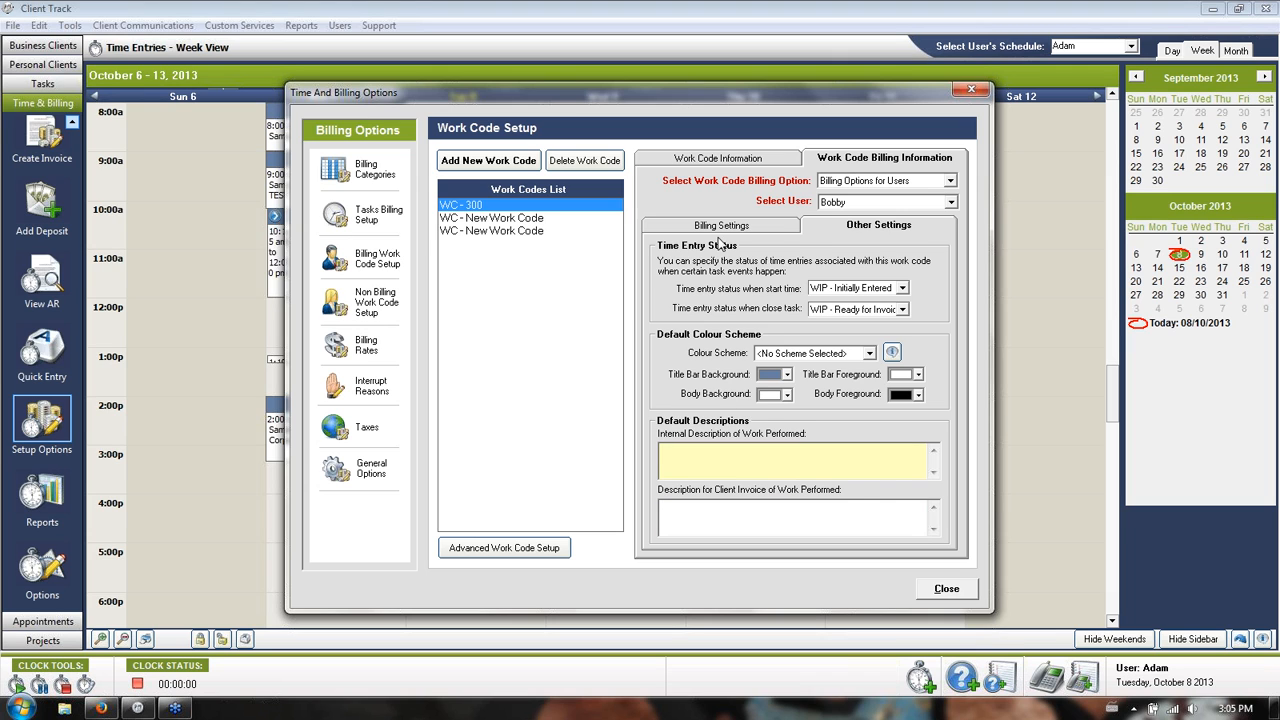
click(722, 226)
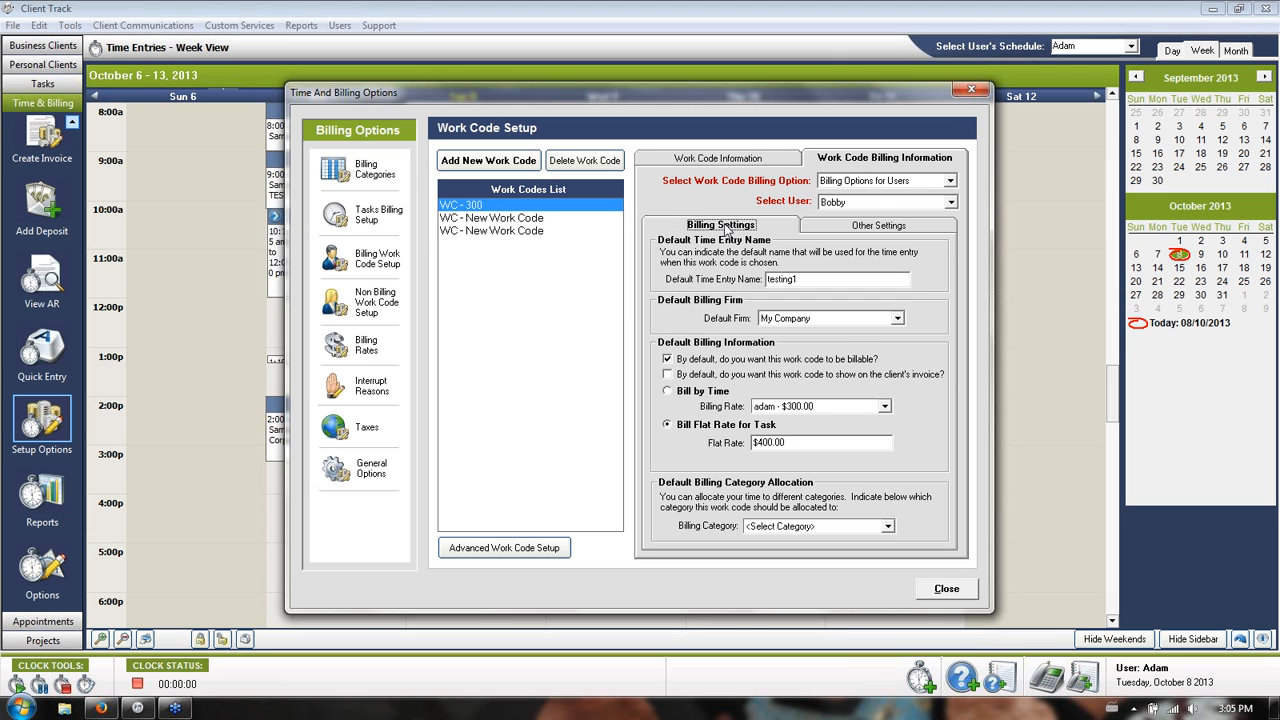
click(733, 166)
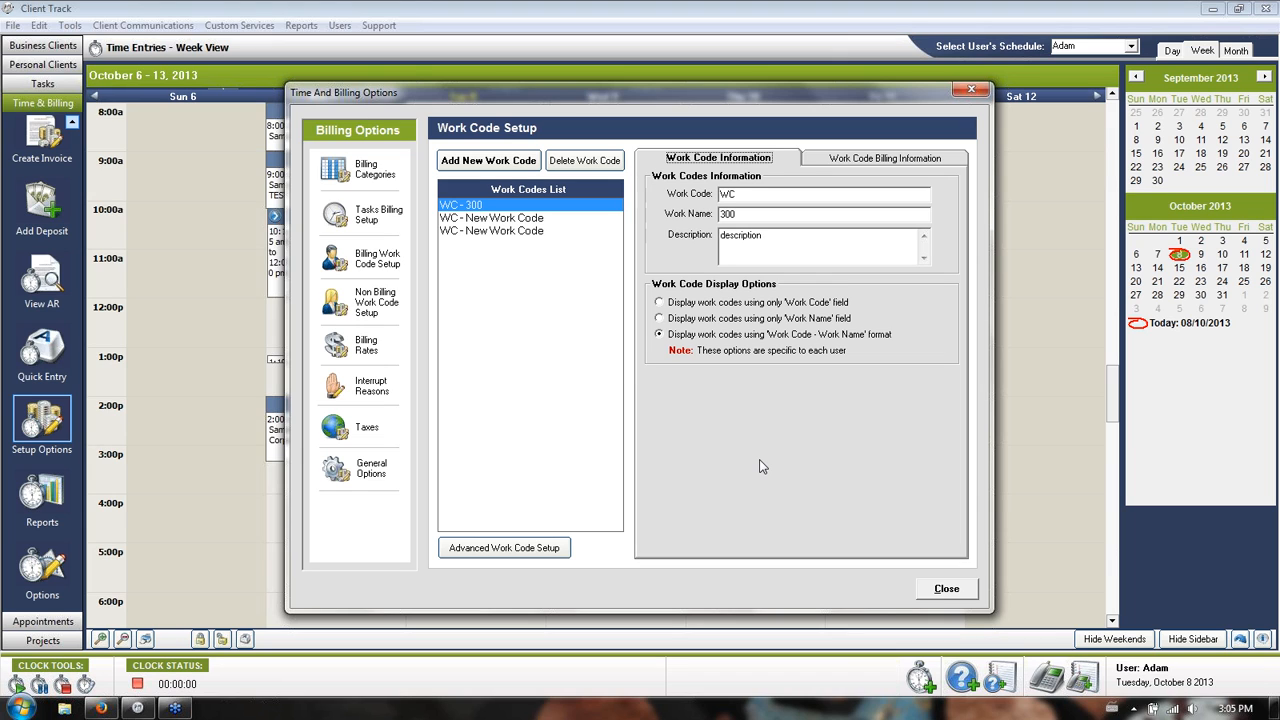
click(388, 304)
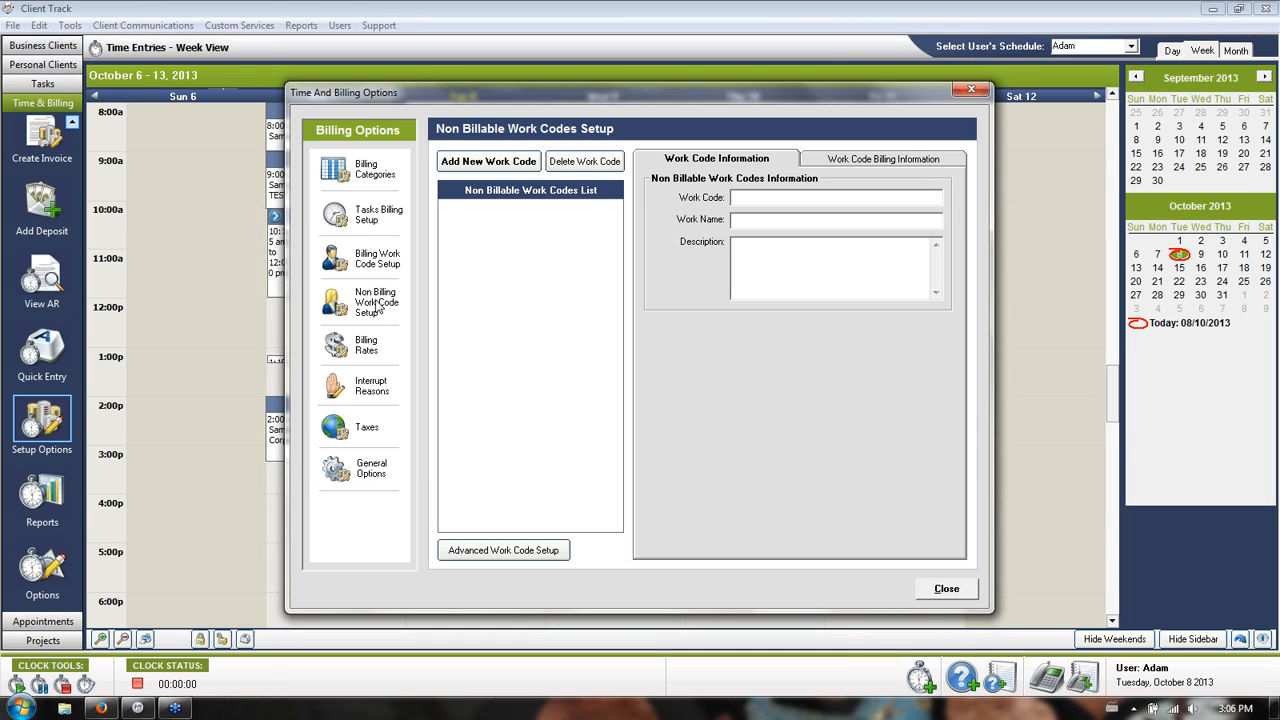
Examine the company's test1 billing rate, including its hourly amount and the available rounding intervals.
click(362, 345)
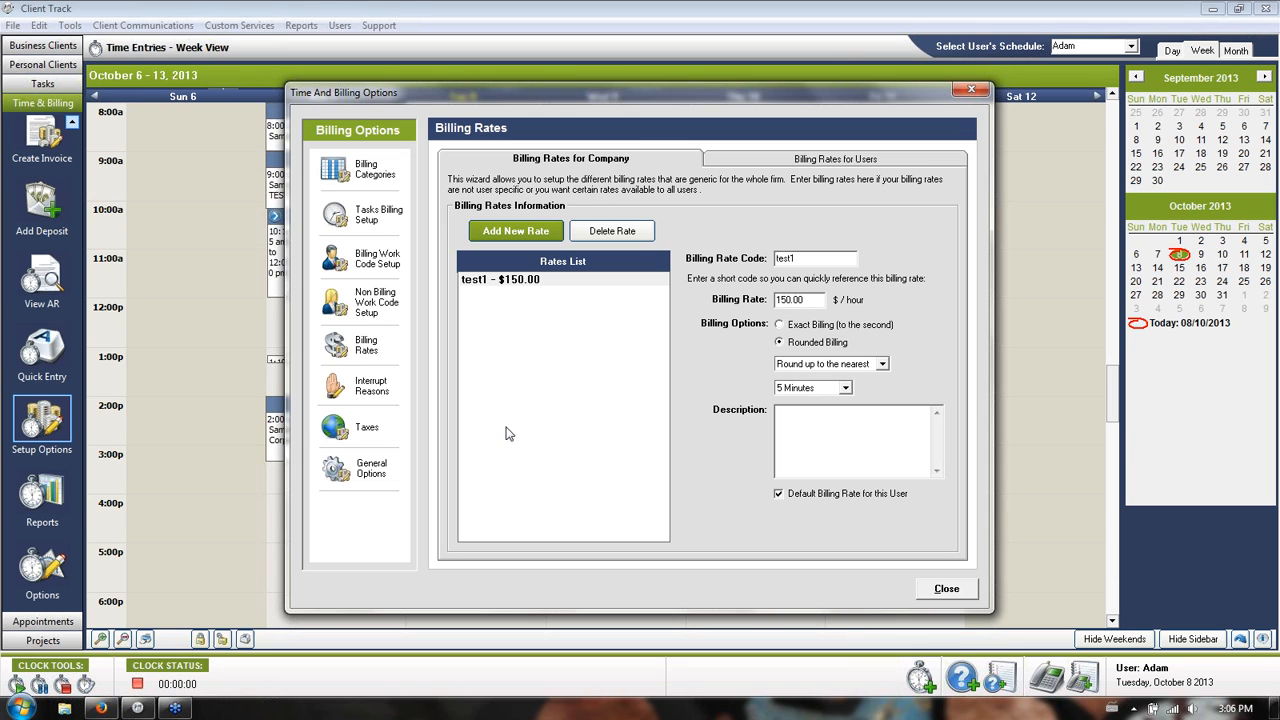
click(486, 287)
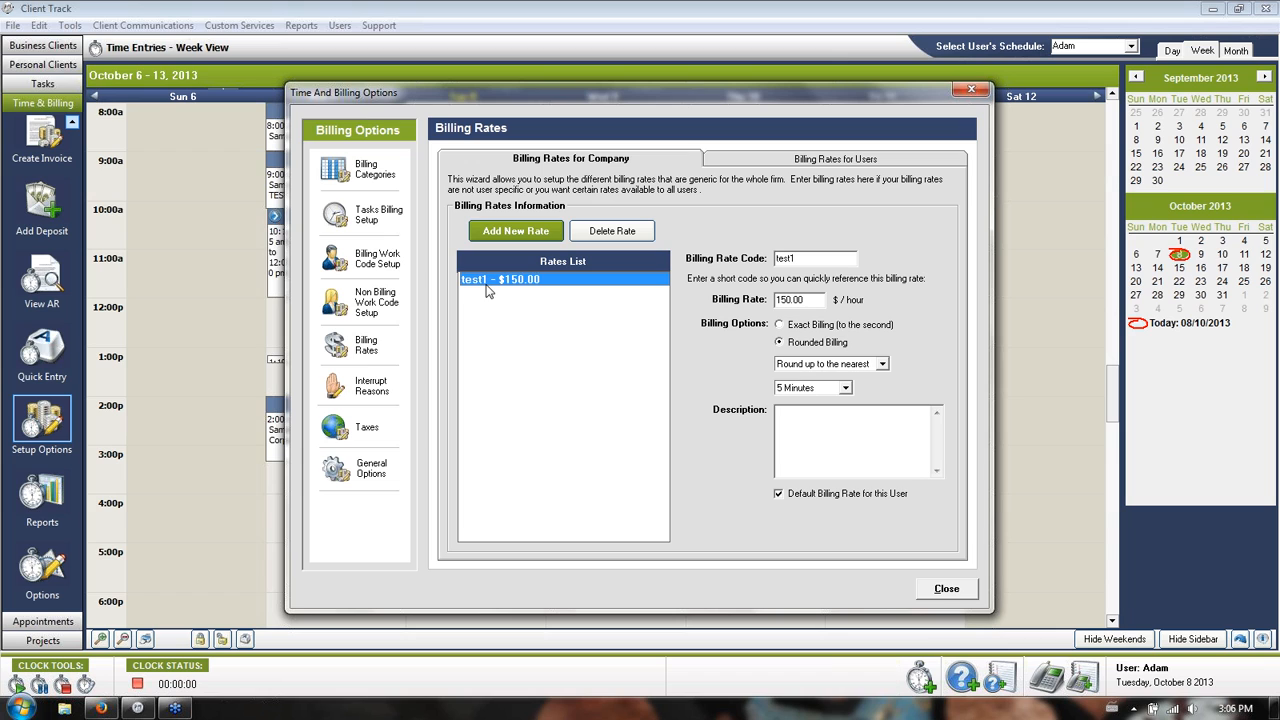
mouse_move(806, 300)
mouse_down()
mouse_move(775, 300)
mouse_move(805, 300)
mouse_up()
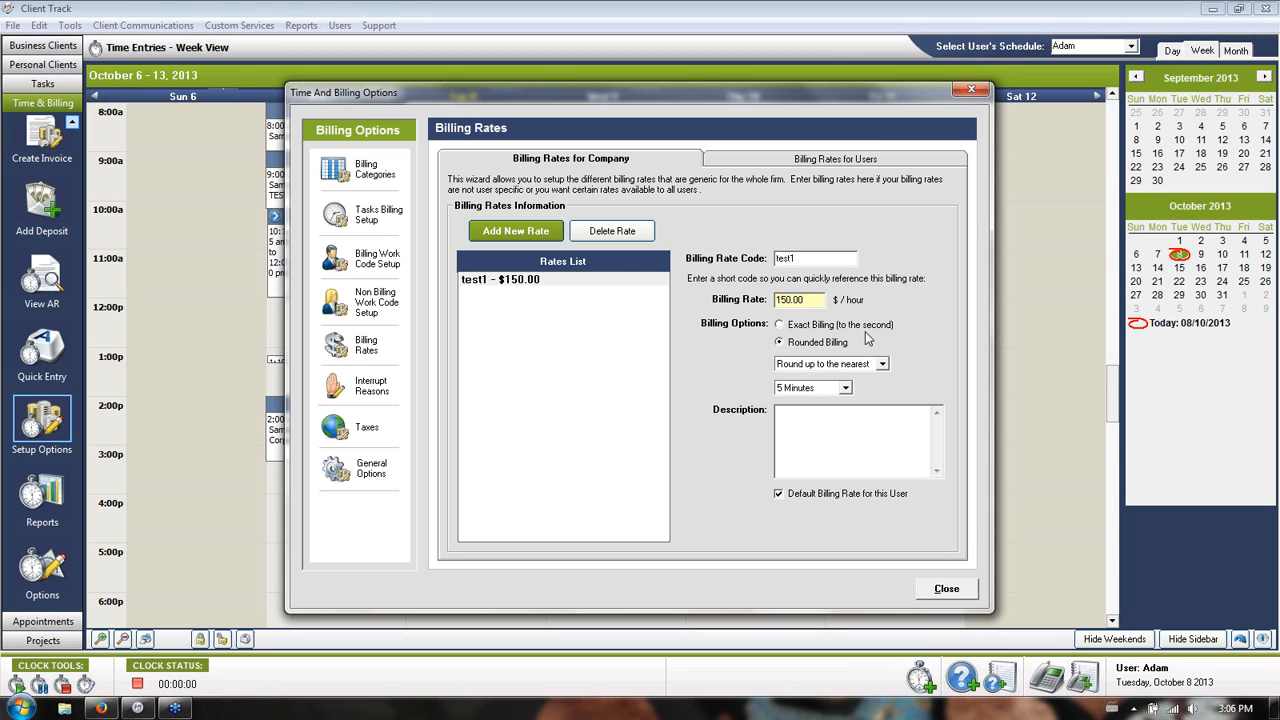
click(845, 388)
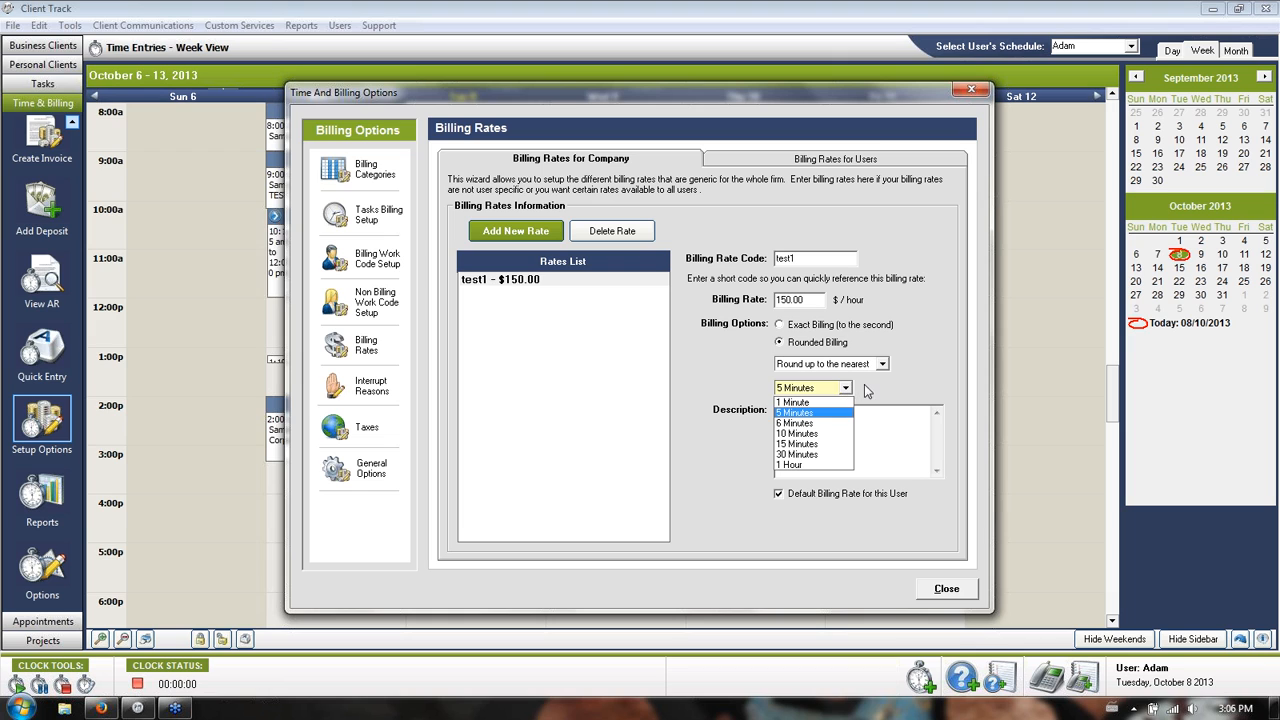
click(846, 390)
Examine the billing rate set up for the signed-in user, and return to the company billing rates.
click(848, 160)
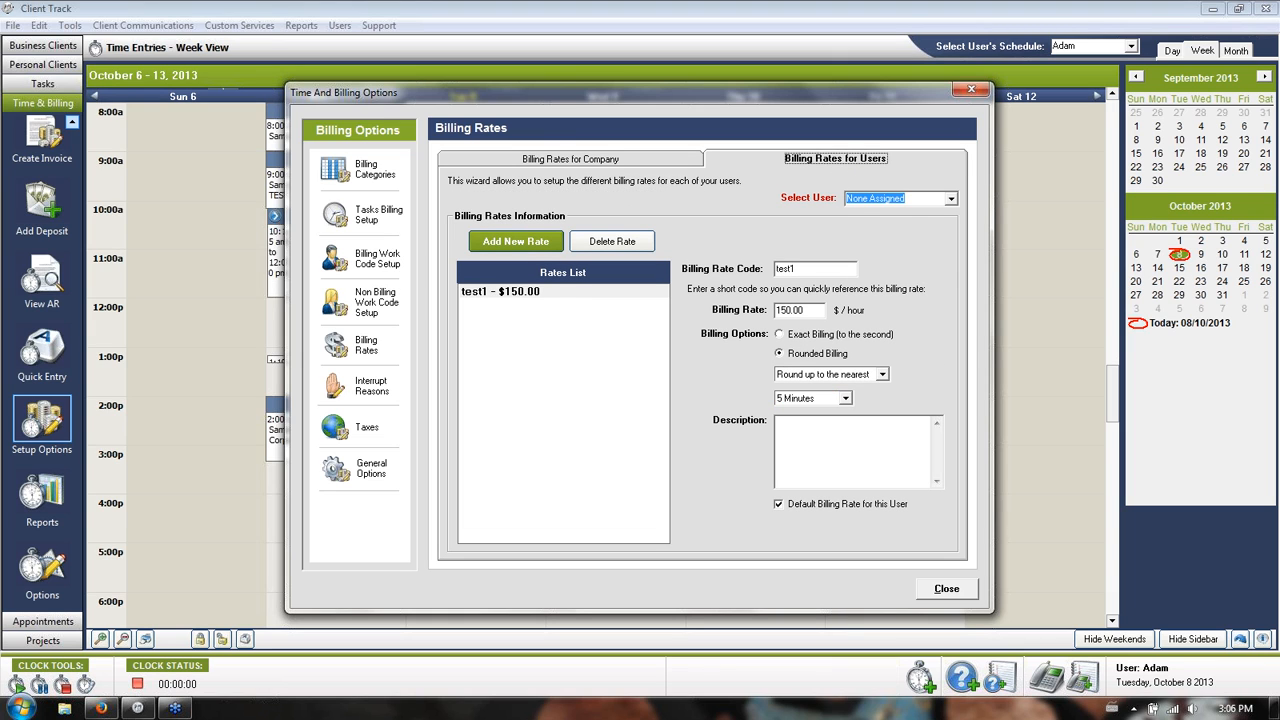
click(951, 198)
click(903, 225)
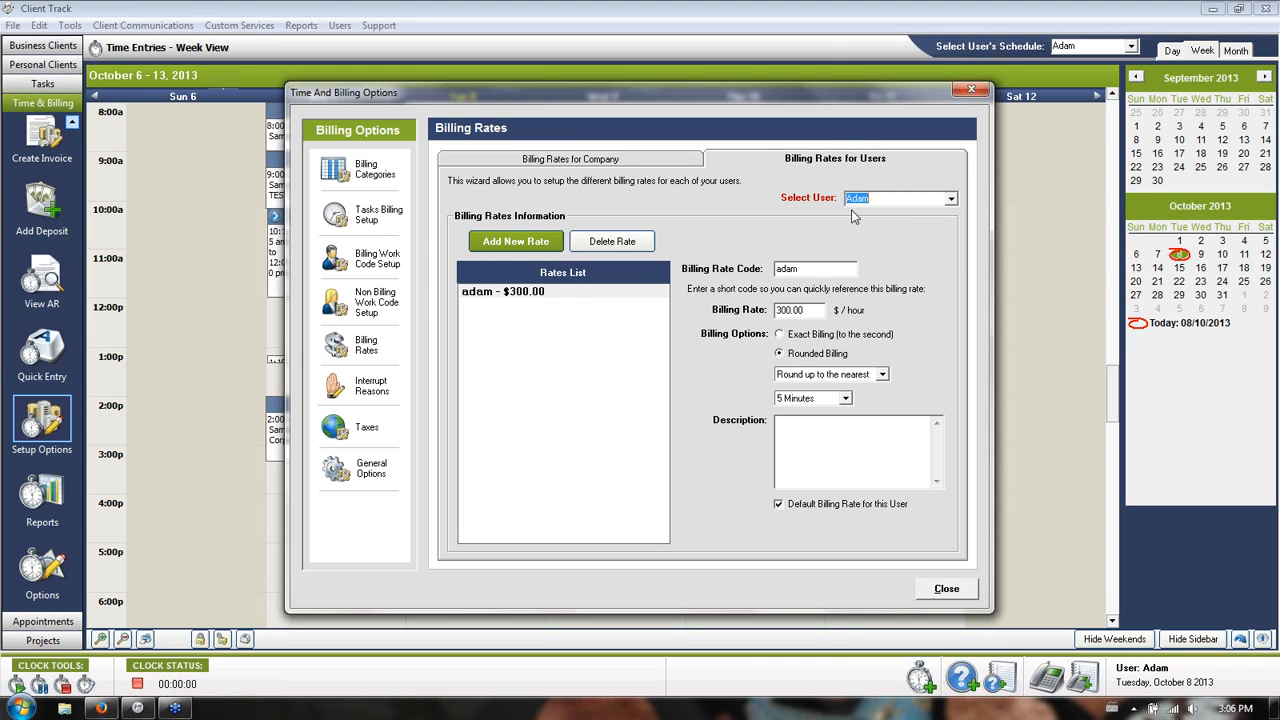
click(574, 293)
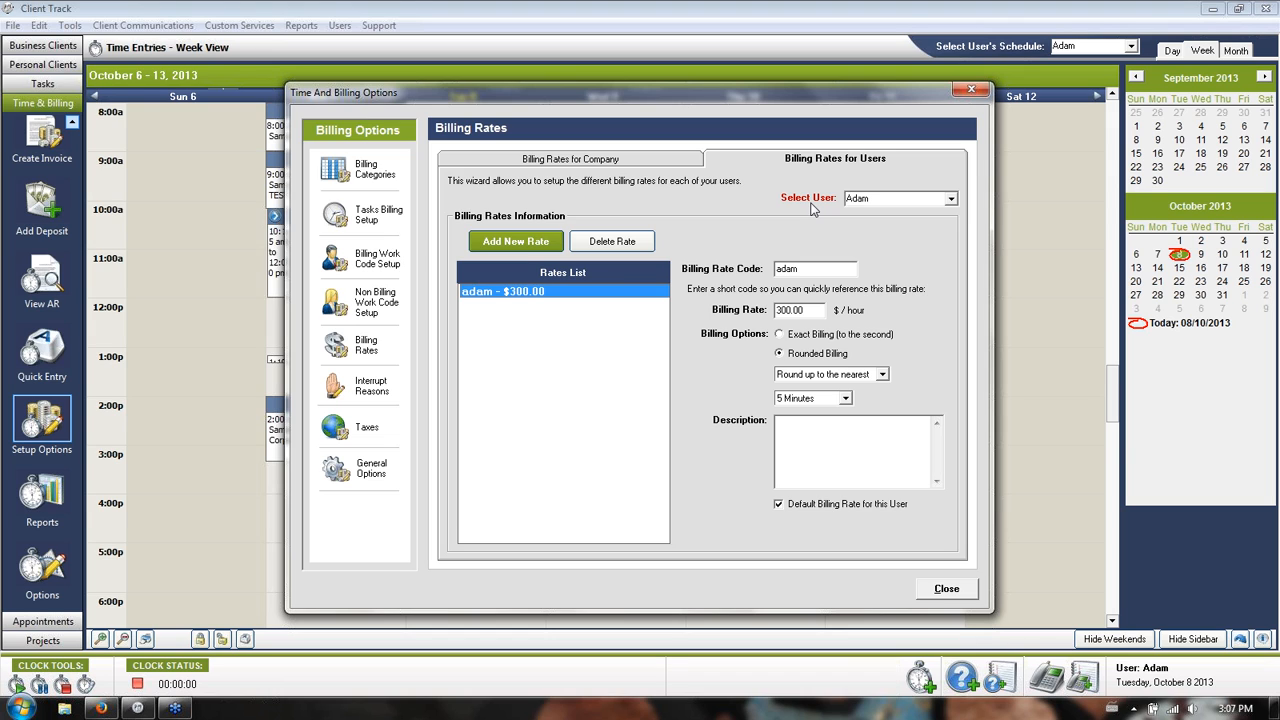
click(552, 164)
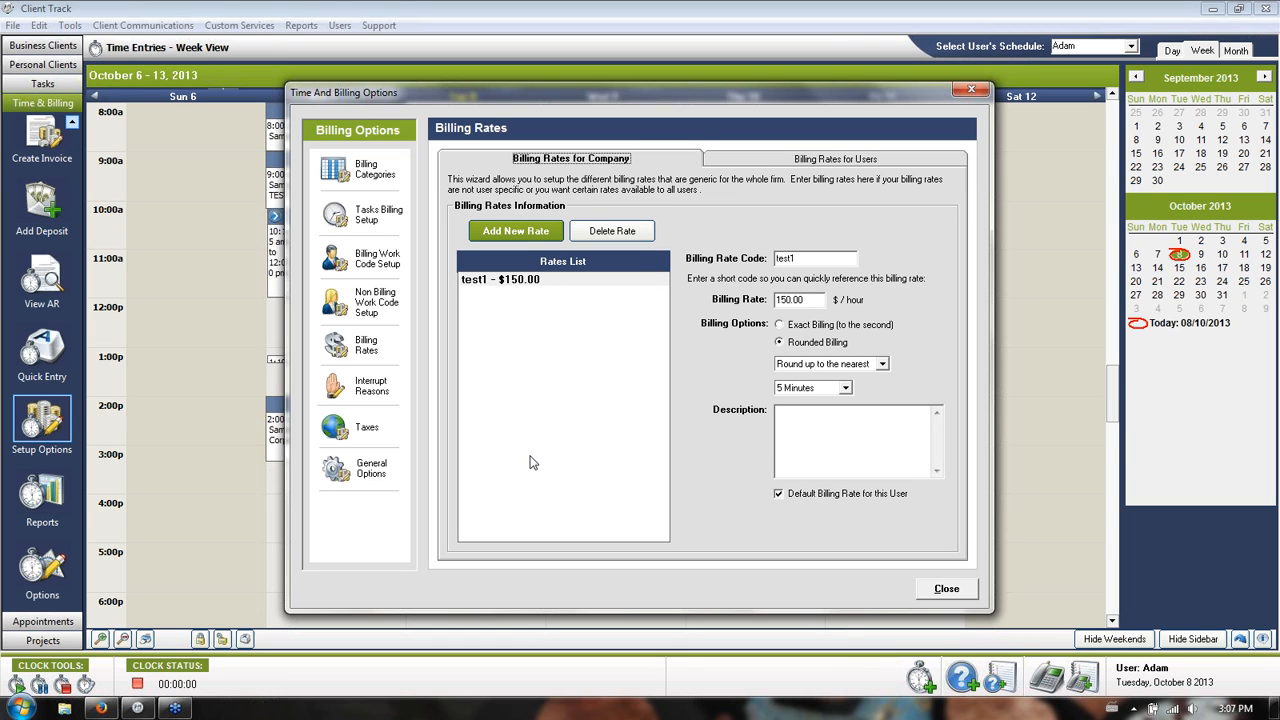
Look at the interrupt reasons and the forms for creating a tax rate and a tax group, without saving either.
click(372, 388)
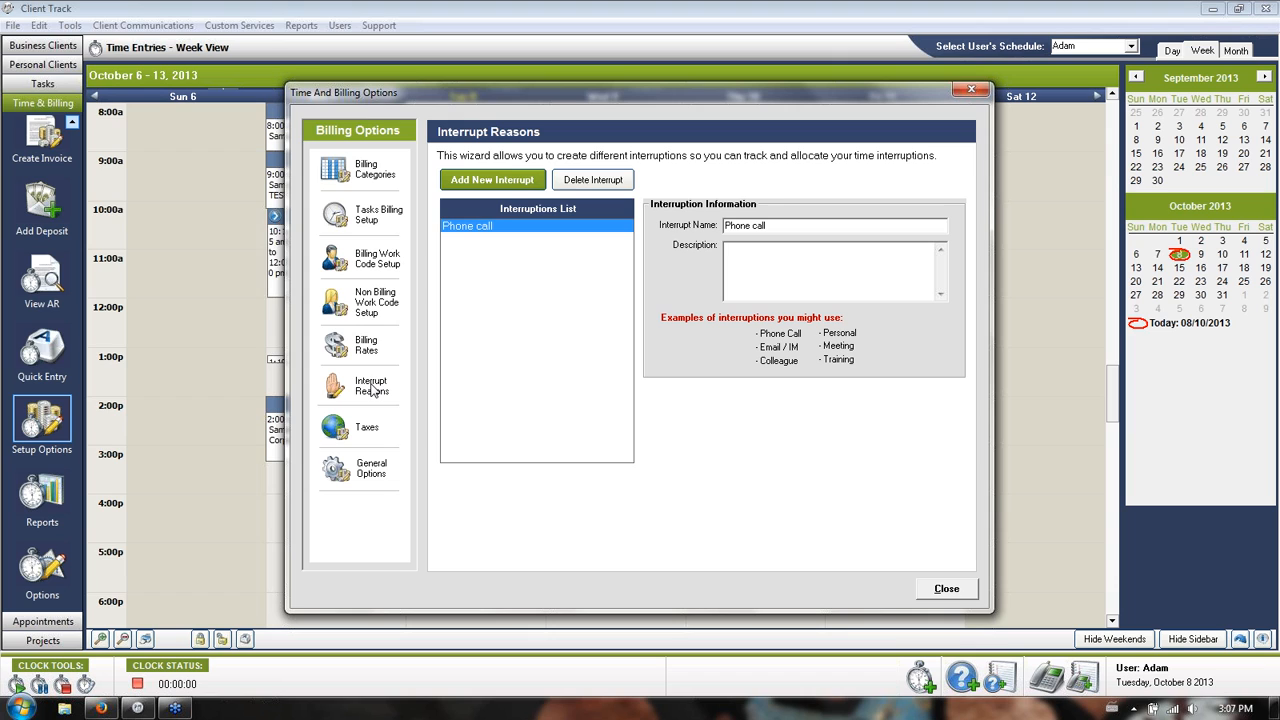
click(352, 428)
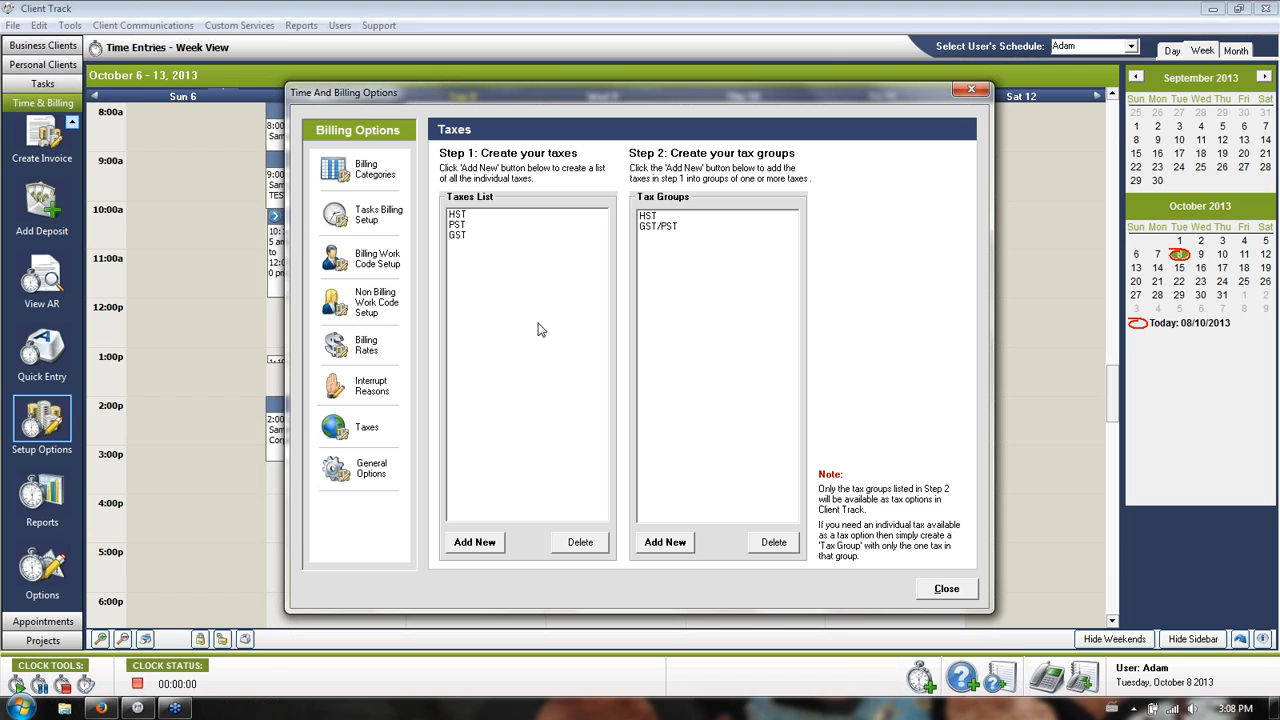
click(482, 542)
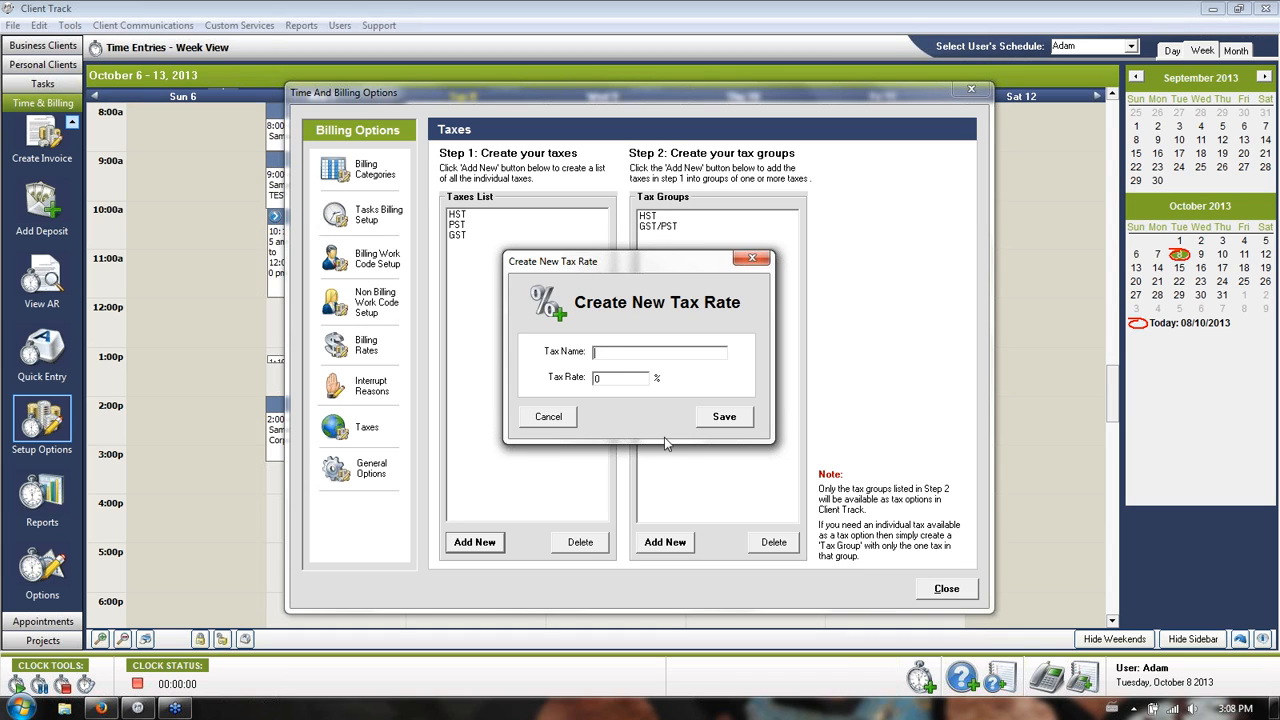
click(550, 418)
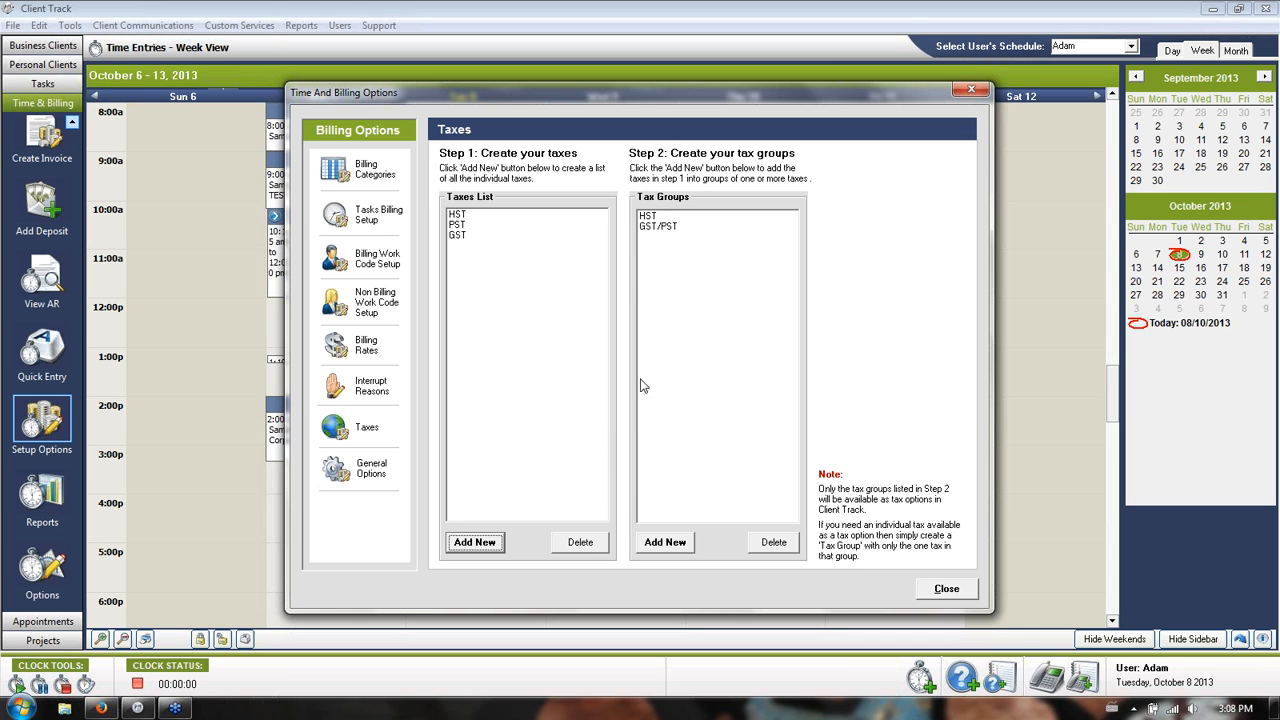
click(665, 542)
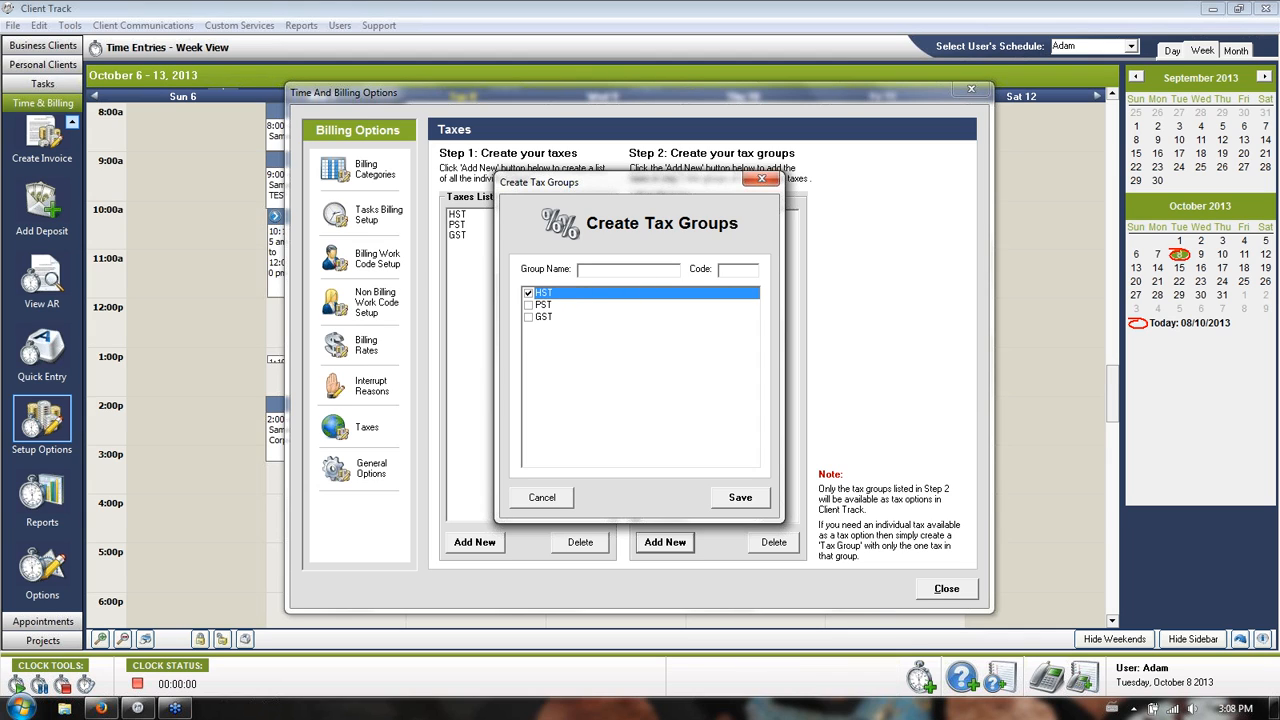
click(528, 294)
click(557, 500)
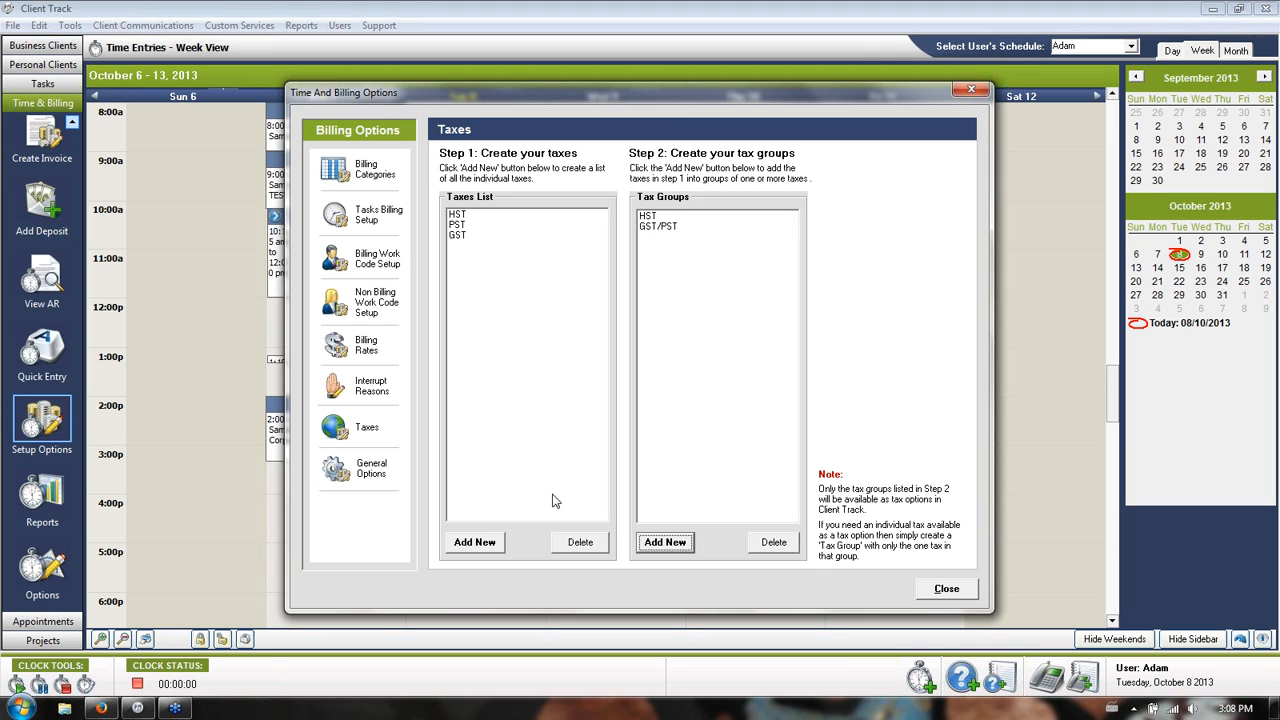
Review the general options, try the horizontal and simple entry forms, restore vertical and advanced, and close the billing options.
click(380, 474)
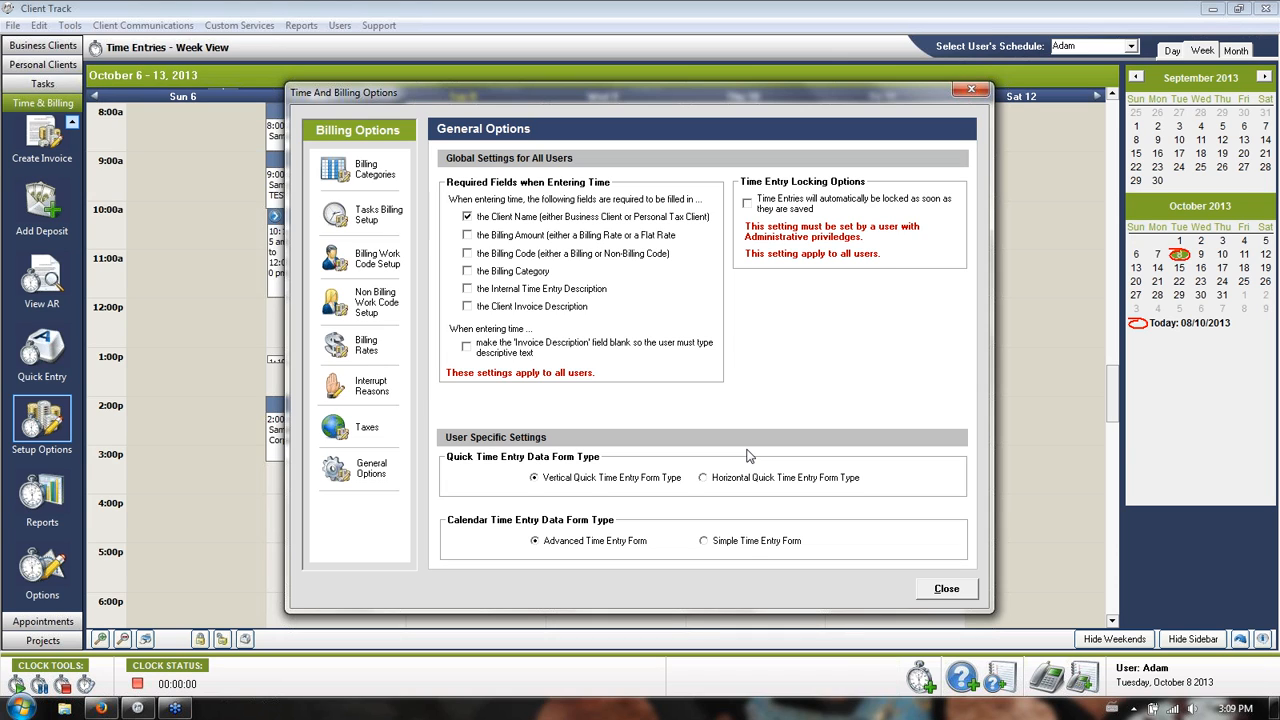
click(717, 478)
click(715, 542)
click(562, 480)
click(560, 541)
click(930, 589)
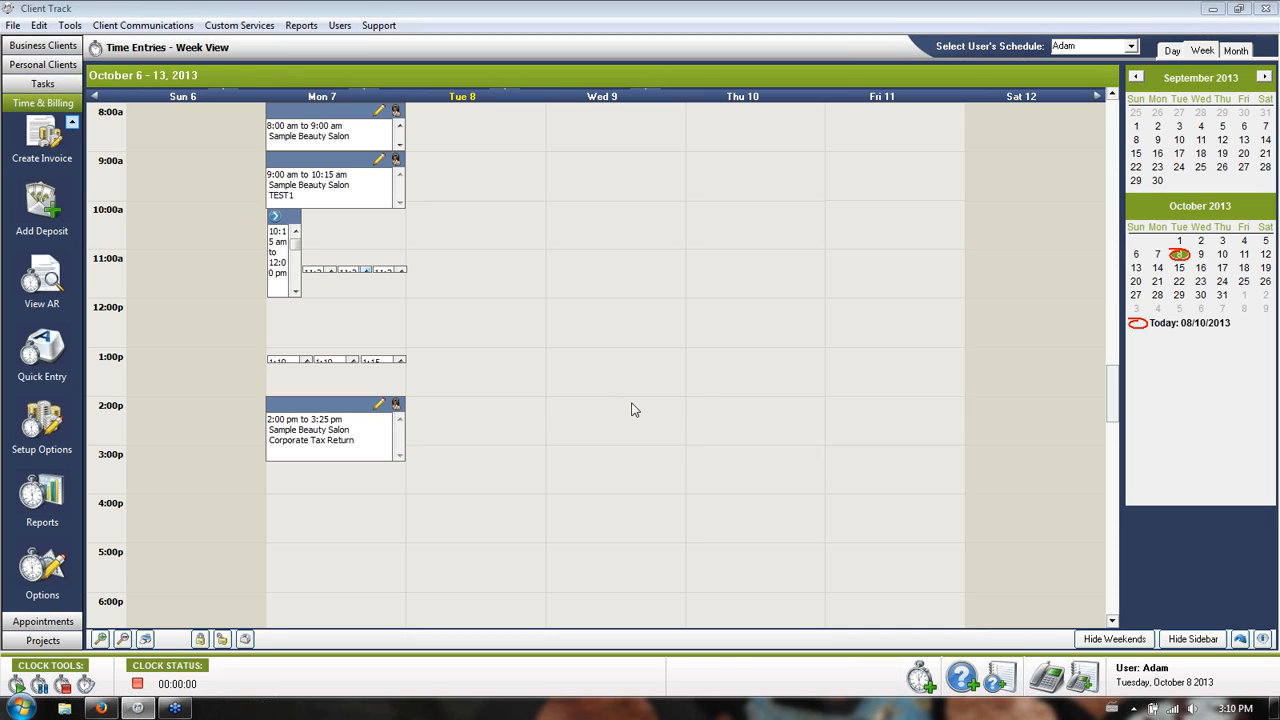
Start a time entry for Tuesday, October 8 at 8:00 AM for Sample Beauty Salon with the Corporate Tax Return task type.
scroll(45, 335, up, 2)
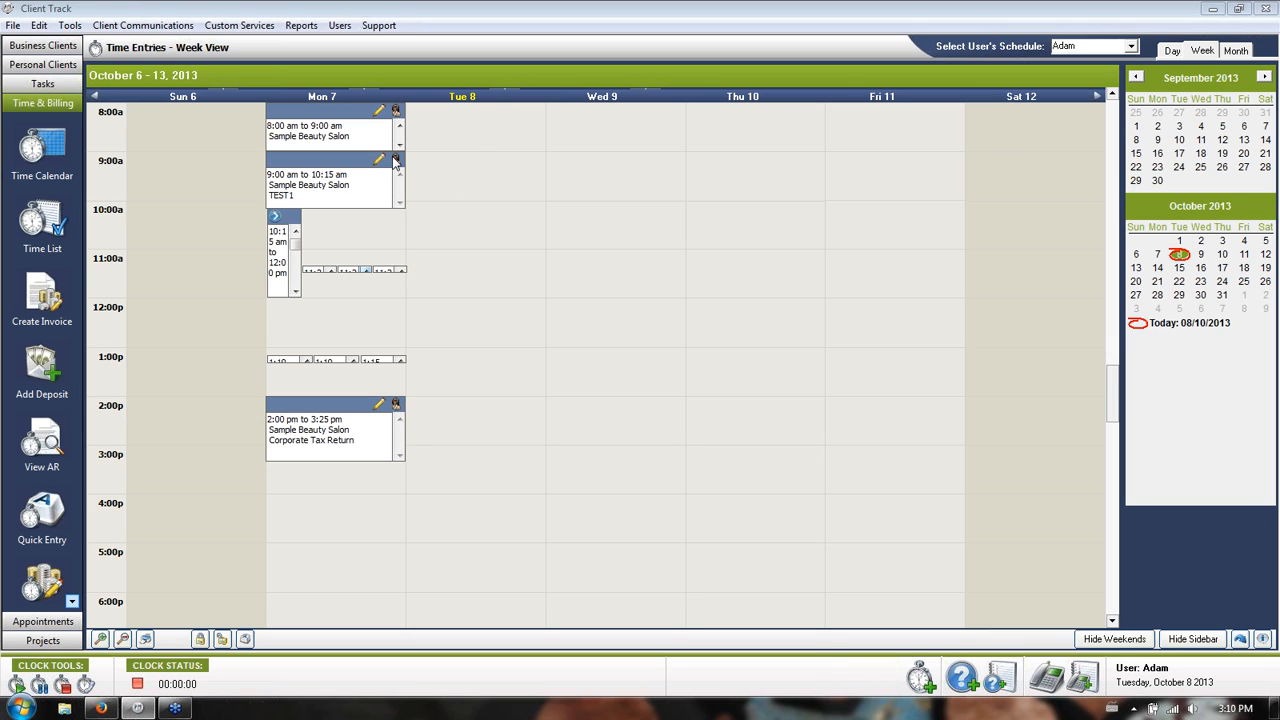
double_click(477, 140)
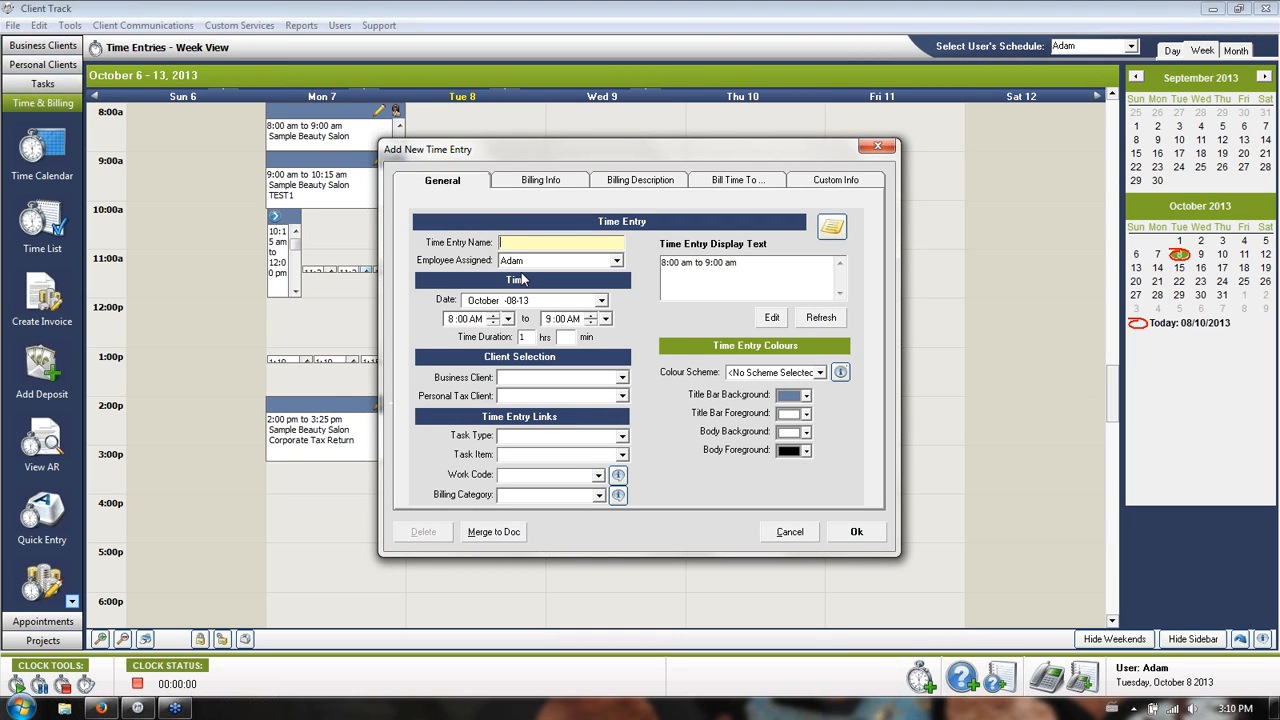
click(622, 377)
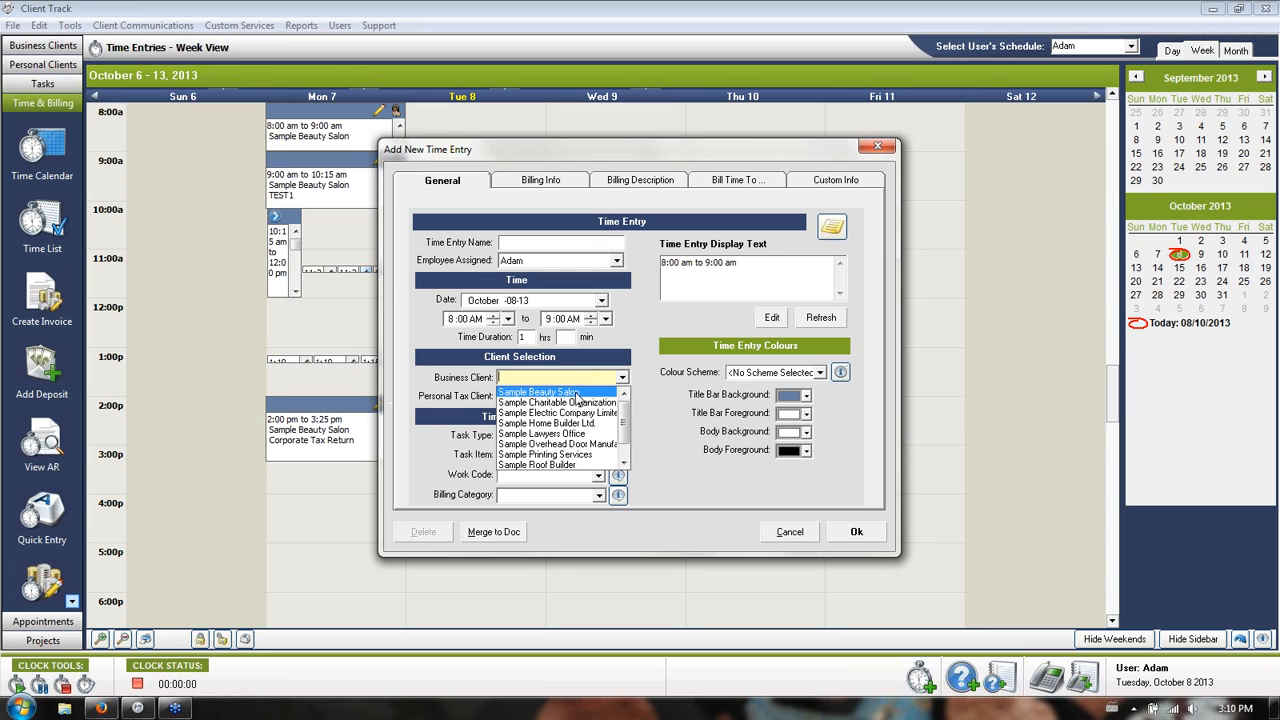
click(577, 397)
click(622, 436)
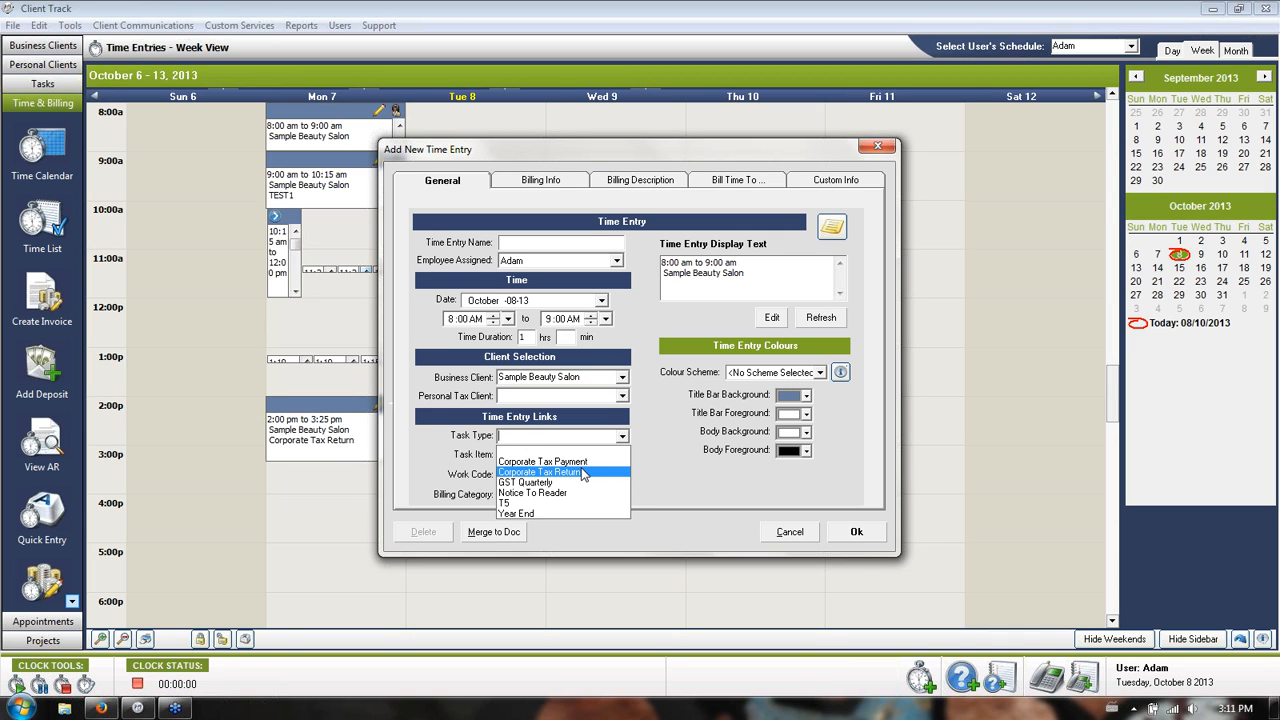
click(583, 474)
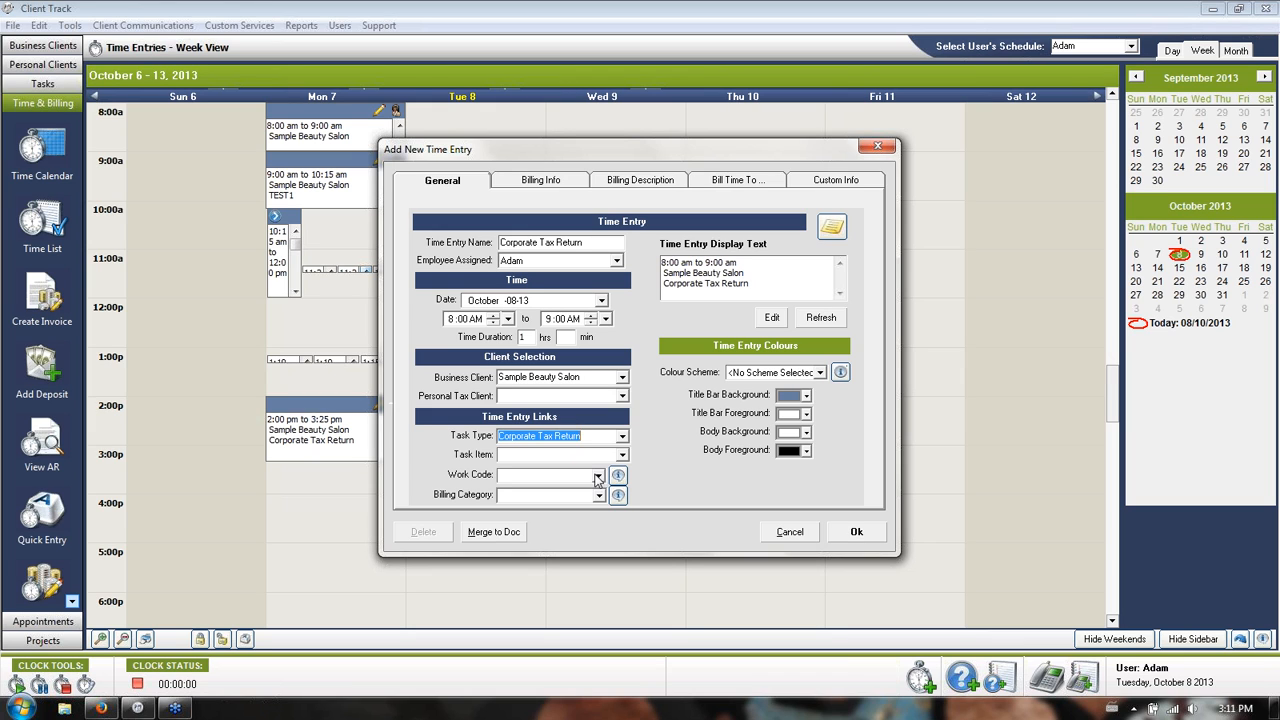
Assign the time entry to the bookkeeping billing category and set its duration to 1 hour 25 minutes.
click(599, 495)
click(572, 524)
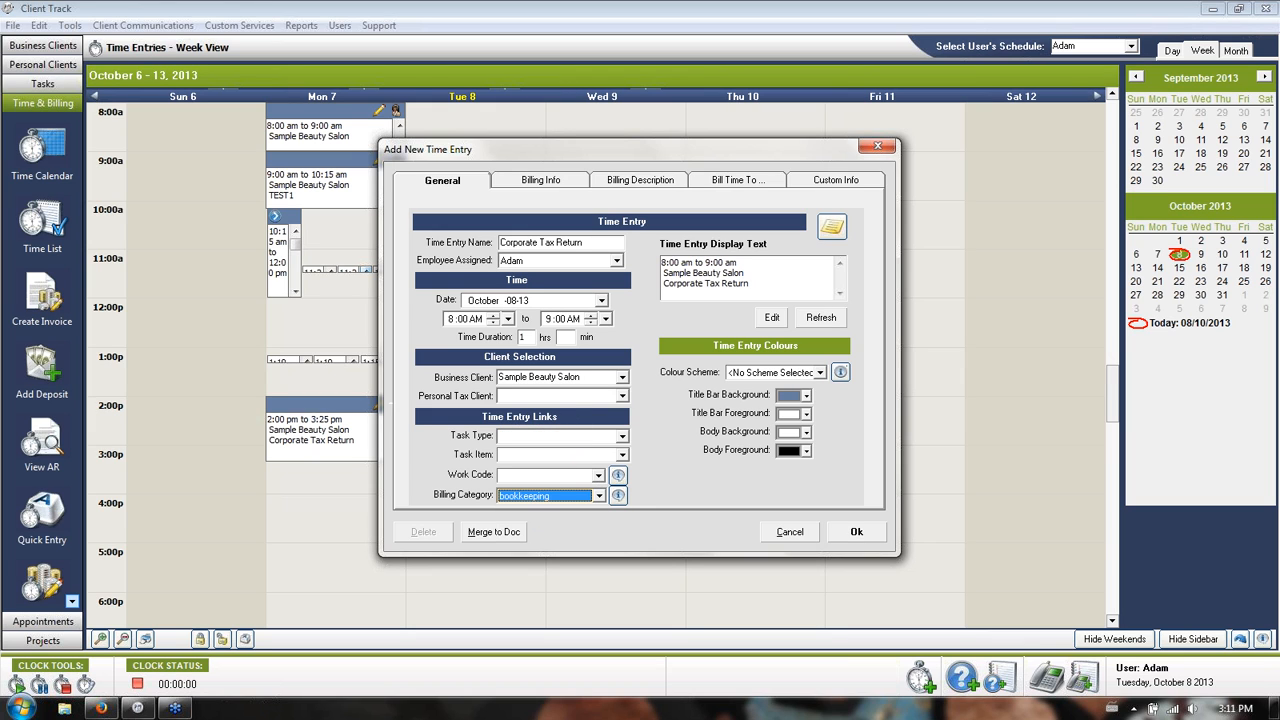
click(565, 337)
text(25)
key(Tab)
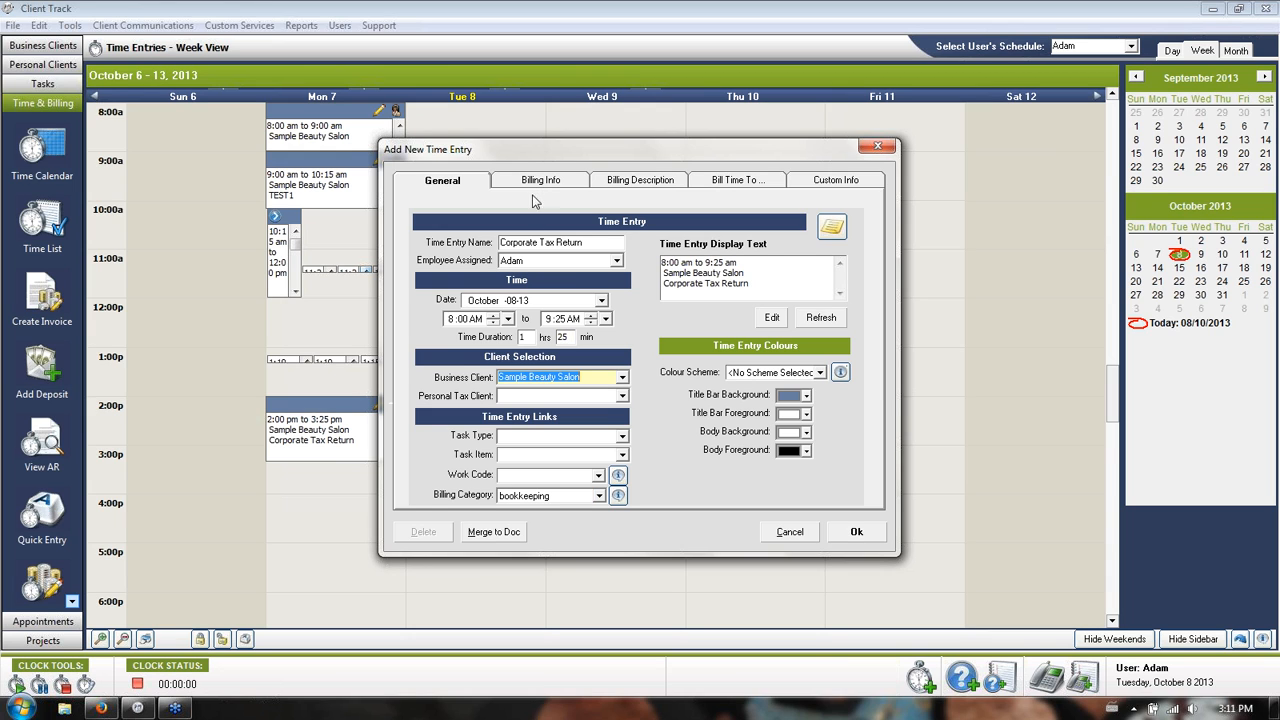
Review the time entry's billing info and its internal and client invoice descriptions, and return to the general details.
click(537, 188)
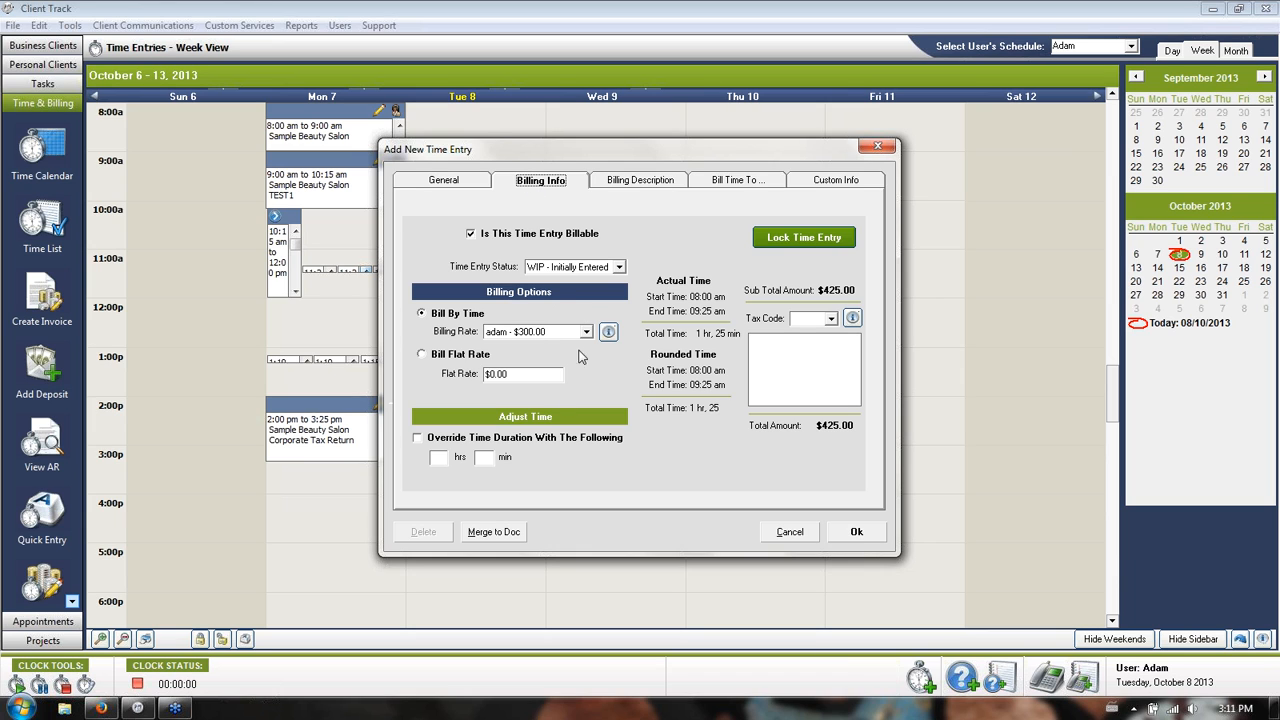
click(642, 179)
drag(608, 256, 430, 257)
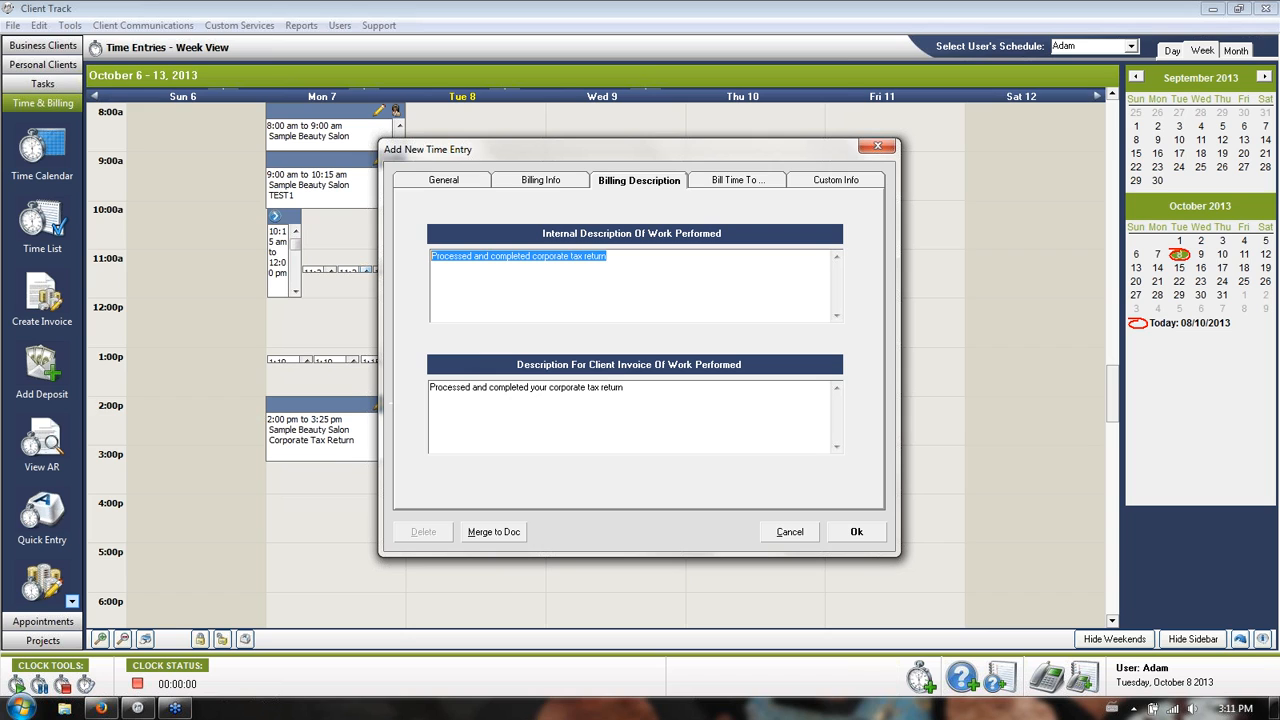
drag(624, 387, 428, 388)
click(646, 396)
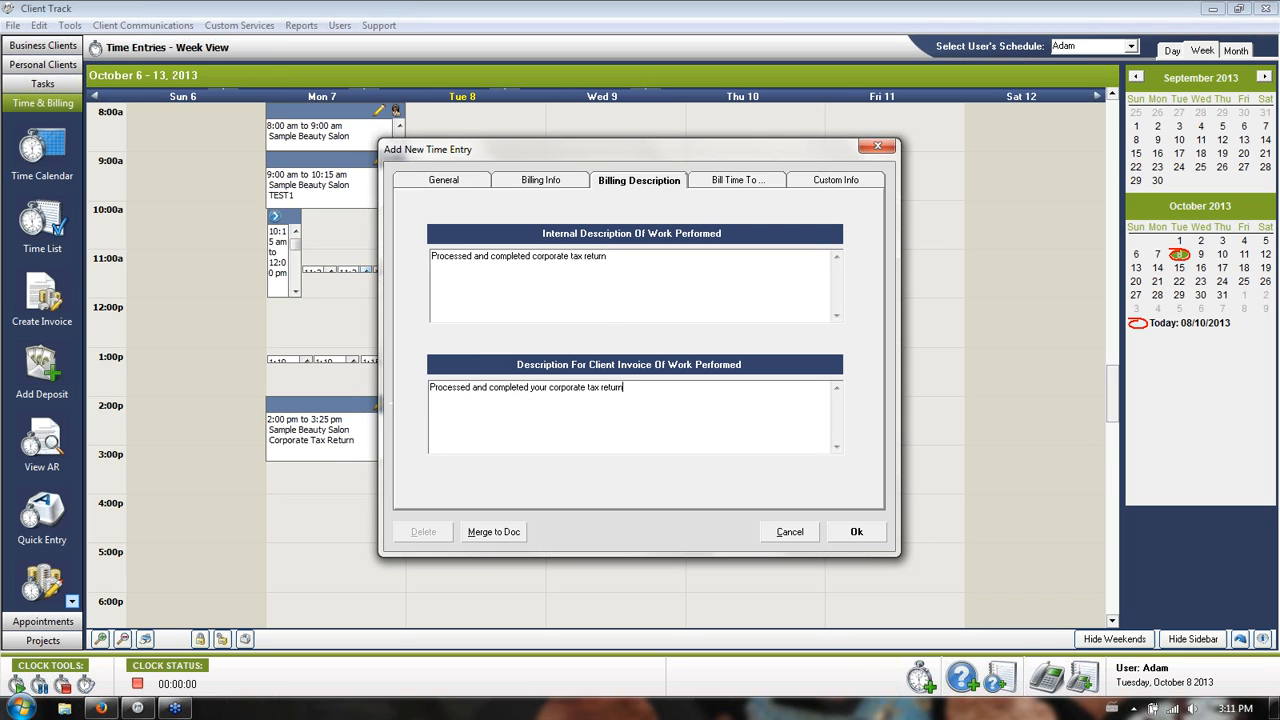
click(459, 183)
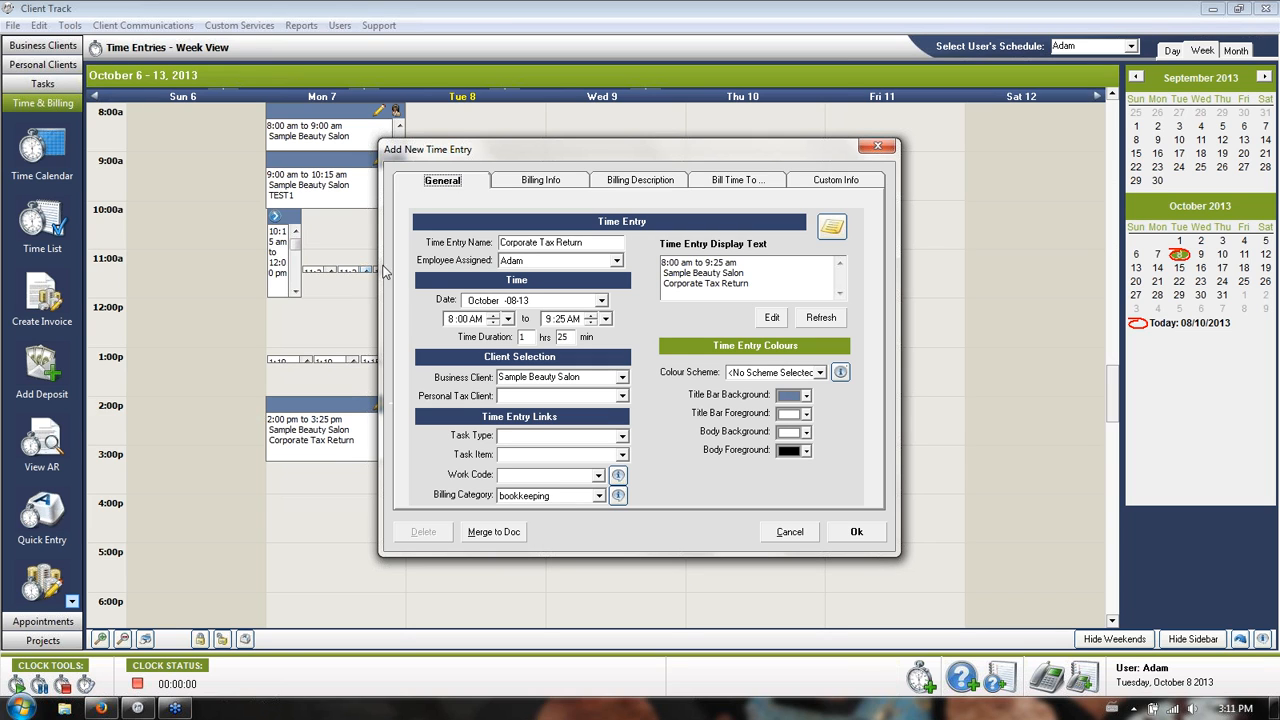
click(622, 377)
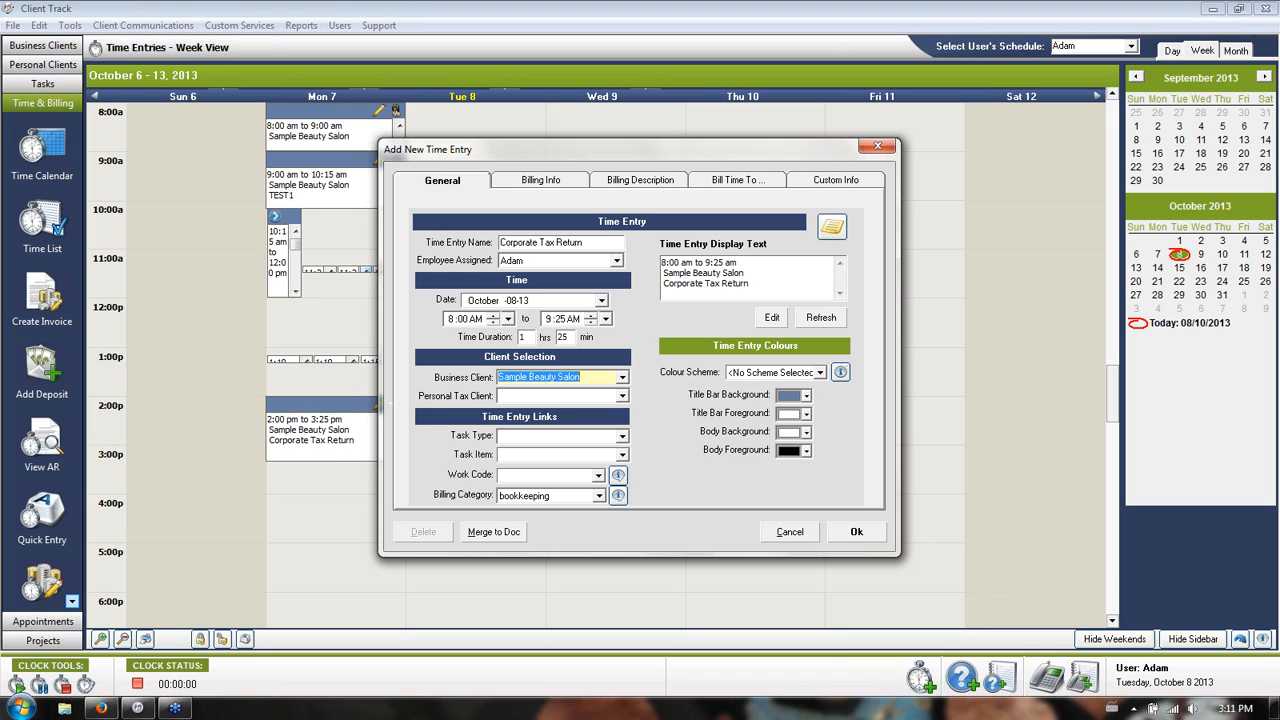
Review which client the time entry is billed to, keep Sample Beauty Salon, and save the entry.
click(714, 182)
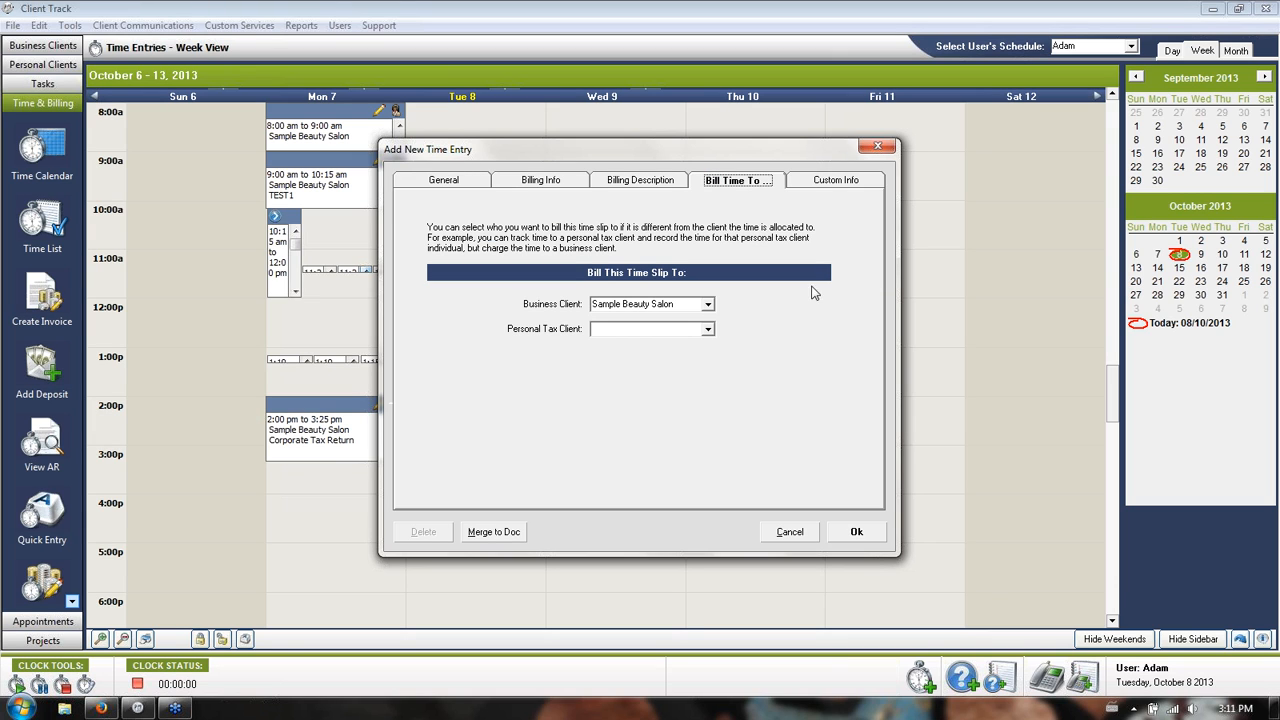
click(708, 304)
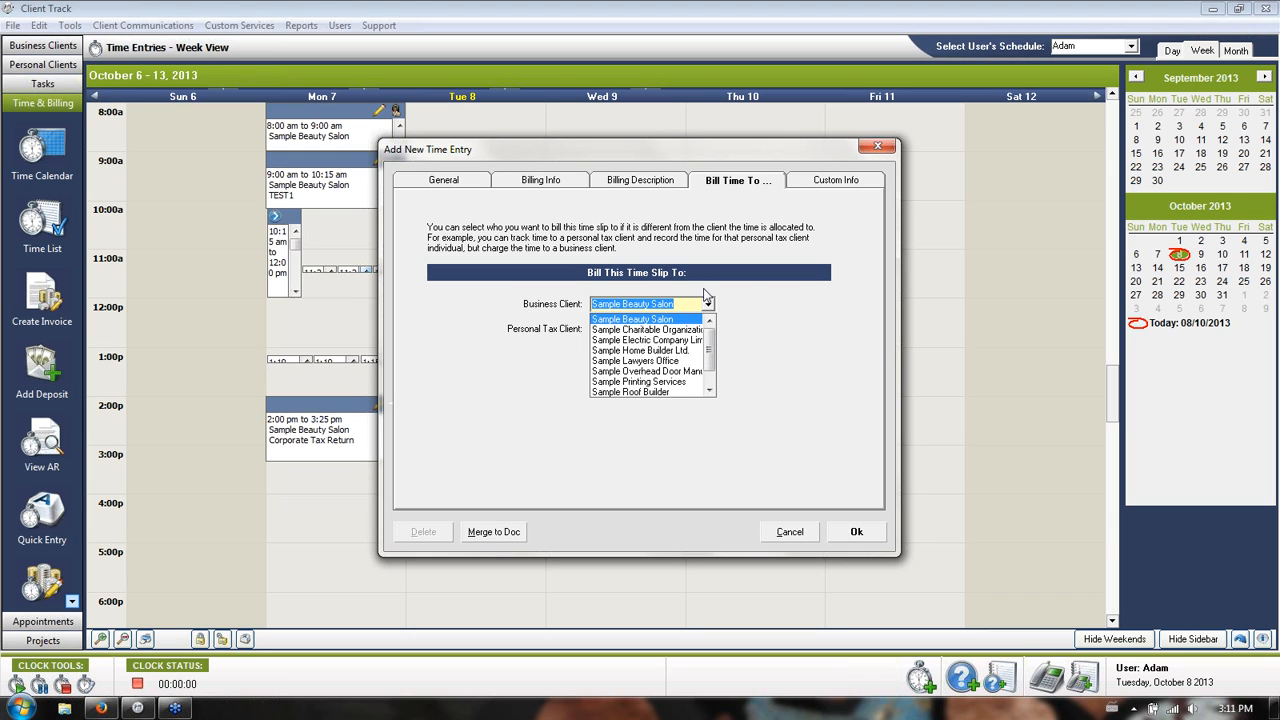
click(744, 314)
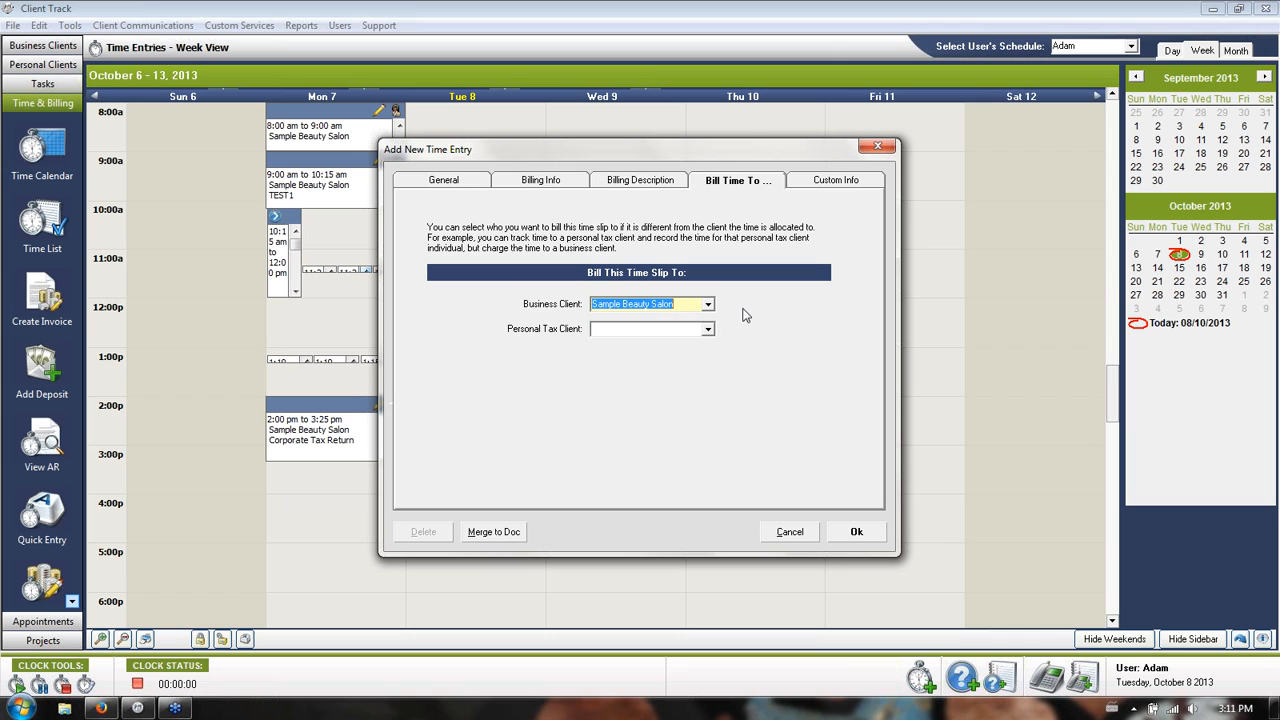
click(853, 536)
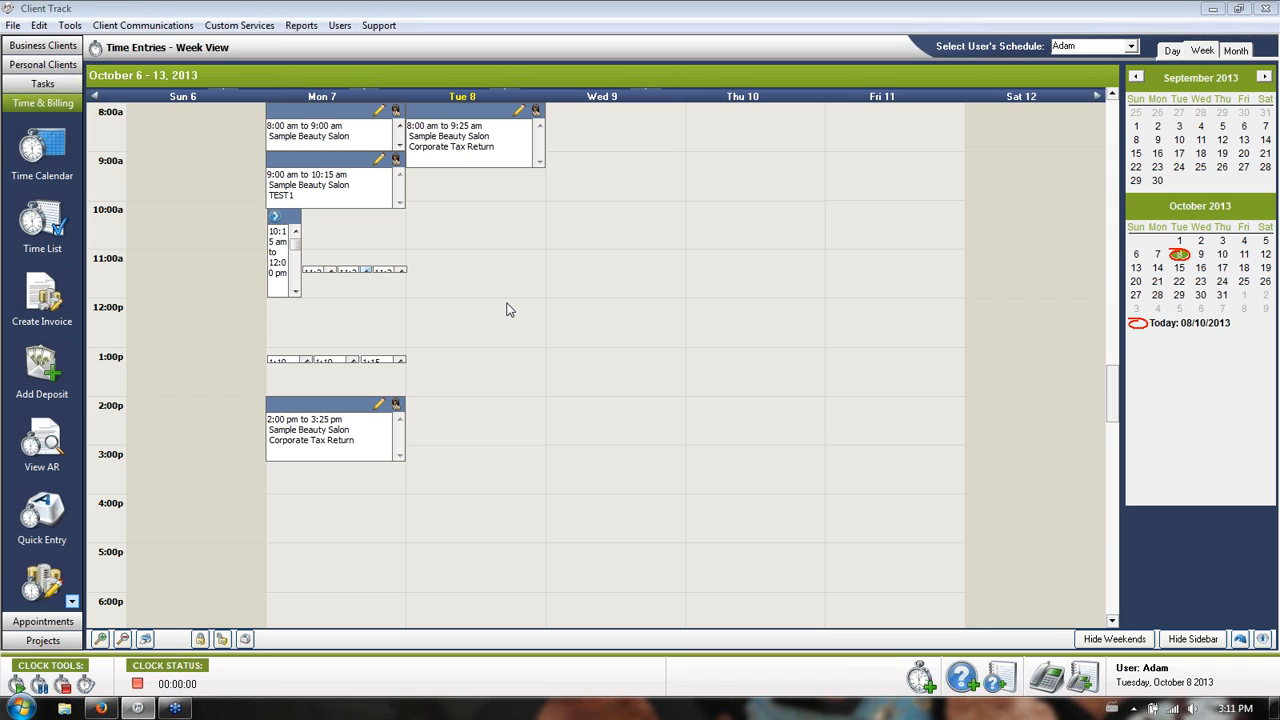
Open a quick time slip entry and enable the checkboxes beside the time slip name, billing rate, both flat rate options and internal description.
click(42, 510)
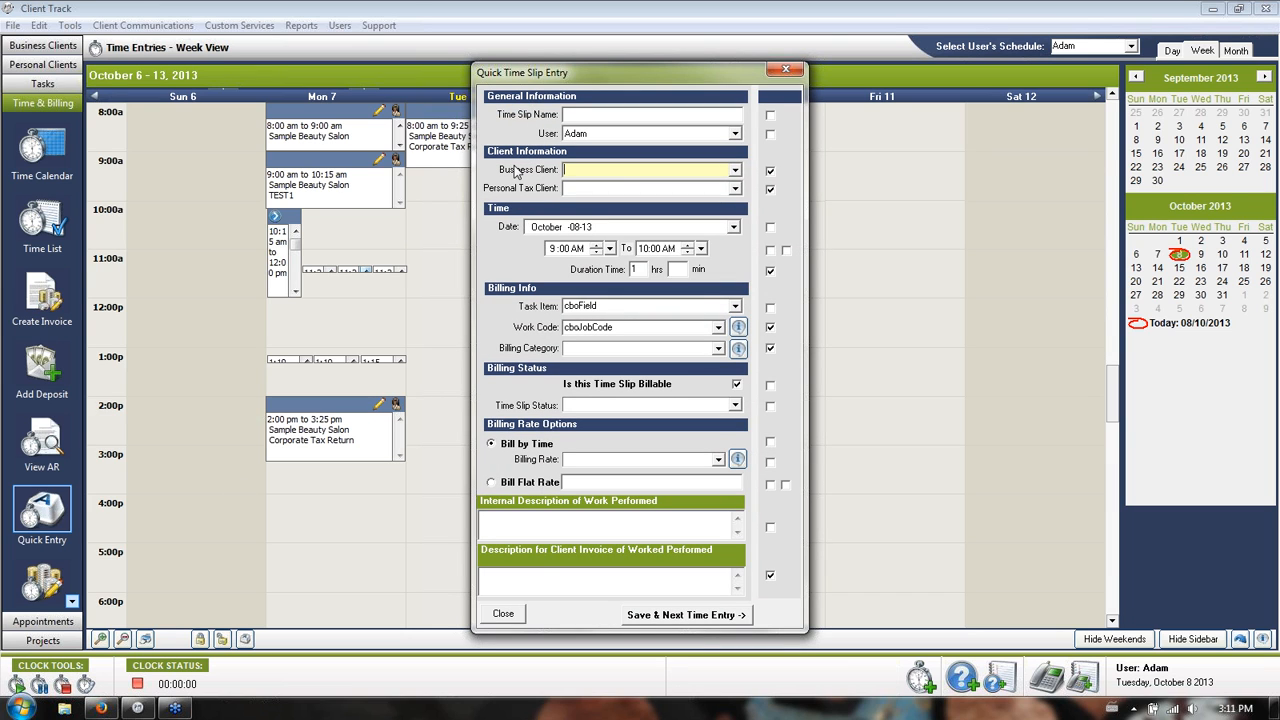
drag(529, 76, 635, 46)
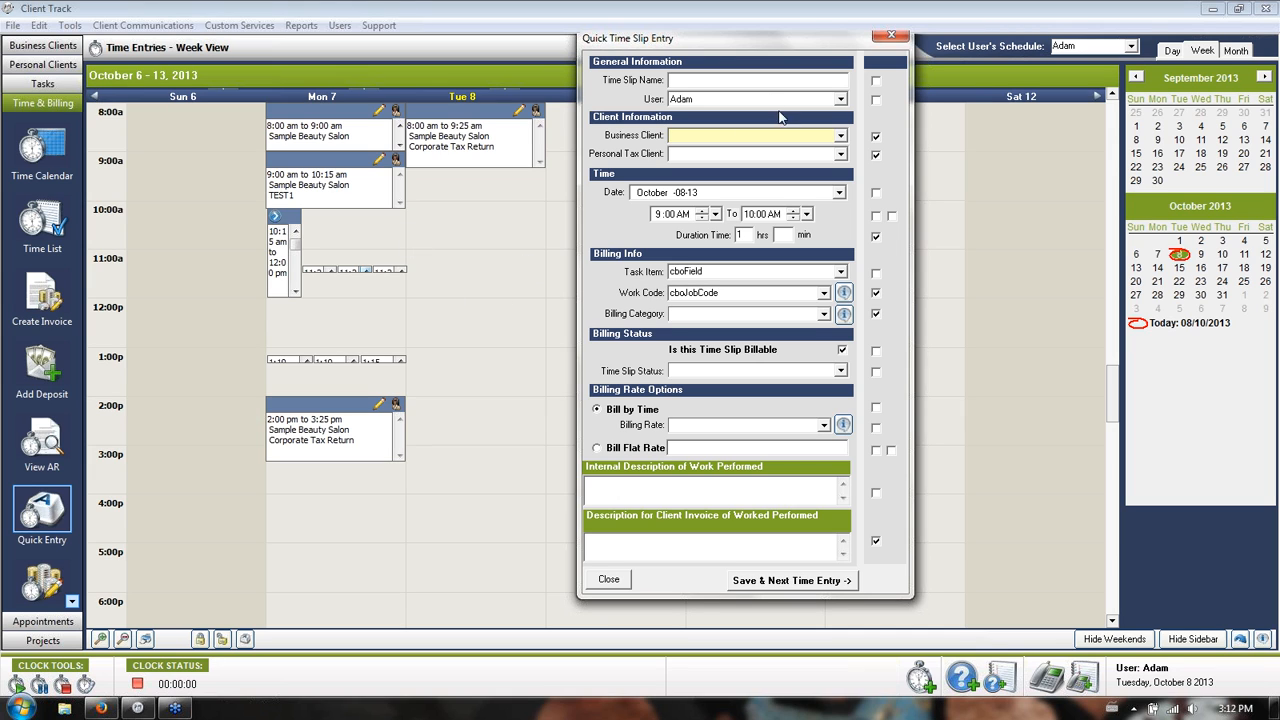
click(876, 494)
click(876, 451)
click(891, 451)
click(876, 428)
click(876, 80)
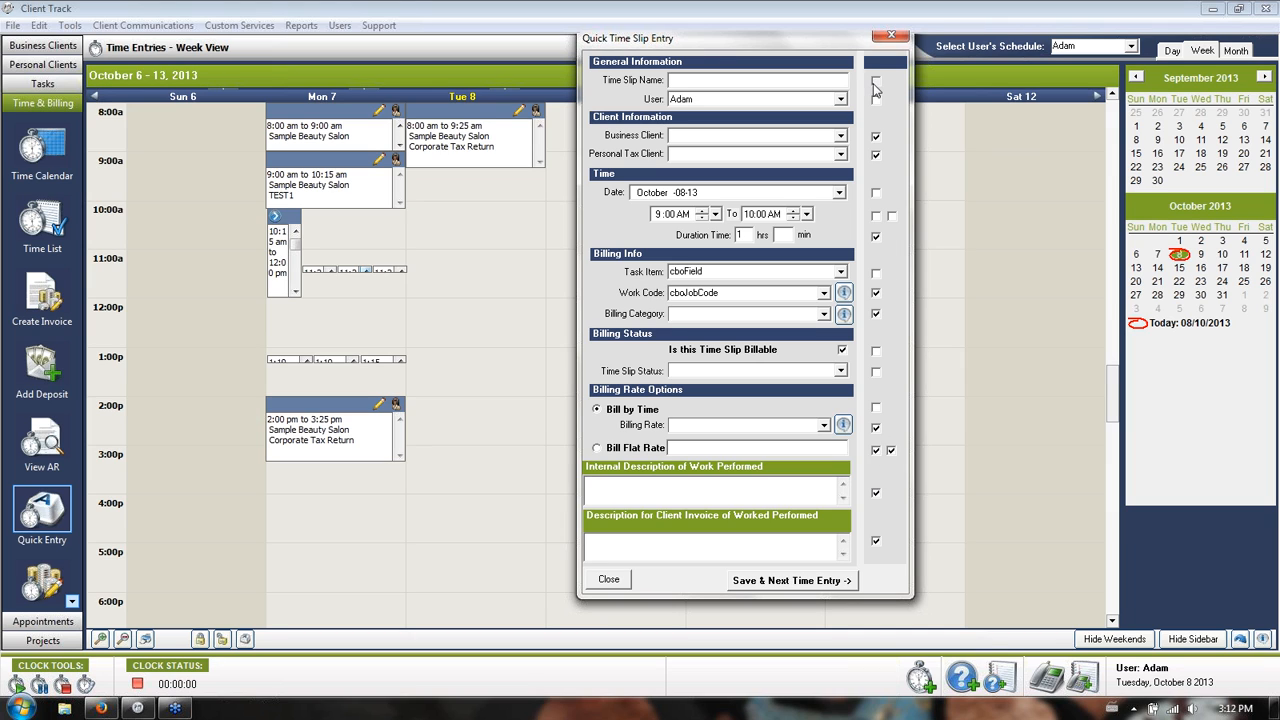
Set the quick time slip to start at 10:30 AM with a 1 hour 45 minute duration for business client Sample Beauty Salon.
click(715, 214)
scroll(715, 260, down, 12)
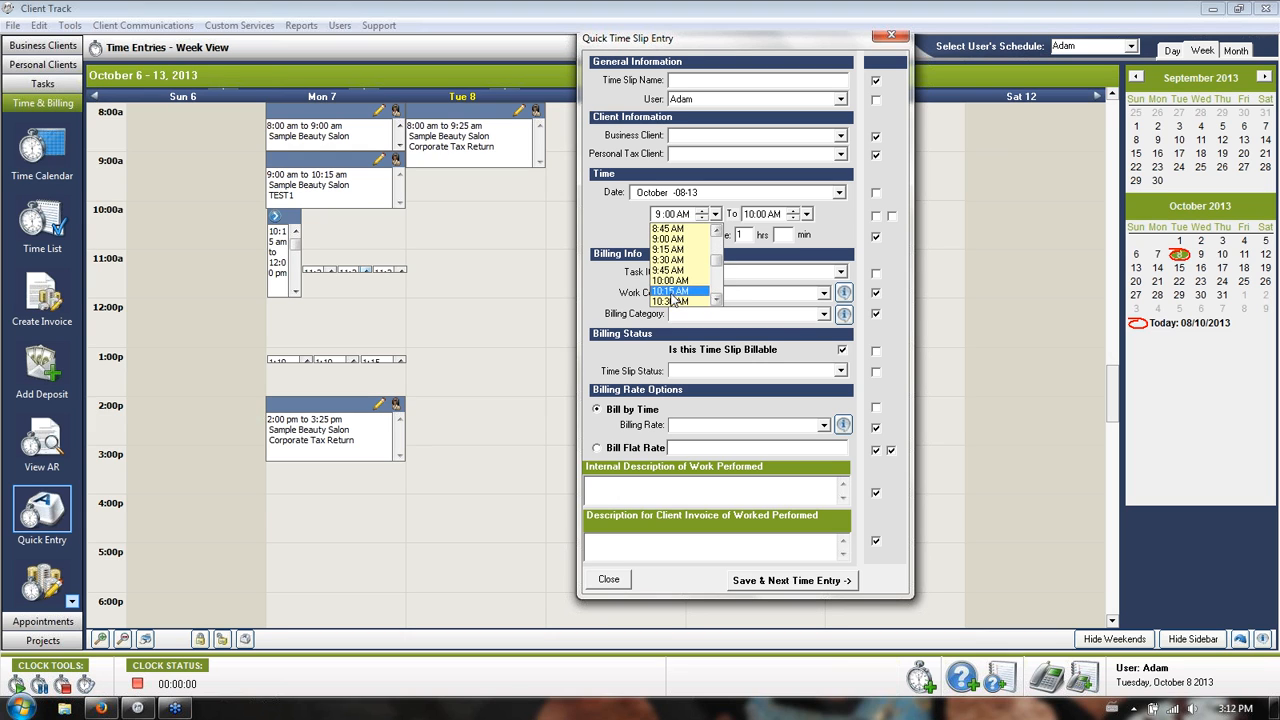
click(680, 300)
text(45)
key(Tab)
click(841, 136)
click(812, 151)
Name the time slip test1, apply the $300.00 billing rate with a sample client invoice description, and save it.
click(698, 80)
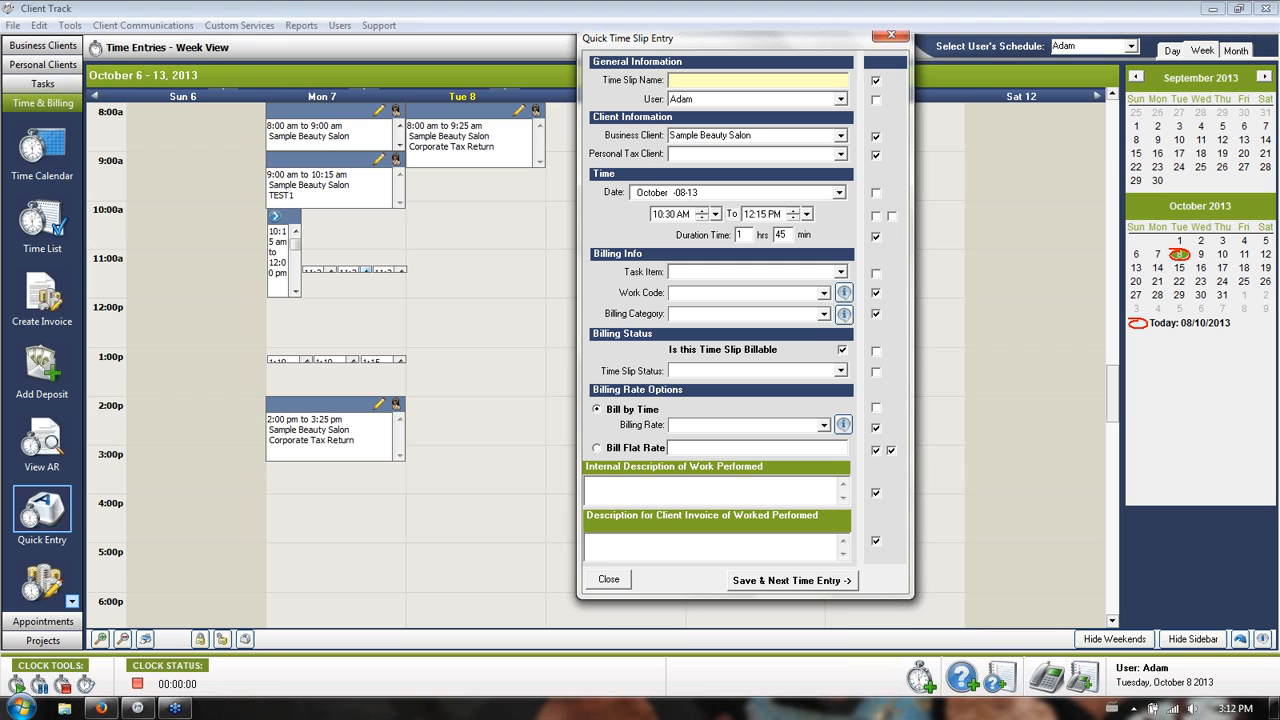
text(test1)
click(790, 428)
click(754, 452)
click(700, 545)
text(erteftetertertetet)
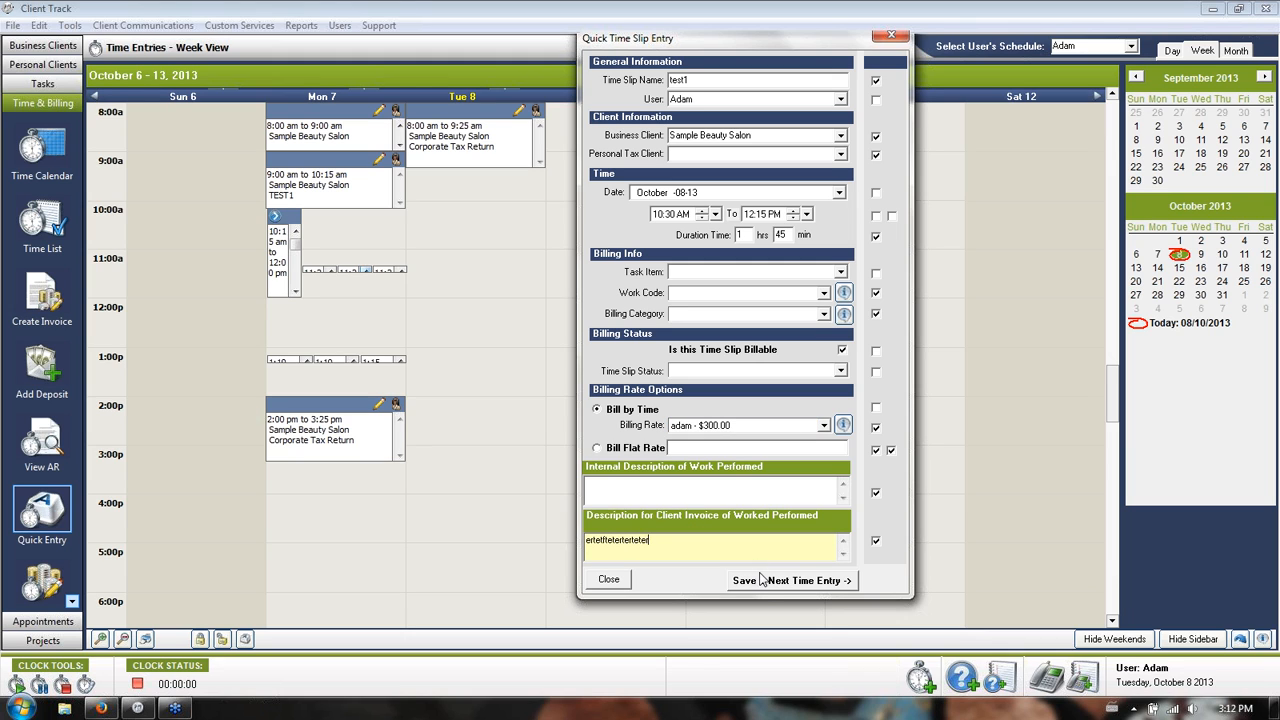
click(764, 580)
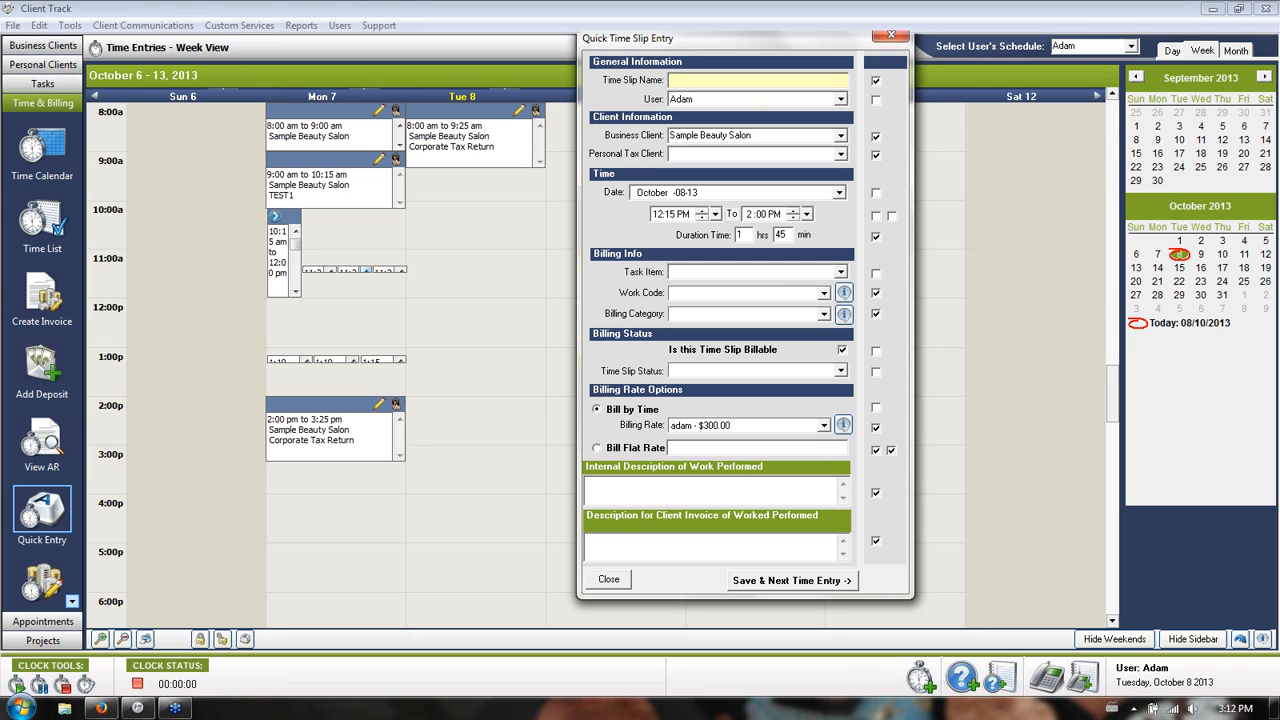
Fill in the next time slip for Sample Electric Company Limited, named test2, with a 45-minute duration.
click(842, 137)
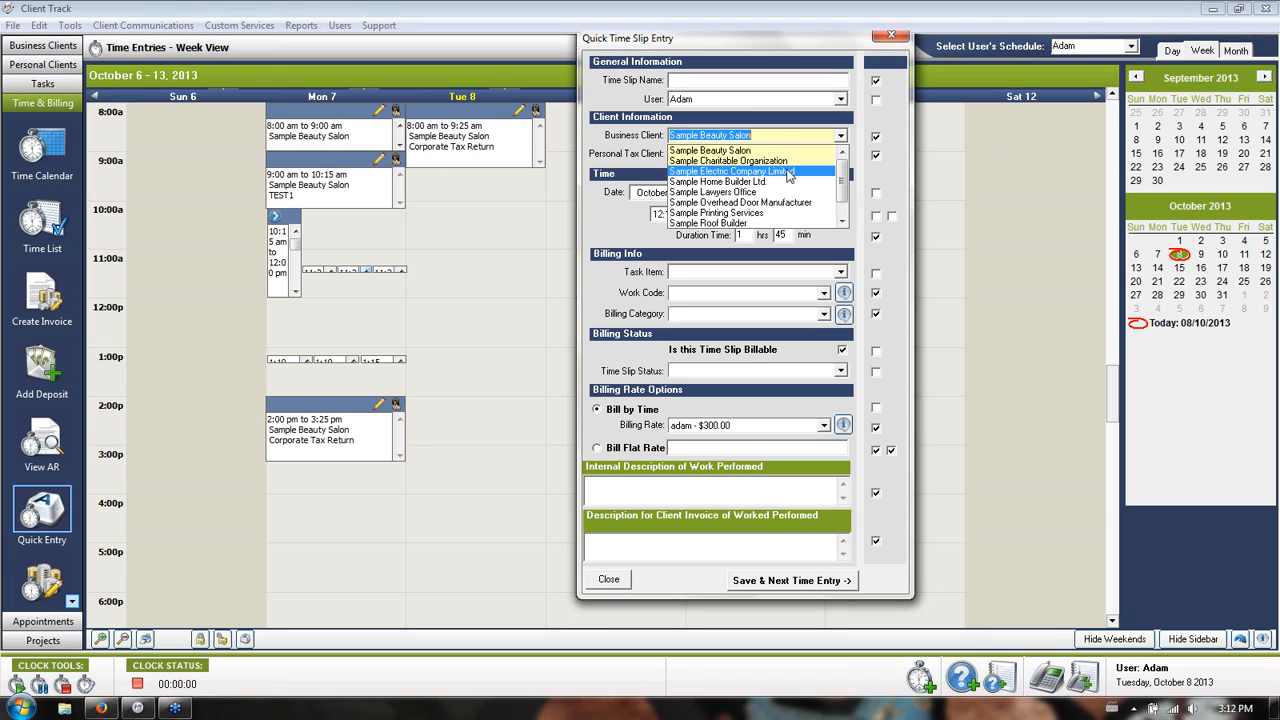
click(735, 169)
click(697, 79)
text(test2)
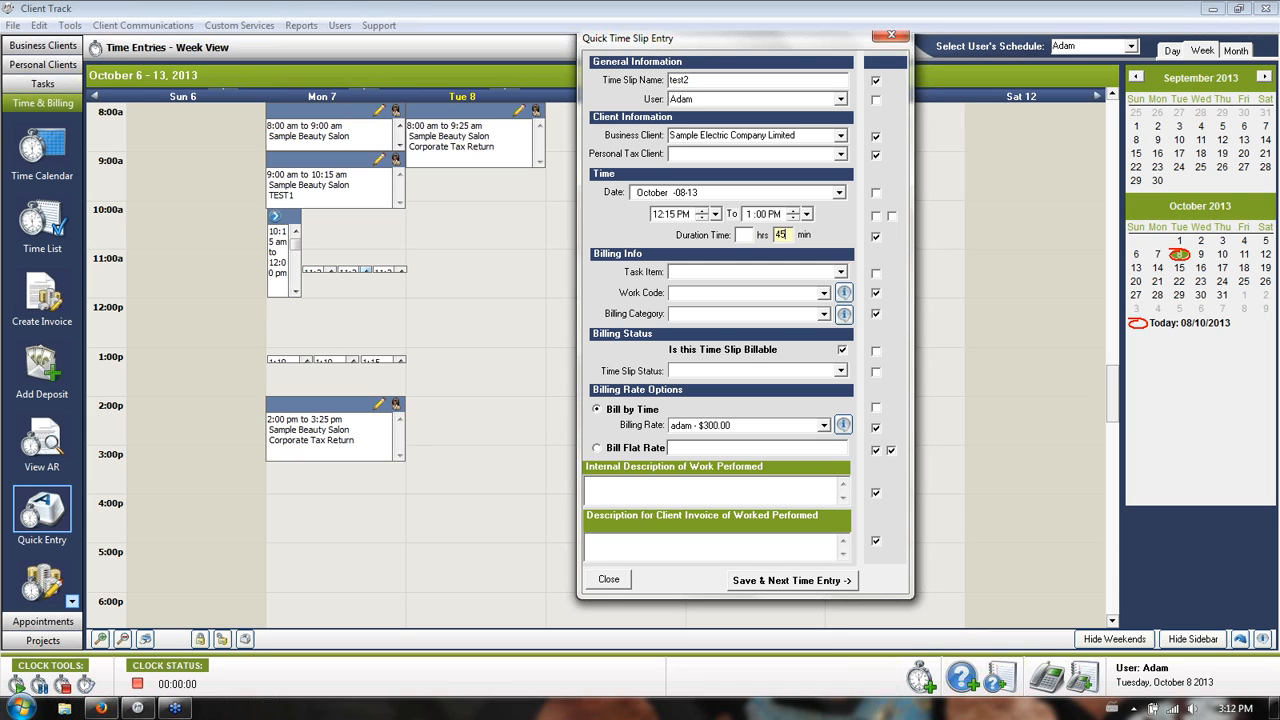
Add the client invoice description fgdgfgdfgdg and the test1 - $150.00 billing rate, save the slip, and close quick entry.
click(697, 540)
text(fgdgfgdfgdg)
click(776, 425)
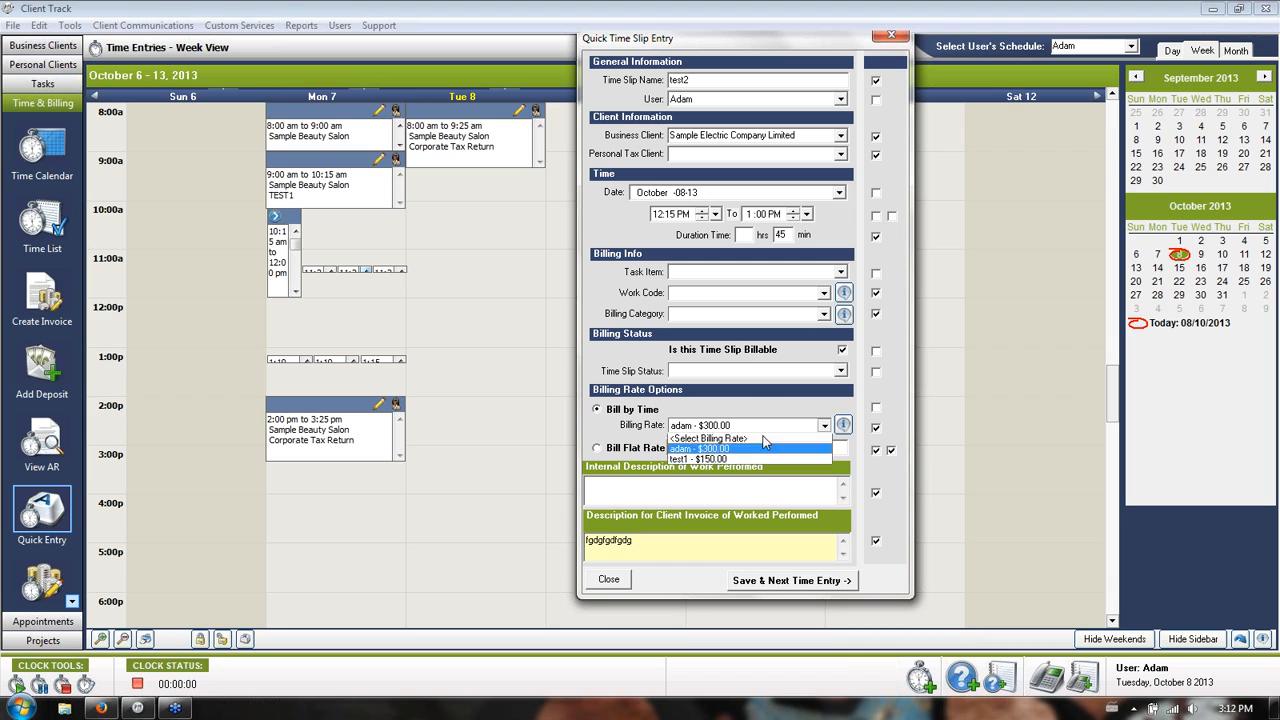
click(737, 461)
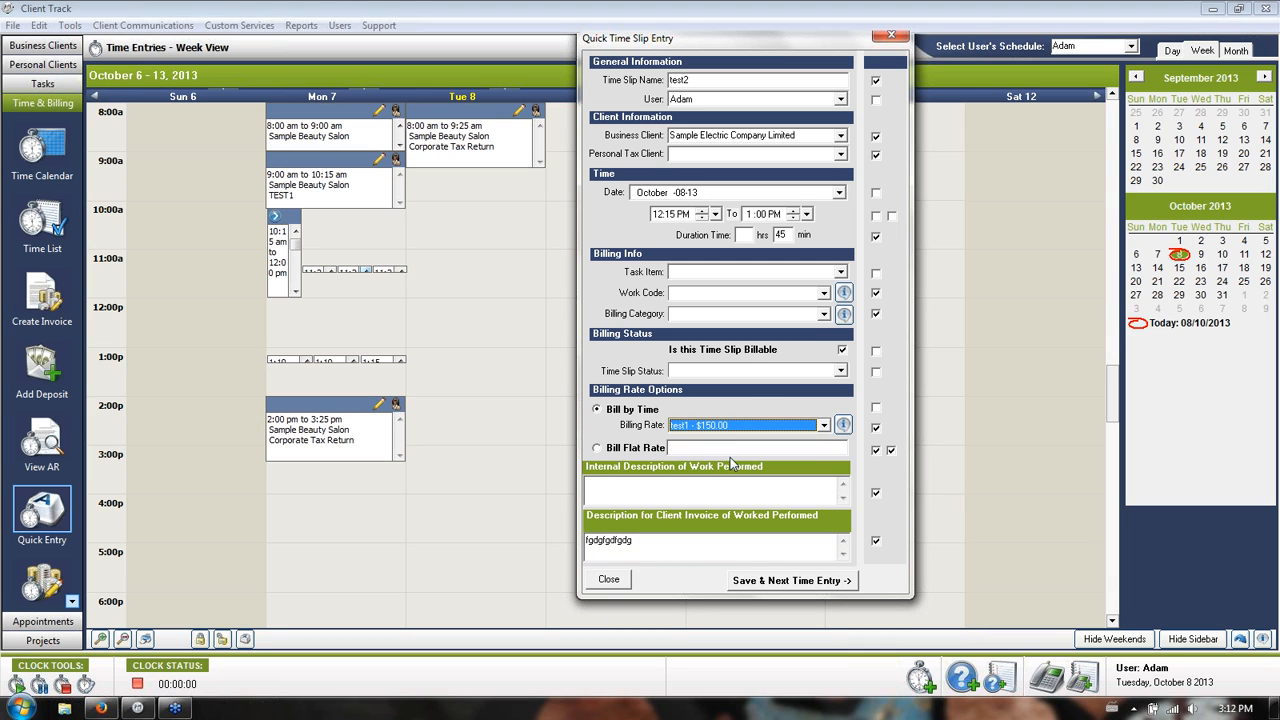
click(772, 582)
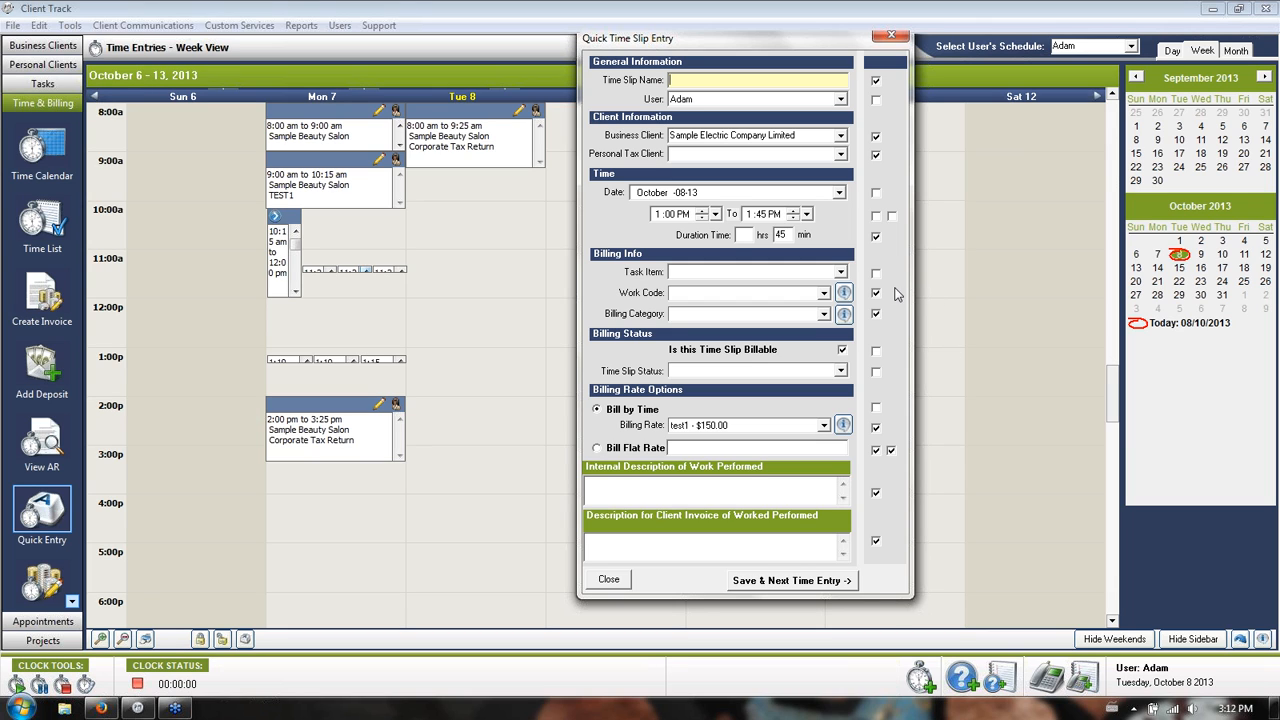
click(607, 580)
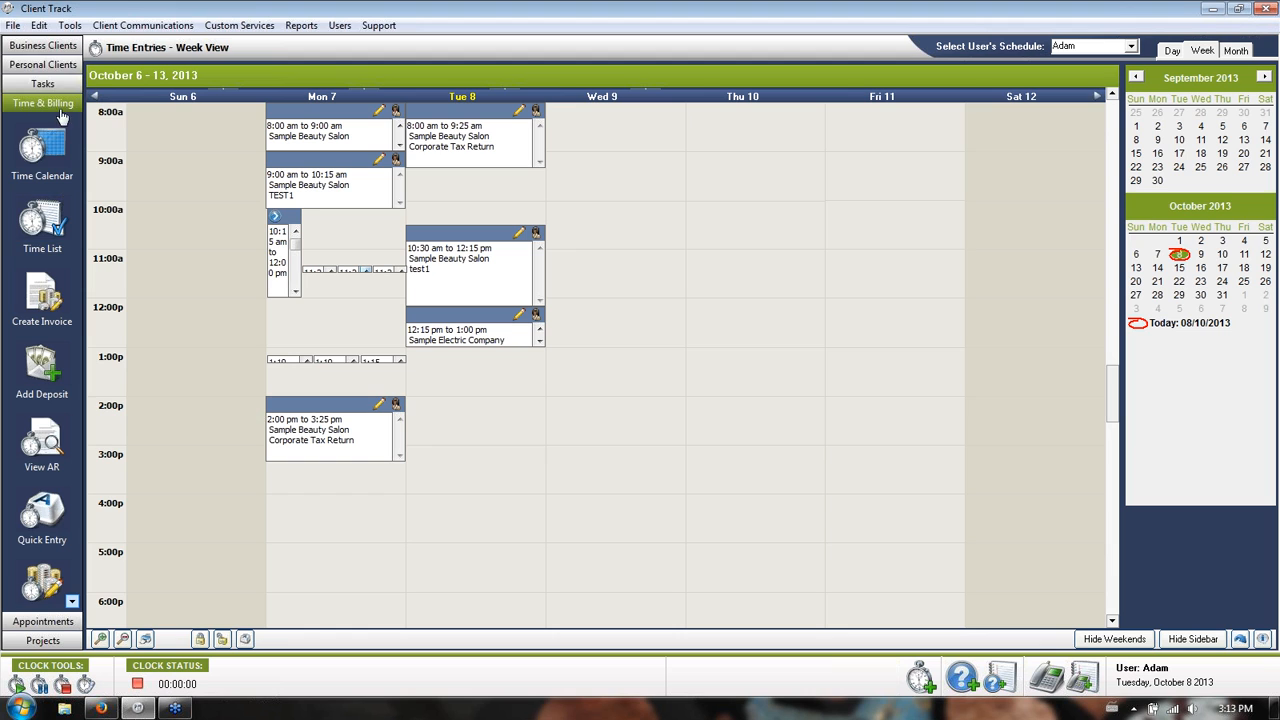
Review the business tasks list and the personal tax returns list for their clock controls.
click(43, 84)
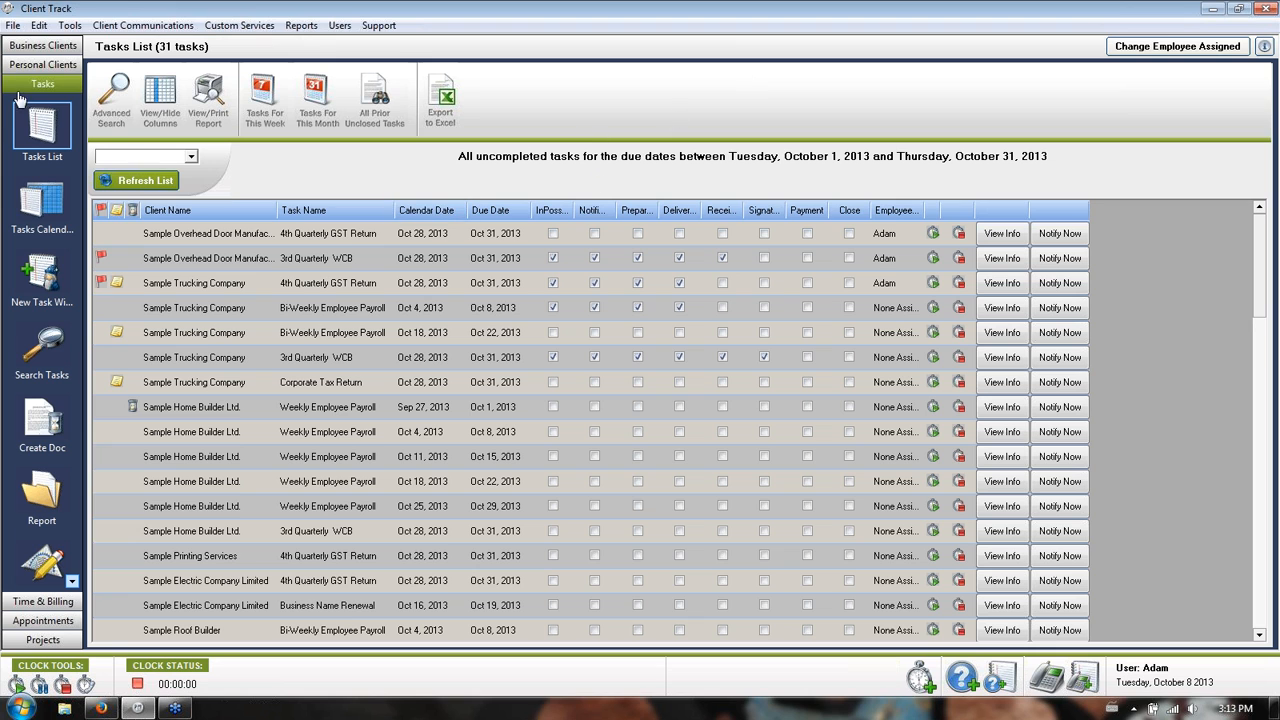
click(43, 65)
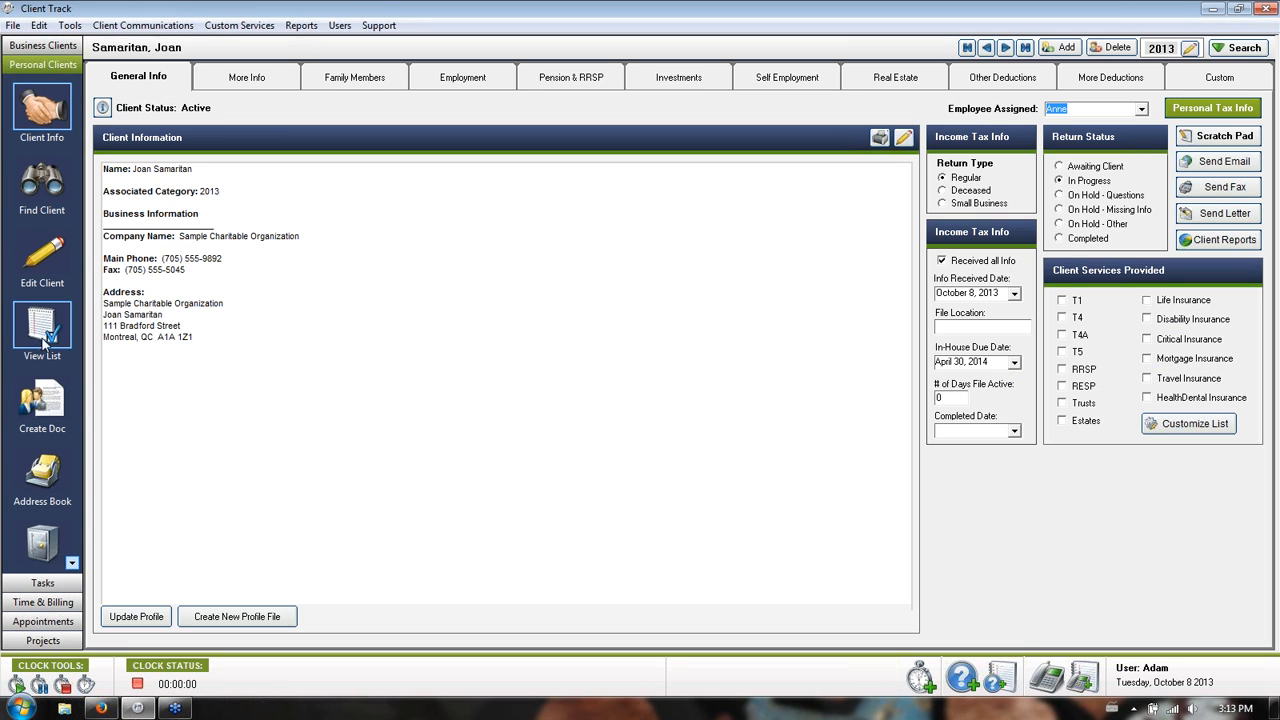
click(45, 328)
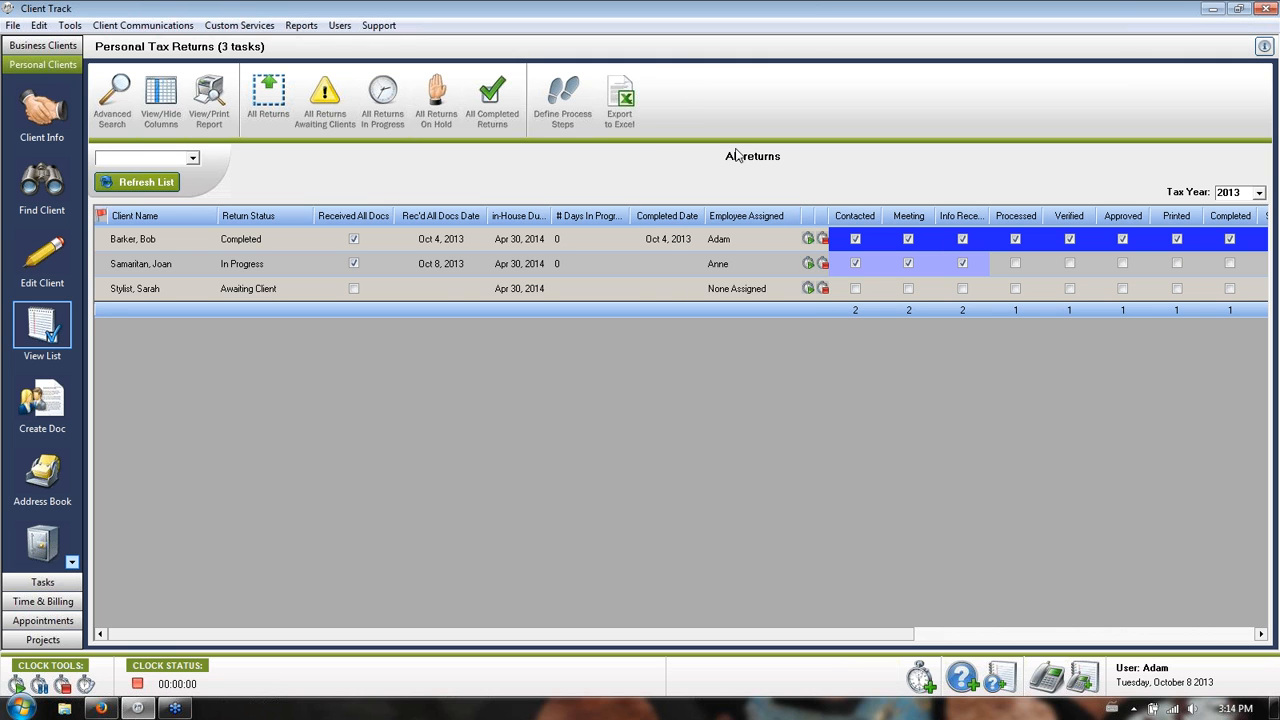
Start the clock on Sample Overhead Door Manufacturer's 4th Quarterly GST Return in the tasks list and restore the Due Date column's width.
click(42, 582)
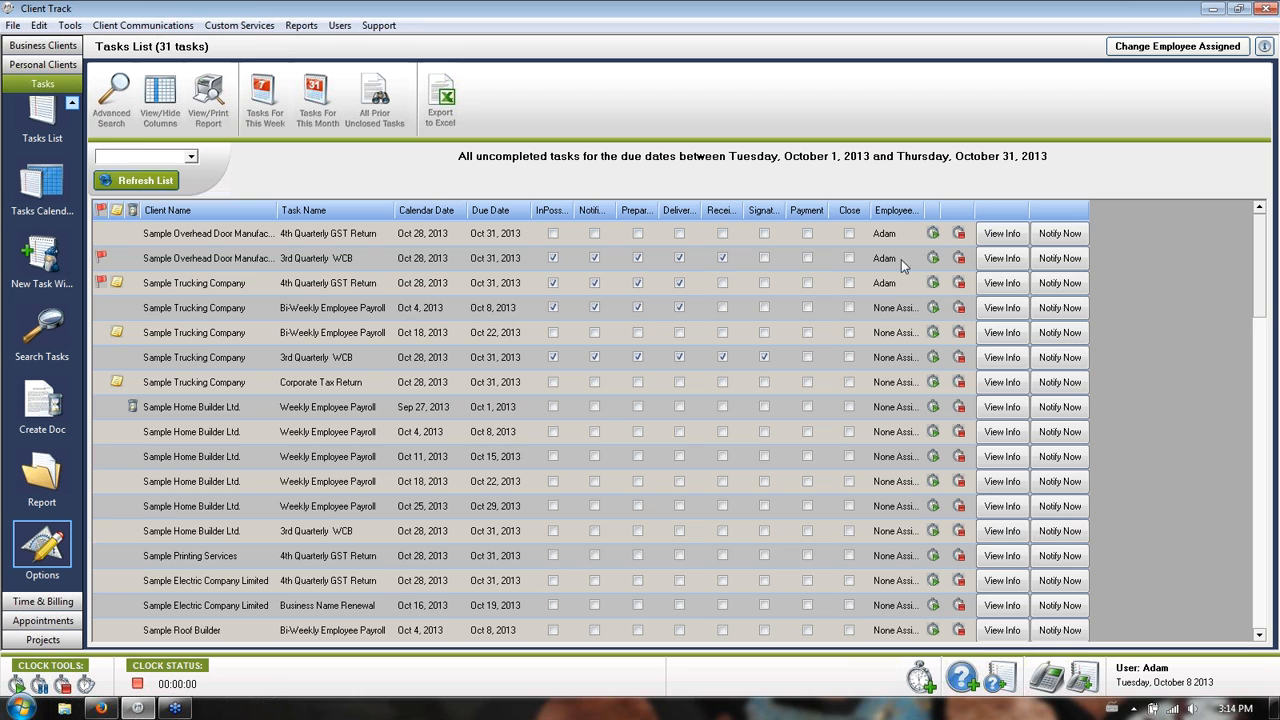
click(933, 236)
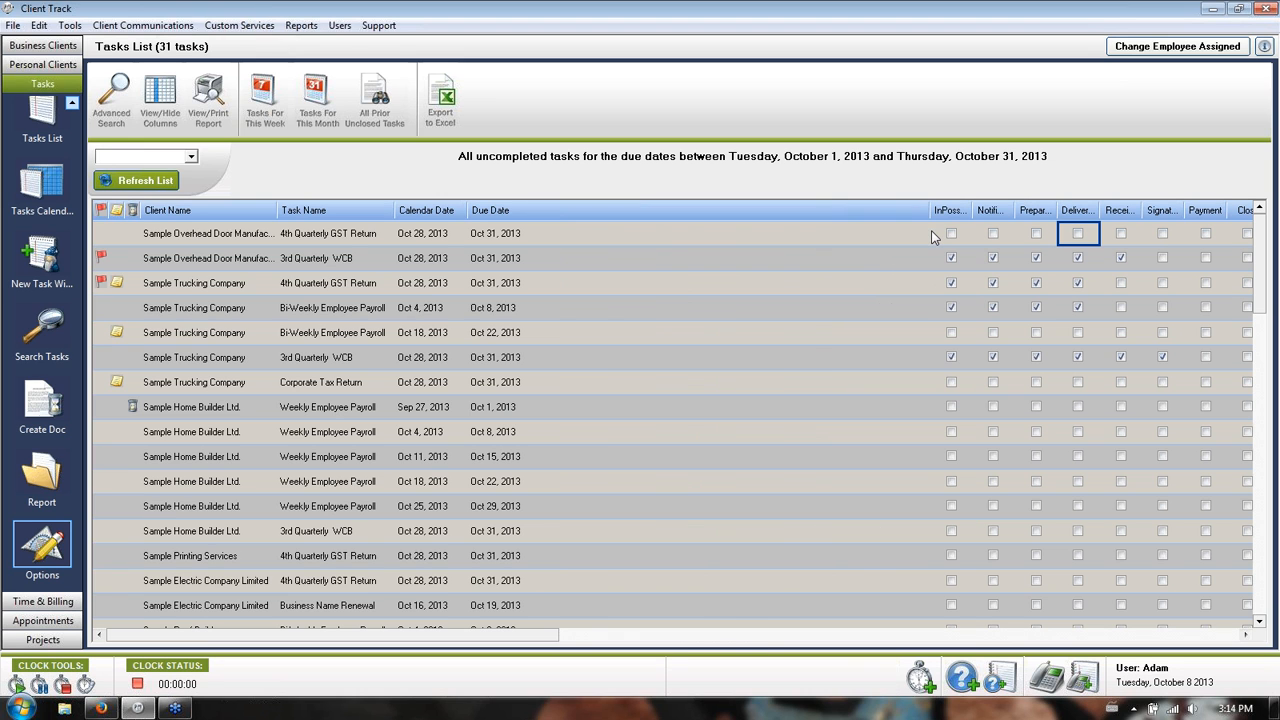
click(734, 635)
click(197, 240)
drag(583, 637, 214, 640)
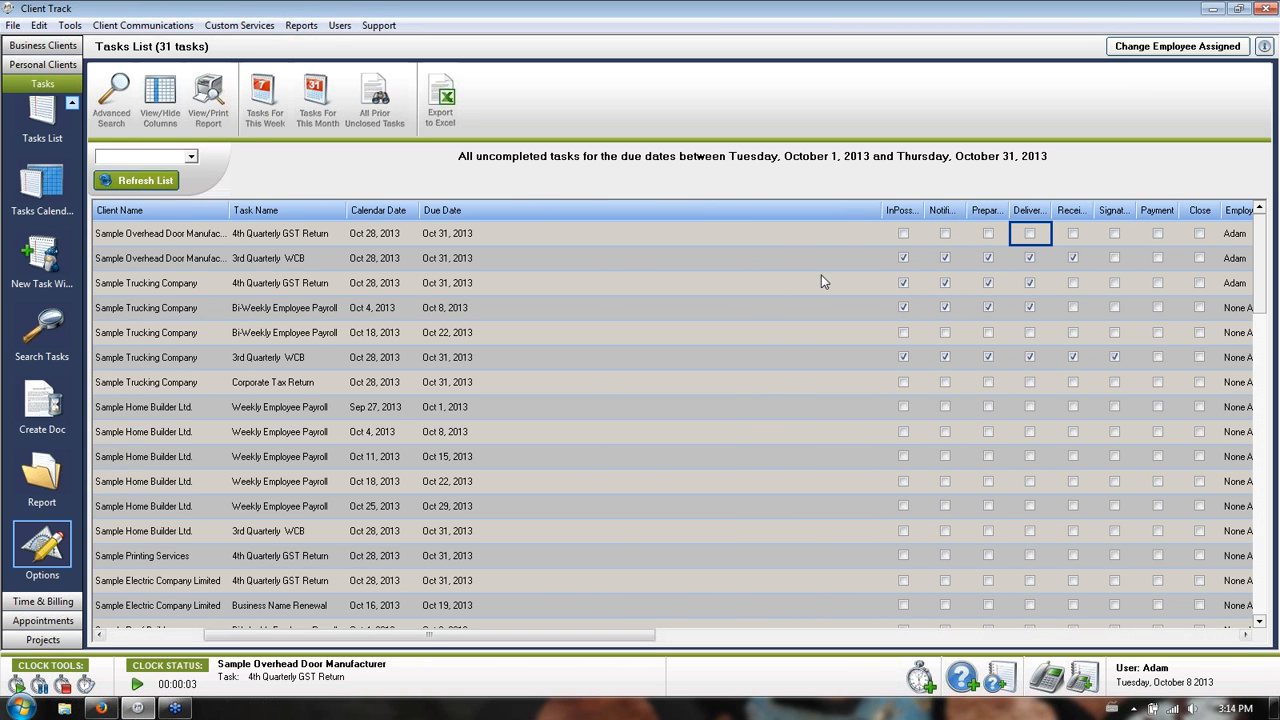
drag(881, 212, 486, 210)
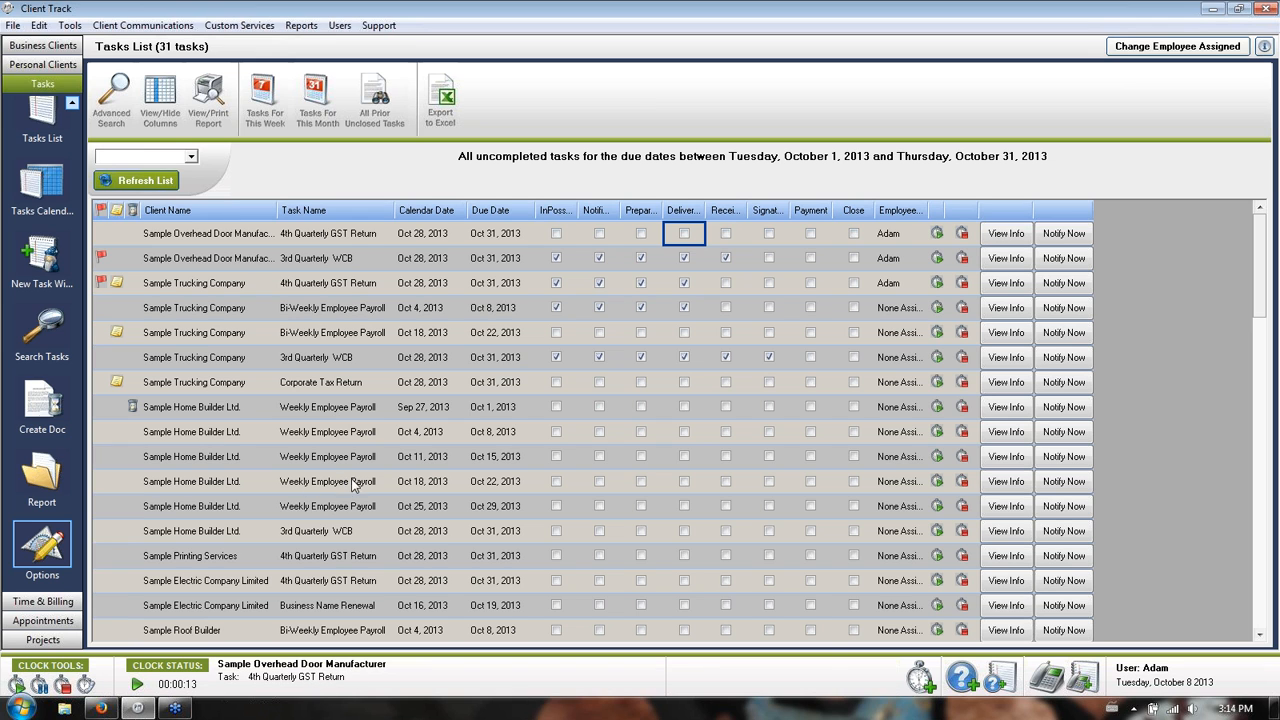
Interrupt the running clock for a Phone call from Sample Beauty Salon, with internal description retyretretre and client invoice description ytgkhkhkj.
click(30, 65)
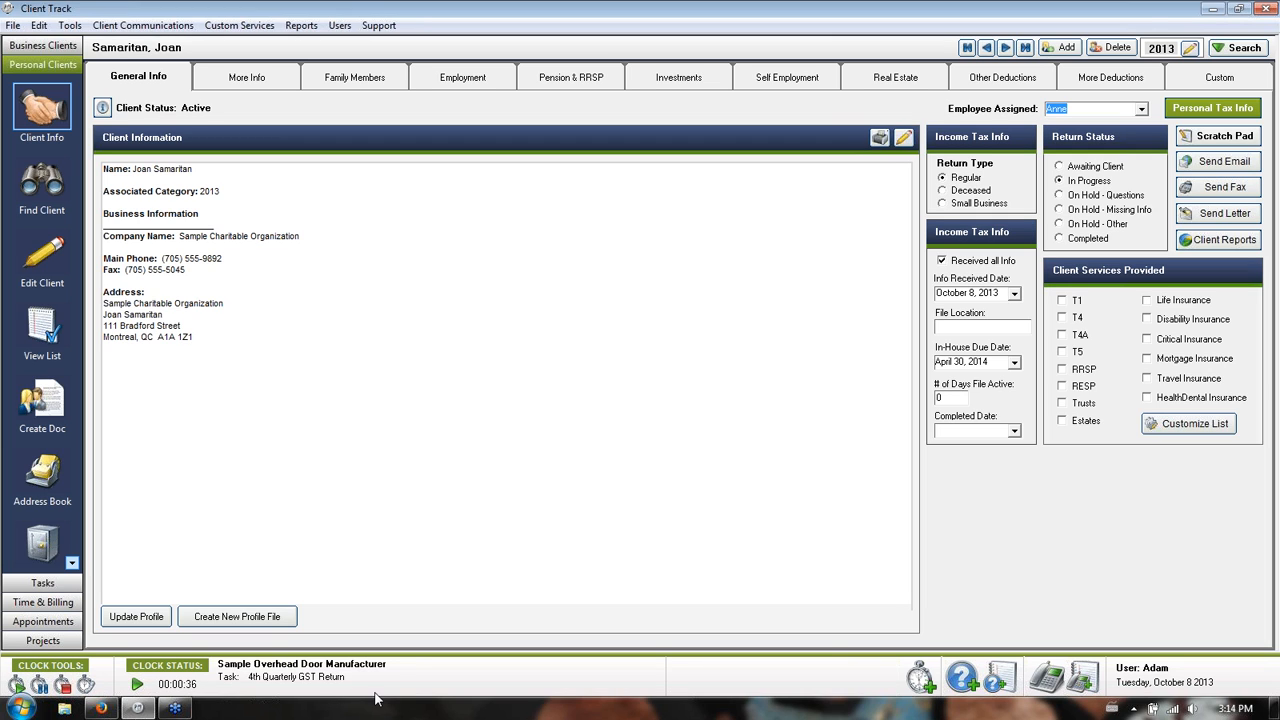
click(86, 686)
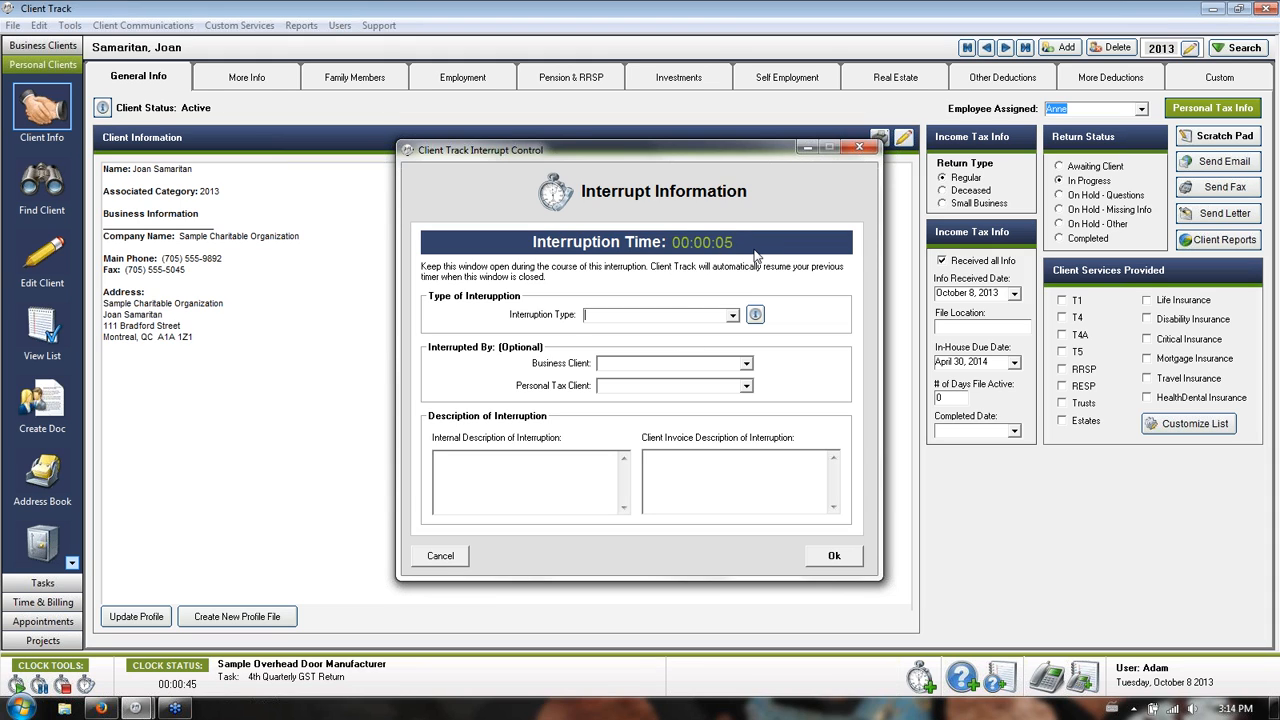
click(732, 316)
click(668, 341)
click(748, 365)
click(696, 380)
click(515, 479)
text(retyretretre)
key(Tab)
text(ytgkhkhkj)
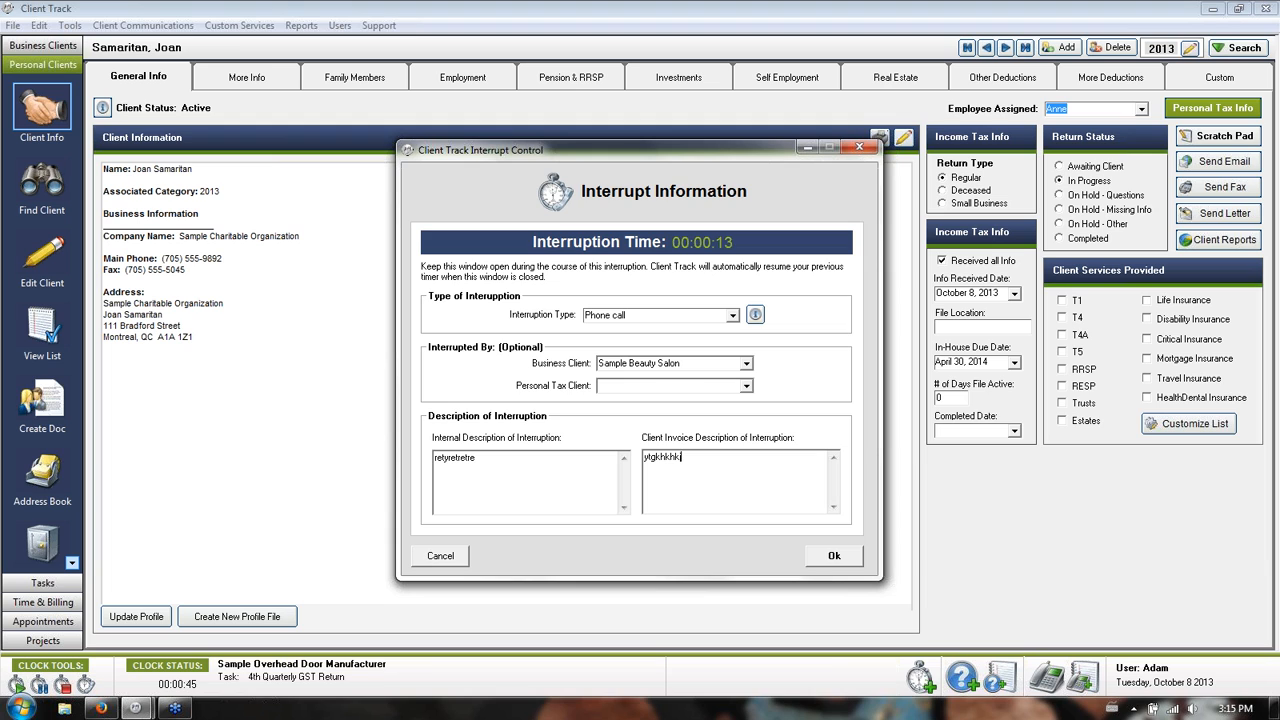
Save the phone call interruption's time entry, then stop the task clock and save the Quarterly GST Return time entry.
click(855, 565)
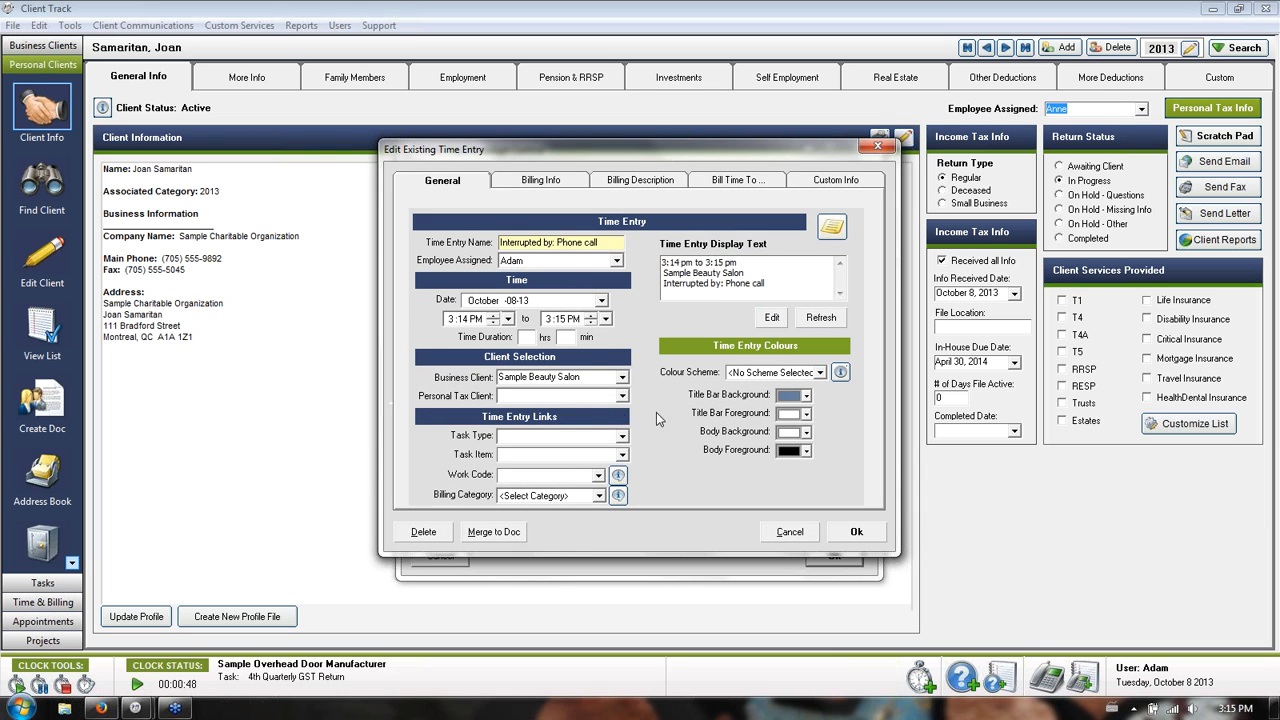
click(856, 531)
click(833, 564)
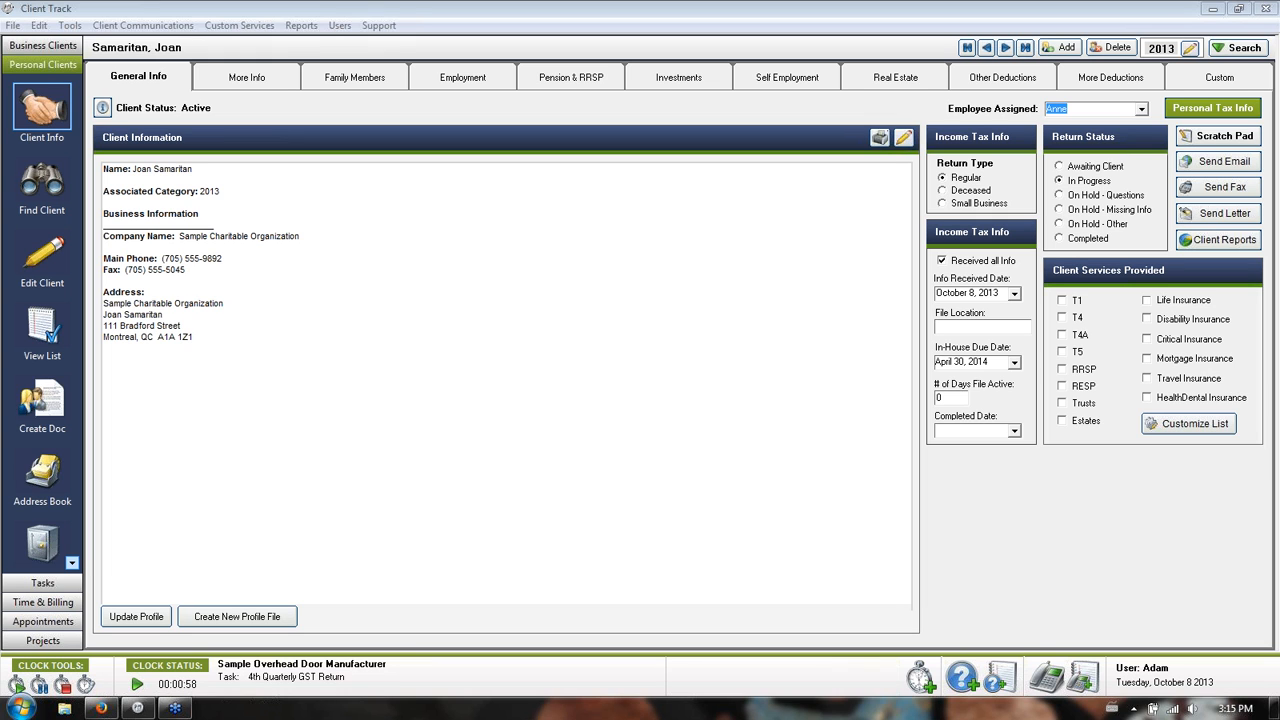
click(62, 684)
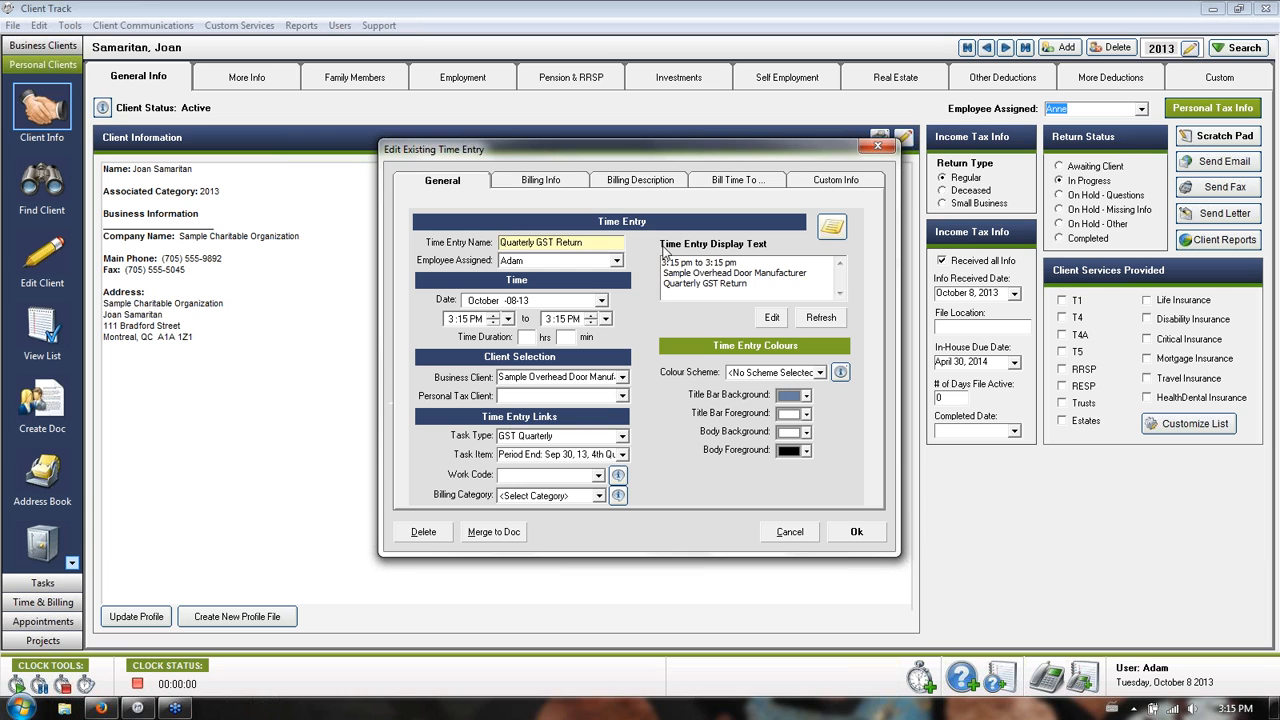
click(866, 534)
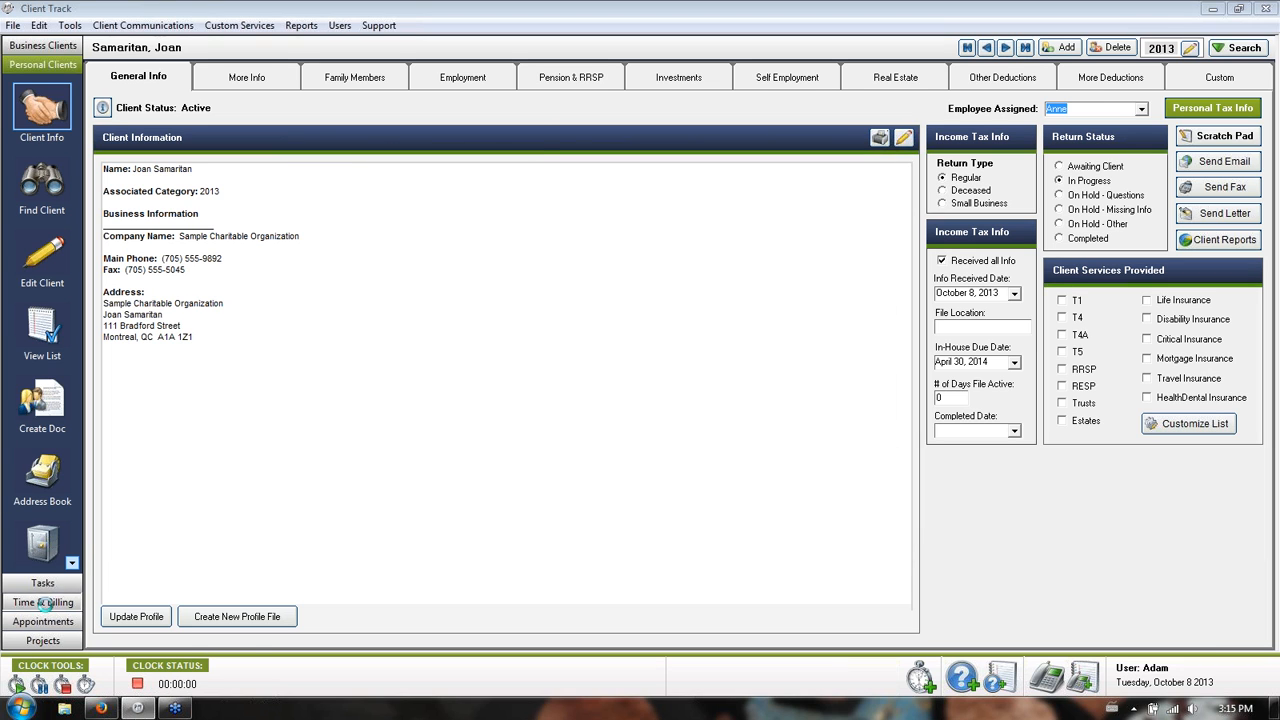
Review the recorded time entries in the week and month calendars and through the end of the time list.
click(43, 602)
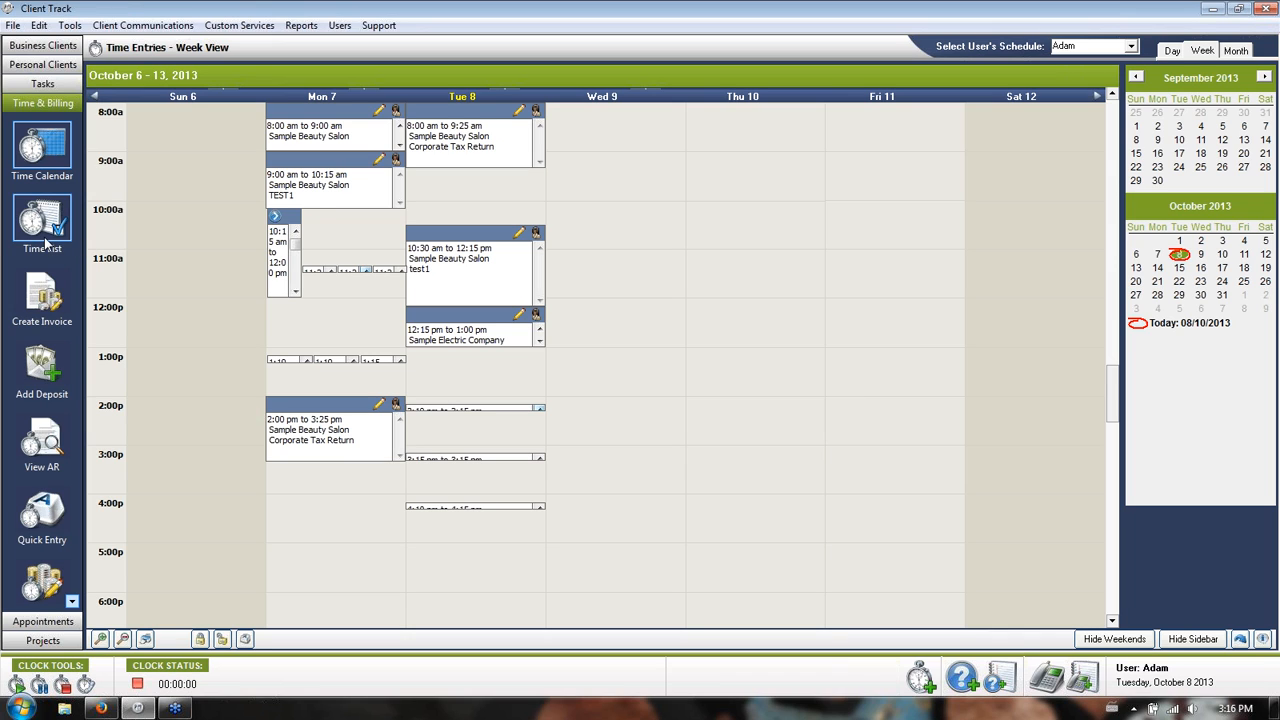
click(1235, 51)
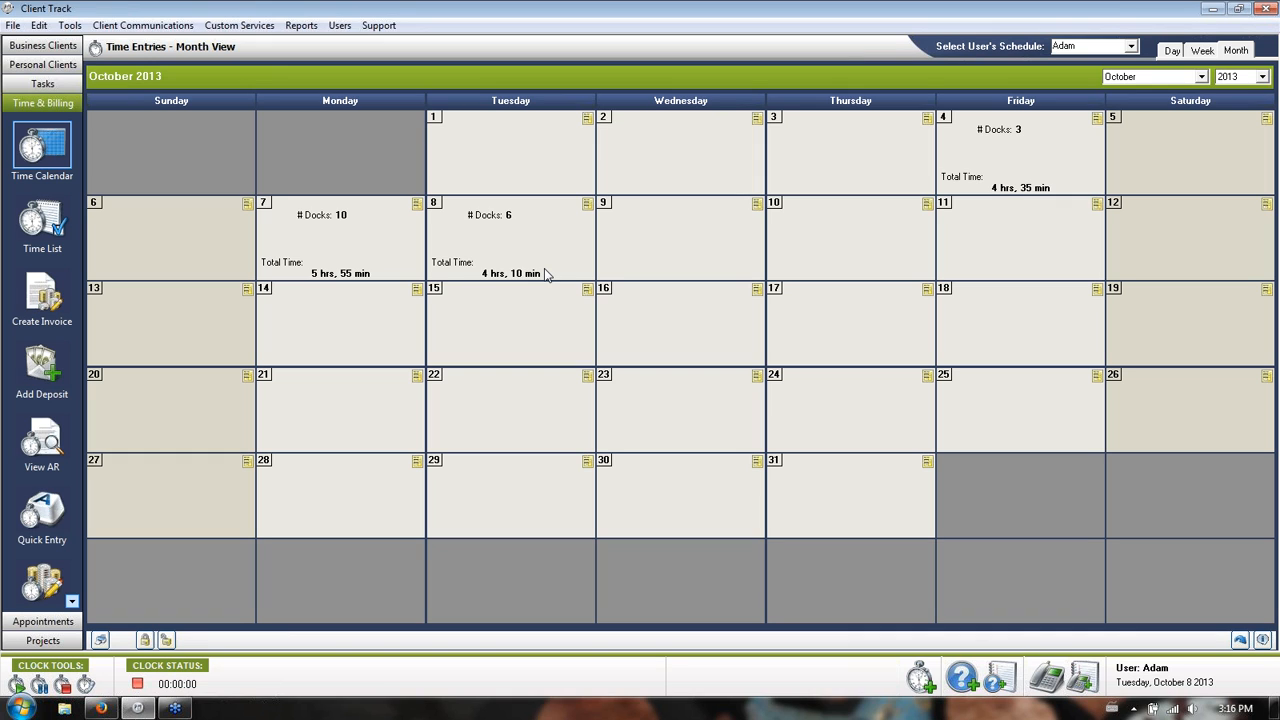
click(55, 225)
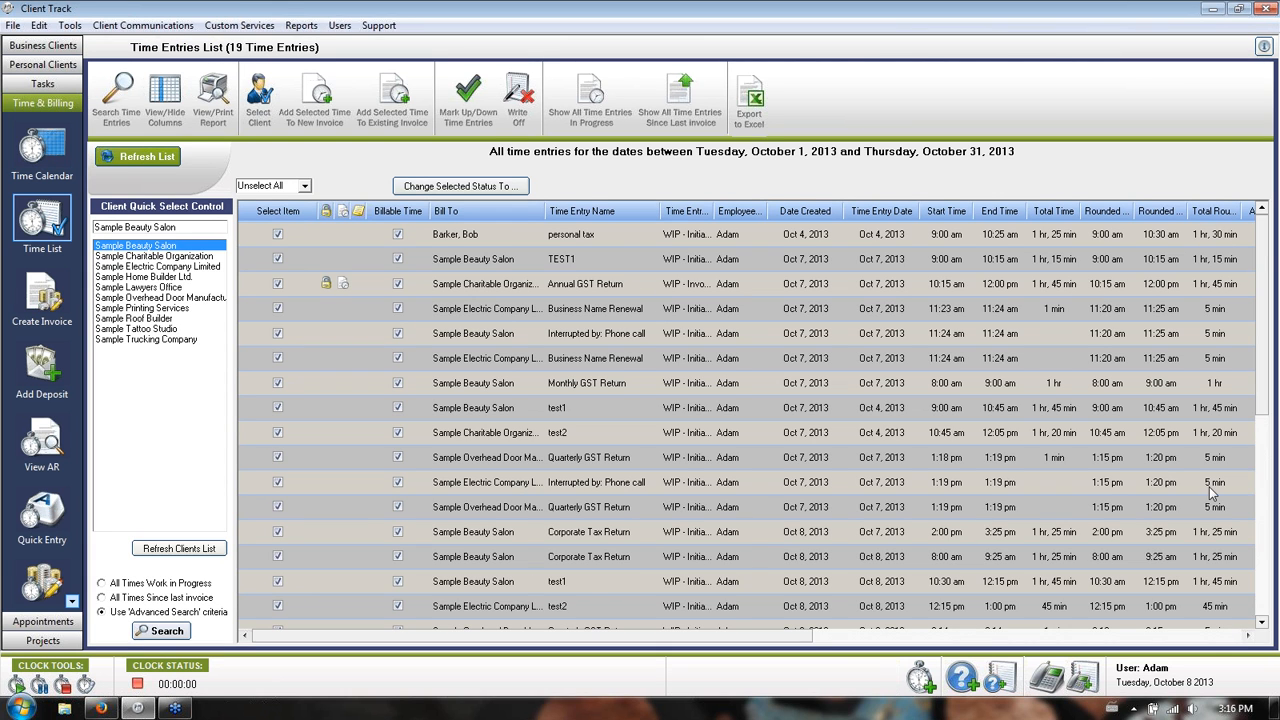
drag(1262, 292, 1278, 583)
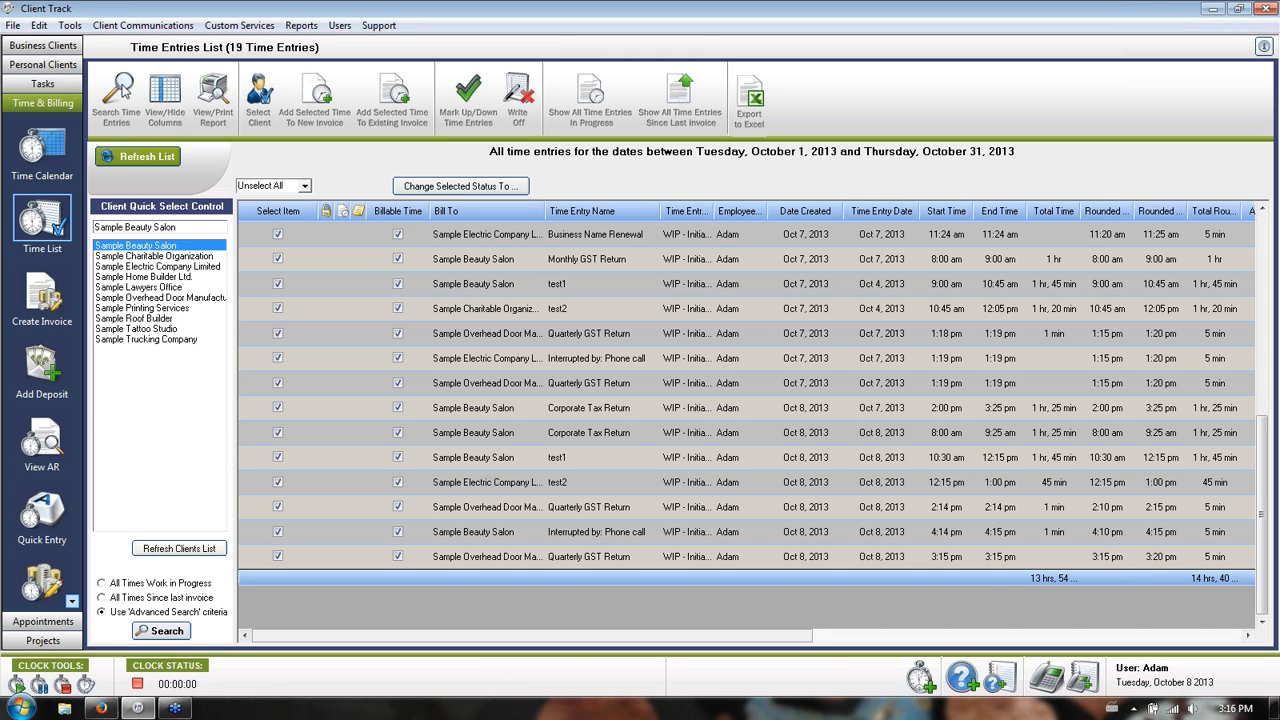
Search the time entries by employee for dates between September 30, 2013 and October 10, 2013.
click(120, 88)
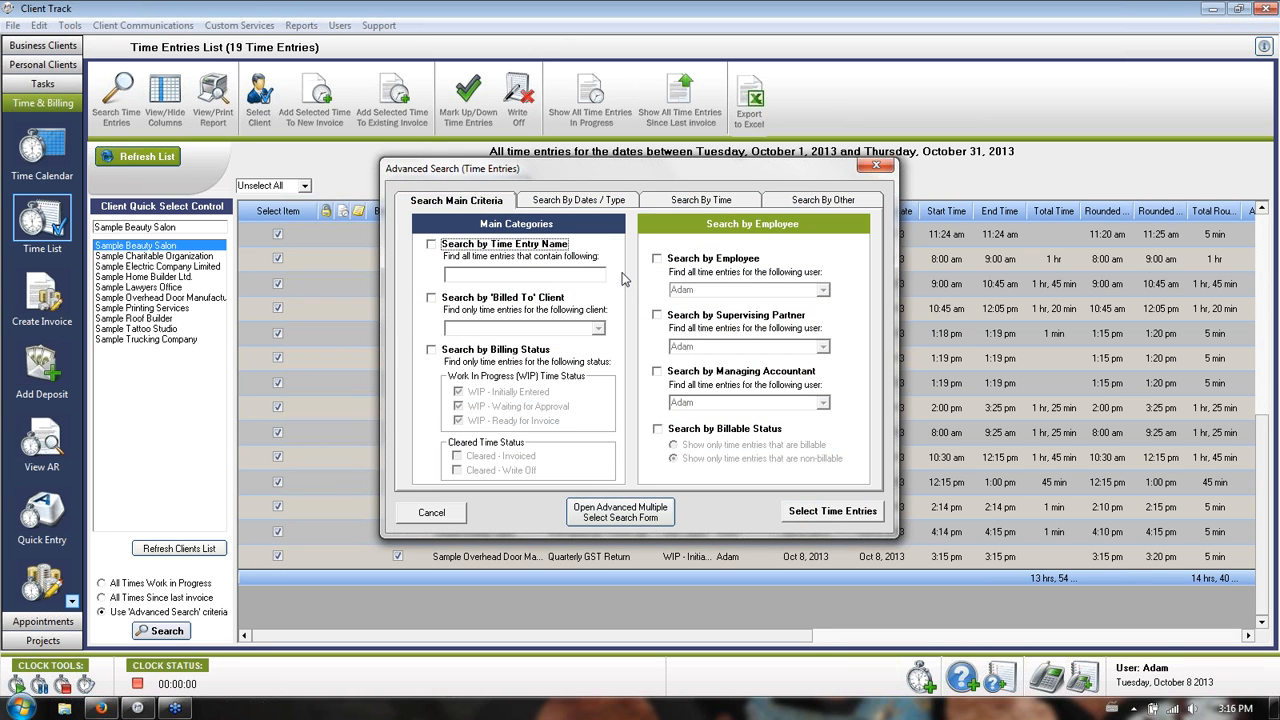
click(702, 262)
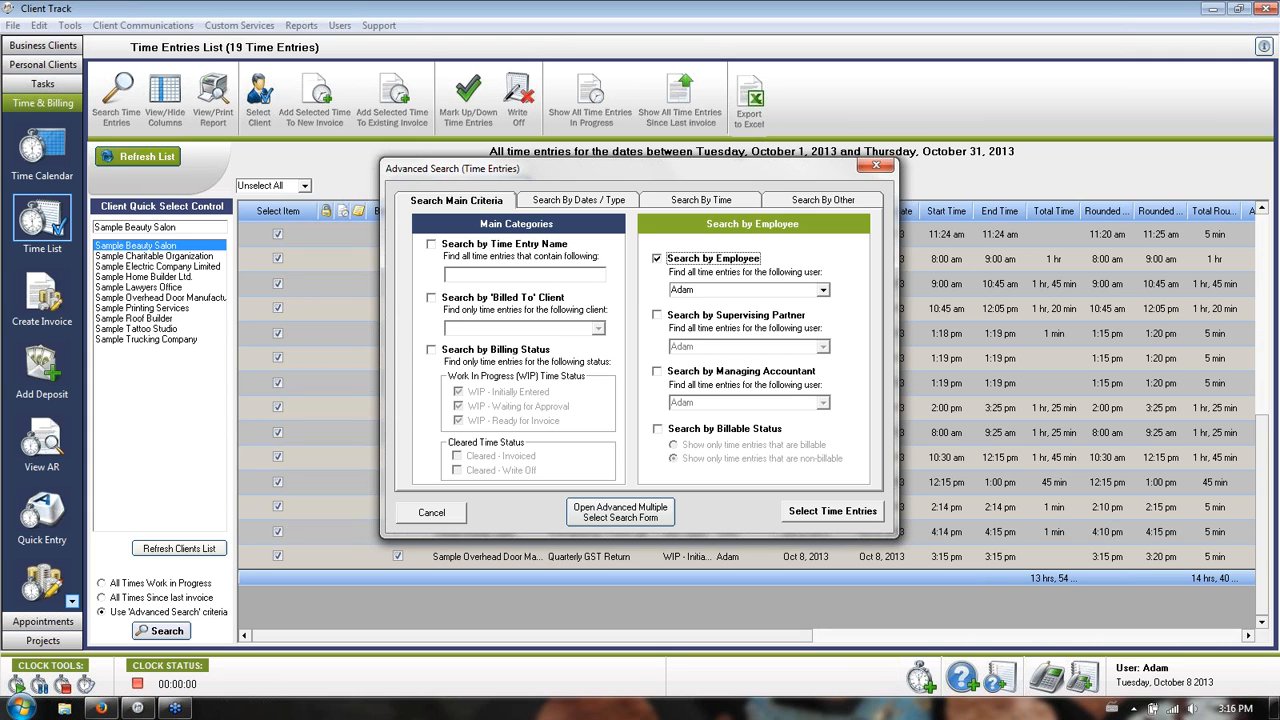
click(587, 204)
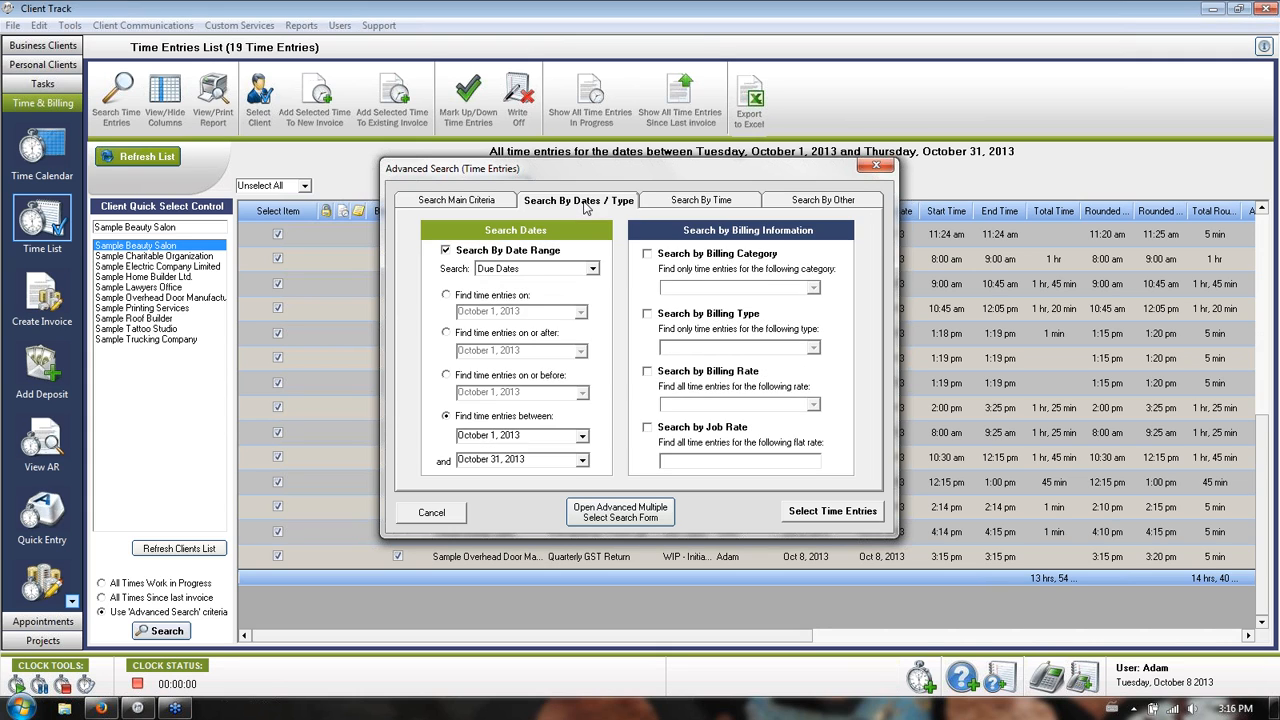
click(582, 436)
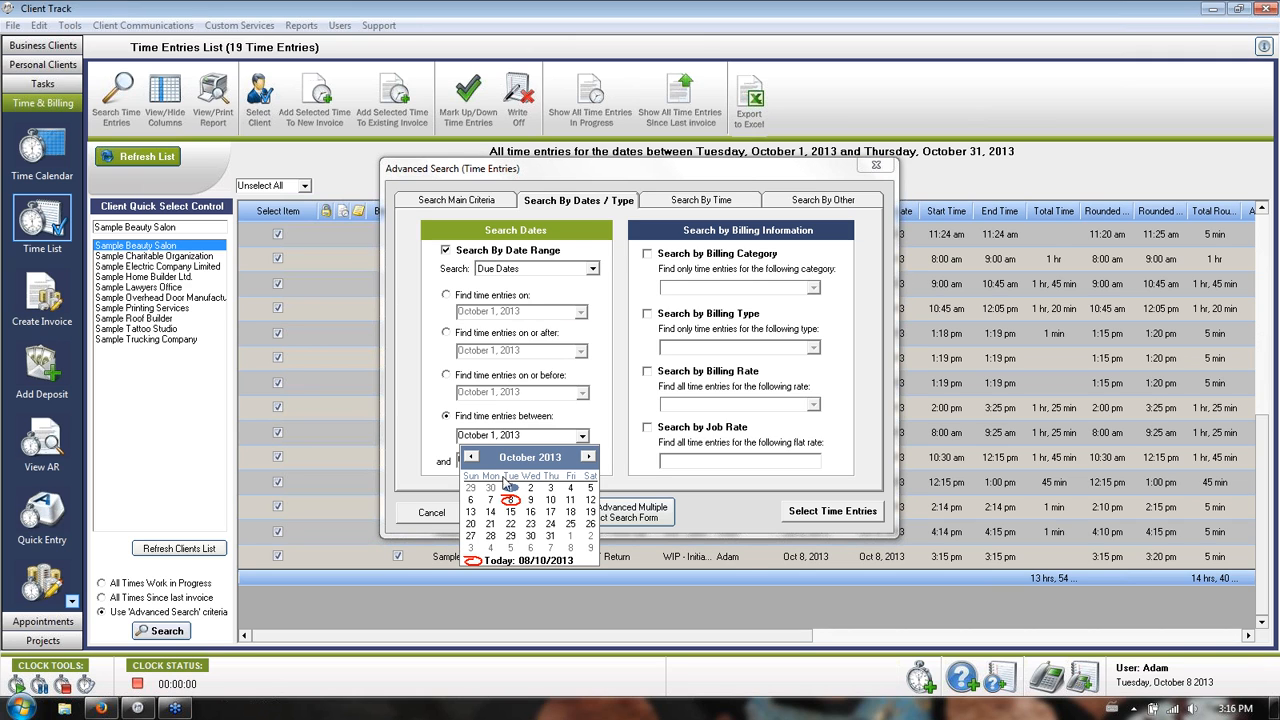
click(491, 490)
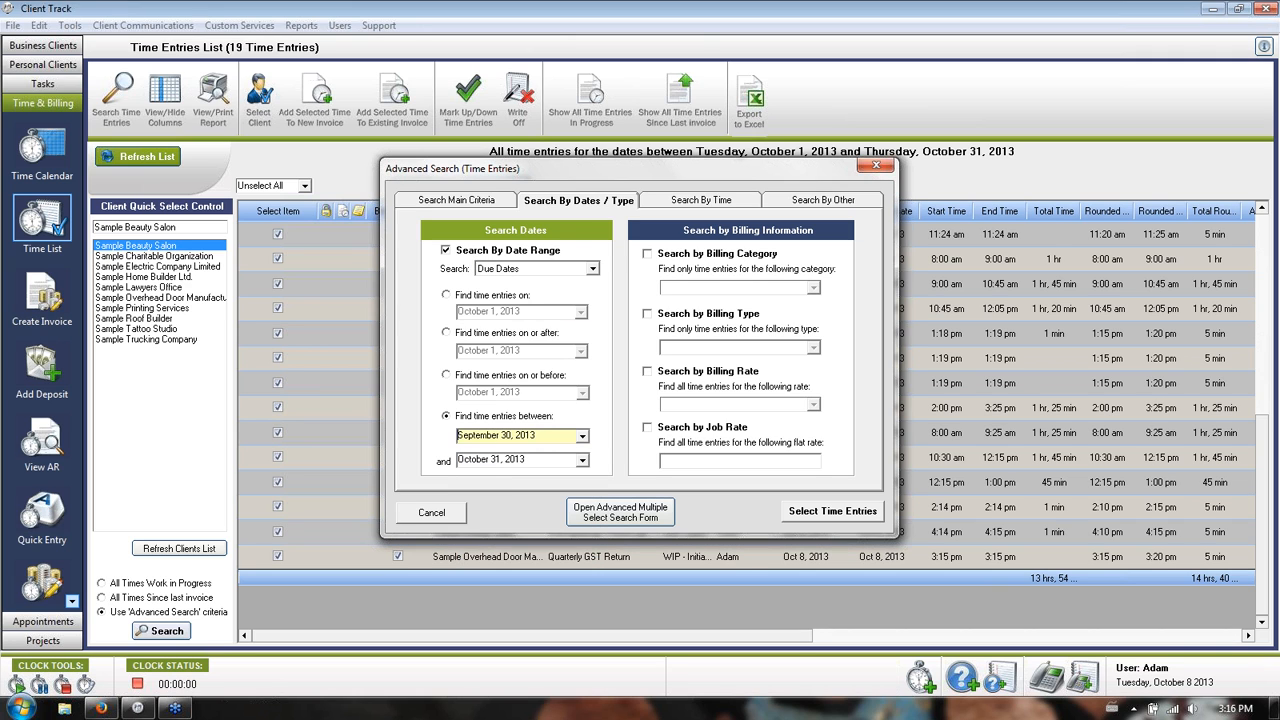
click(582, 459)
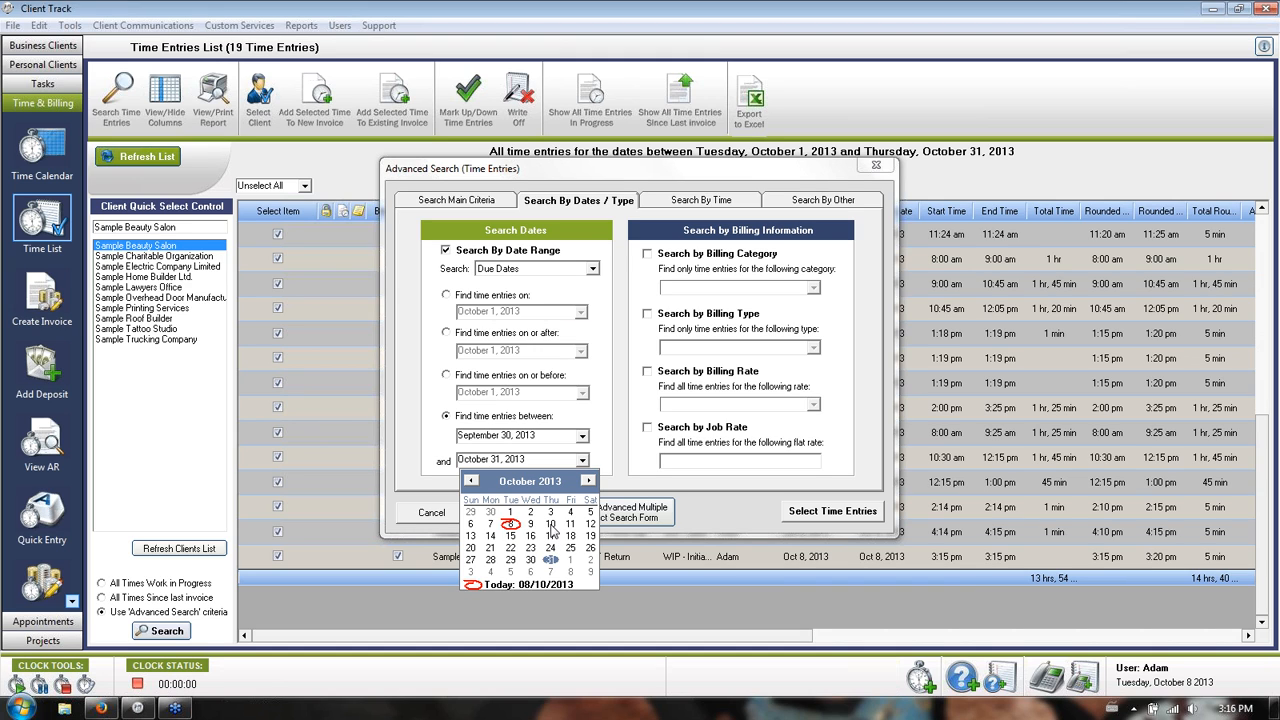
click(550, 525)
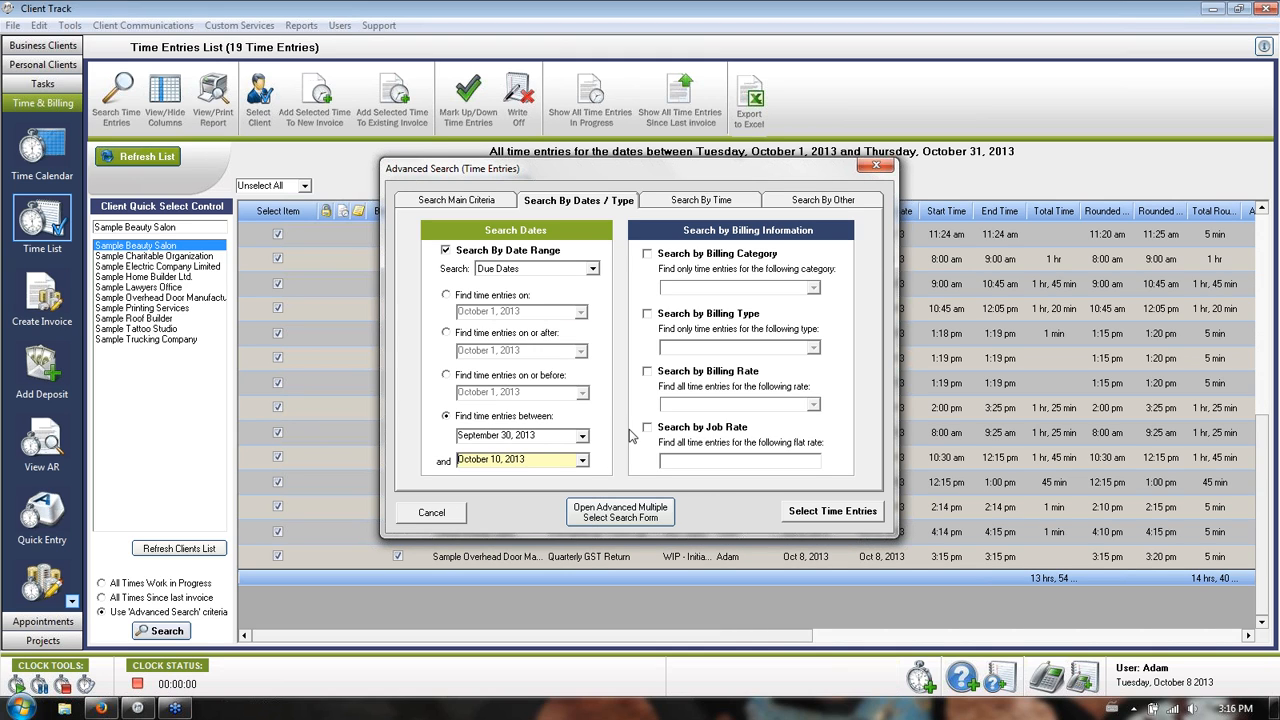
click(796, 512)
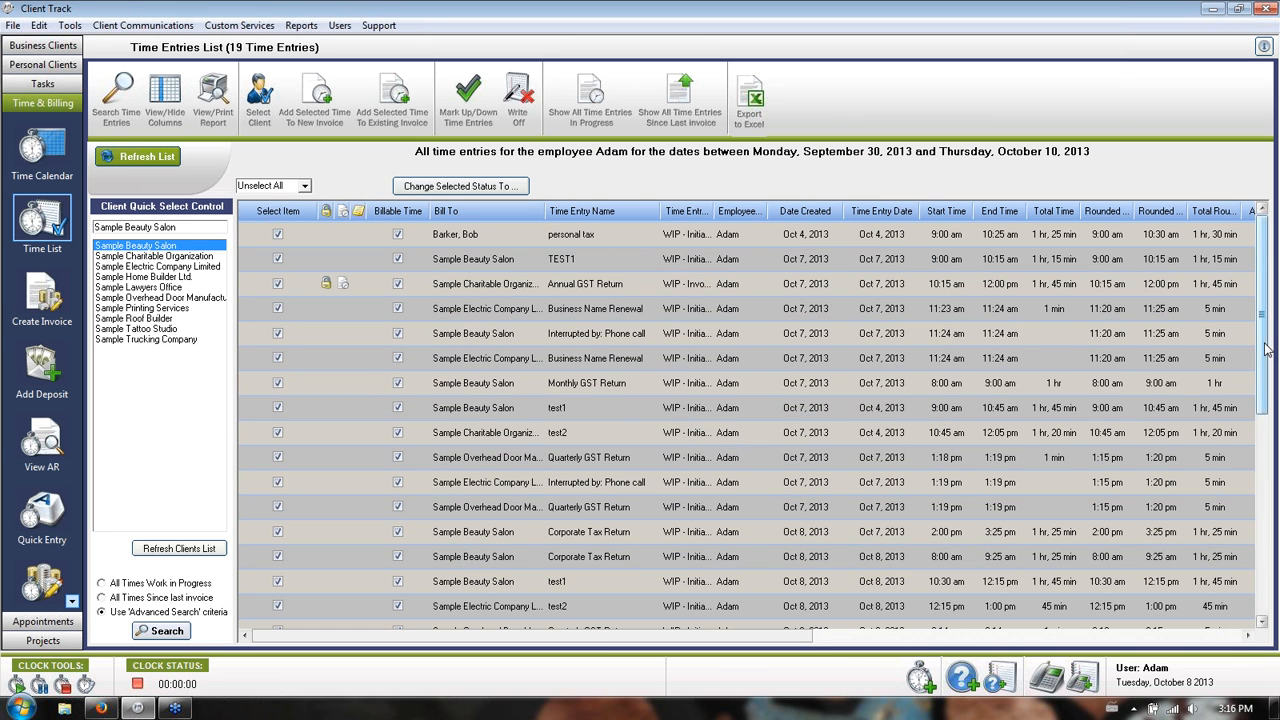
Examine the filtered time entries across their billing columns and totals, then the main and date criteria of the advanced search.
drag(1277, 513, 1274, 562)
drag(517, 637, 847, 640)
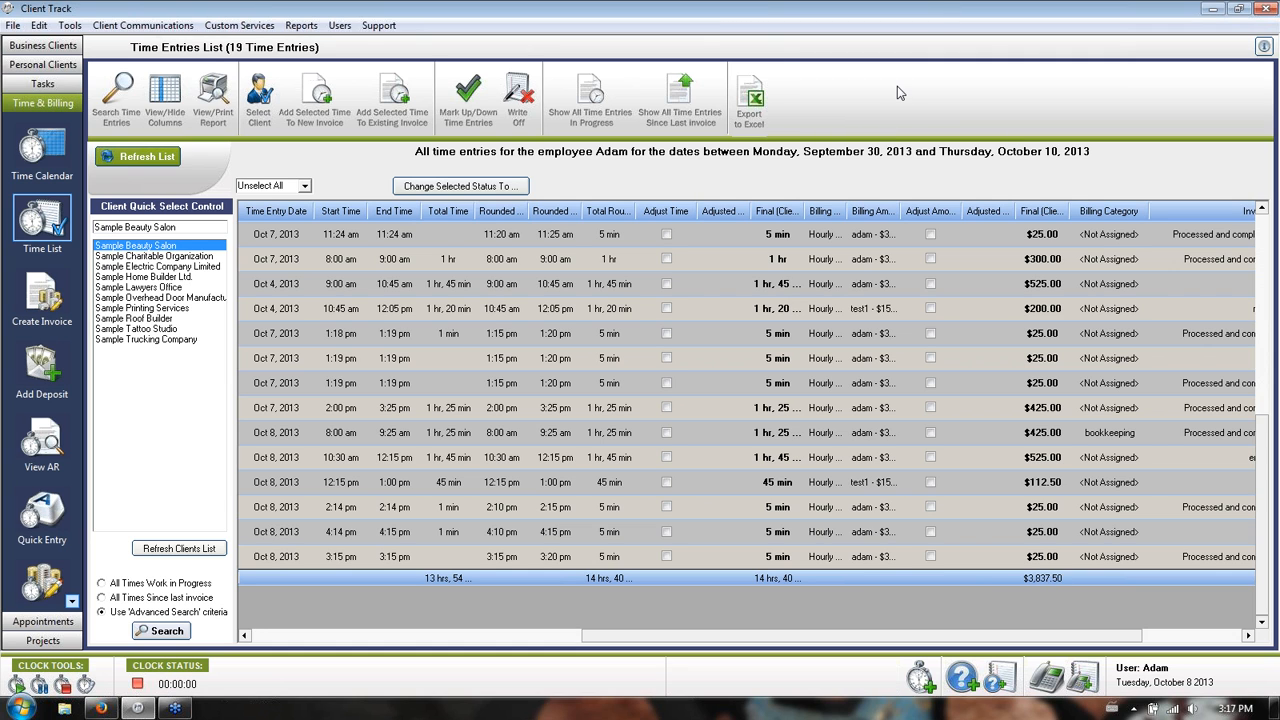
click(500, 635)
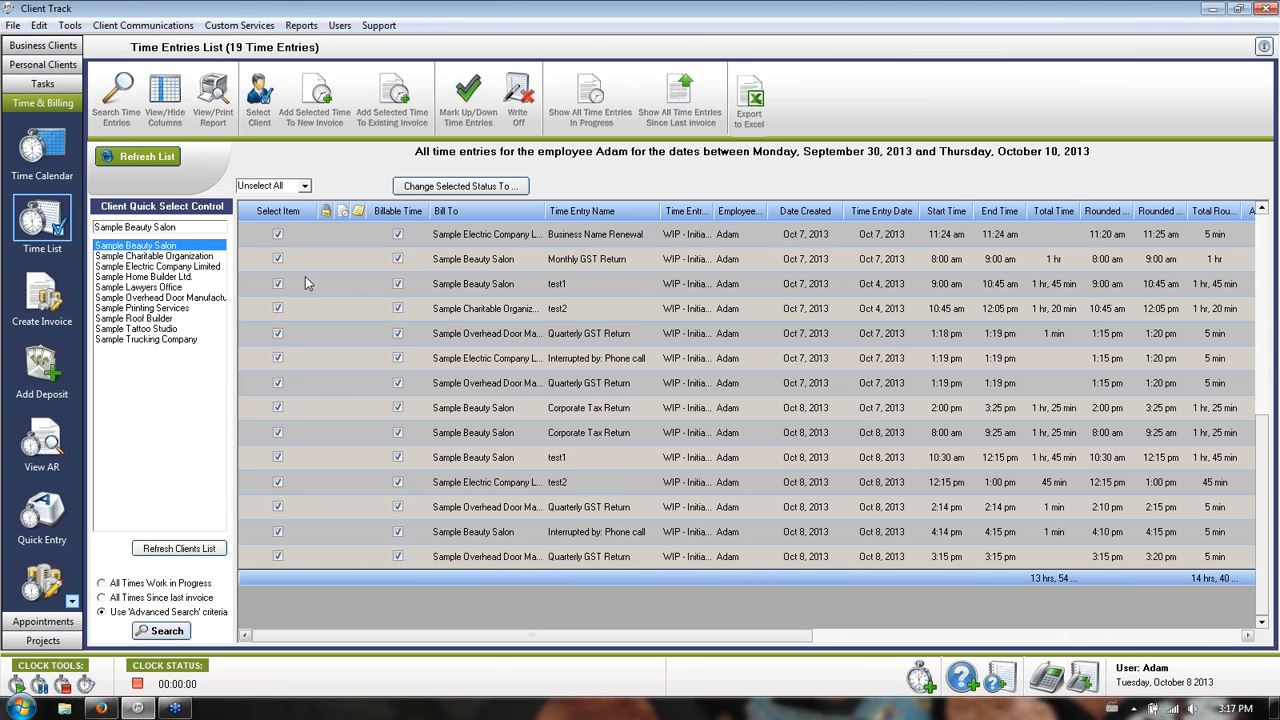
drag(1260, 434, 1250, 210)
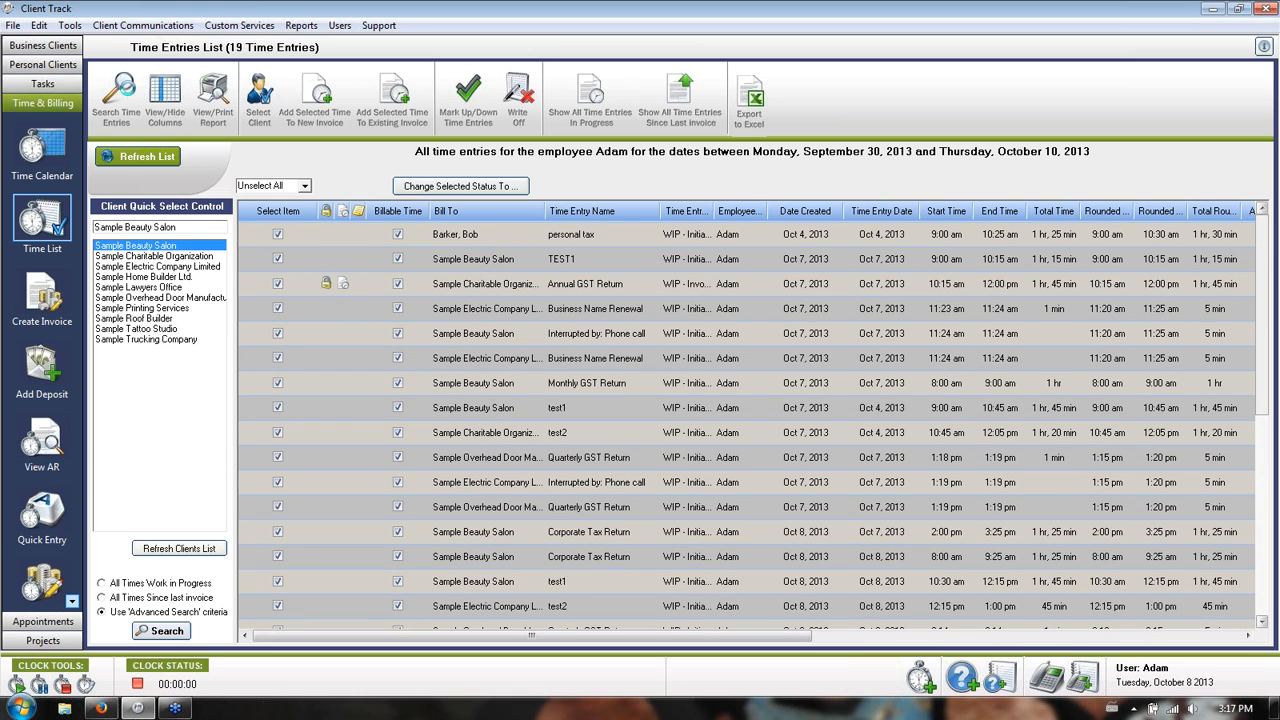
click(122, 83)
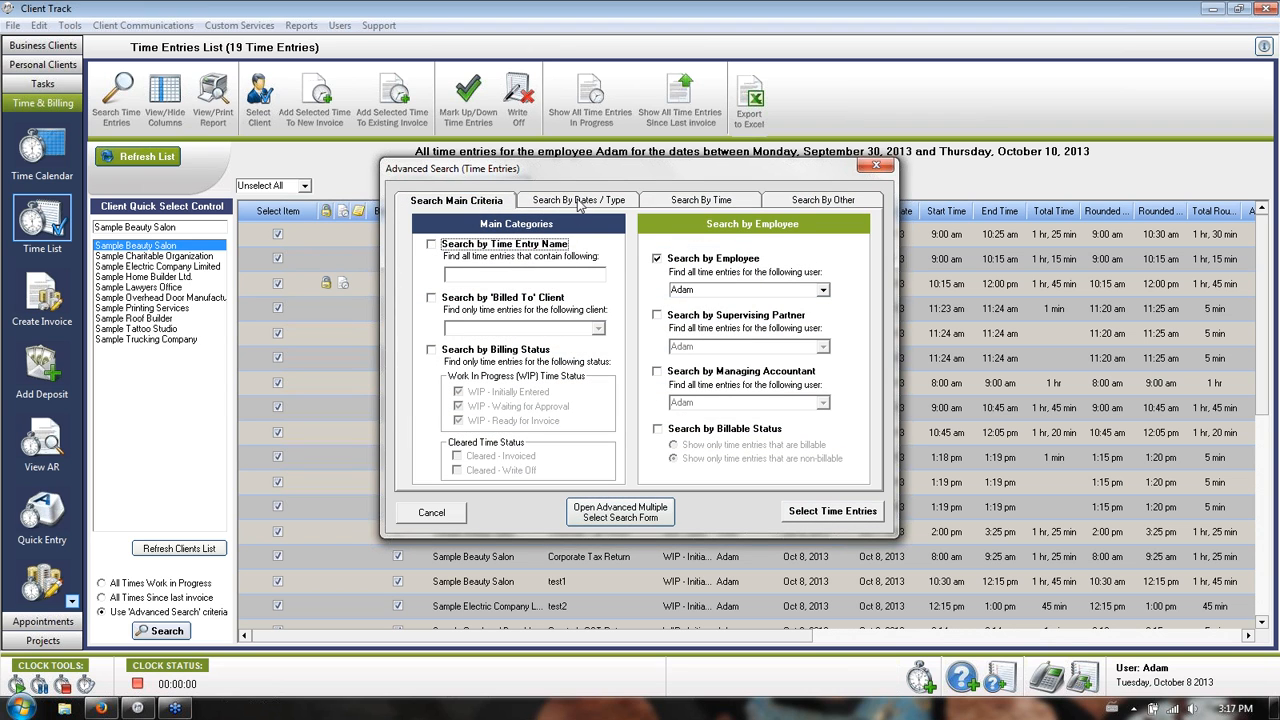
click(578, 202)
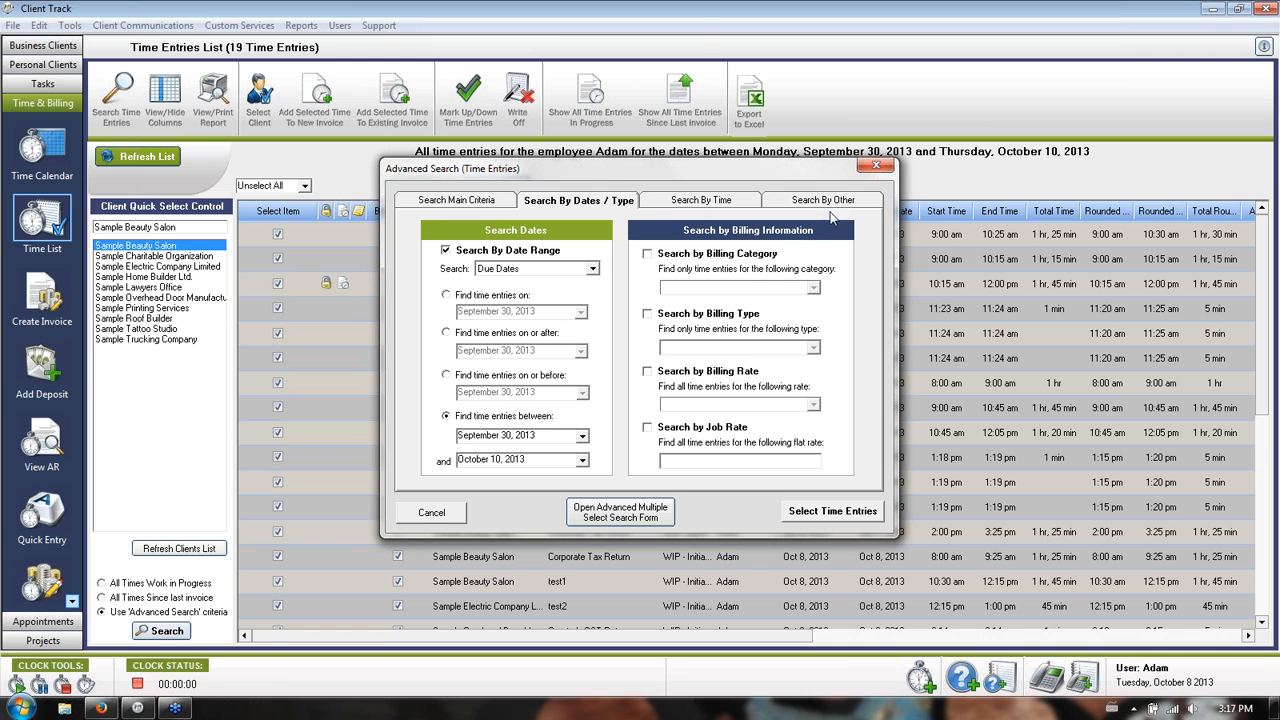
click(481, 201)
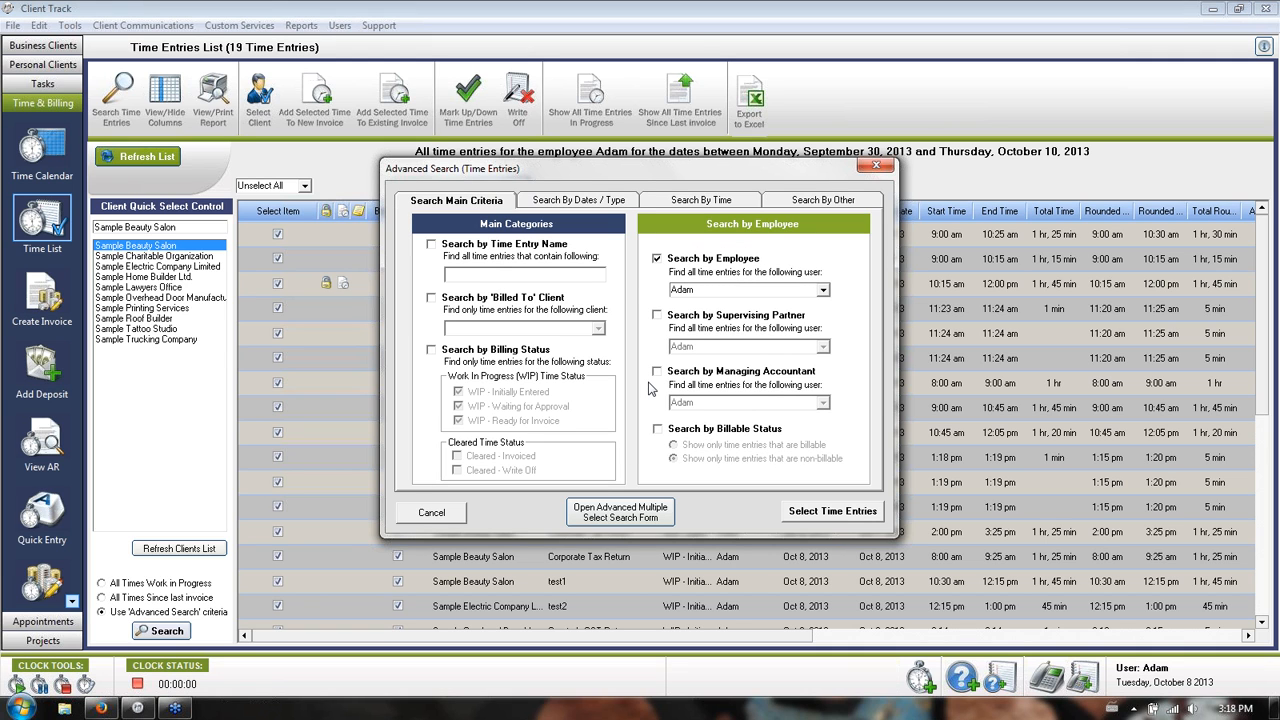
click(447, 516)
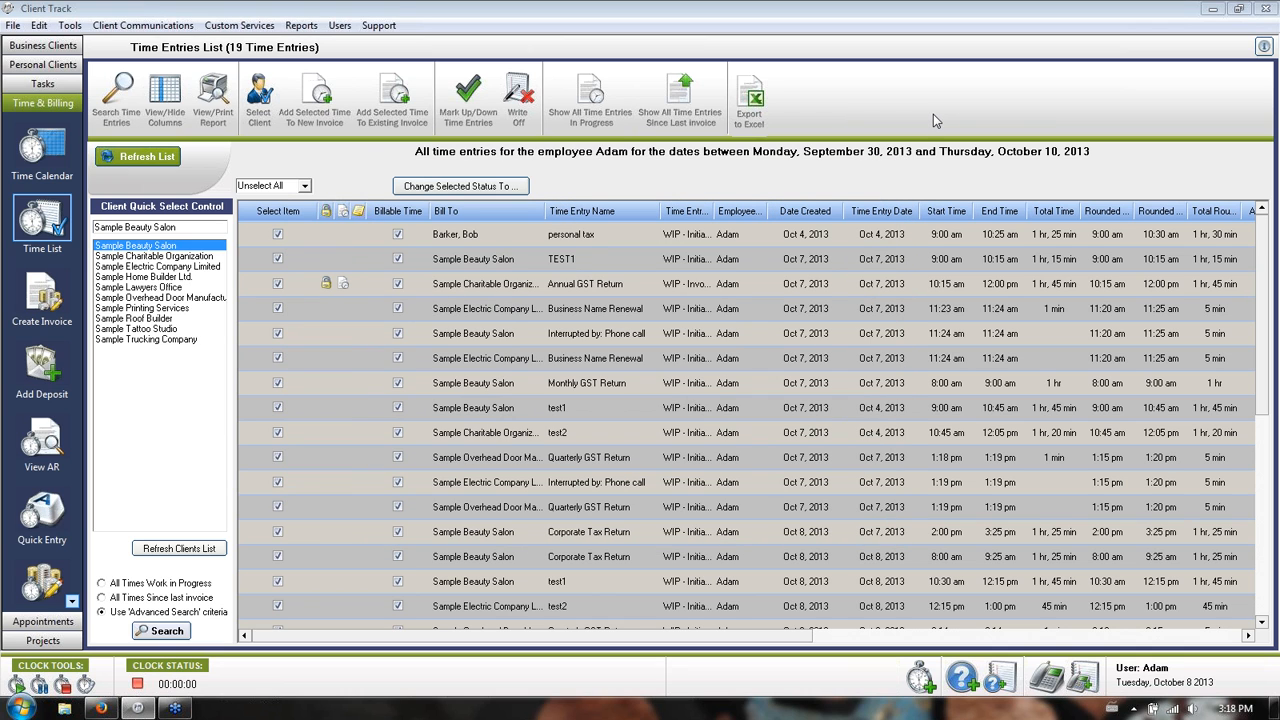
Open the invoice creation page and select Sample Beauty Salon as the client.
click(50, 310)
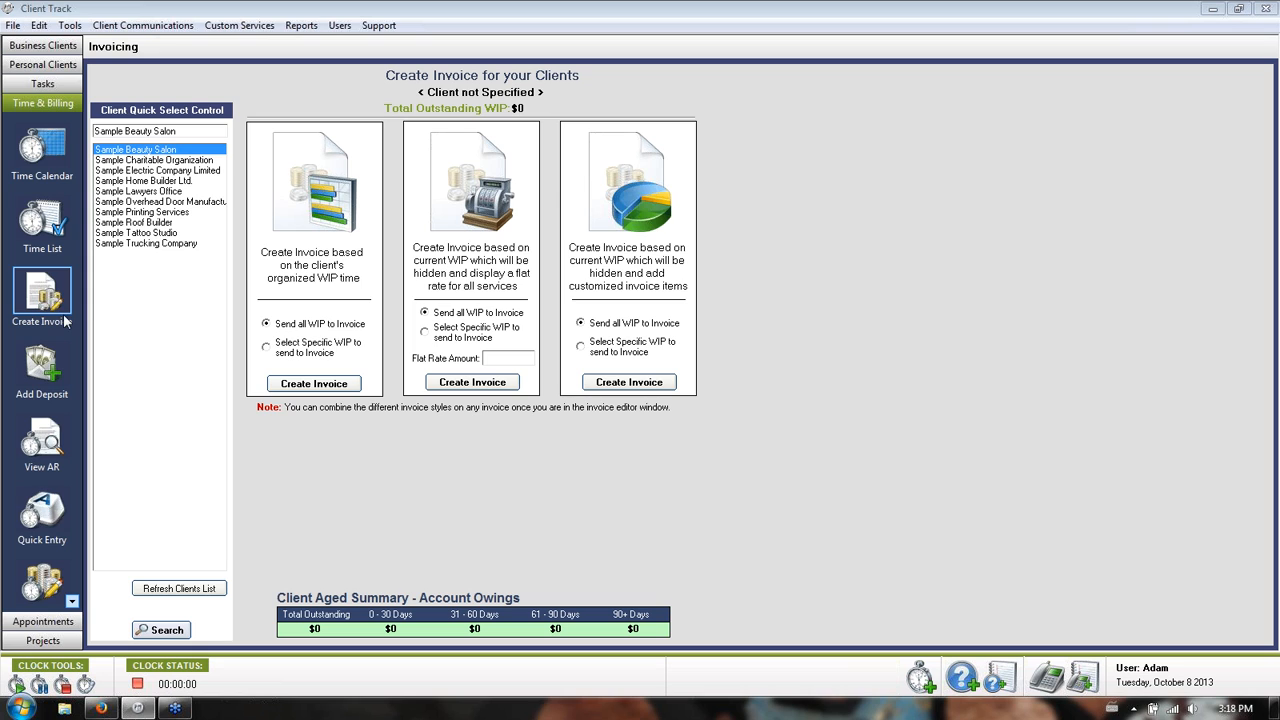
click(134, 161)
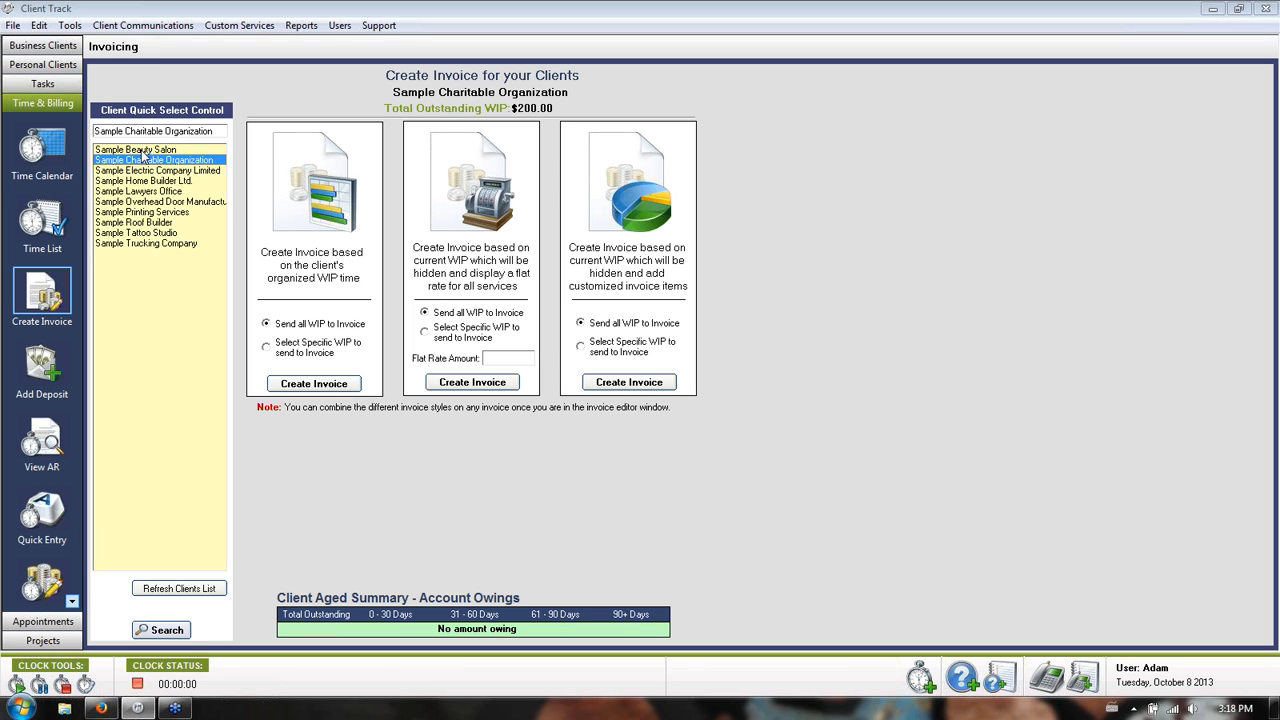
click(140, 150)
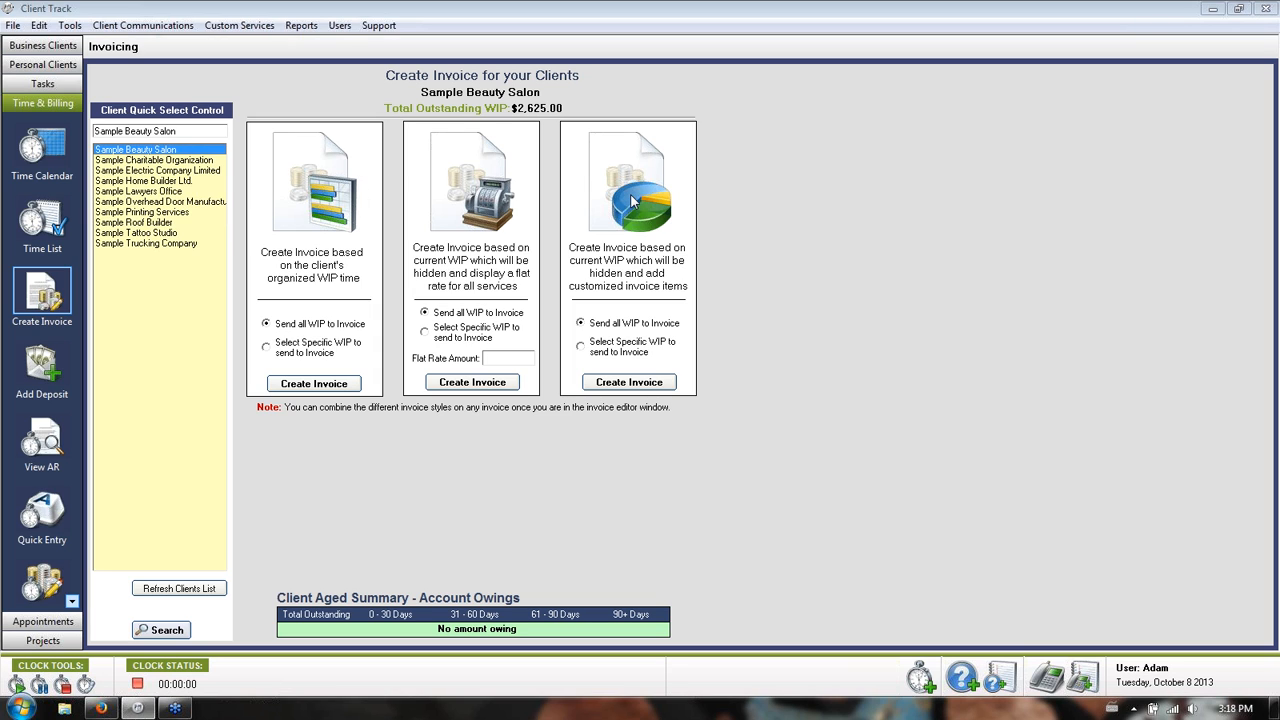
click(290, 328)
click(333, 348)
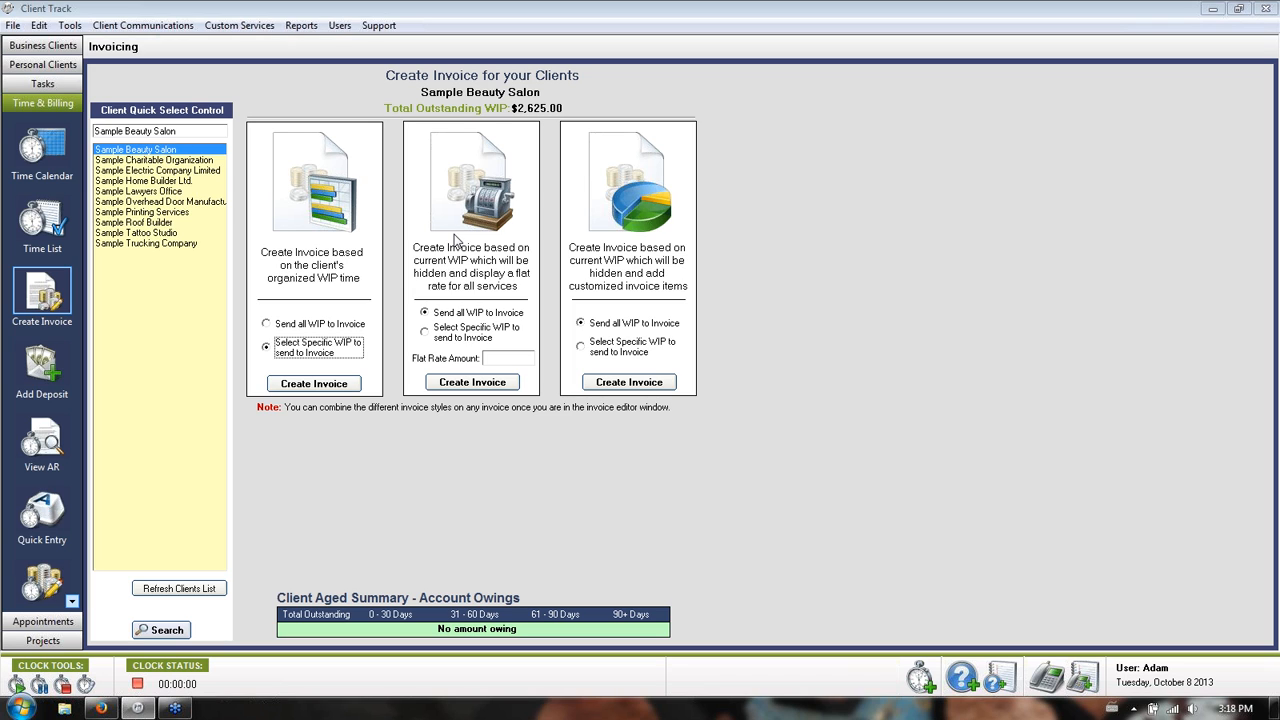
click(508, 357)
text(2300)
key(BackSpace)
key(BackSpace)
key(BackSpace)
text(700)
key(BackSpace)
key(BackSpace)
key(BackSpace)
key(BackSpace)
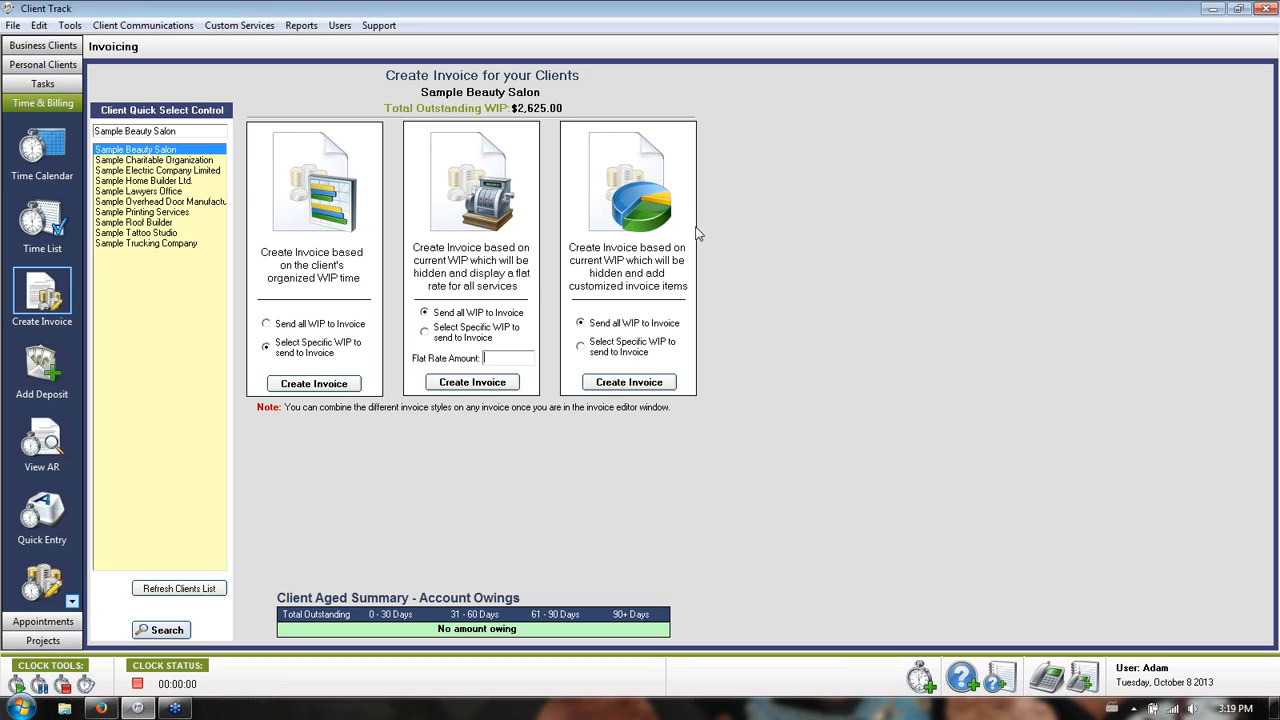
Create an invoice from the client's organized WIP time with all WIP sent to it.
click(324, 326)
click(312, 384)
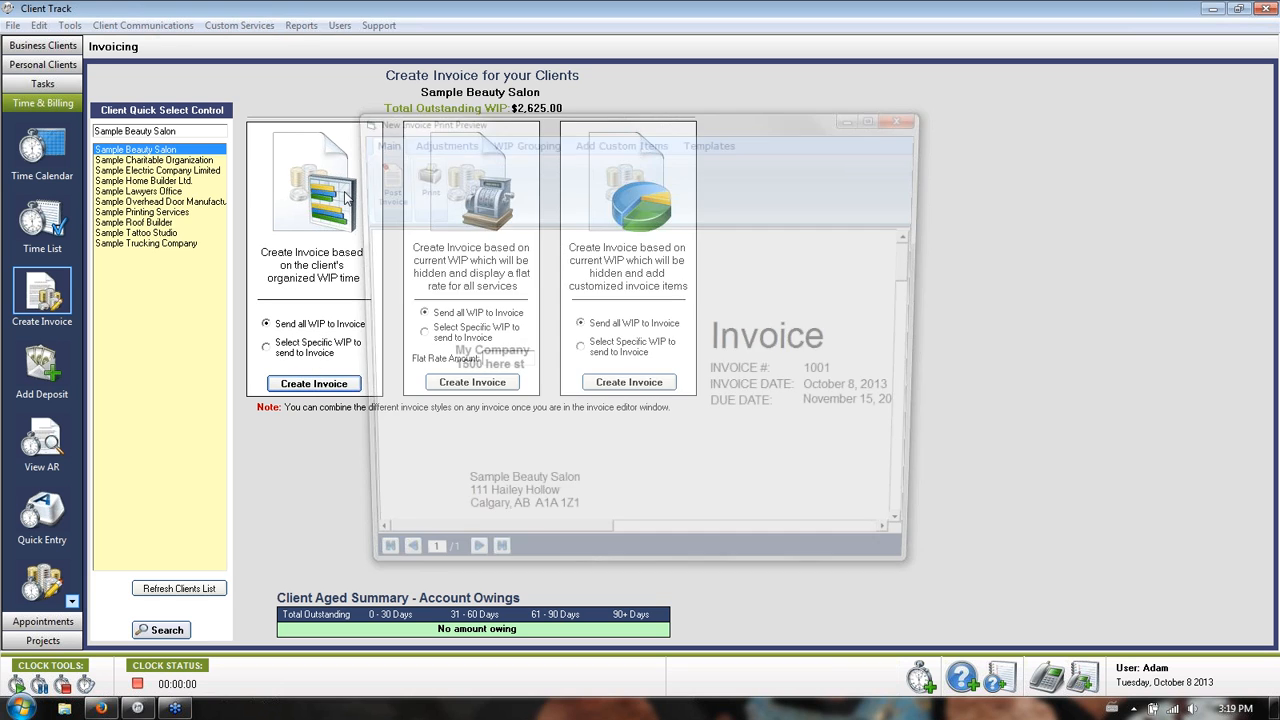
Turn on the header, main, horizontal and vertical grid lines in the invoice's formatting options.
click(466, 141)
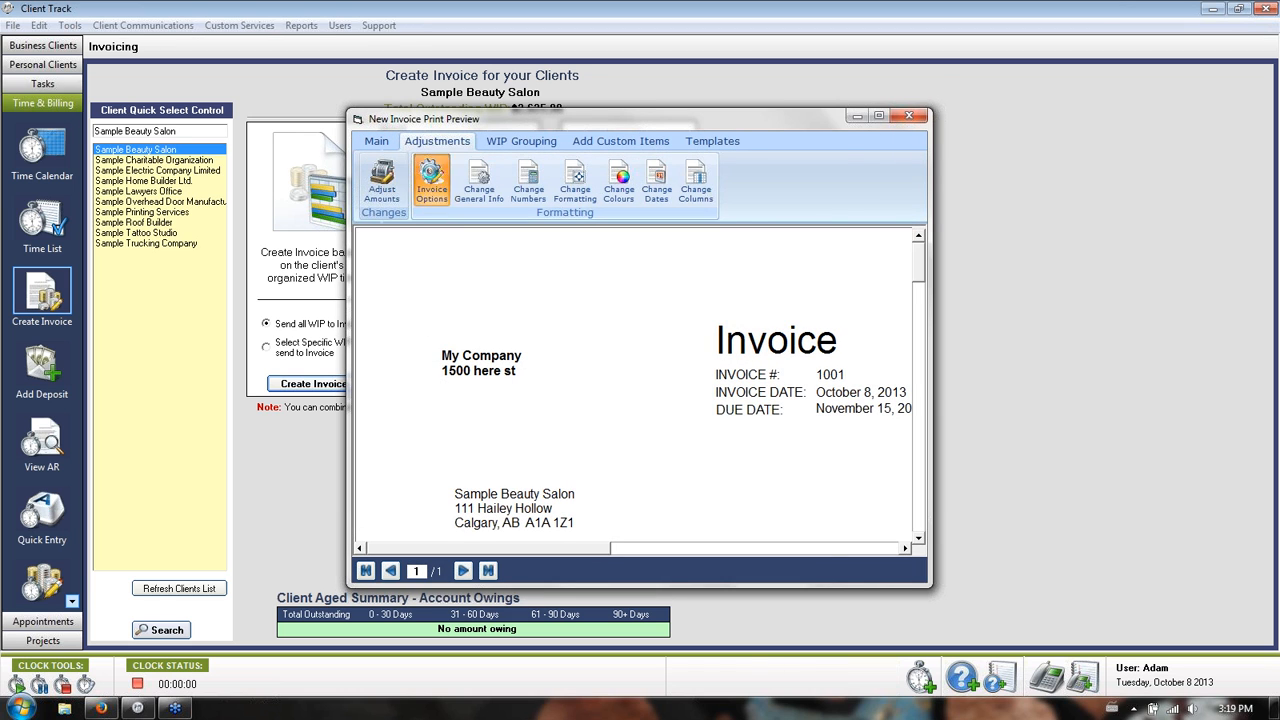
click(432, 182)
click(597, 349)
click(670, 360)
click(670, 376)
click(670, 393)
click(670, 411)
Reset the invoice template's colours and columns to default and maximize the invoice preview.
click(656, 199)
click(702, 450)
click(725, 202)
click(762, 499)
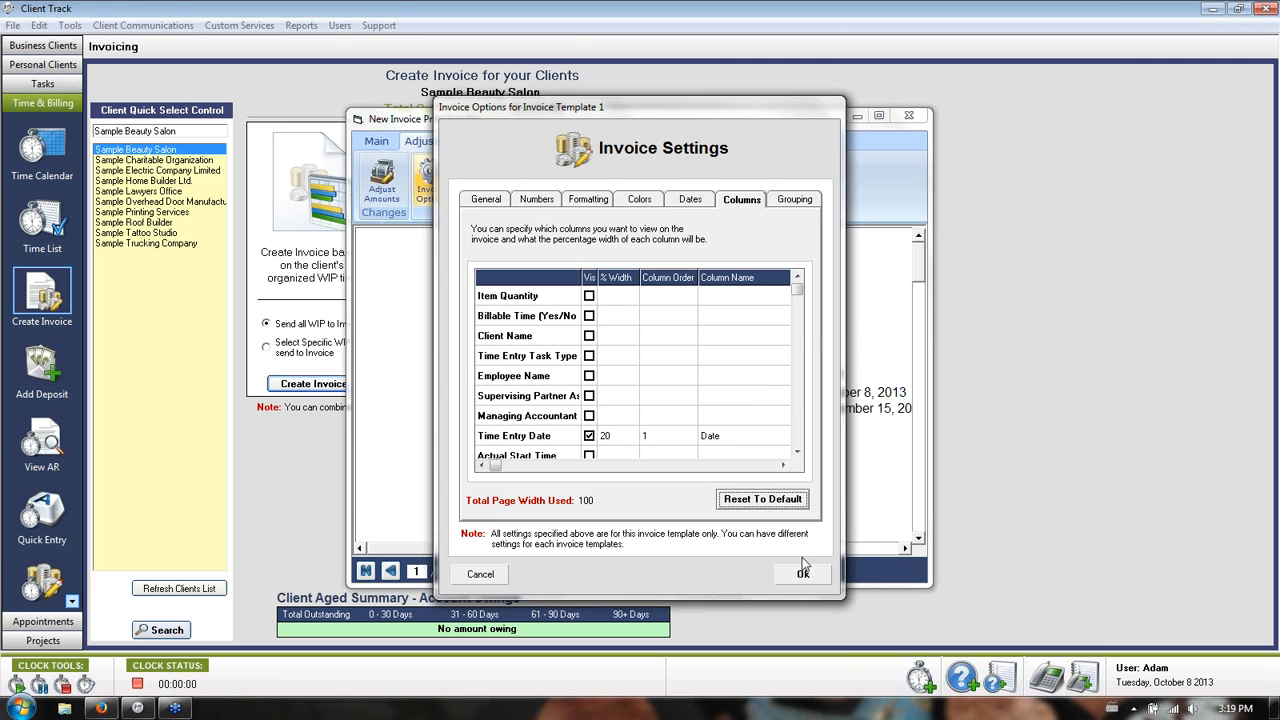
click(802, 574)
click(878, 117)
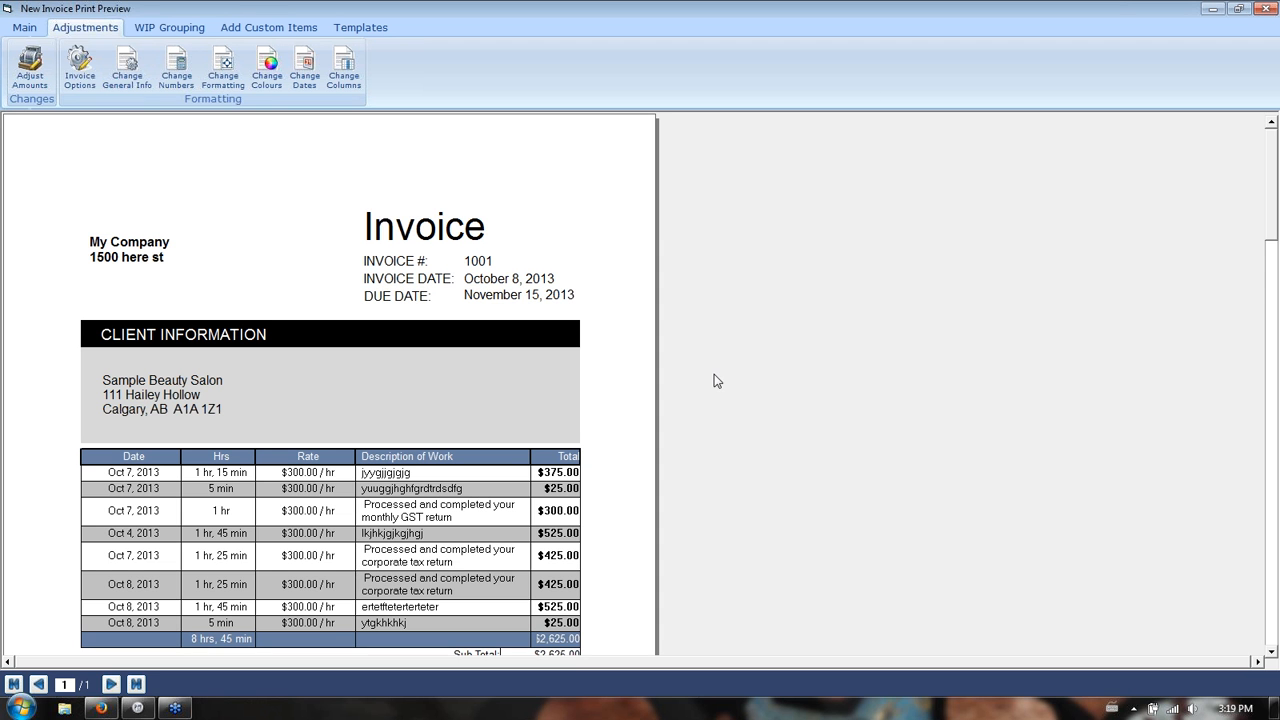
scroll(1274, 245, down, 3)
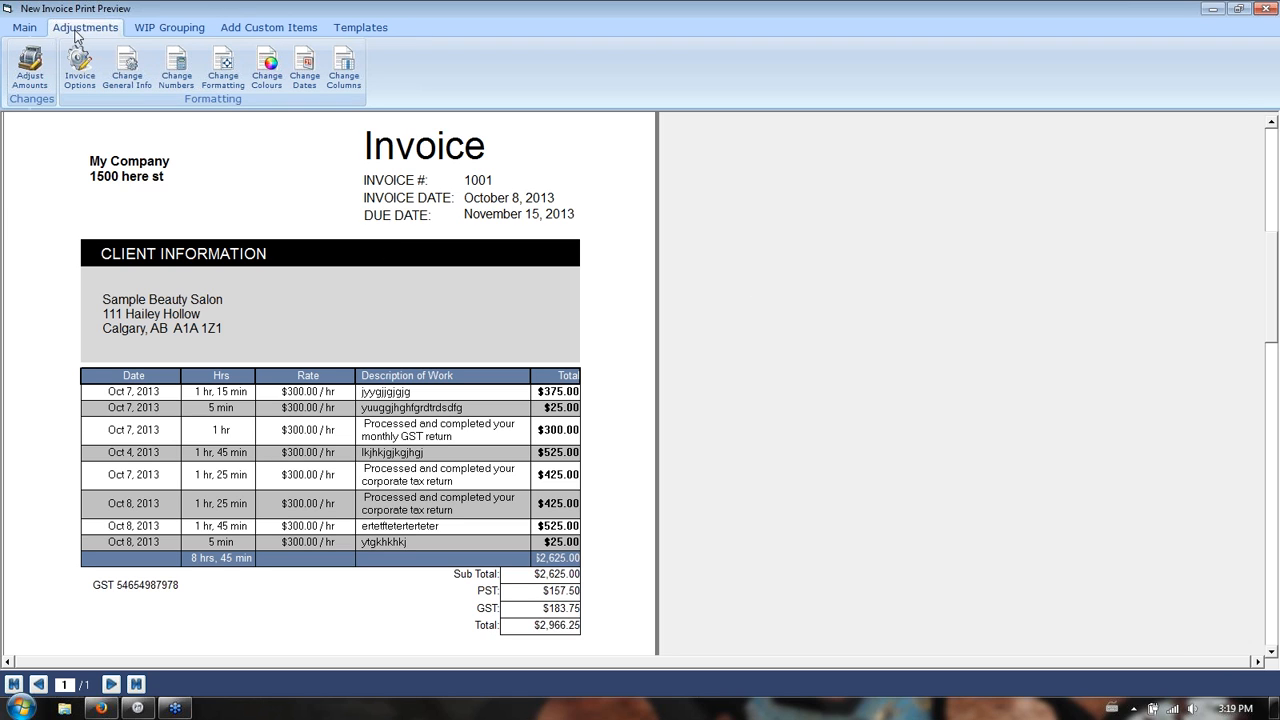
Examine the invoice numbering, GST number and tax options in the invoice settings, choosing GST/PST as the default invoice tax.
click(80, 66)
click(490, 199)
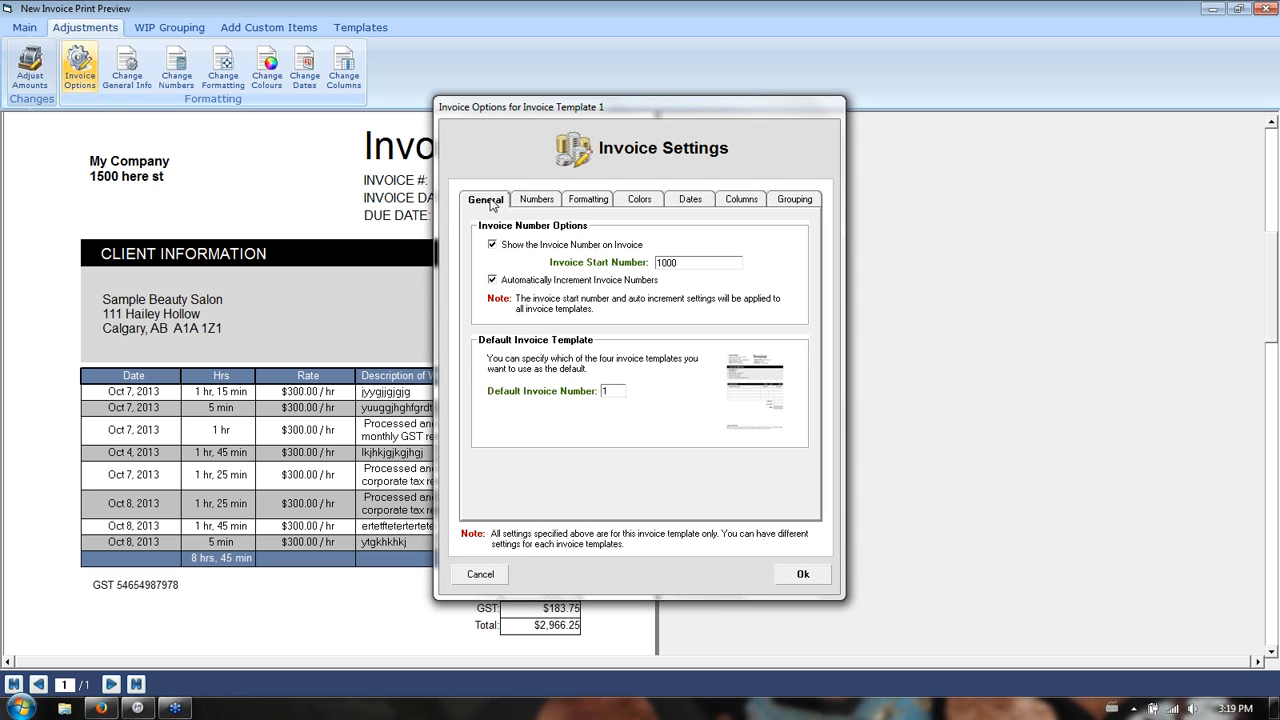
drag(571, 100, 778, 85)
double_click(872, 248)
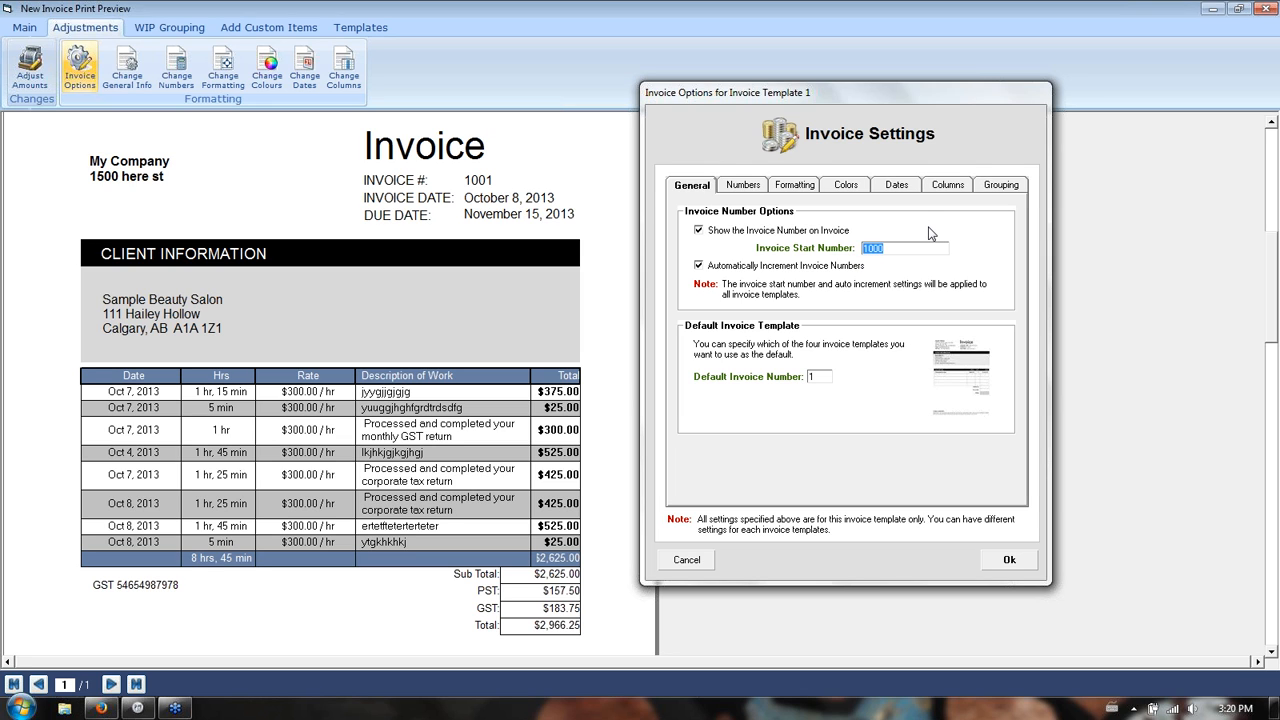
click(741, 187)
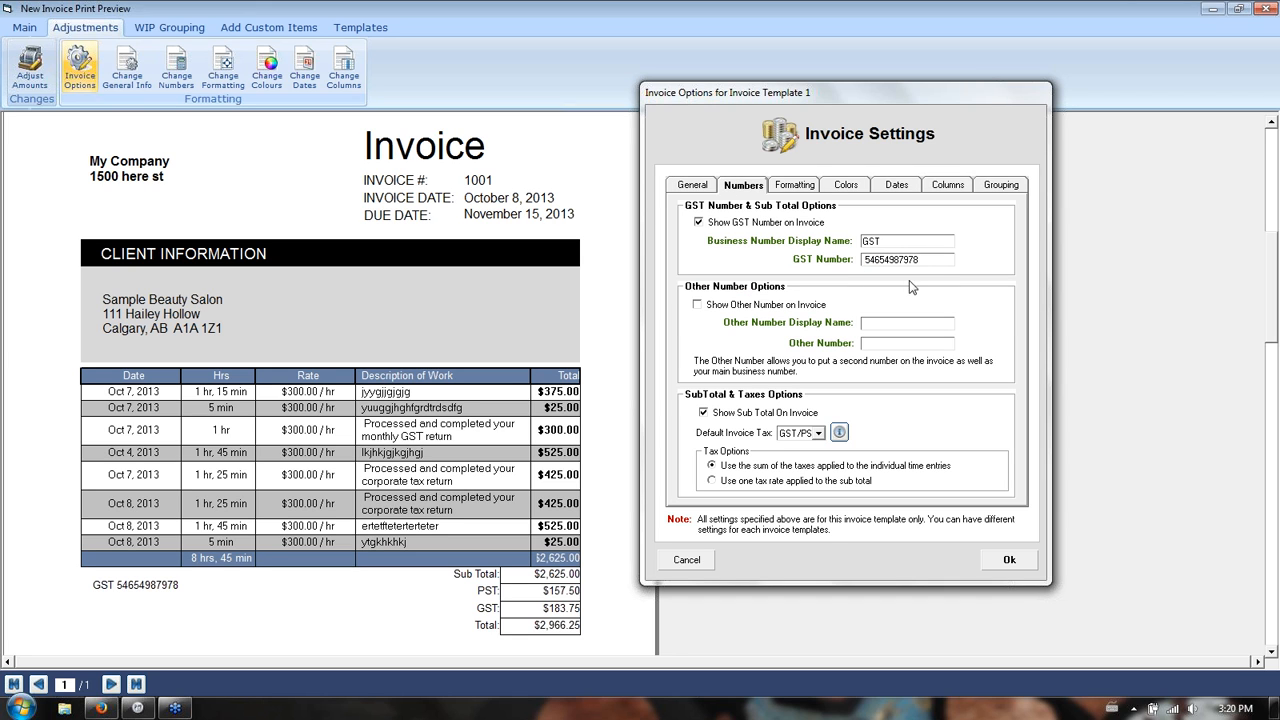
drag(919, 260, 815, 271)
click(918, 246)
key(Tab)
click(921, 260)
drag(921, 260, 874, 260)
click(920, 260)
click(818, 434)
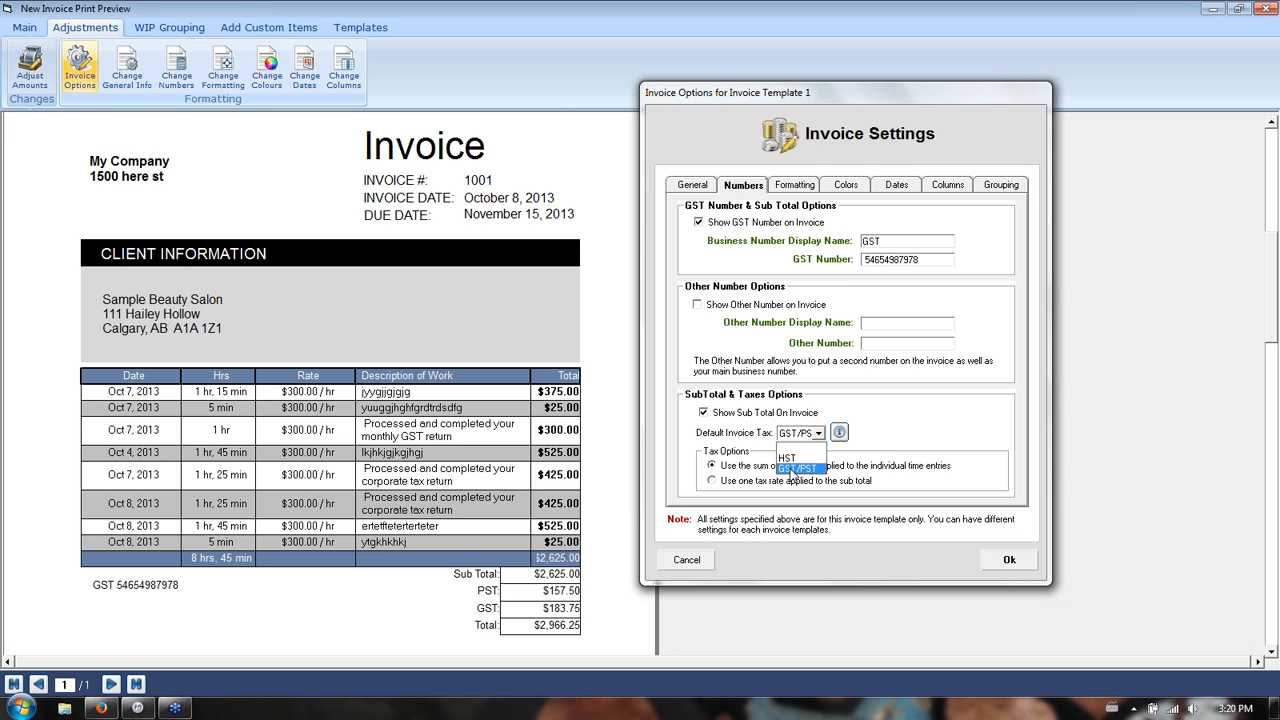
click(793, 470)
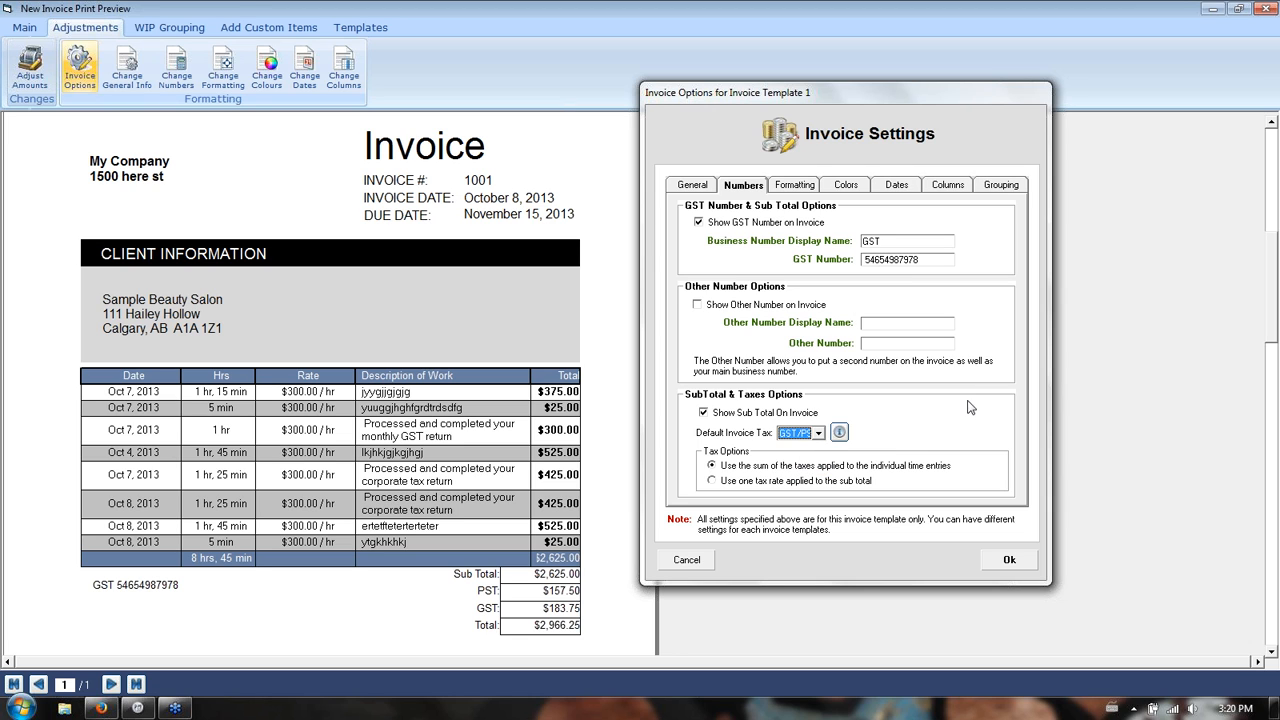
Hide the invoice's column totals row and its header, main, horizontal and vertical grid lines.
click(799, 186)
drag(794, 92, 832, 122)
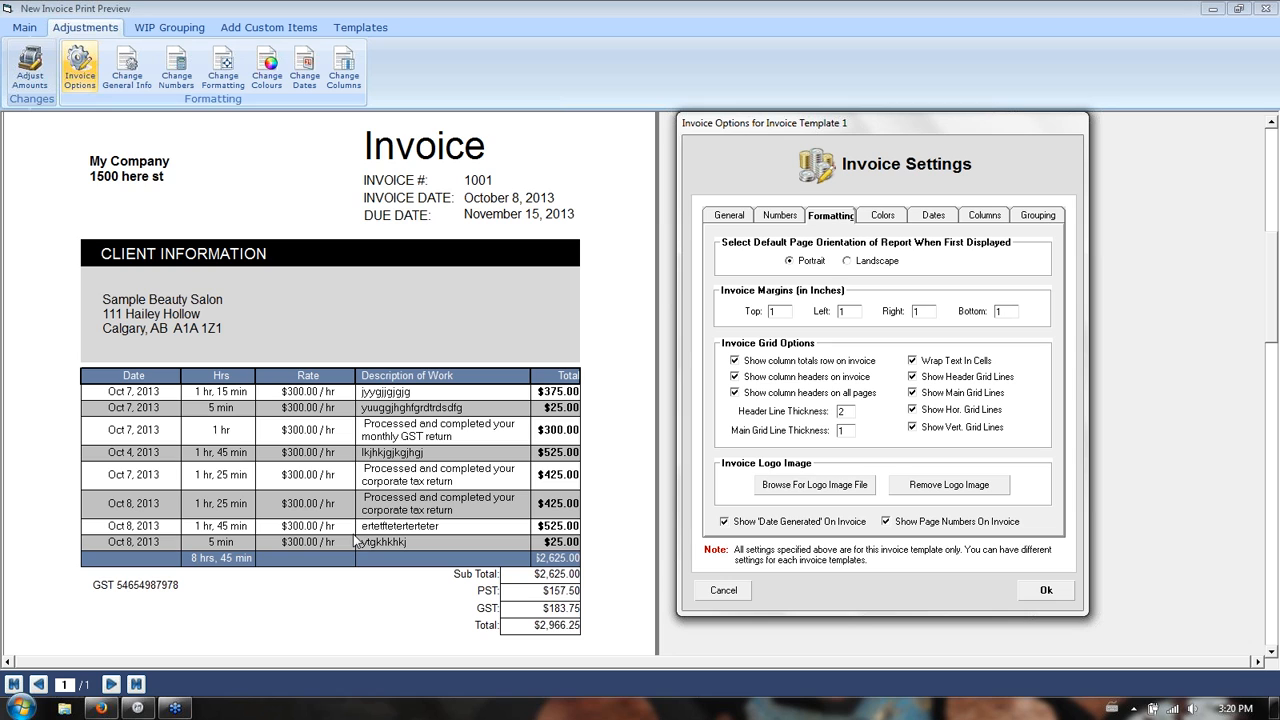
click(766, 364)
click(947, 380)
click(946, 396)
click(945, 412)
click(942, 430)
click(1046, 591)
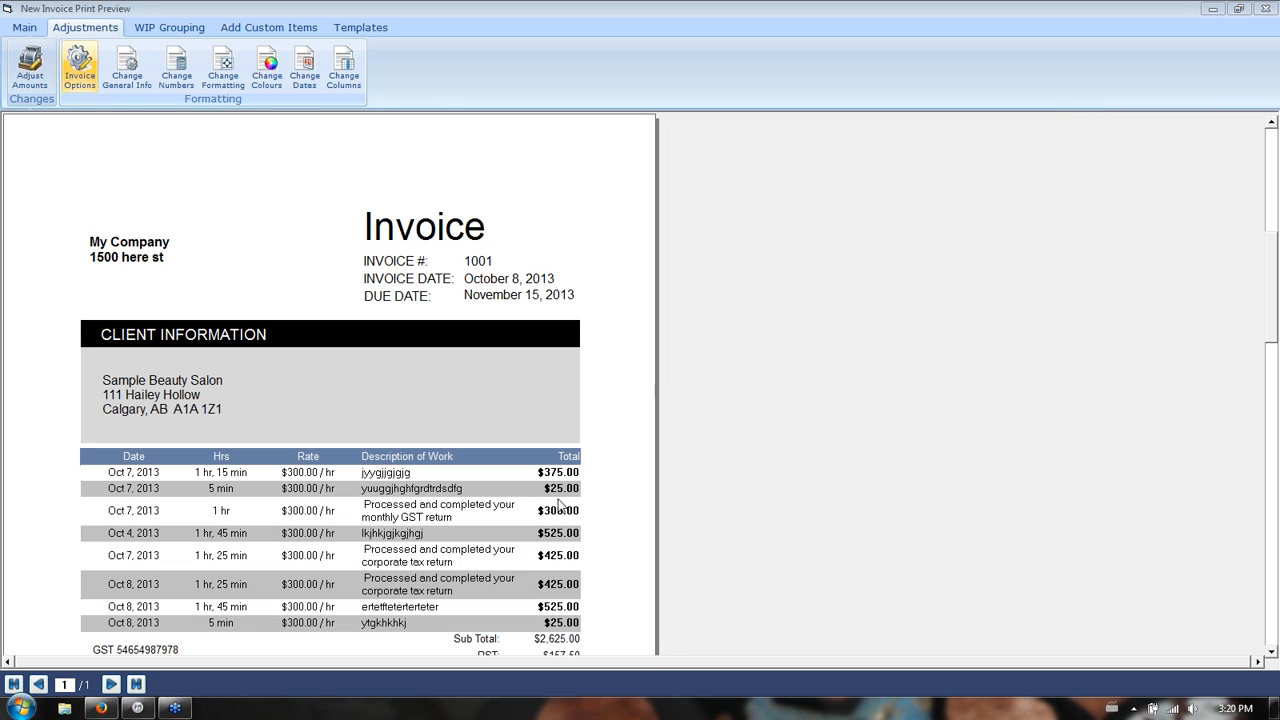
drag(1268, 323, 1273, 337)
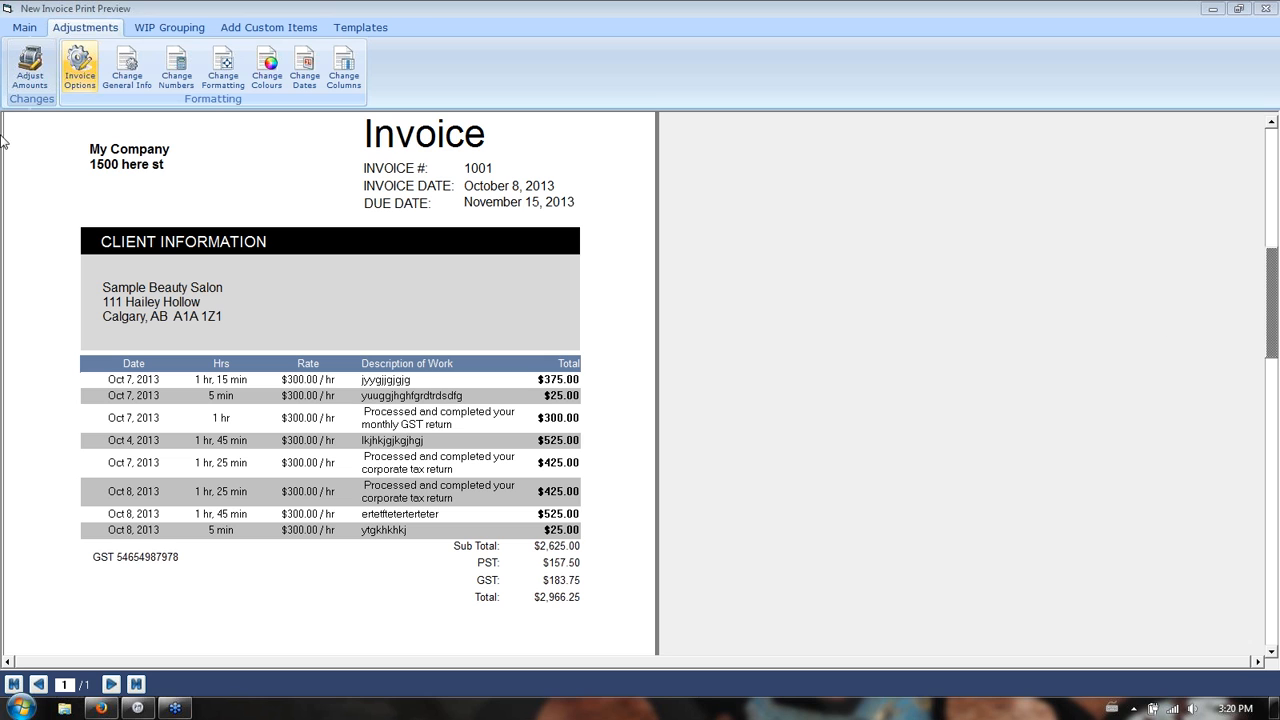
Set the invoice template's theme background and grid header background colours to white.
click(79, 62)
drag(645, 115, 890, 127)
click(879, 218)
click(955, 257)
click(970, 278)
click(872, 311)
click(892, 331)
Set the invoice's second alternating row colour to white and the header font to black, and apply the colours.
click(938, 421)
click(958, 442)
click(1005, 311)
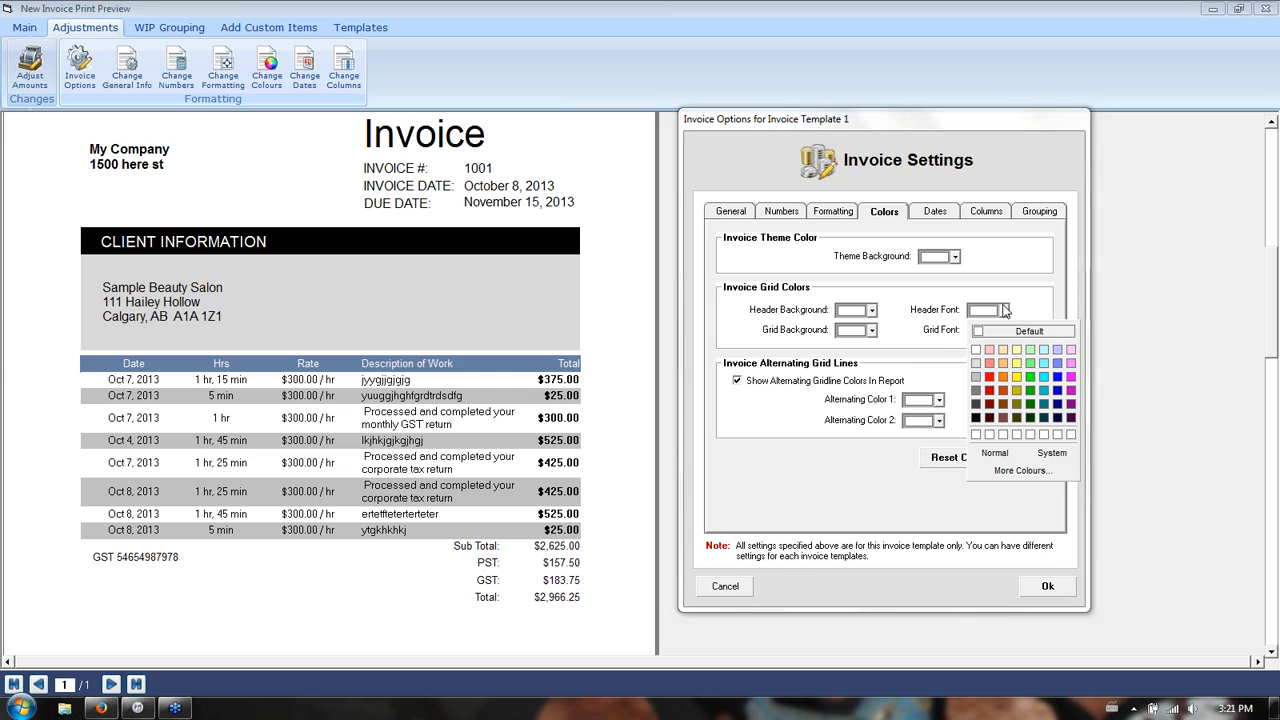
click(975, 420)
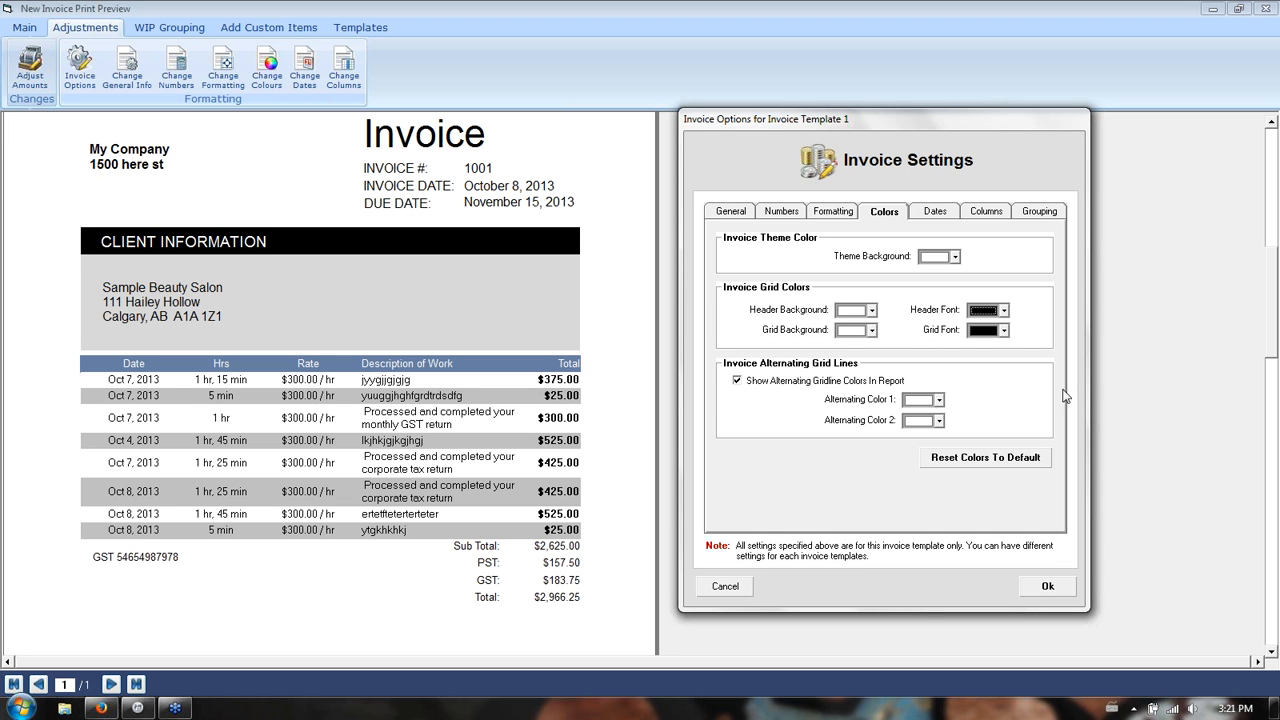
click(1074, 582)
mouse_move(1274, 337)
mouse_down()
mouse_move(1274, 392)
mouse_move(1269, 327)
mouse_up()
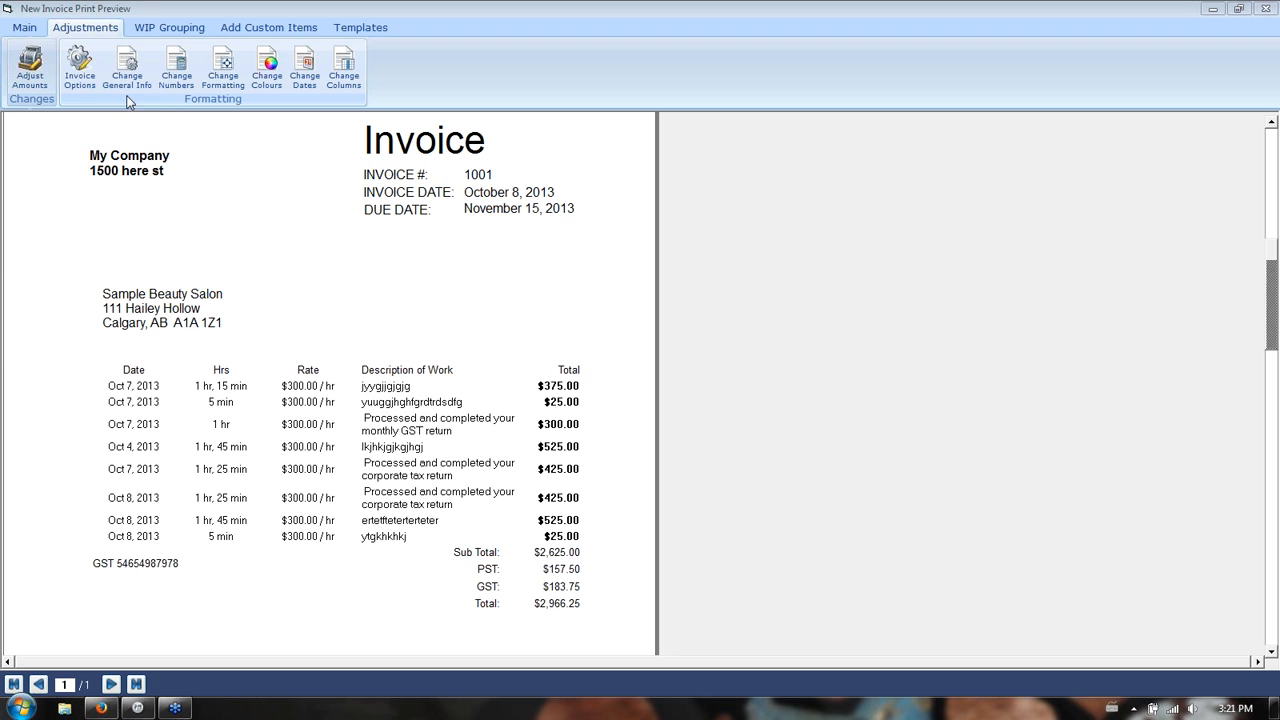
Hide the Date, Hrs, Rate and Total columns in the invoice's column settings.
click(80, 68)
drag(543, 105, 770, 94)
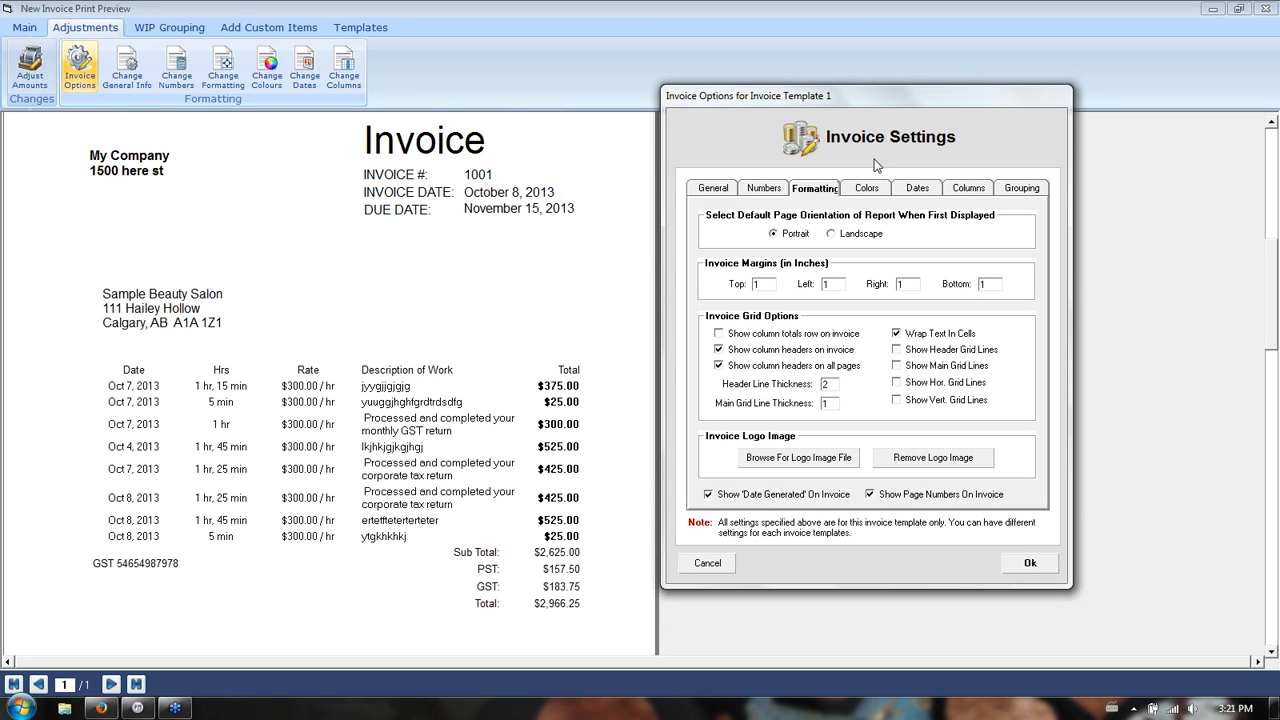
click(968, 188)
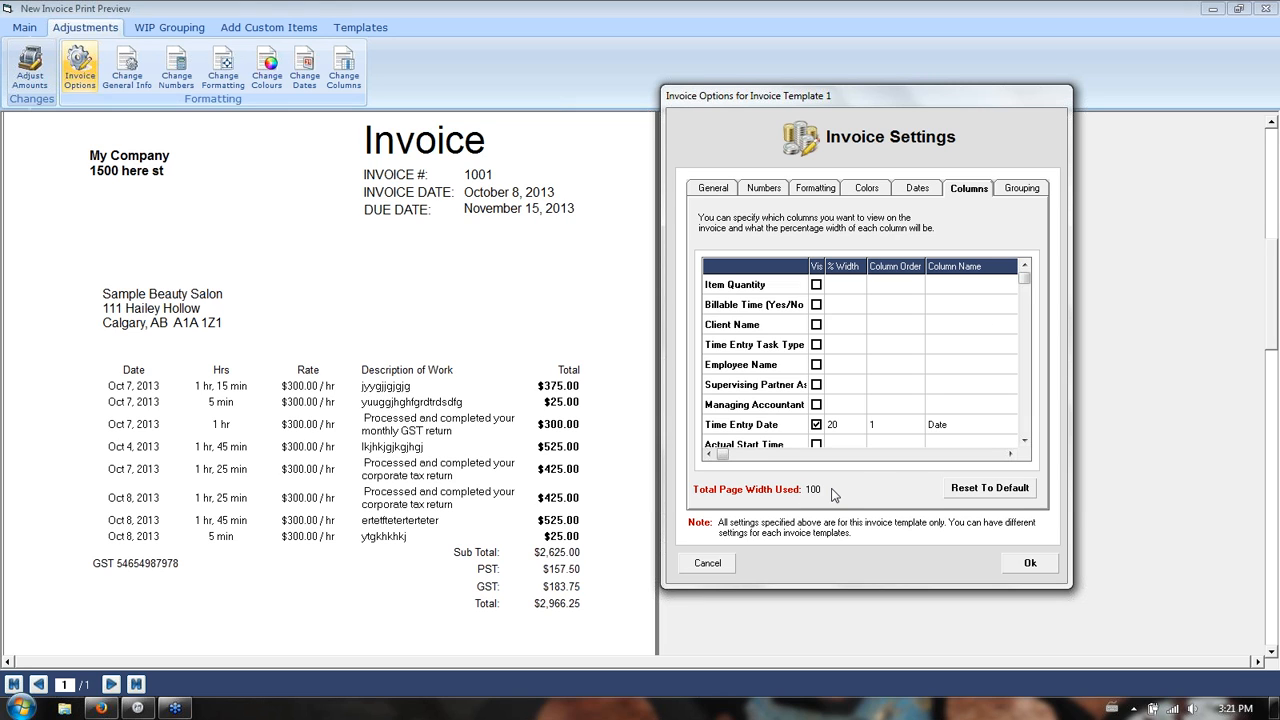
click(816, 425)
scroll(1032, 346, down, 1)
scroll(1032, 346, down, 3)
click(816, 304)
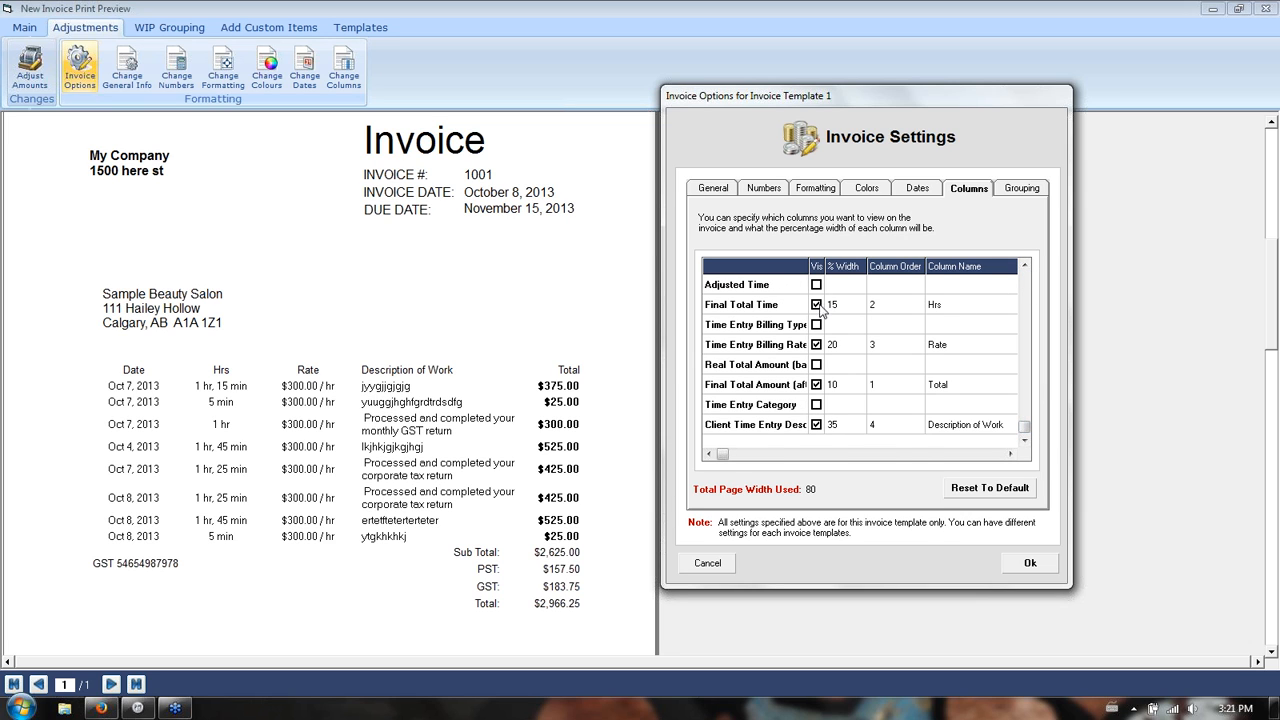
scroll(824, 340, up, 1)
click(816, 364)
click(816, 404)
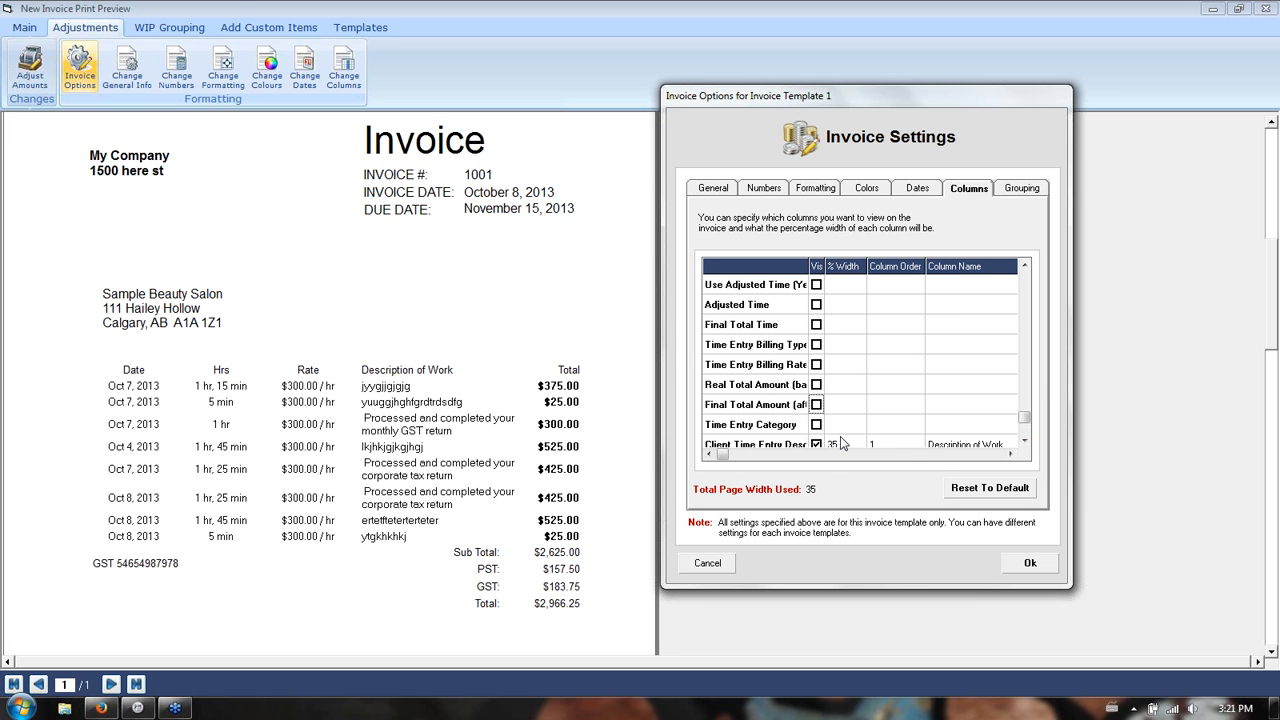
Set the Description of Work column's width to 100 percent and apply the column settings to the invoice.
scroll(844, 442, down, 1)
text(100)
click(1032, 563)
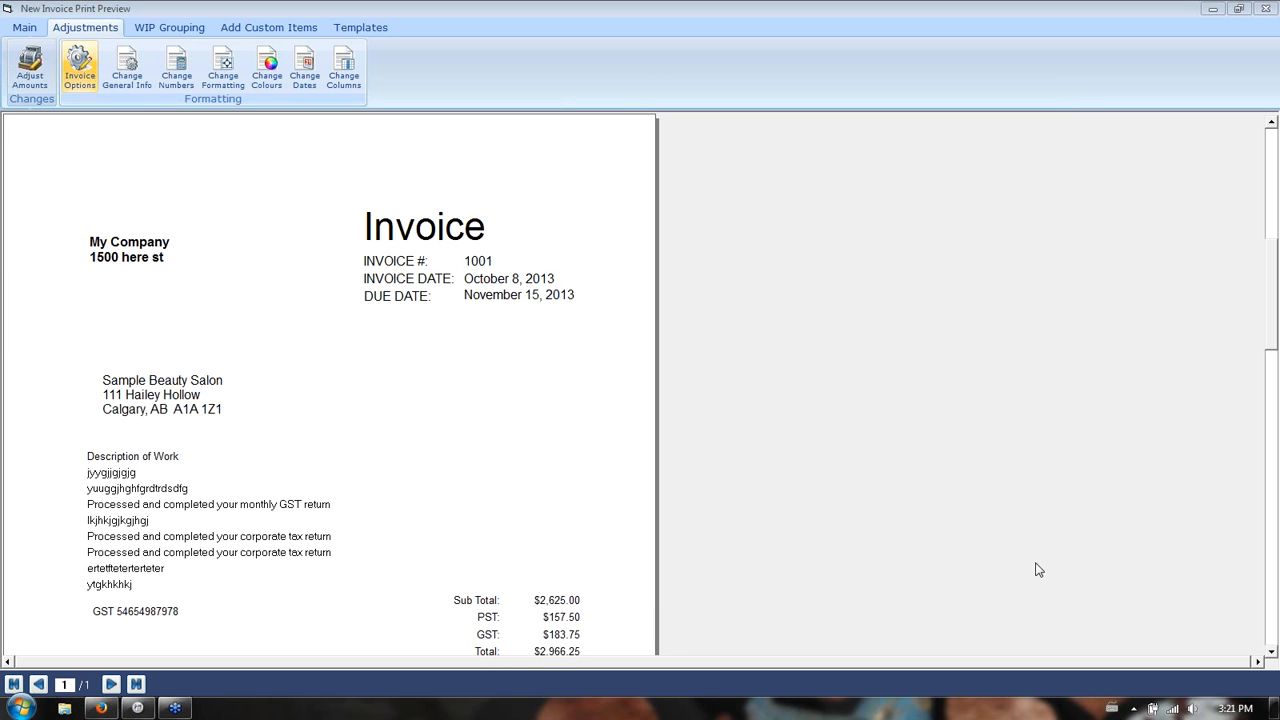
mouse_move(1275, 302)
mouse_down()
mouse_move(1275, 321)
mouse_move(1274, 278)
mouse_up()
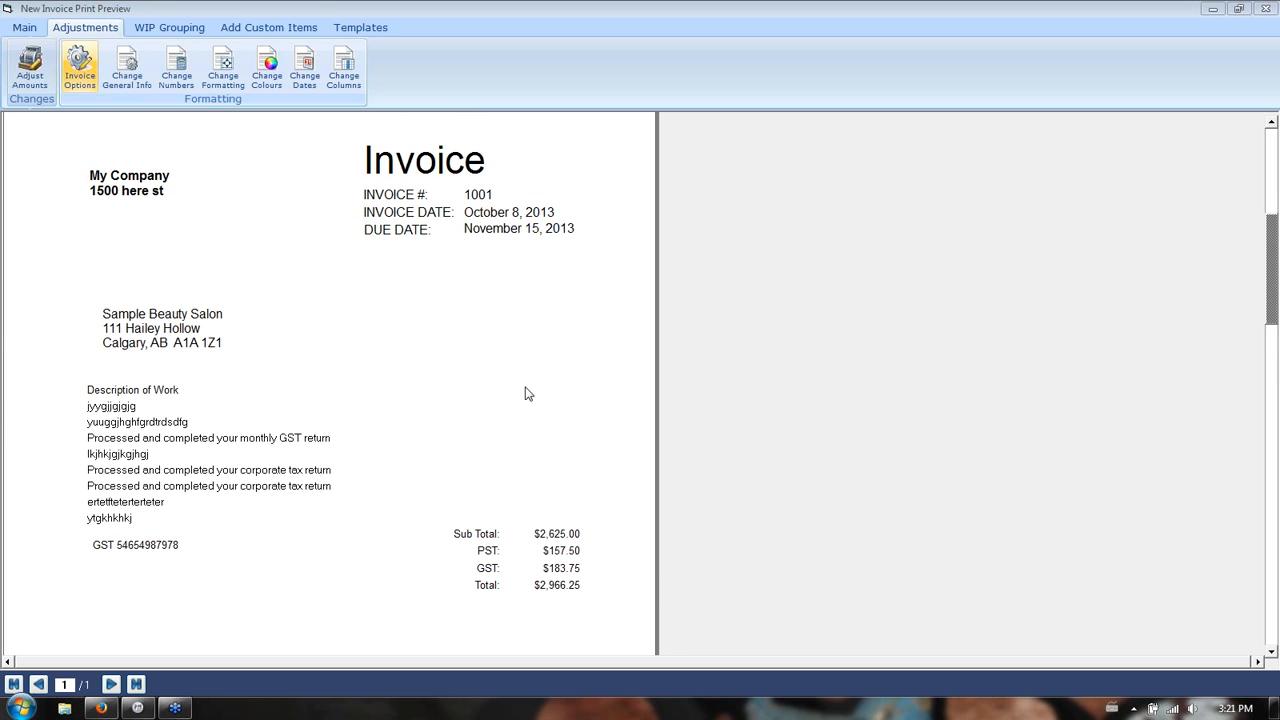
click(18, 30)
click(20, 68)
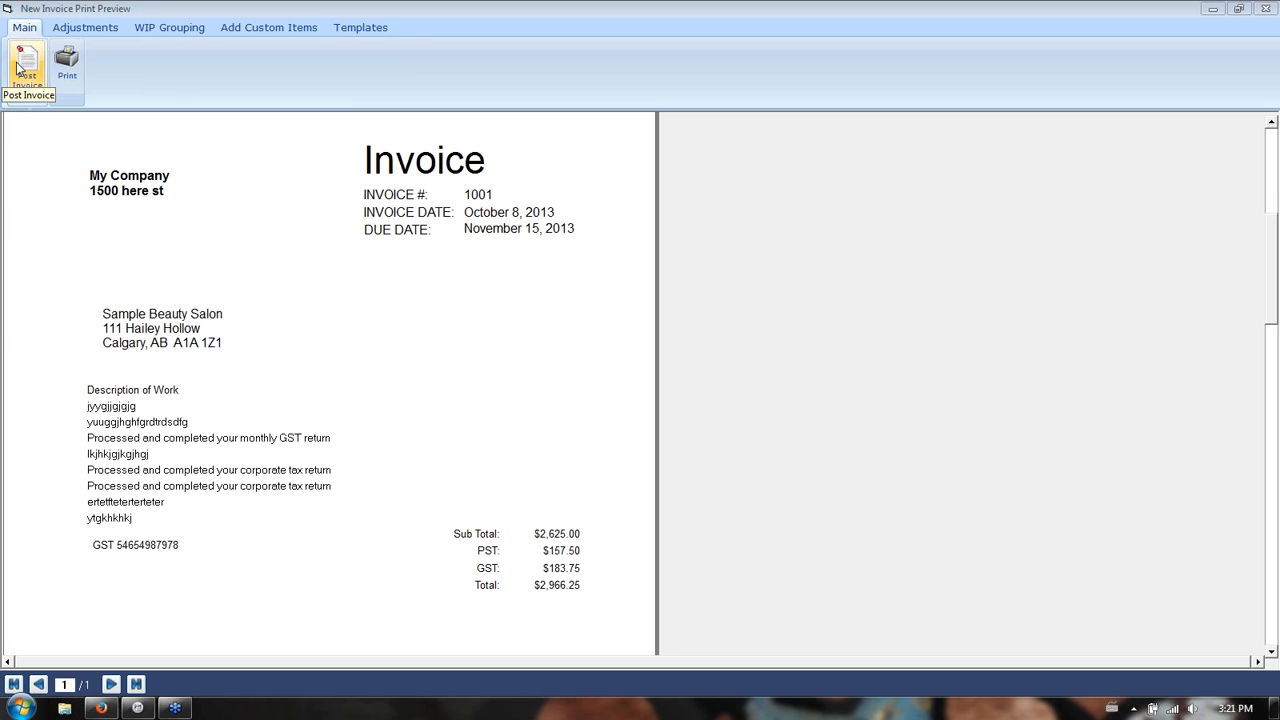
Bill an adjusted subtotal of $2,700.00 on the invoice instead of the actual WIP amount.
click(84, 27)
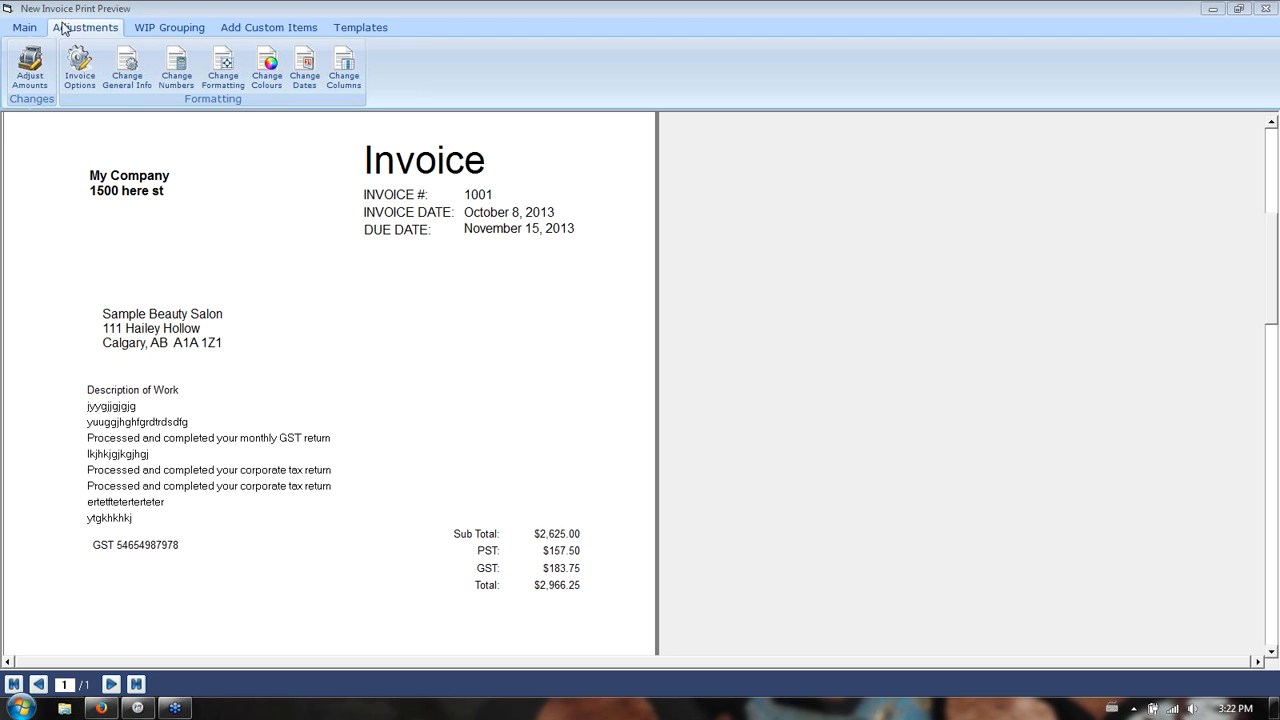
click(28, 66)
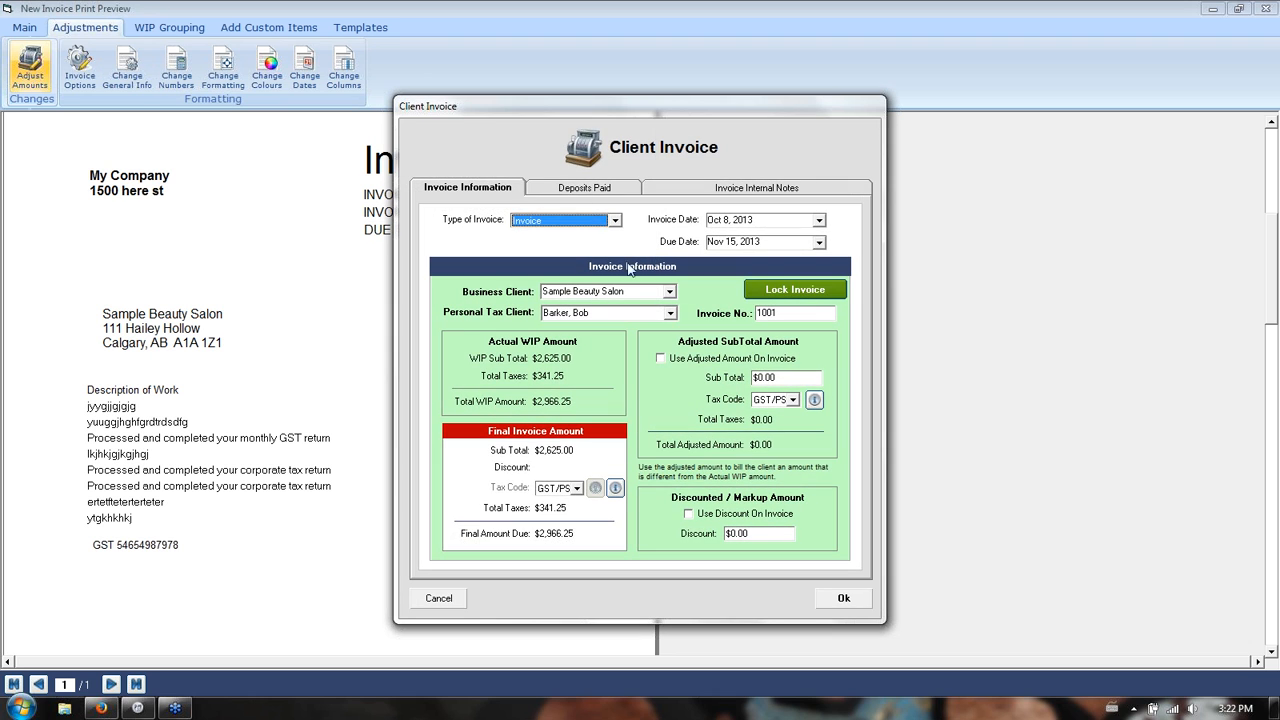
click(671, 358)
click(748, 378)
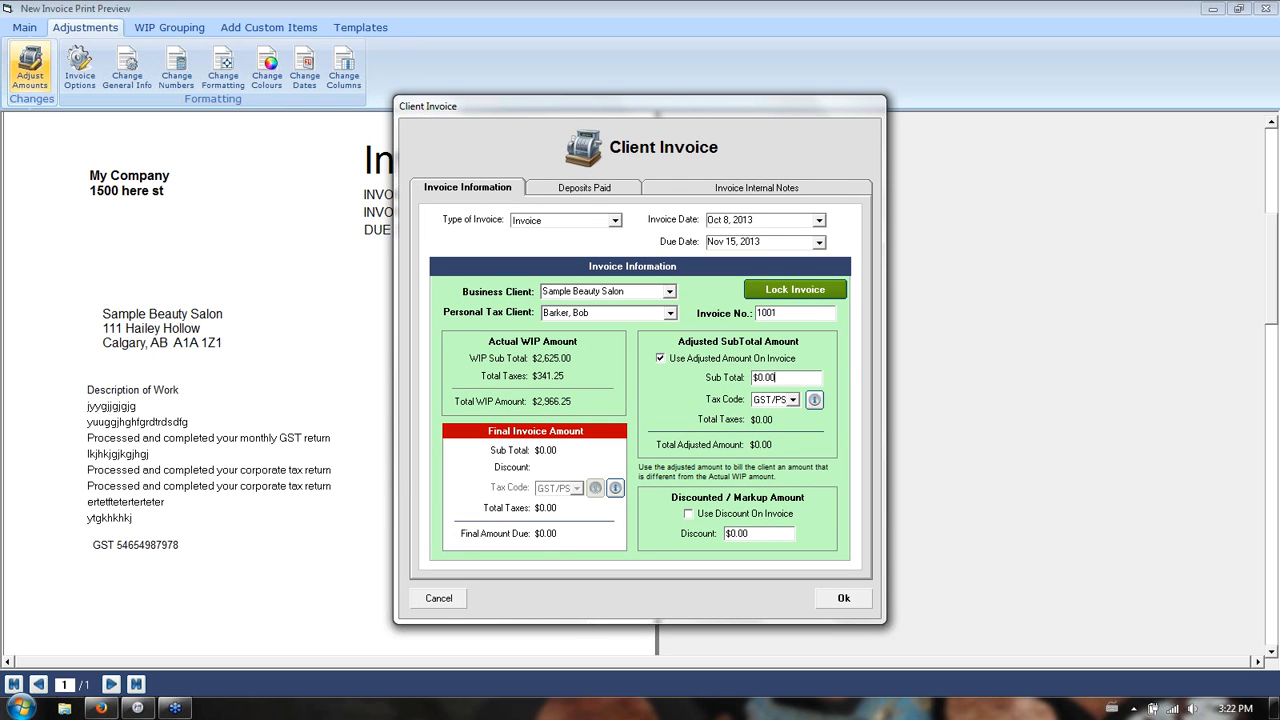
text(2)
key(Tab)
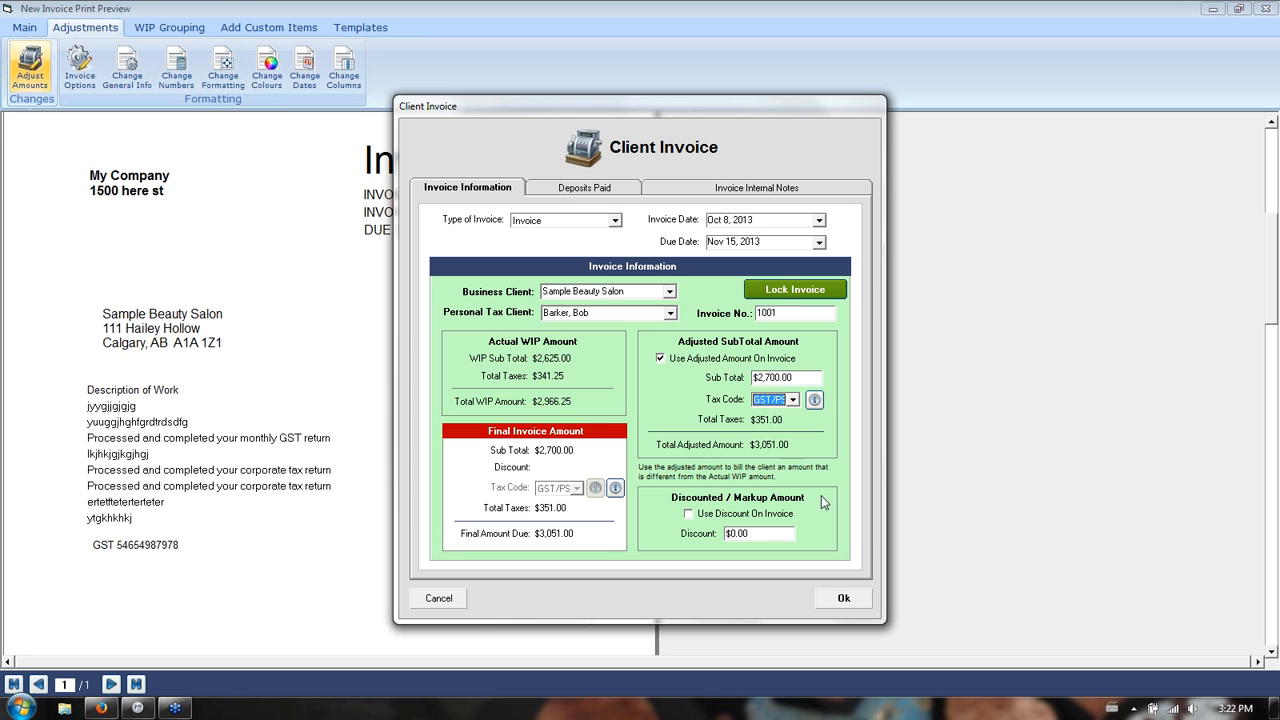
click(838, 597)
mouse_move(1275, 317)
mouse_down()
mouse_move(1275, 345)
mouse_move(1275, 330)
mouse_up()
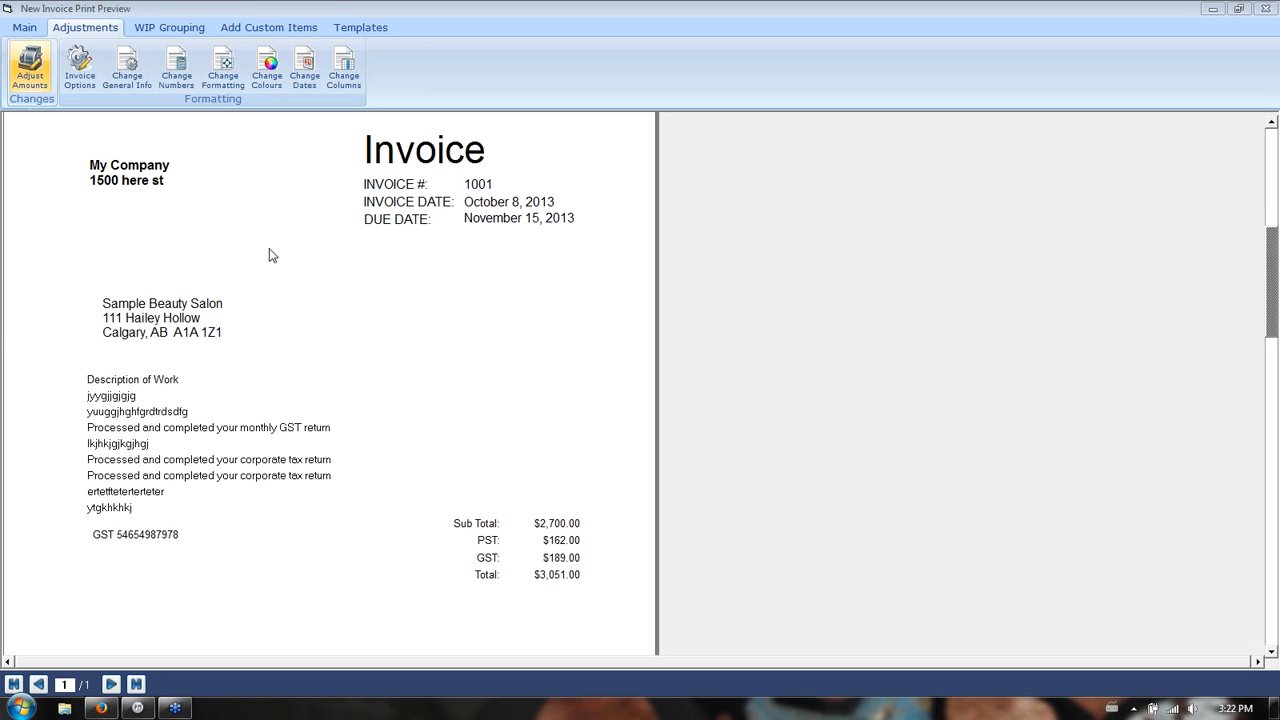
Apply a discount of -50 to the client invoice.
click(40, 64)
drag(660, 93, 903, 47)
click(958, 455)
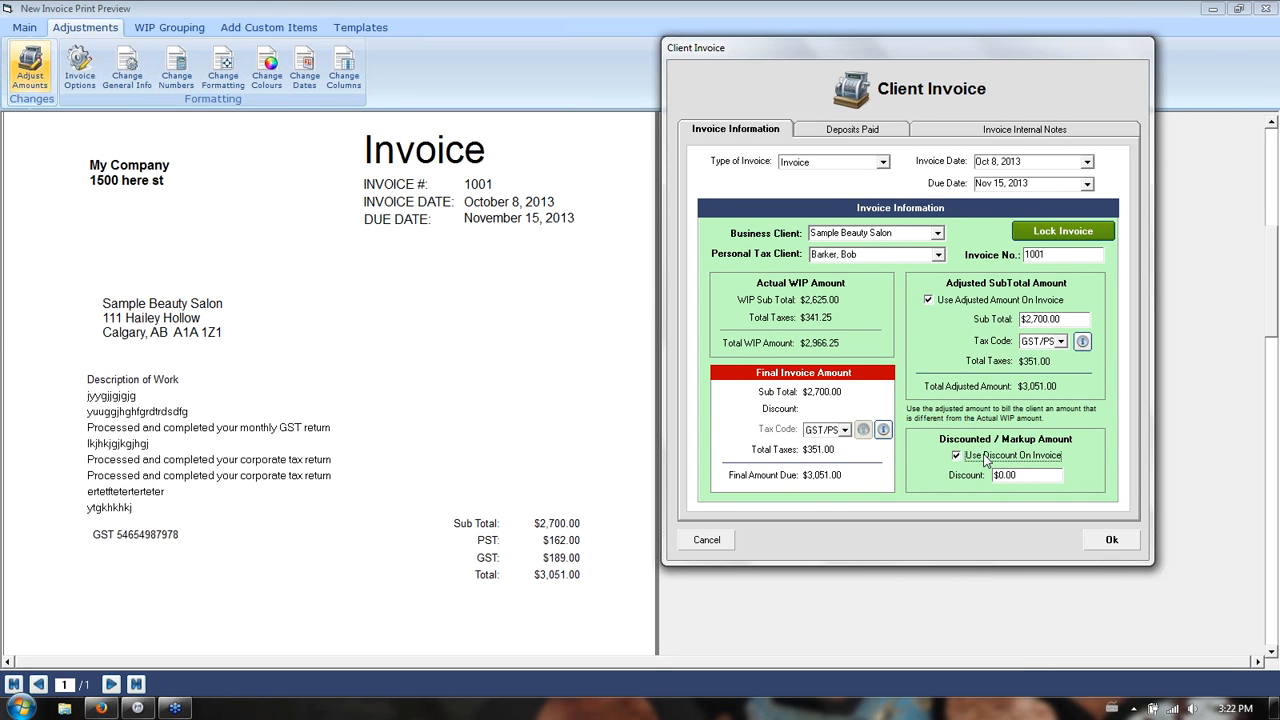
click(1014, 475)
drag(1014, 475, 980, 476)
key(BackSpace)
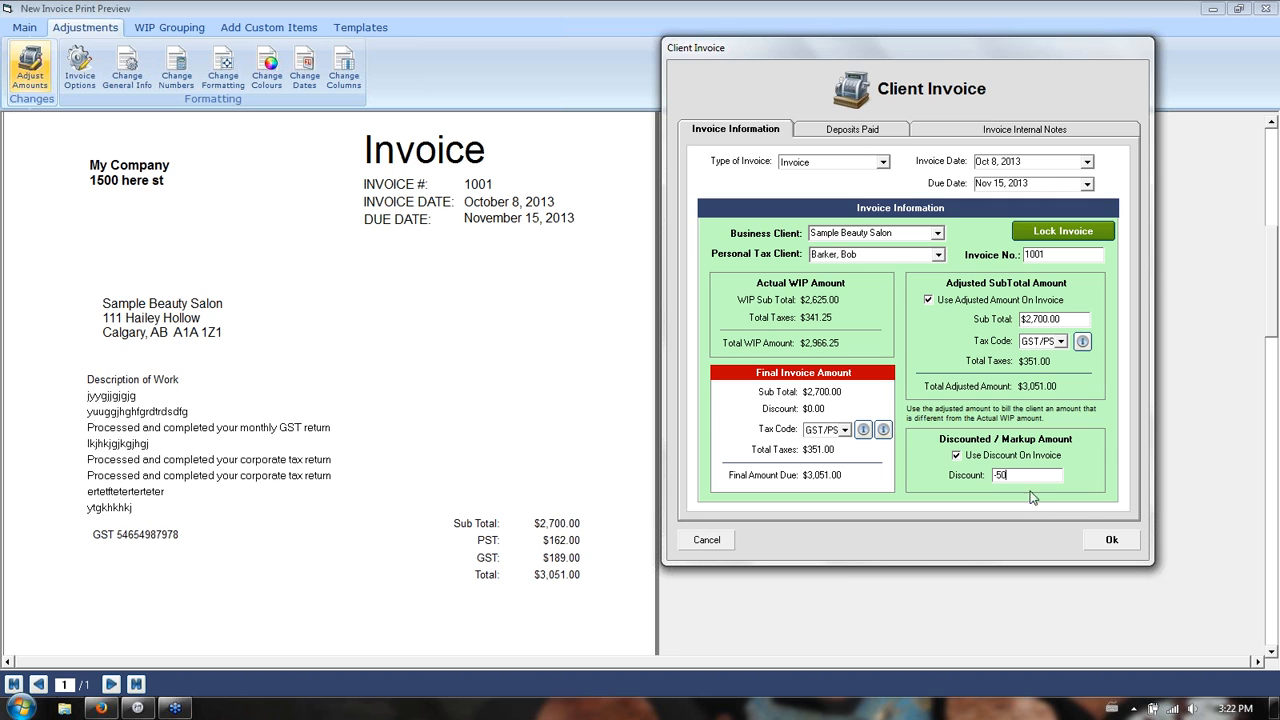
click(1111, 539)
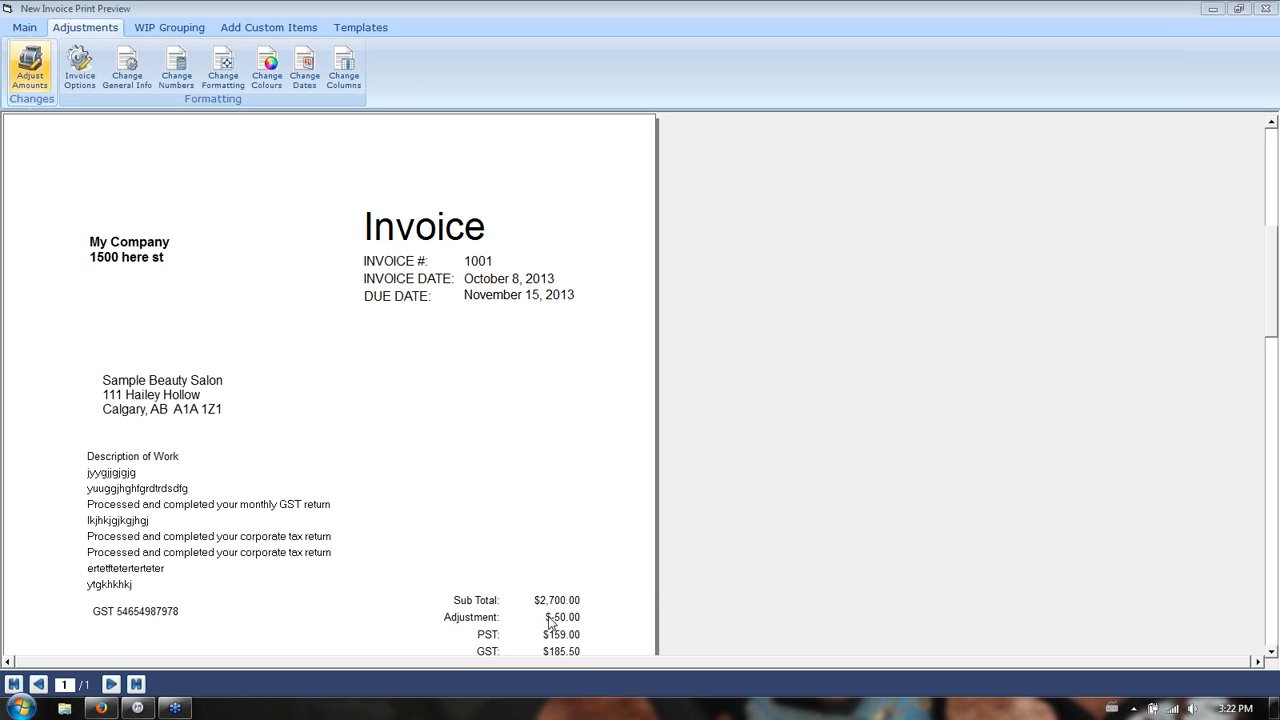
mouse_move(1270, 303)
mouse_down()
mouse_move(1273, 345)
mouse_move(1271, 306)
mouse_up()
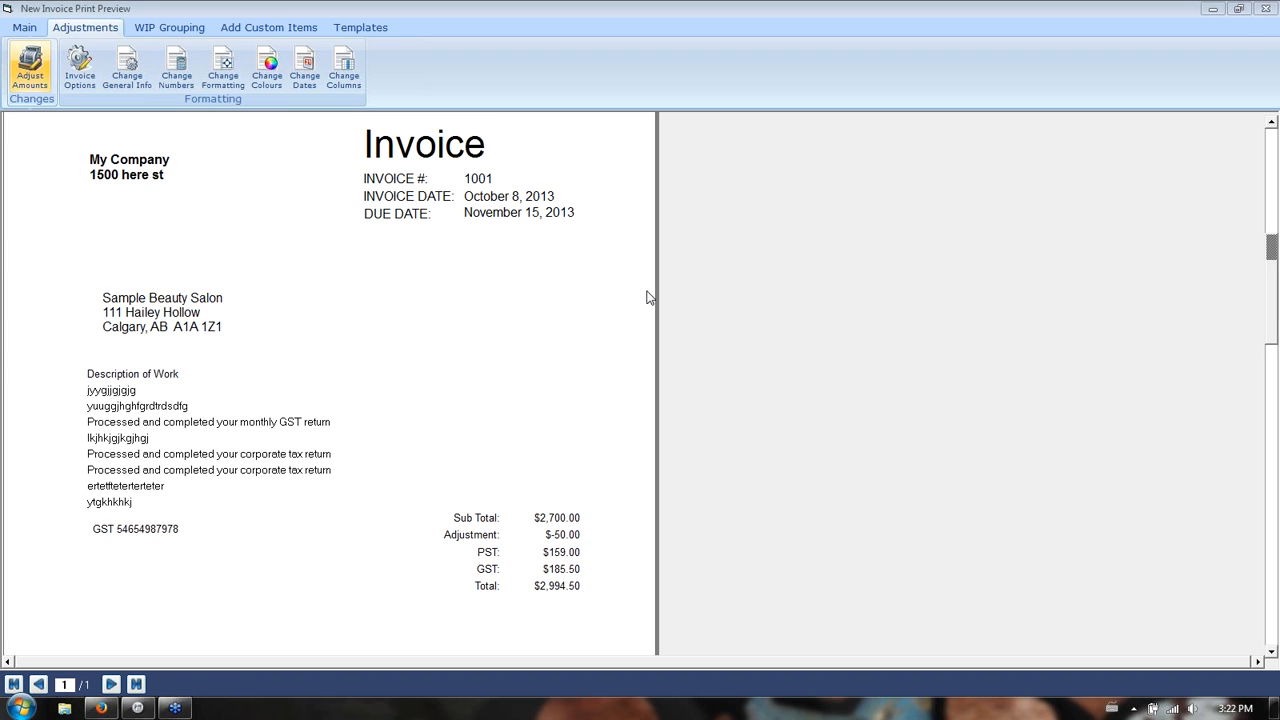
Look through the saved custom invoice items and close the custom item windows without saving.
click(266, 28)
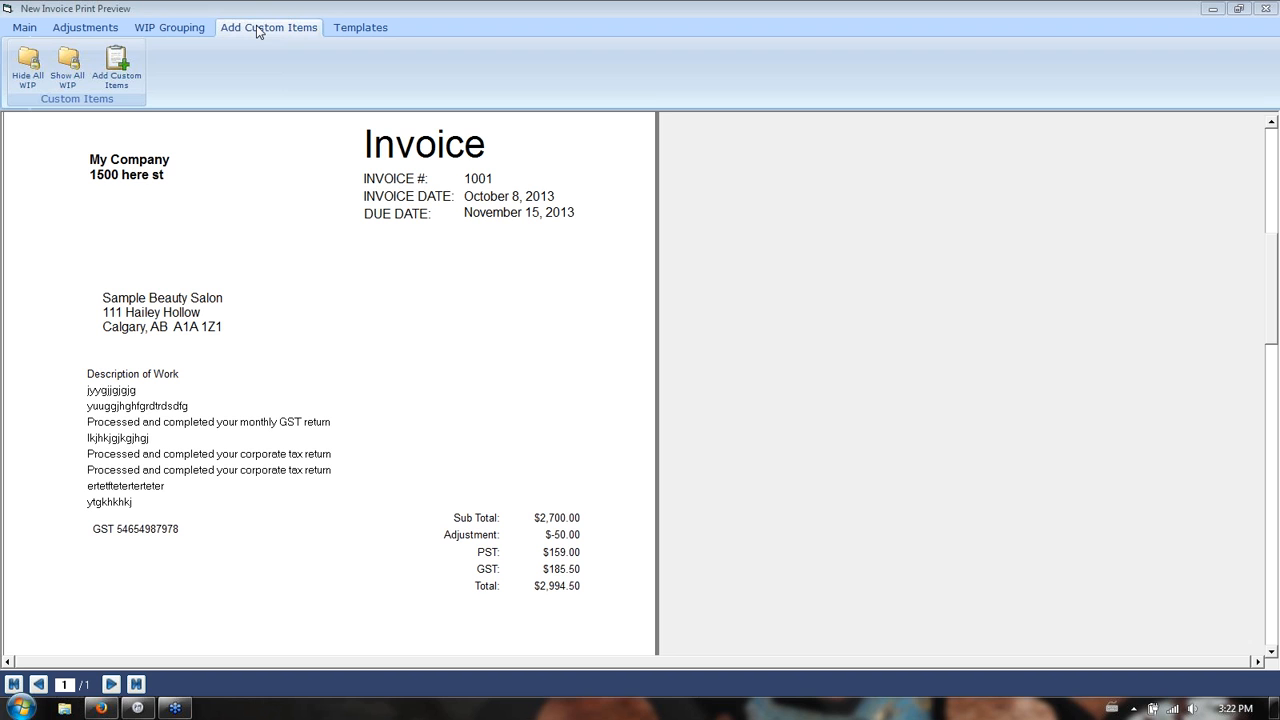
click(117, 65)
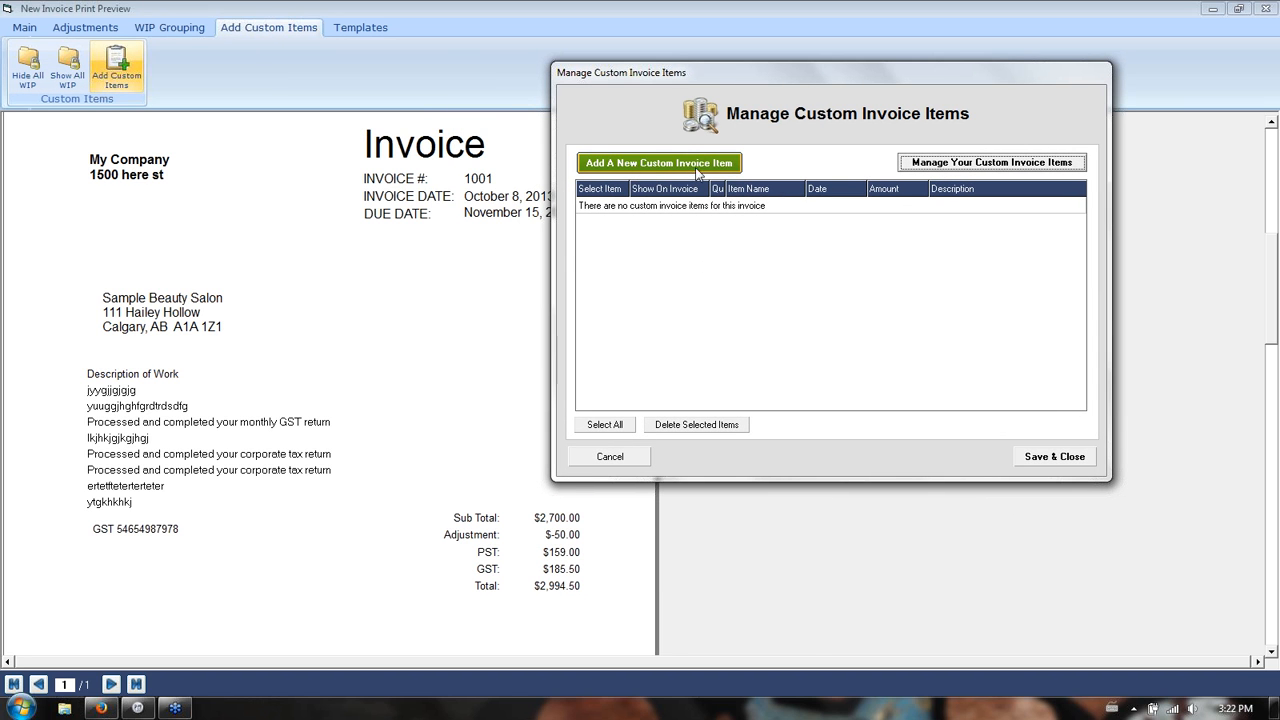
click(998, 164)
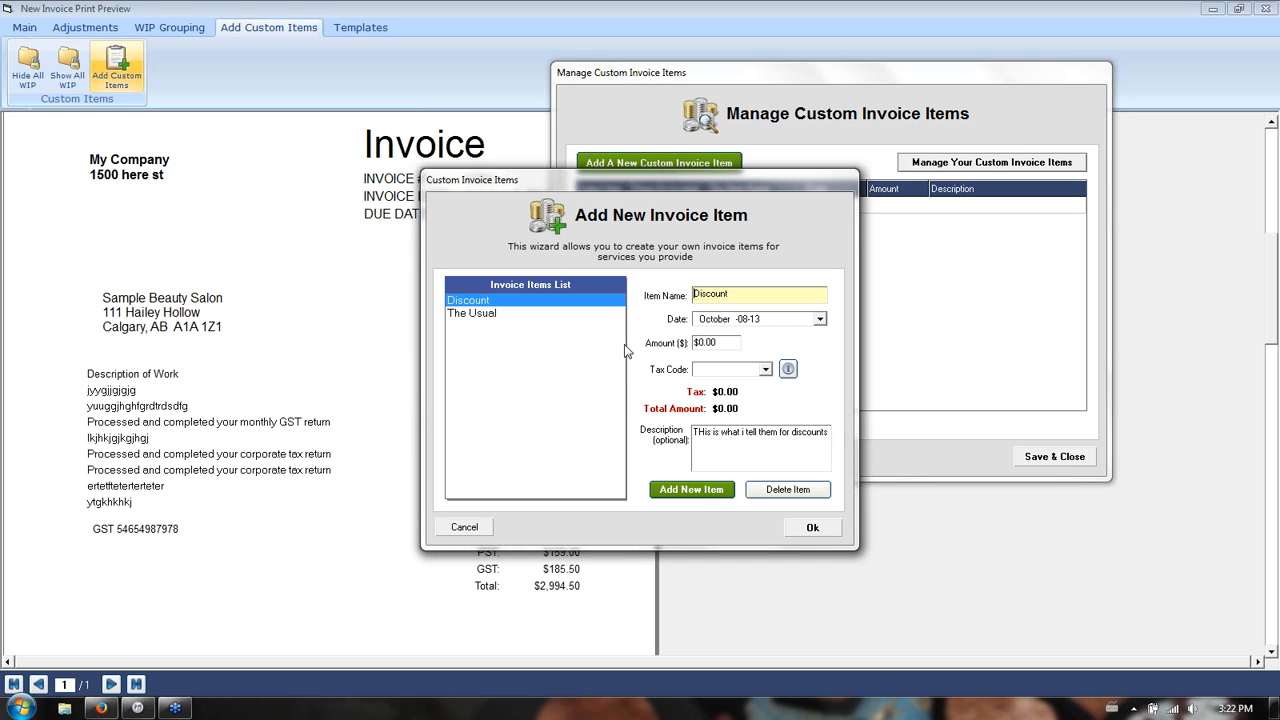
click(476, 527)
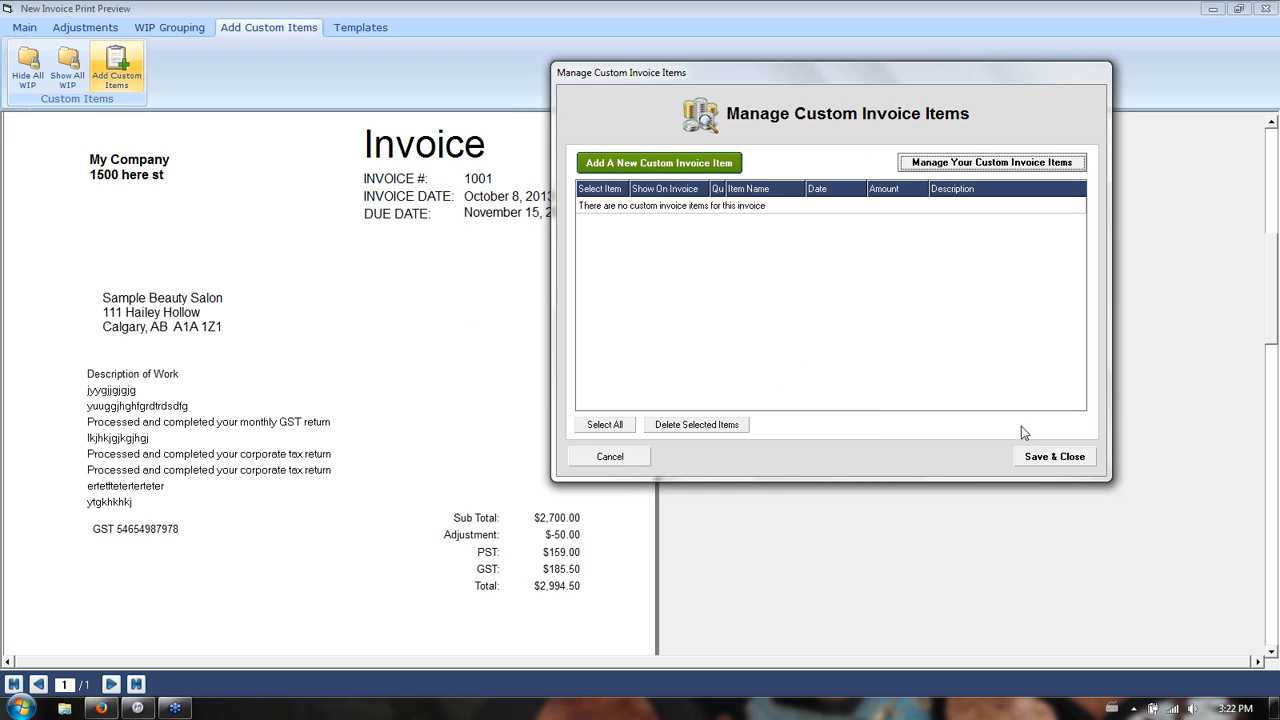
click(645, 458)
Stop using the adjusted amount and the discount on the client invoice.
click(58, 29)
click(30, 68)
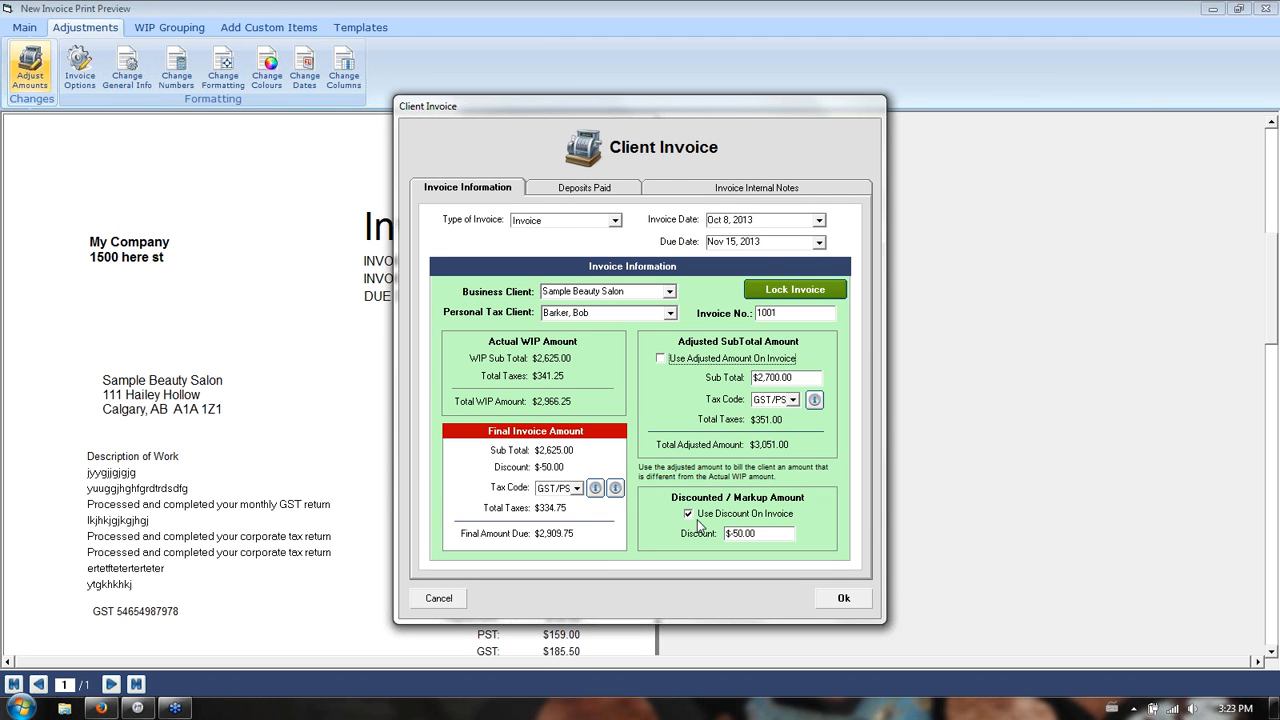
click(689, 513)
click(866, 605)
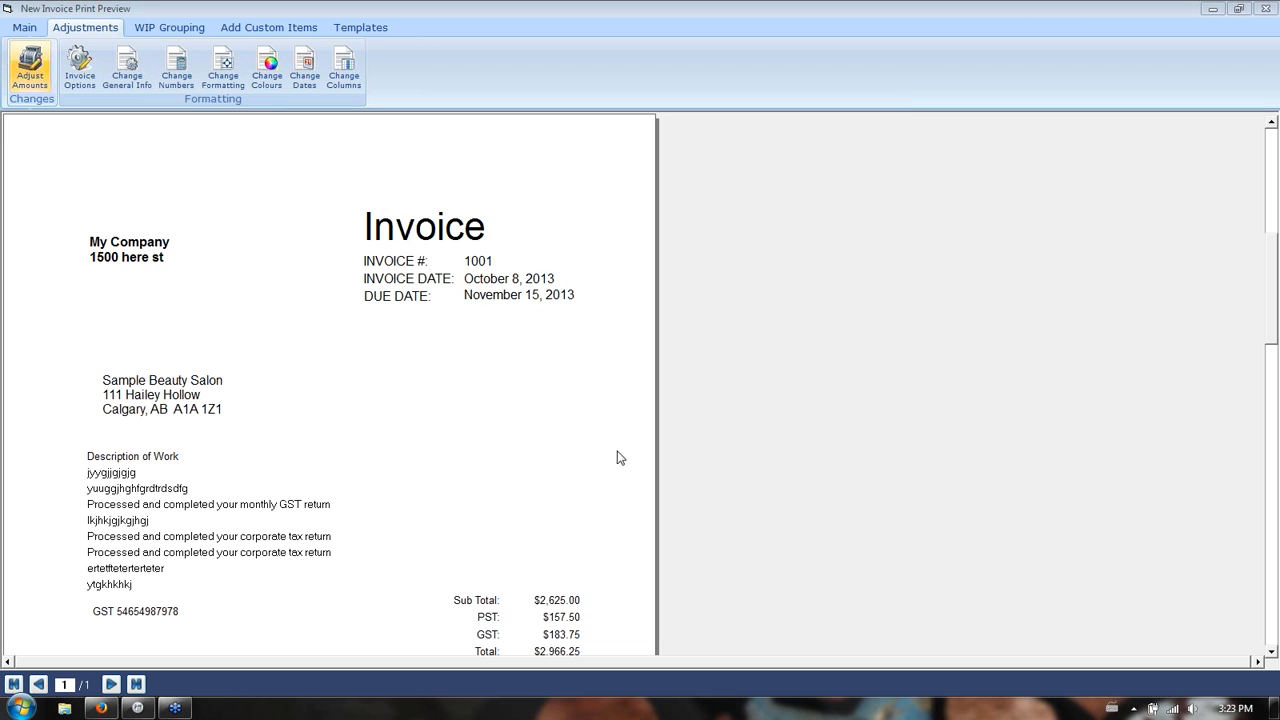
Hide all WIP entries on the invoice.
drag(1277, 312, 1277, 290)
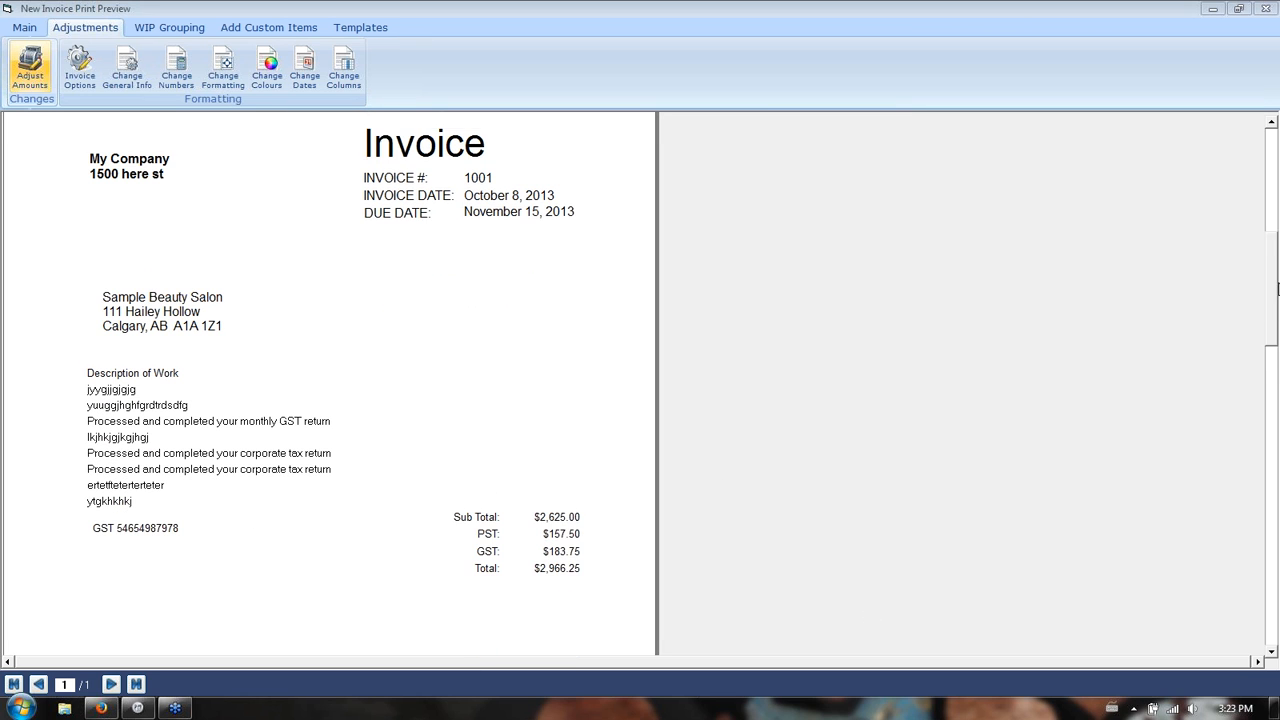
click(252, 27)
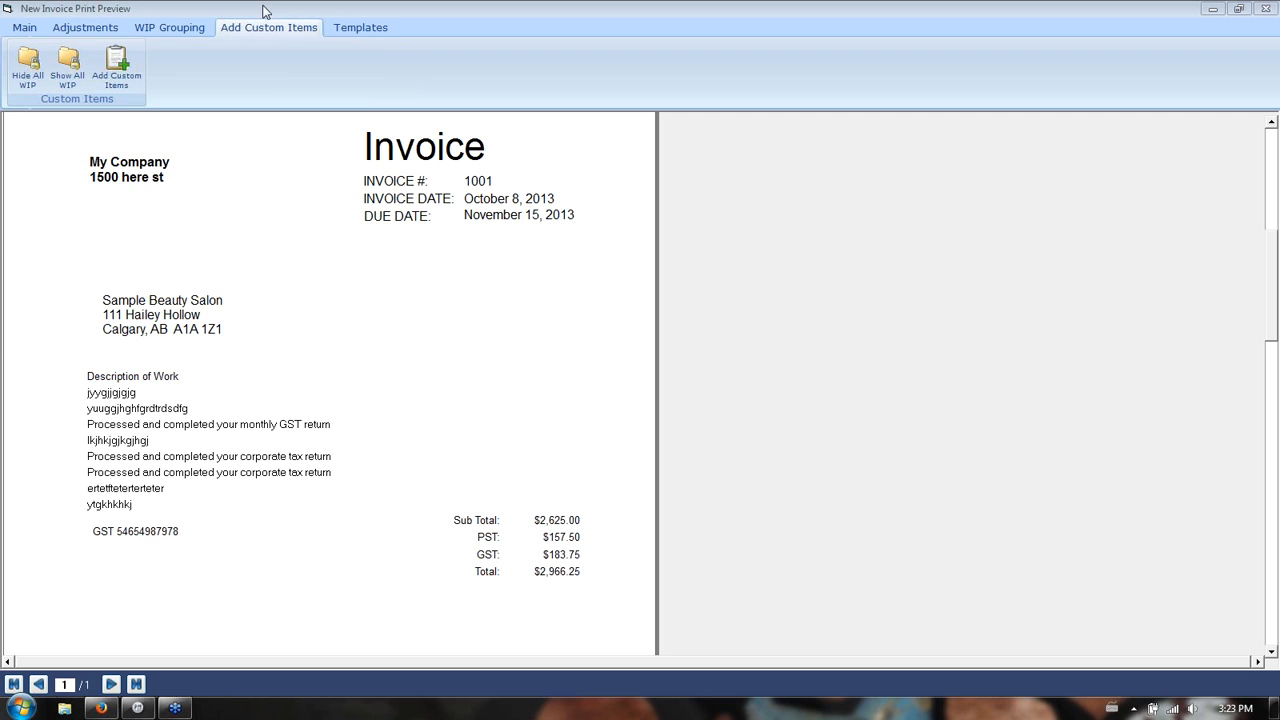
click(25, 75)
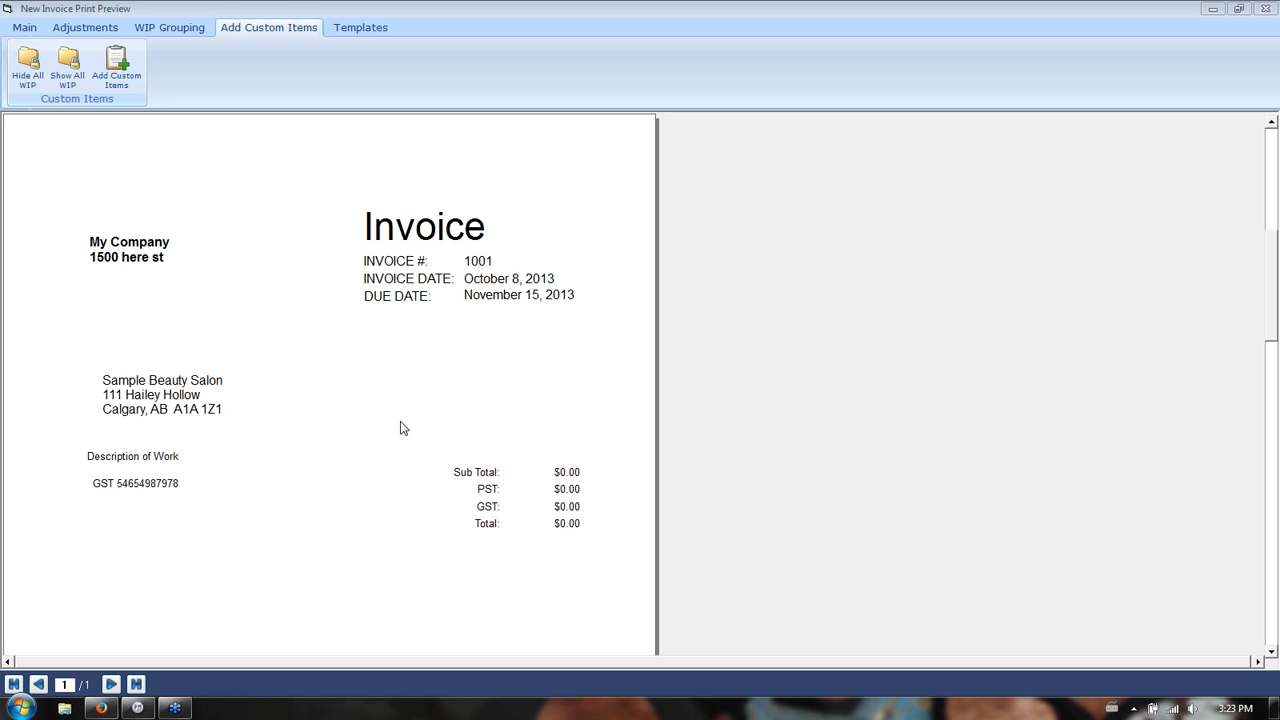
Examine the saved Discount item's name, amount and description in the custom invoice items list.
click(117, 62)
drag(674, 155, 943, 87)
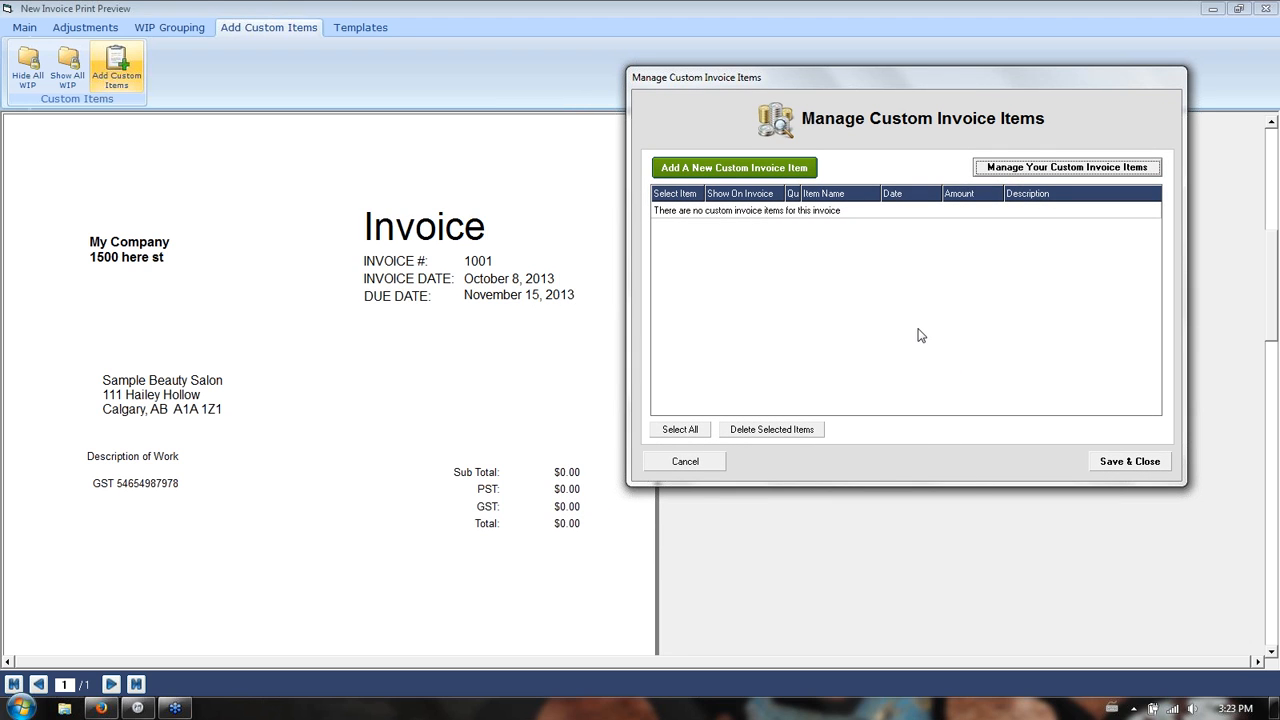
click(1058, 168)
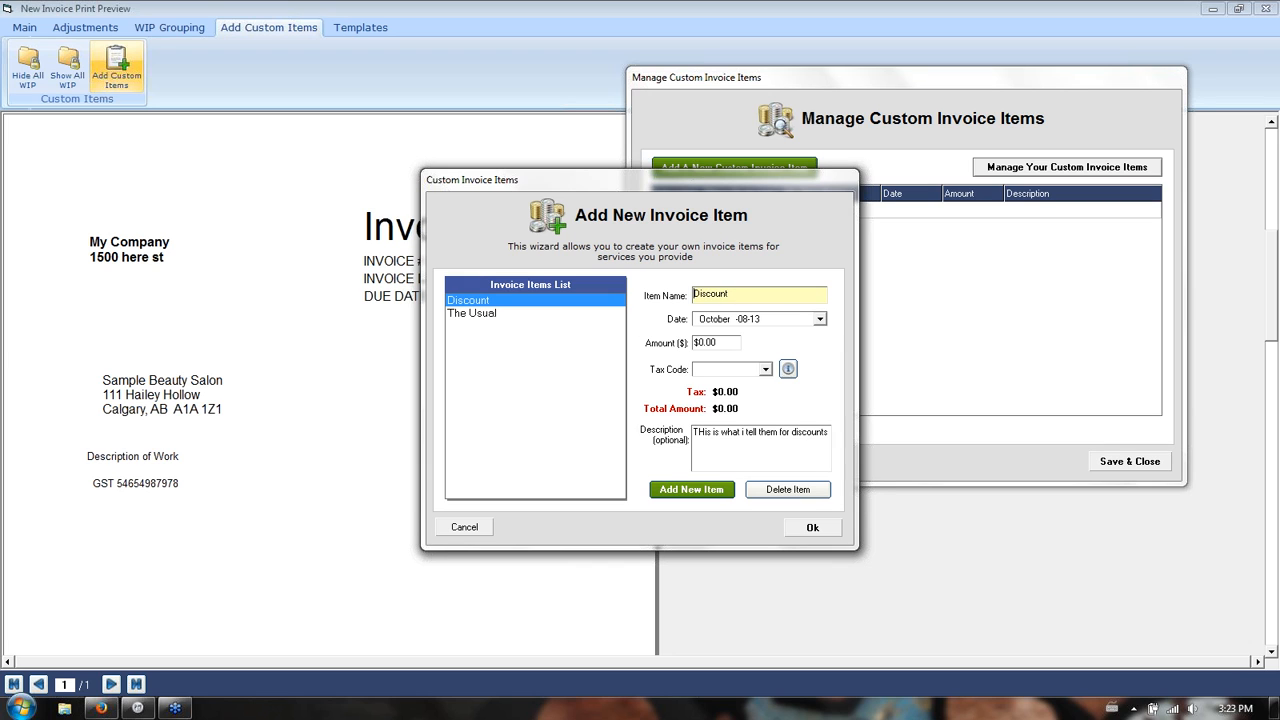
drag(729, 294, 692, 294)
click(763, 291)
mouse_move(828, 432)
mouse_down()
mouse_move(694, 432)
mouse_move(811, 432)
mouse_up()
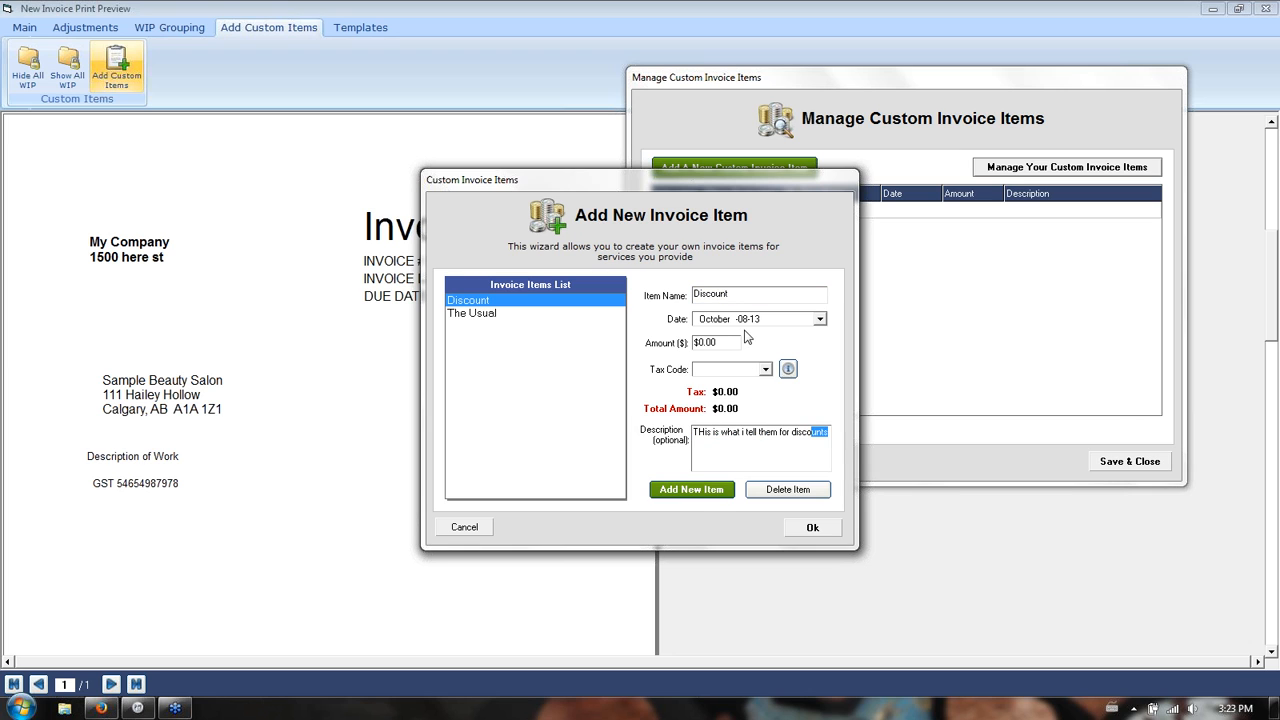
click(811, 432)
click(482, 528)
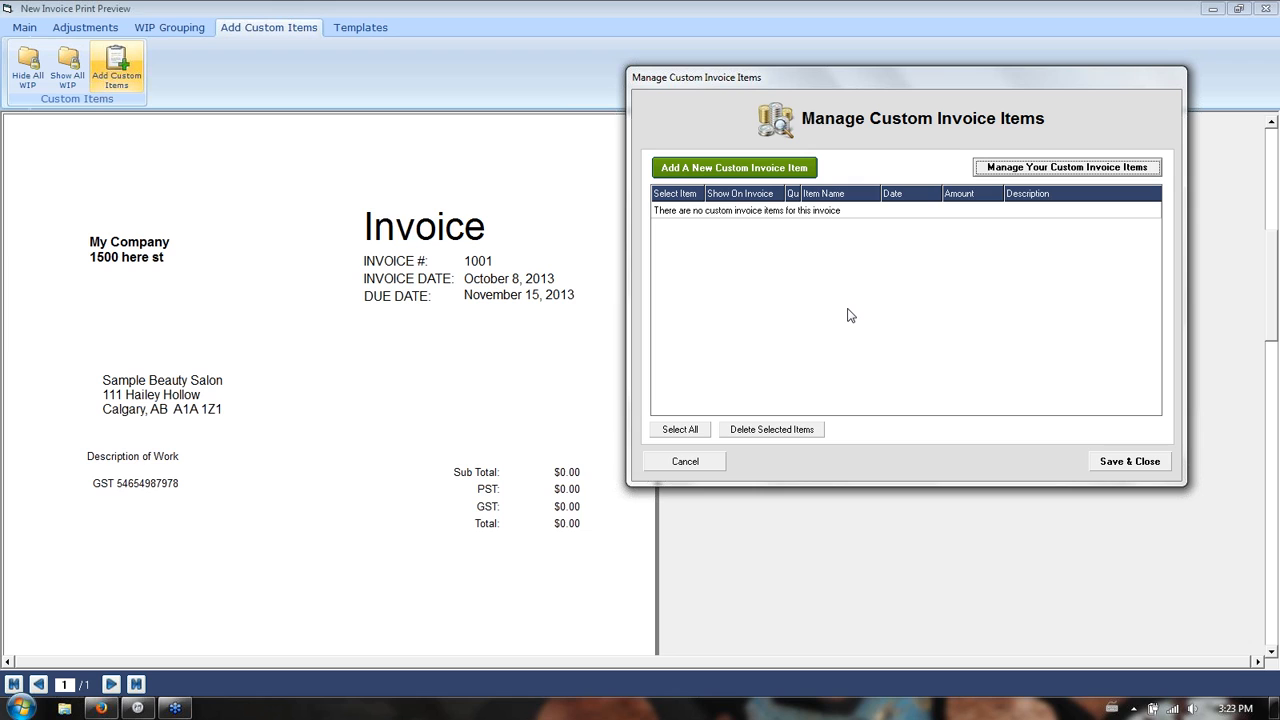
Add the custom item The Usual to the invoice with an amount of 2700 and save it.
click(797, 170)
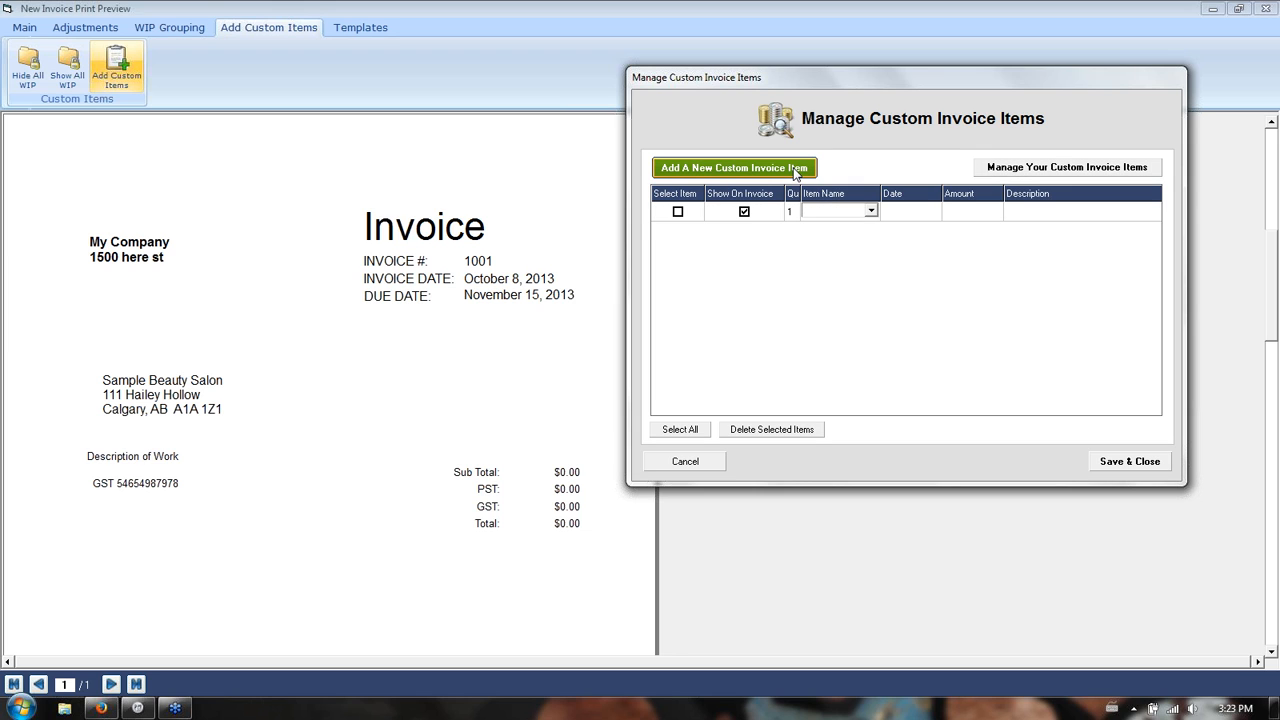
click(871, 211)
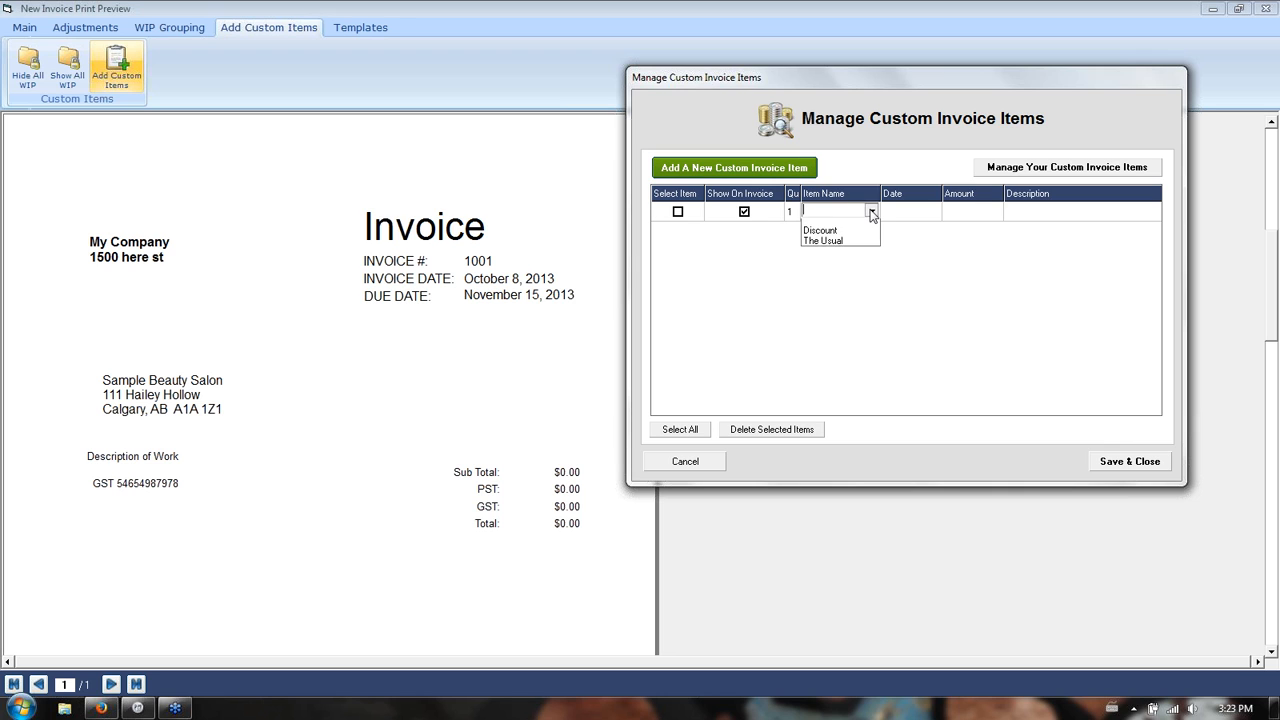
click(840, 246)
click(958, 212)
text(2700)
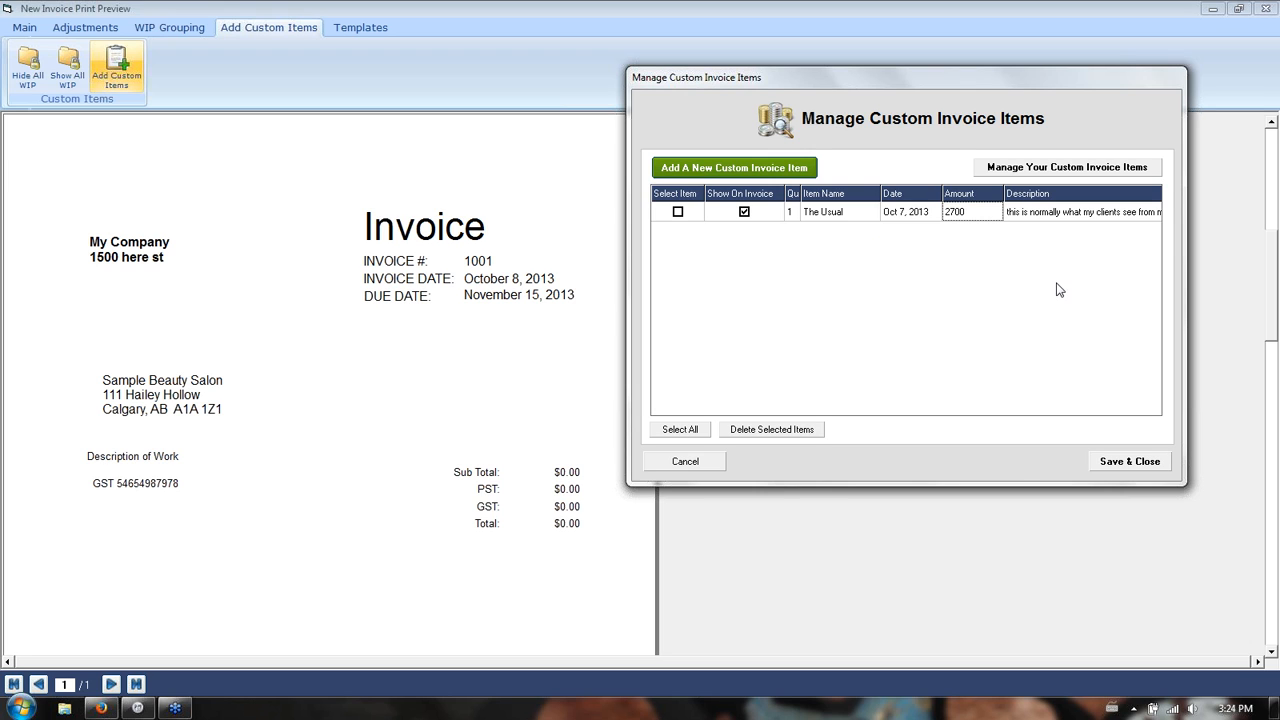
click(1137, 463)
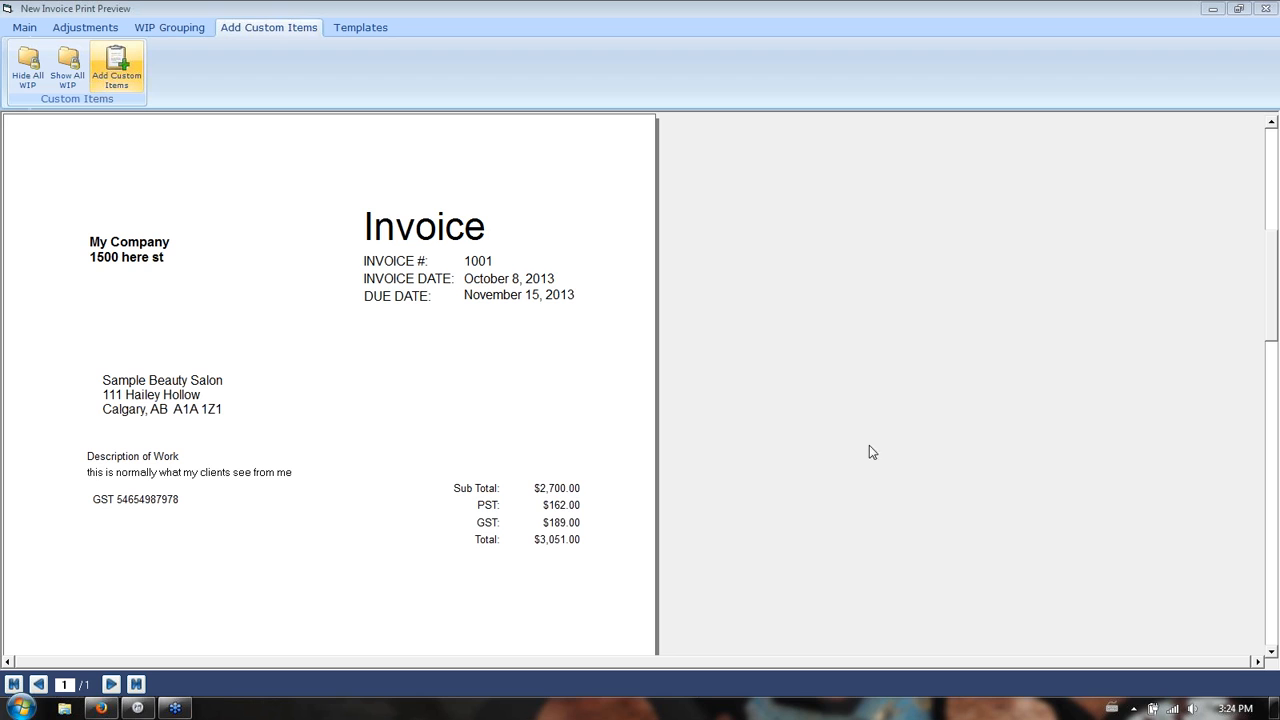
Post the Sample Beauty Salon invoice and close its print preview.
click(24, 27)
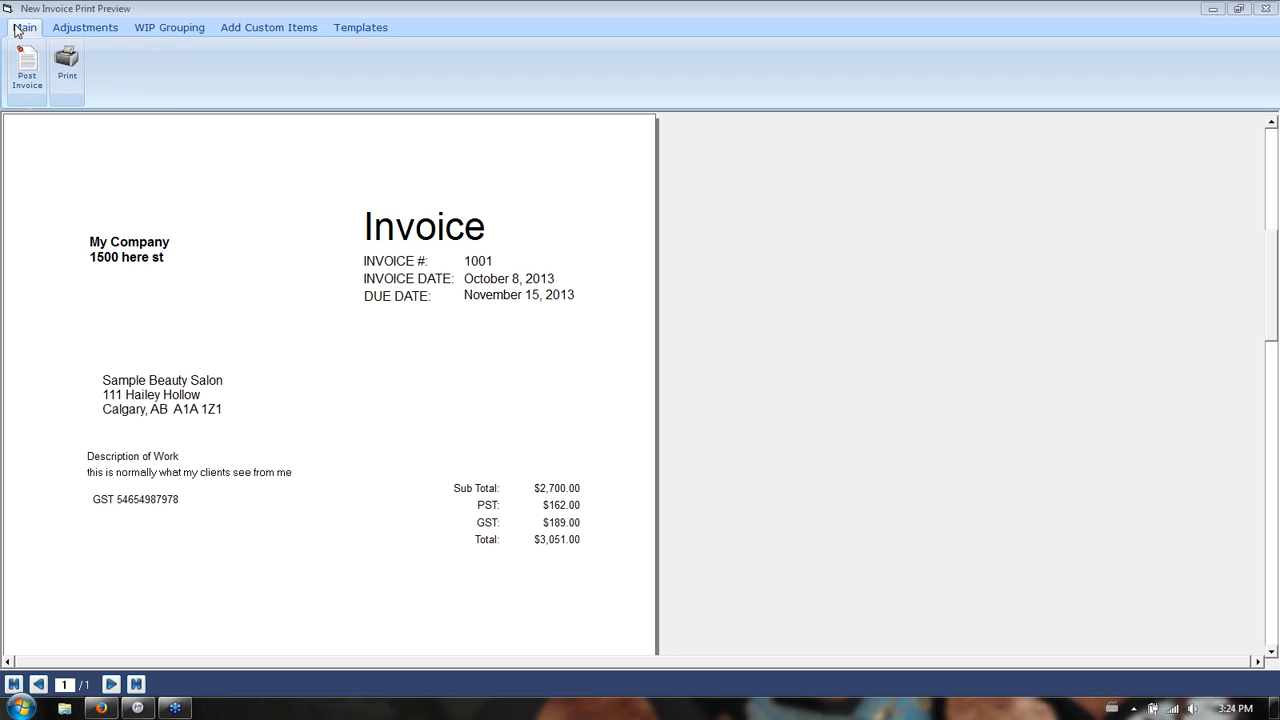
click(25, 86)
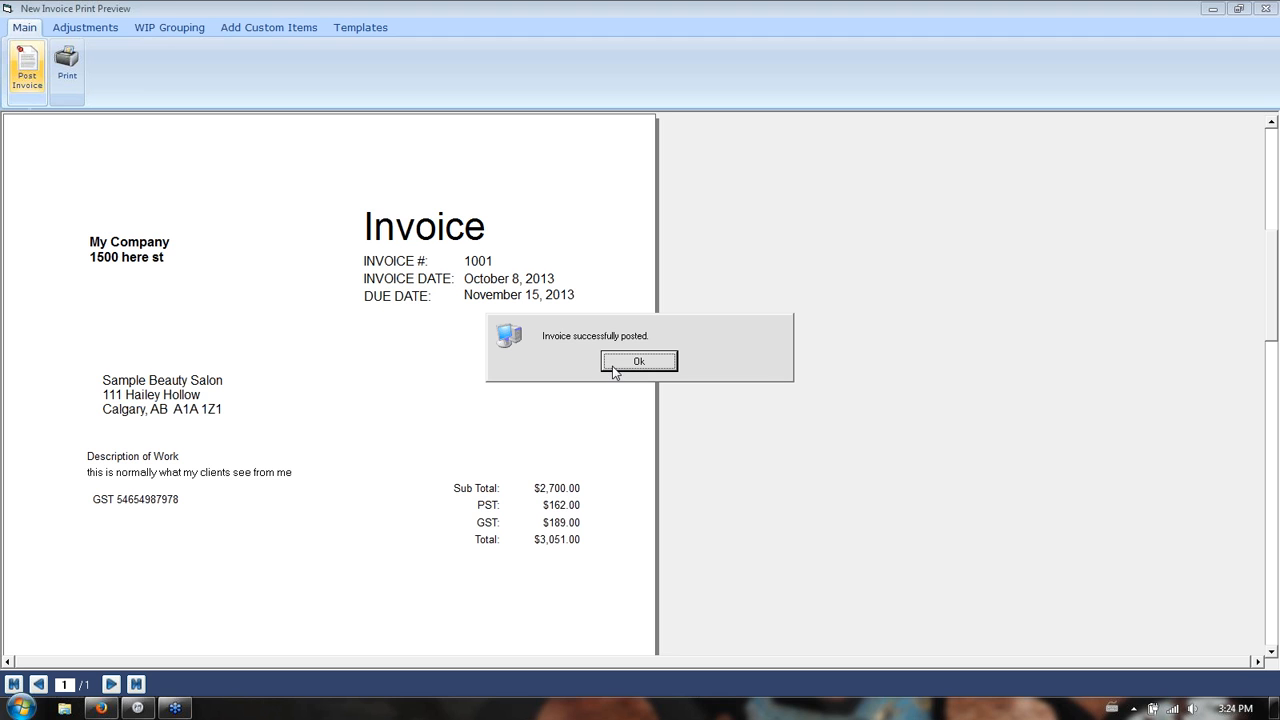
click(638, 361)
click(1266, 8)
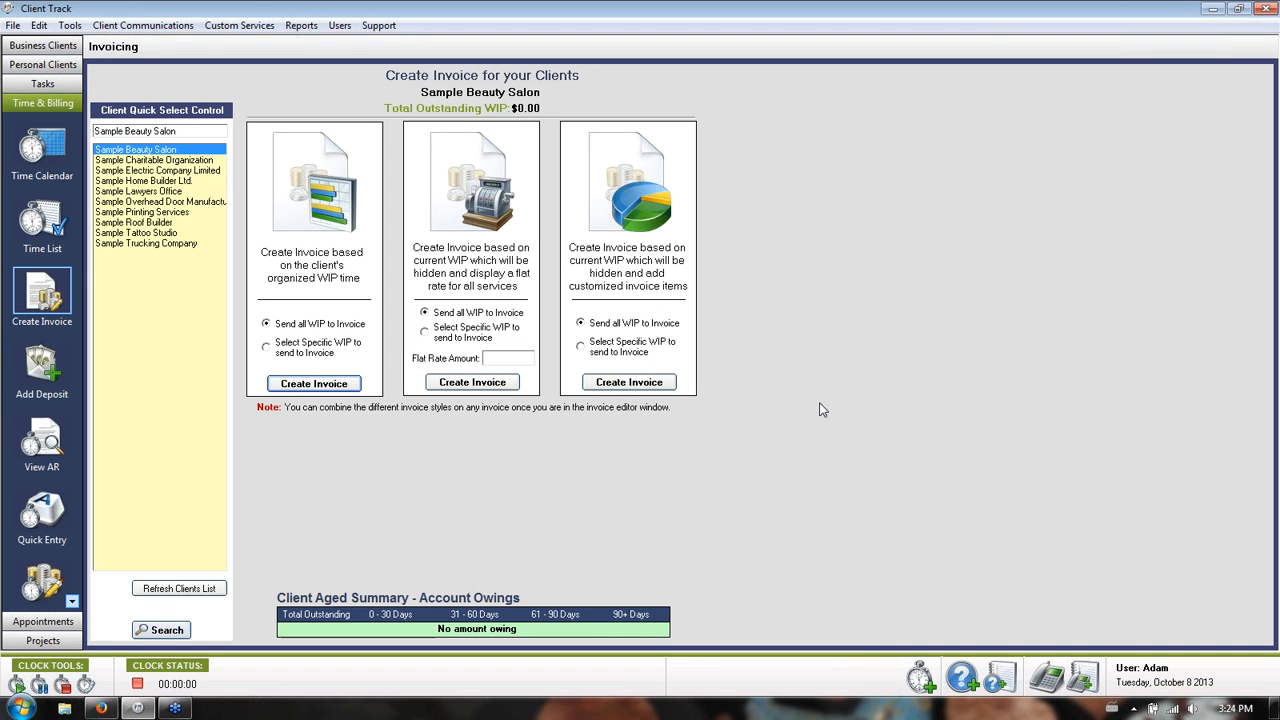
Search the accounts receivable for Sample Beauty Salon across all AR dates and look over the invoice's amount columns.
click(44, 438)
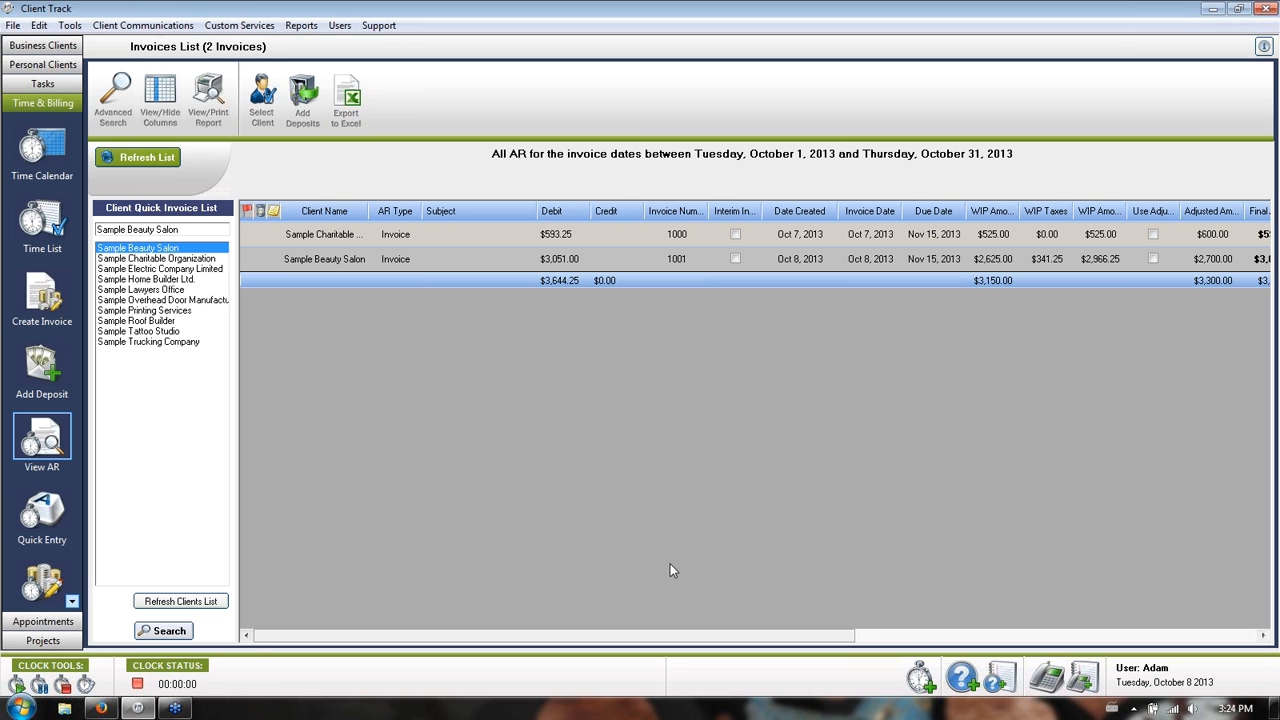
click(118, 95)
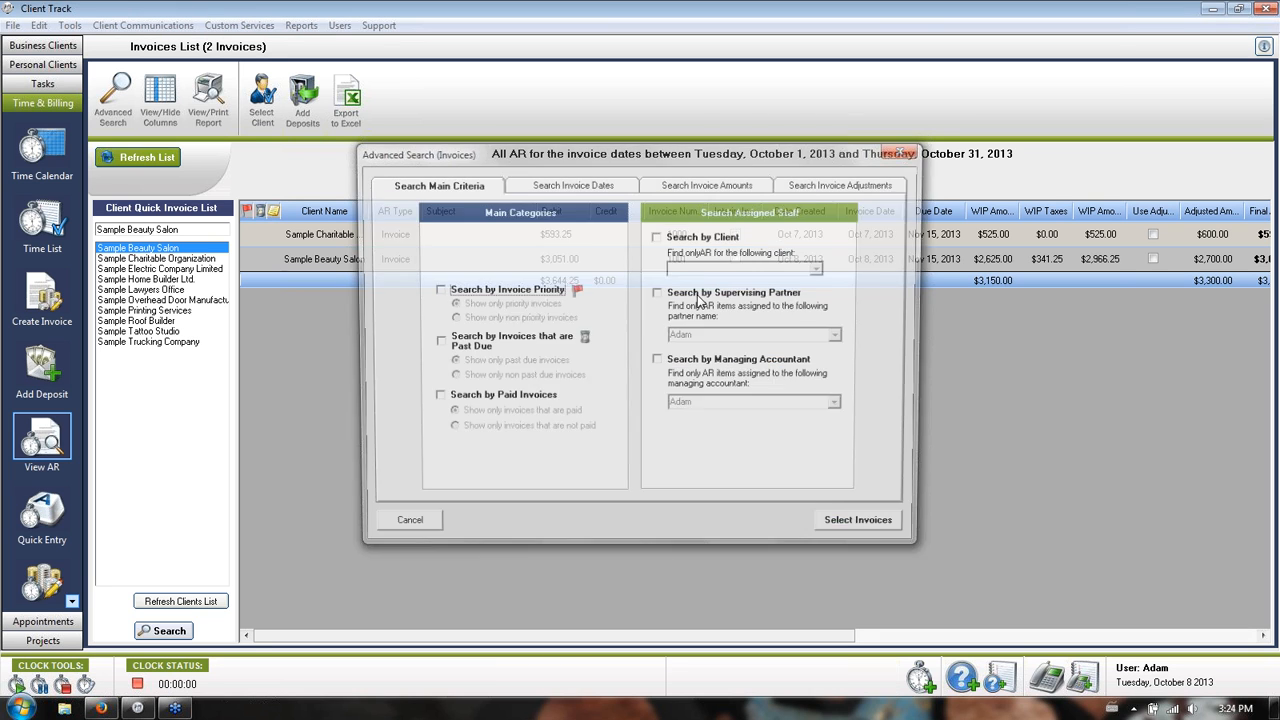
click(657, 237)
click(821, 268)
click(710, 279)
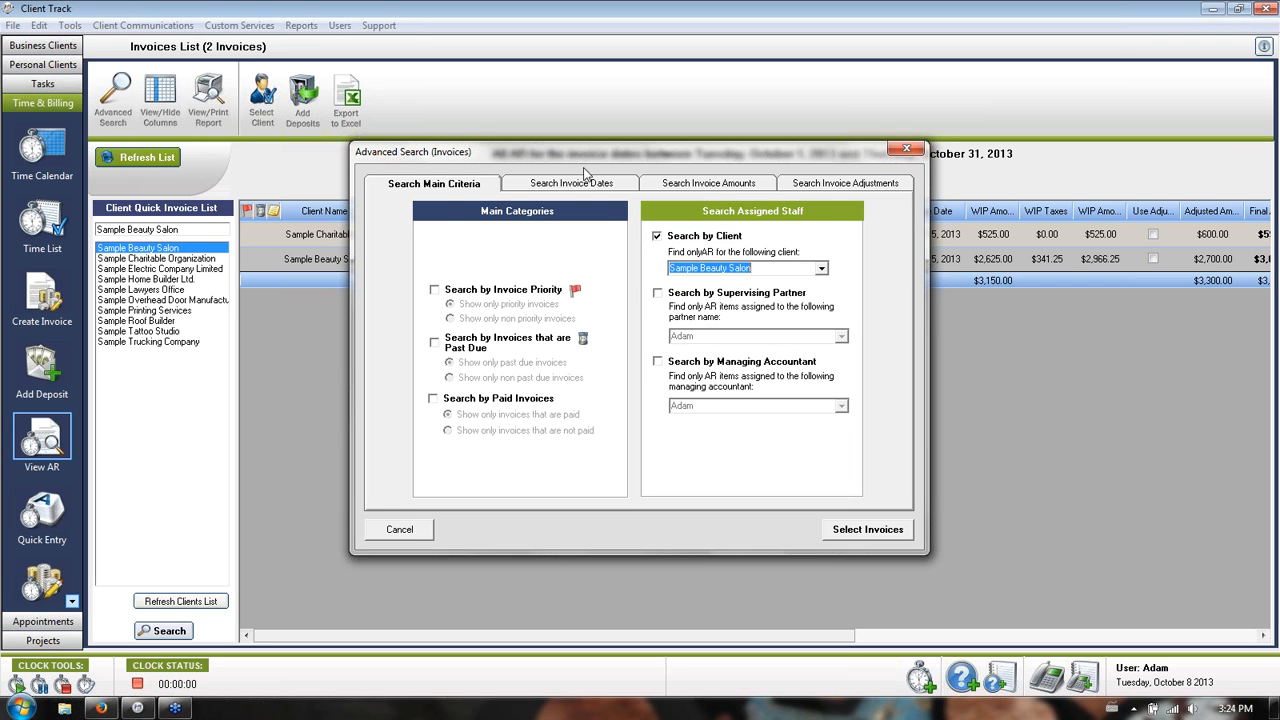
click(586, 180)
click(537, 250)
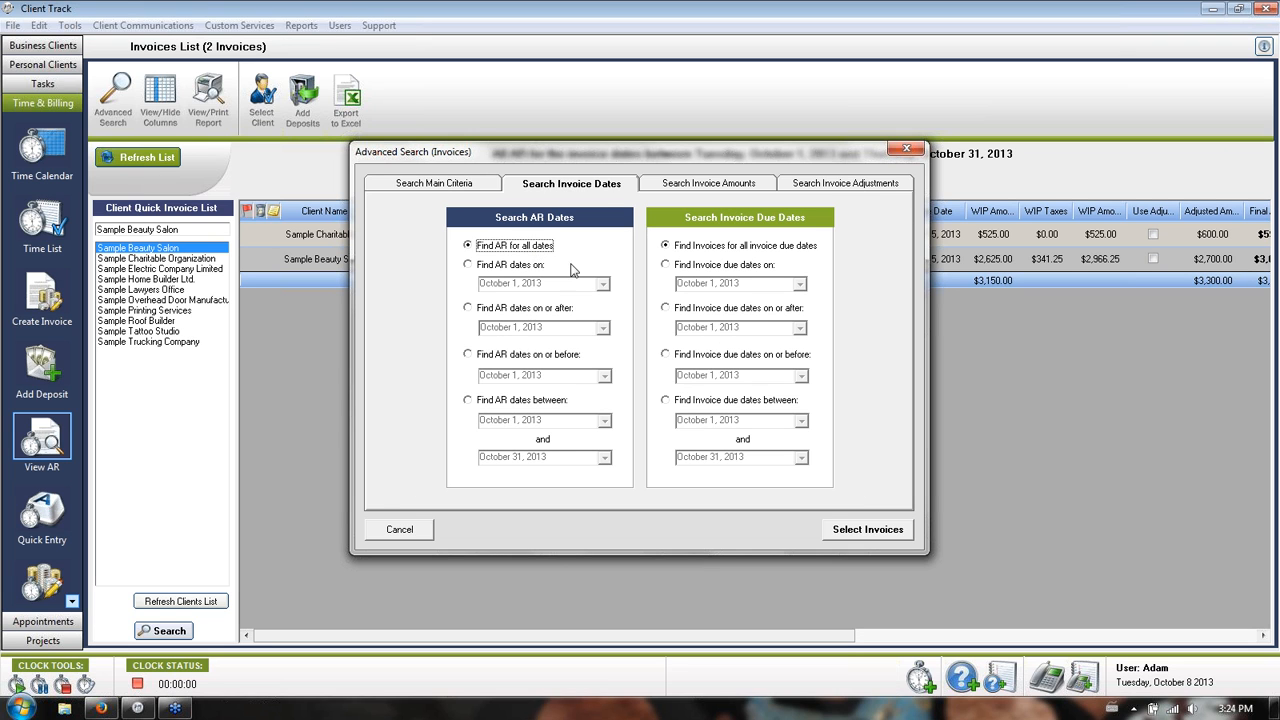
click(866, 530)
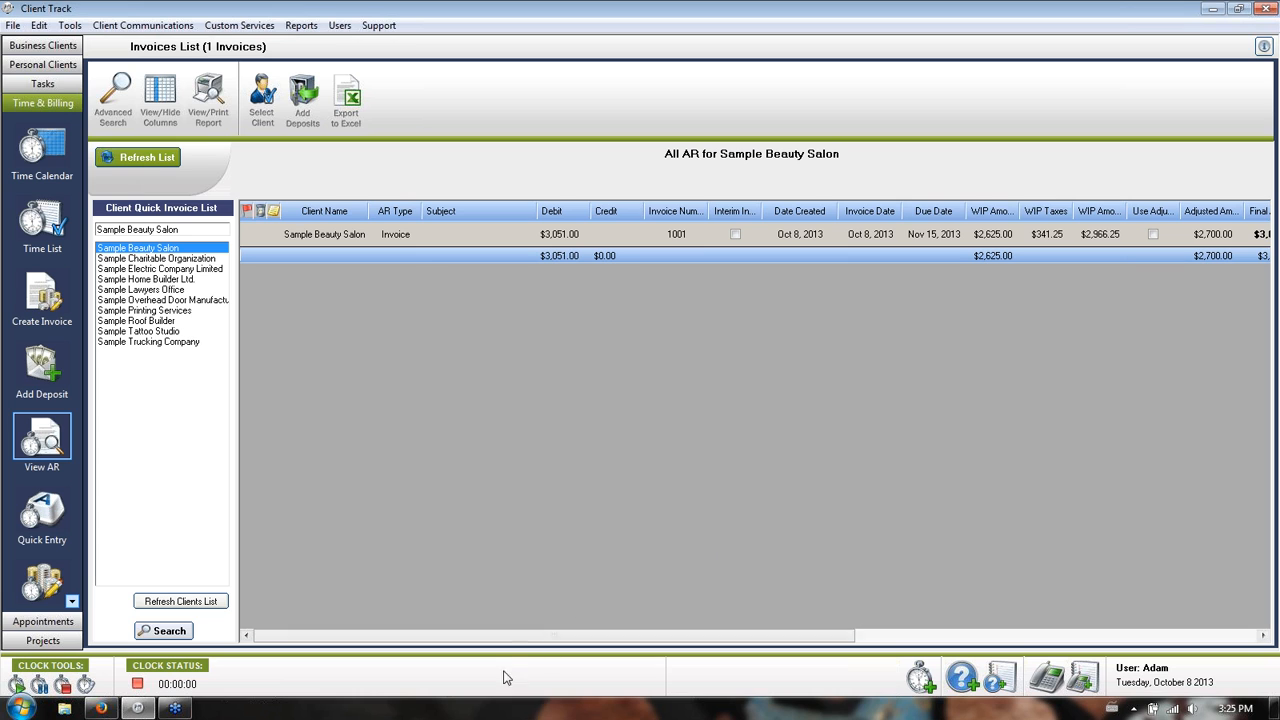
drag(484, 645, 855, 640)
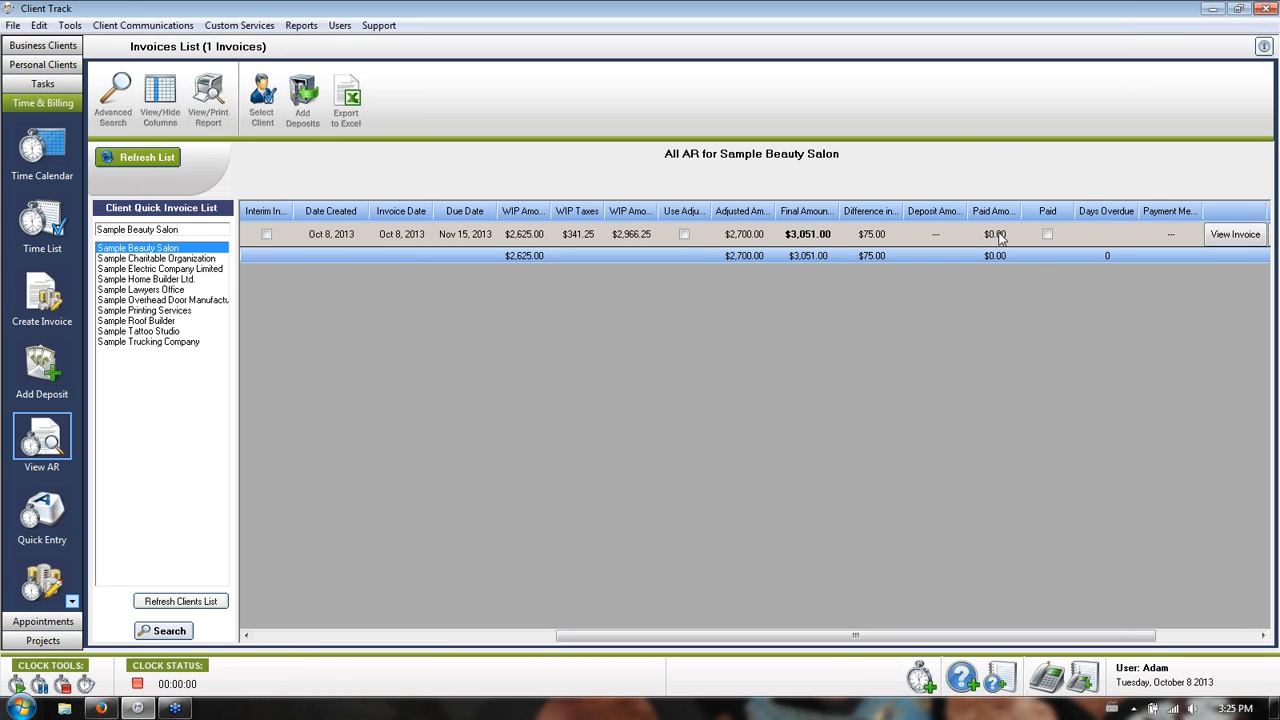
Fill in a client deposit of $500.00 for Sample Beauty Salon, deposited on October 8, 2013.
click(30, 370)
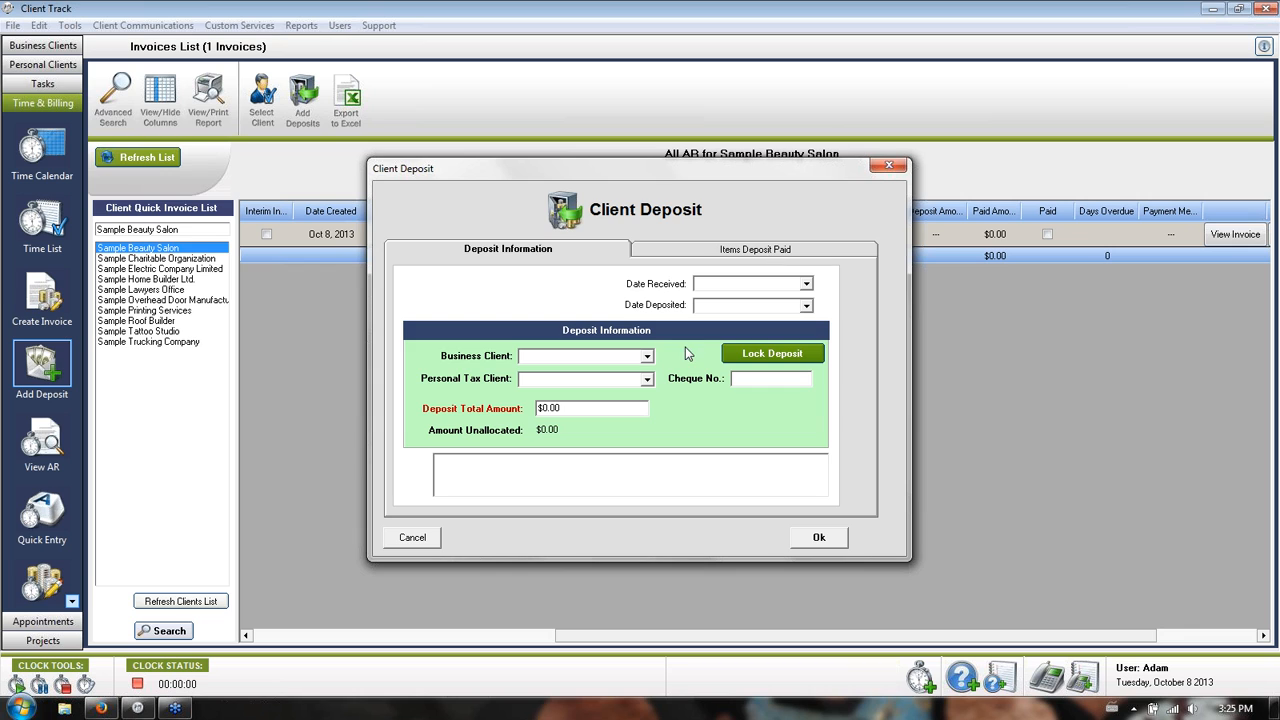
click(646, 358)
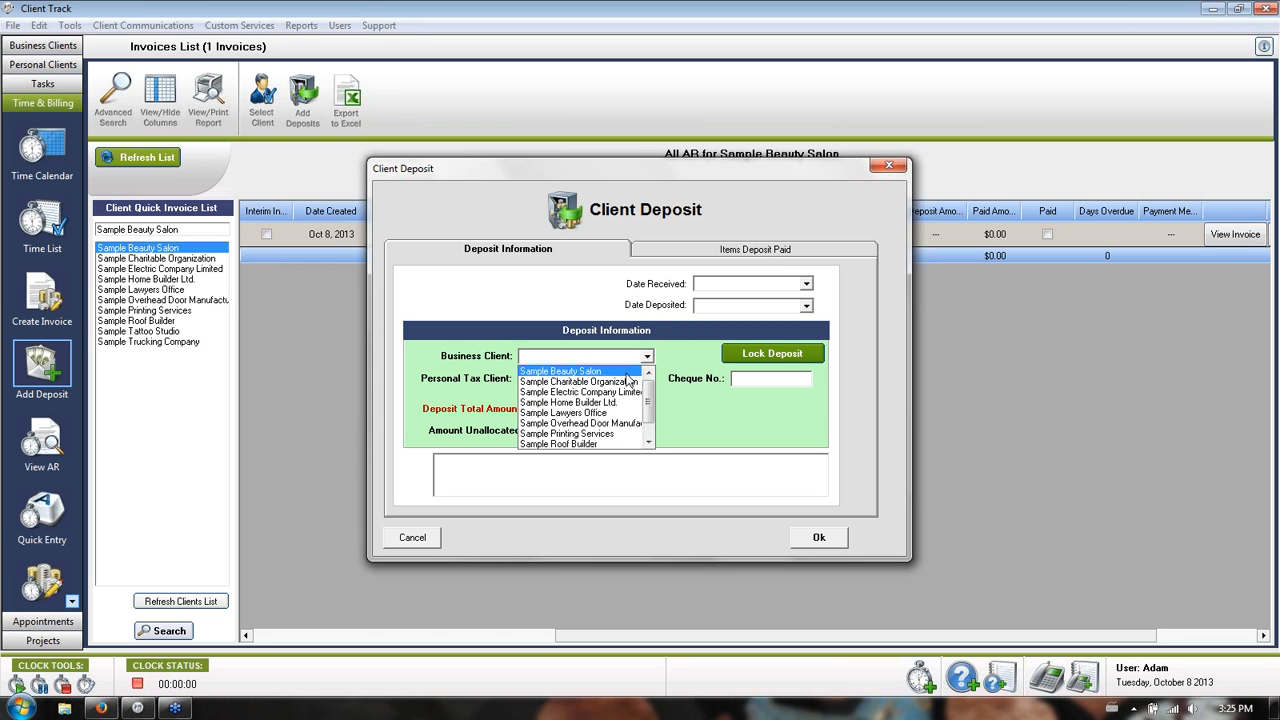
click(595, 371)
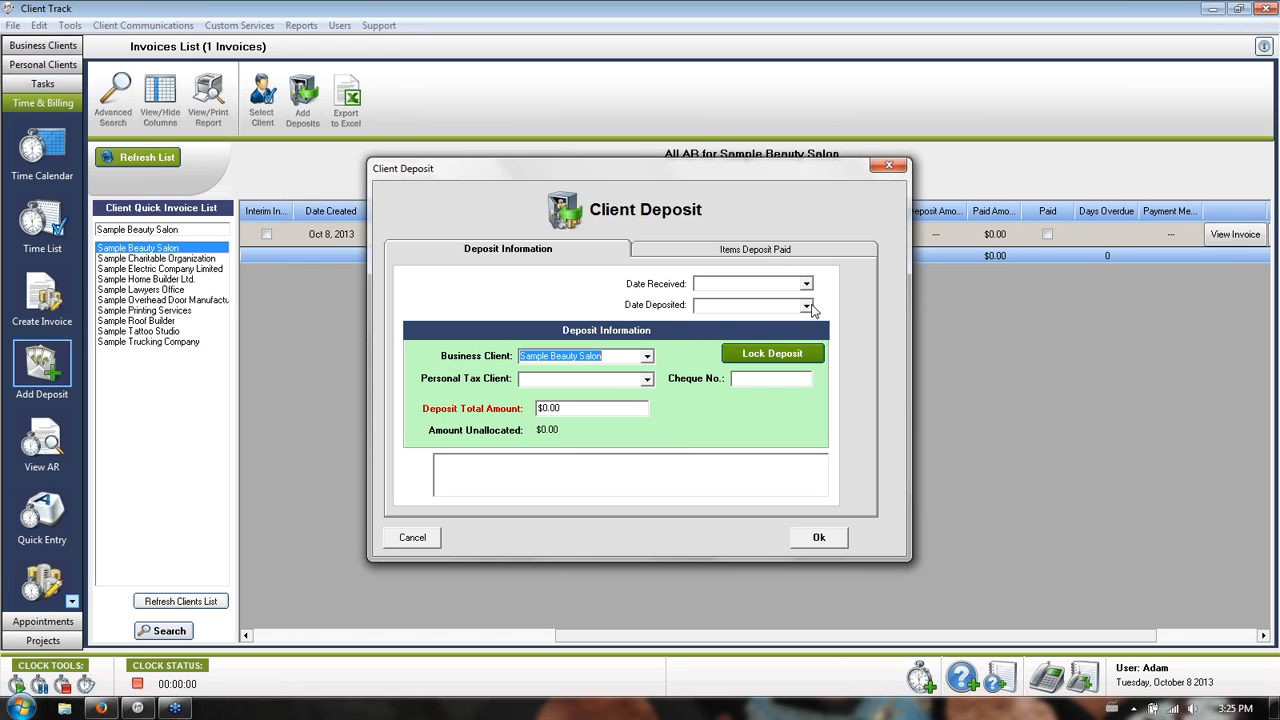
click(807, 306)
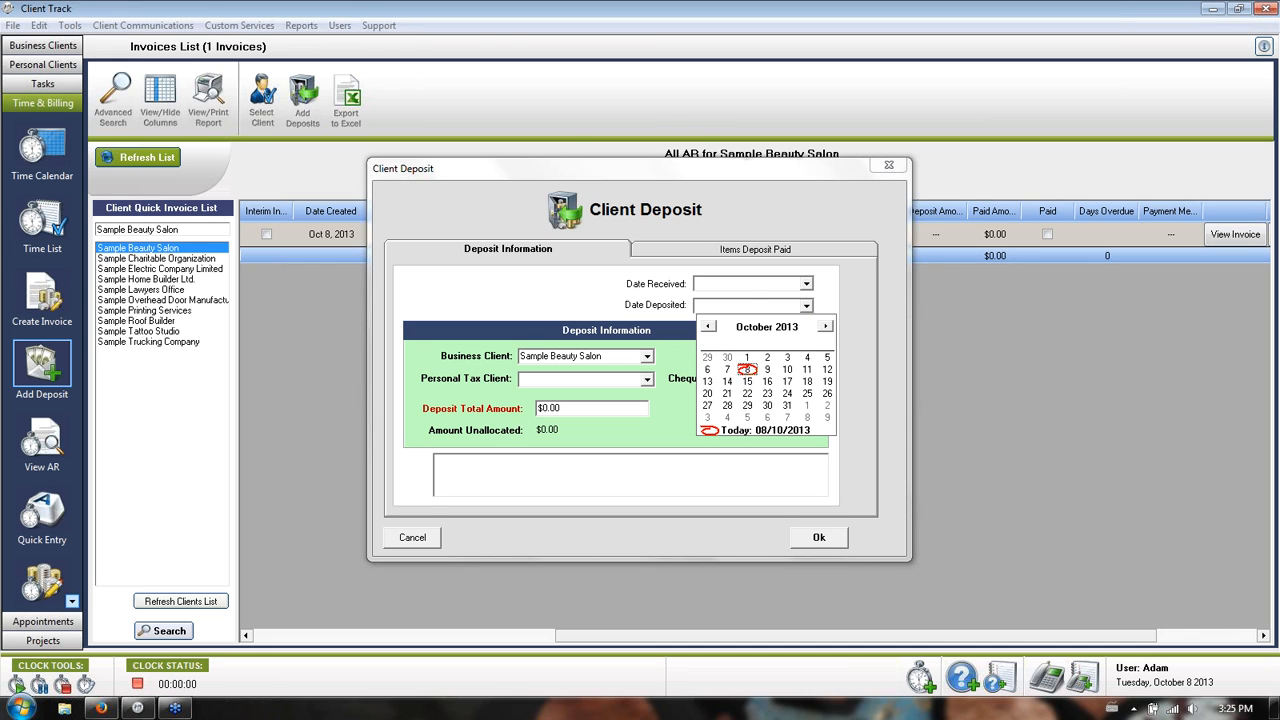
click(747, 369)
click(580, 408)
text(500)
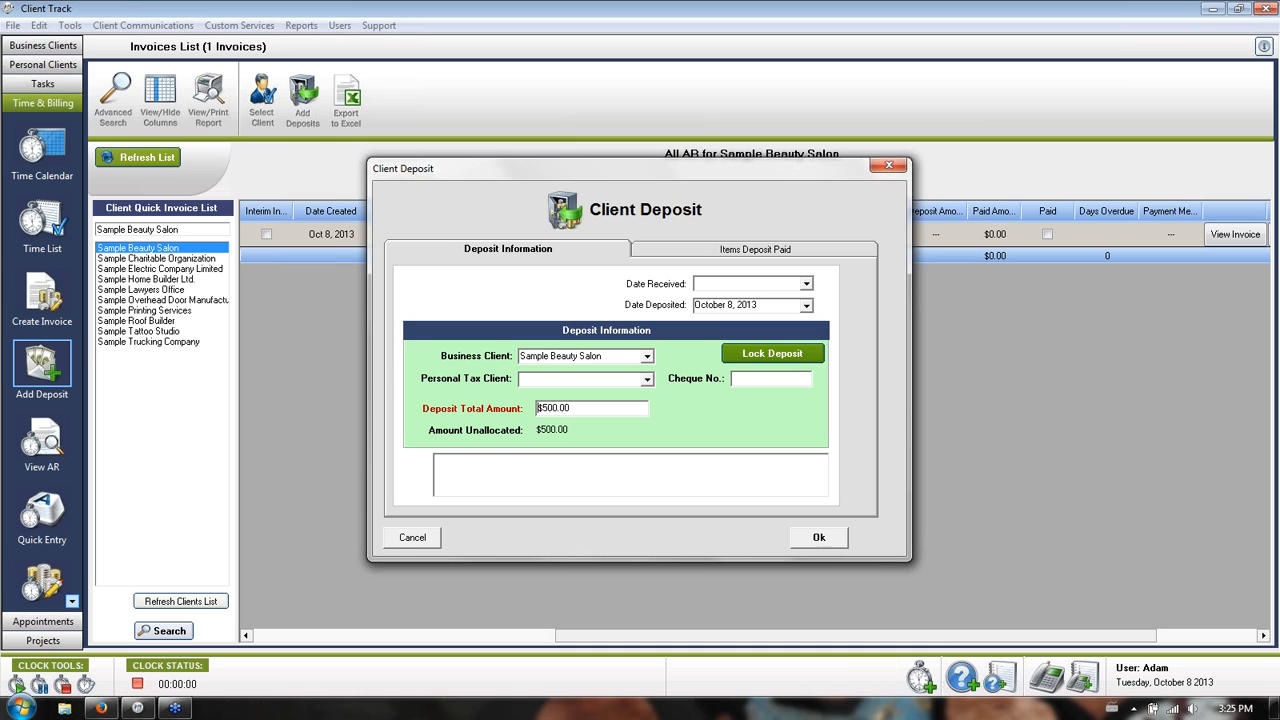
Add two invoice allocation rows to the deposit and cancel the deposit without saving.
click(747, 248)
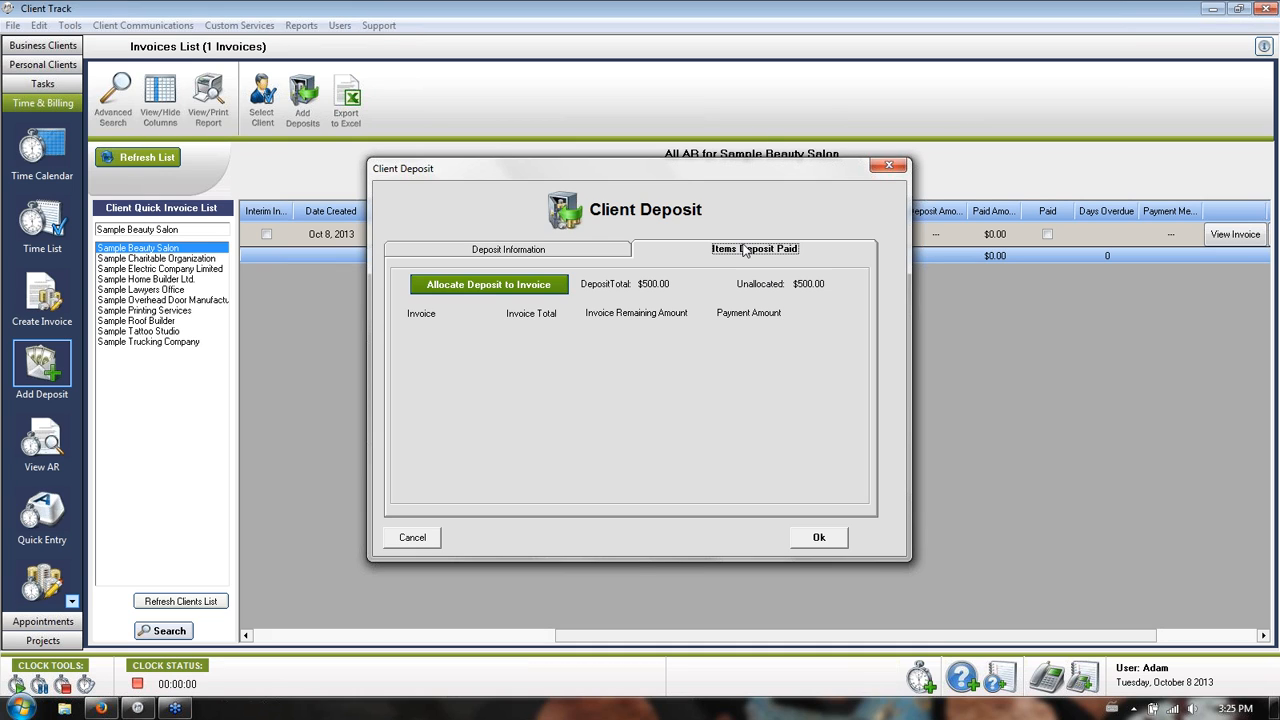
click(506, 288)
click(506, 288)
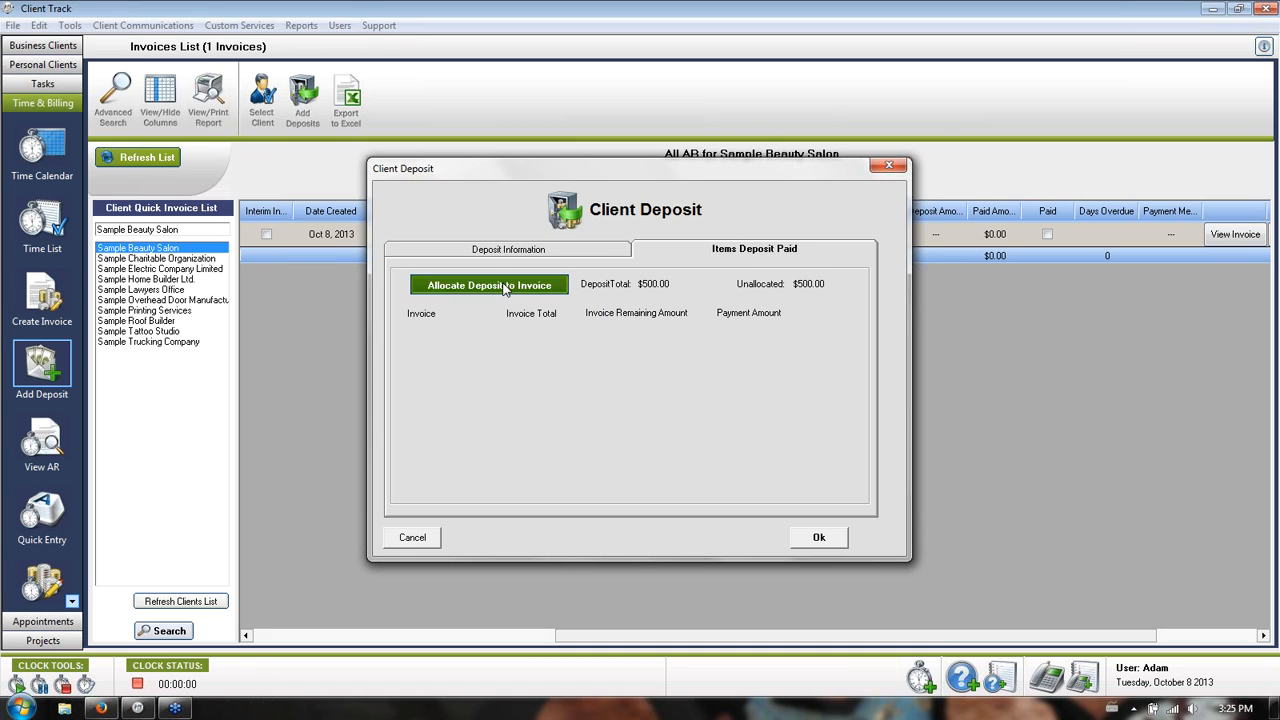
click(504, 288)
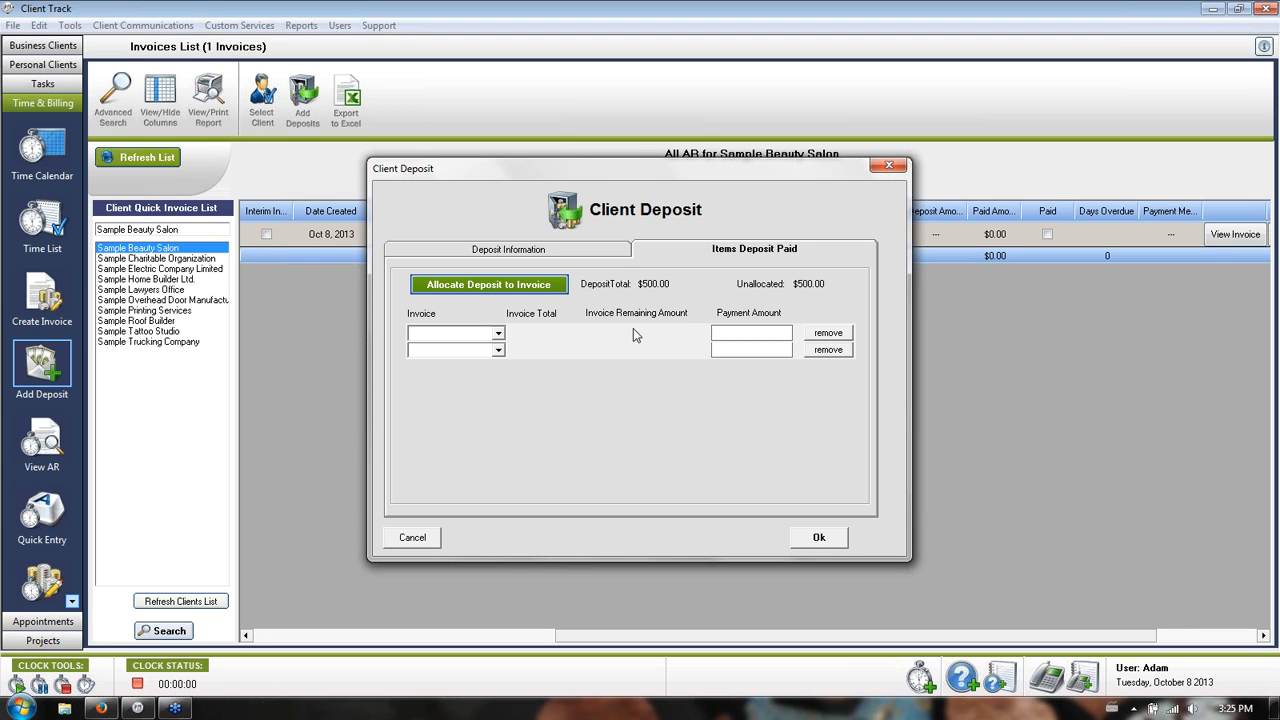
click(752, 332)
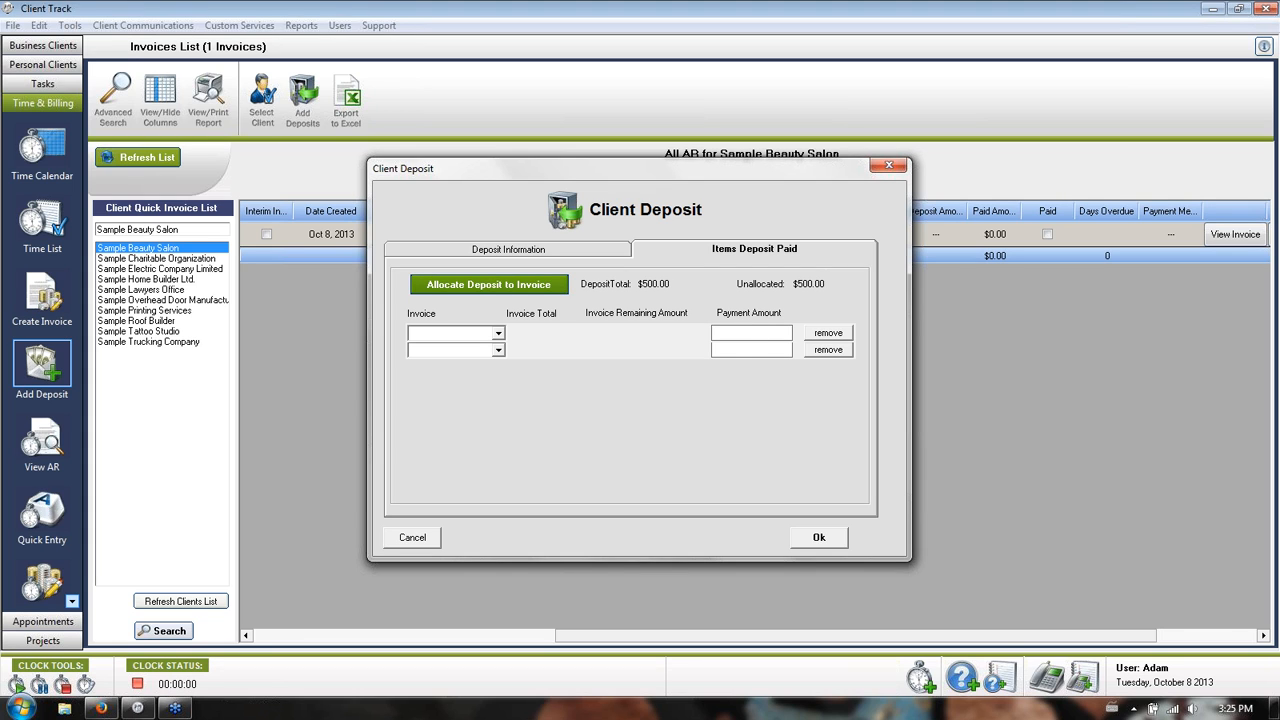
click(752, 349)
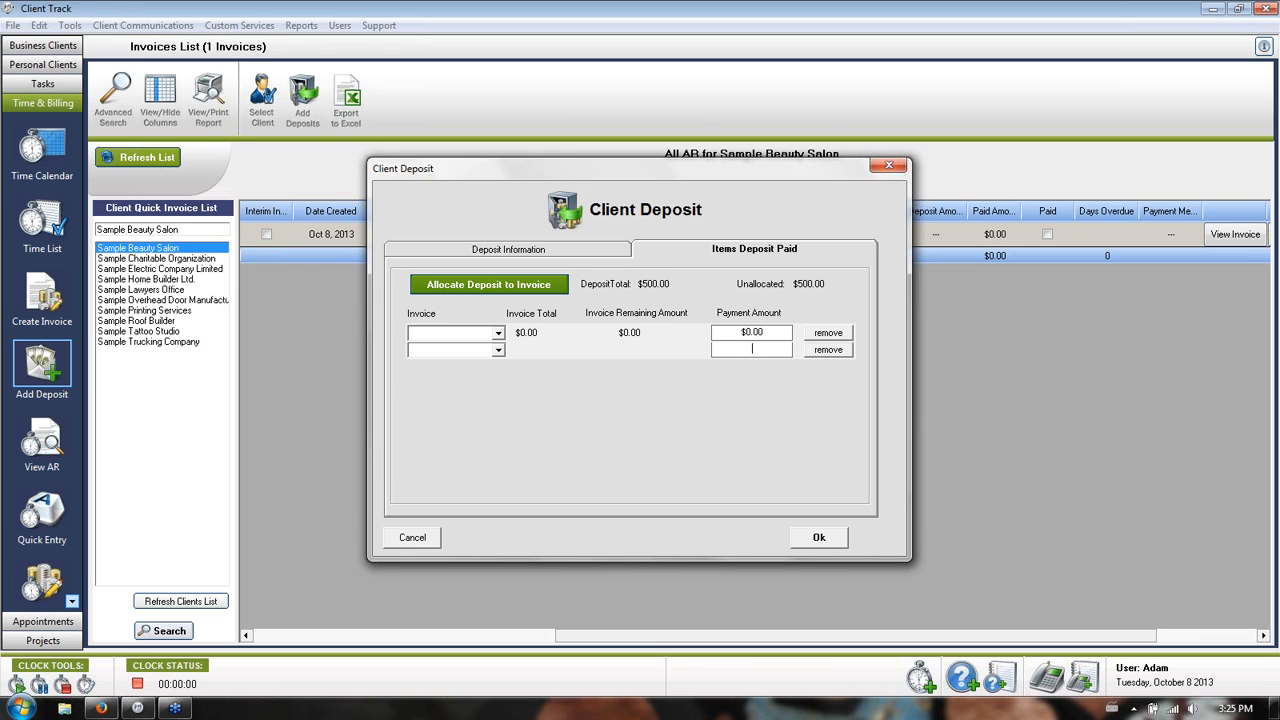
click(412, 537)
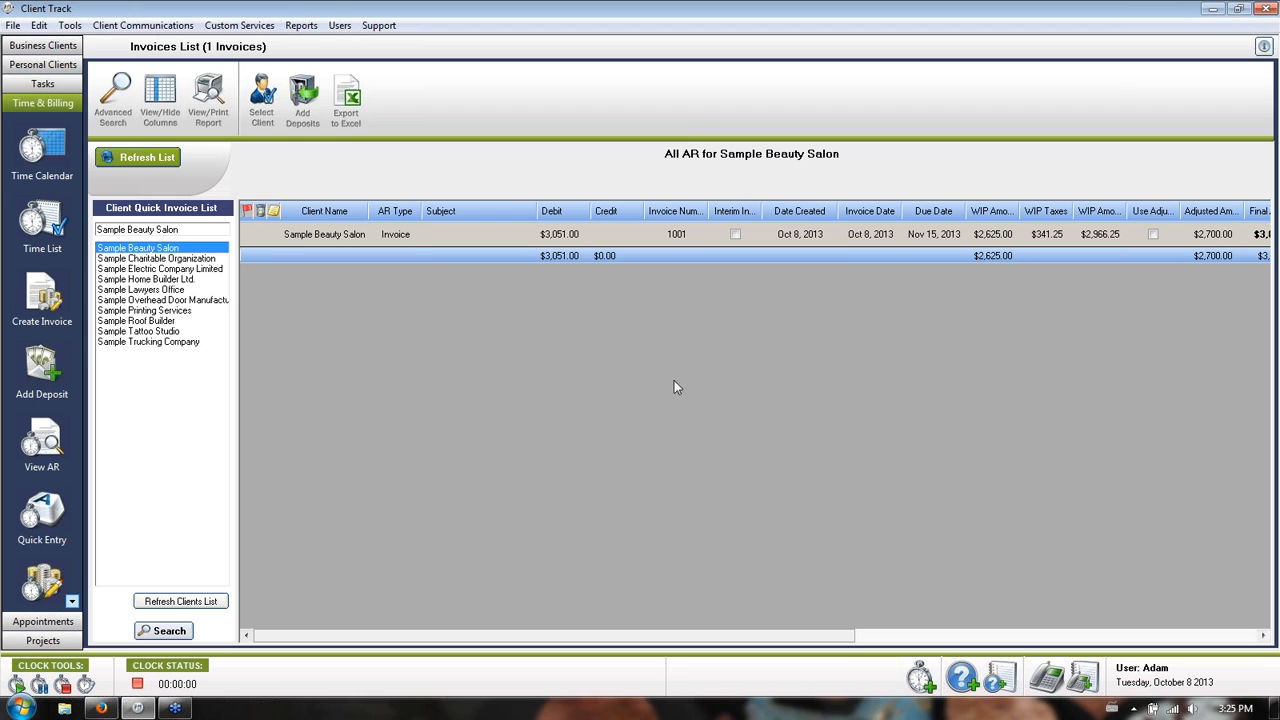
View the appointments calendar merged with tasks for the week of September 29 to October 6, 2013.
drag(536, 636, 904, 634)
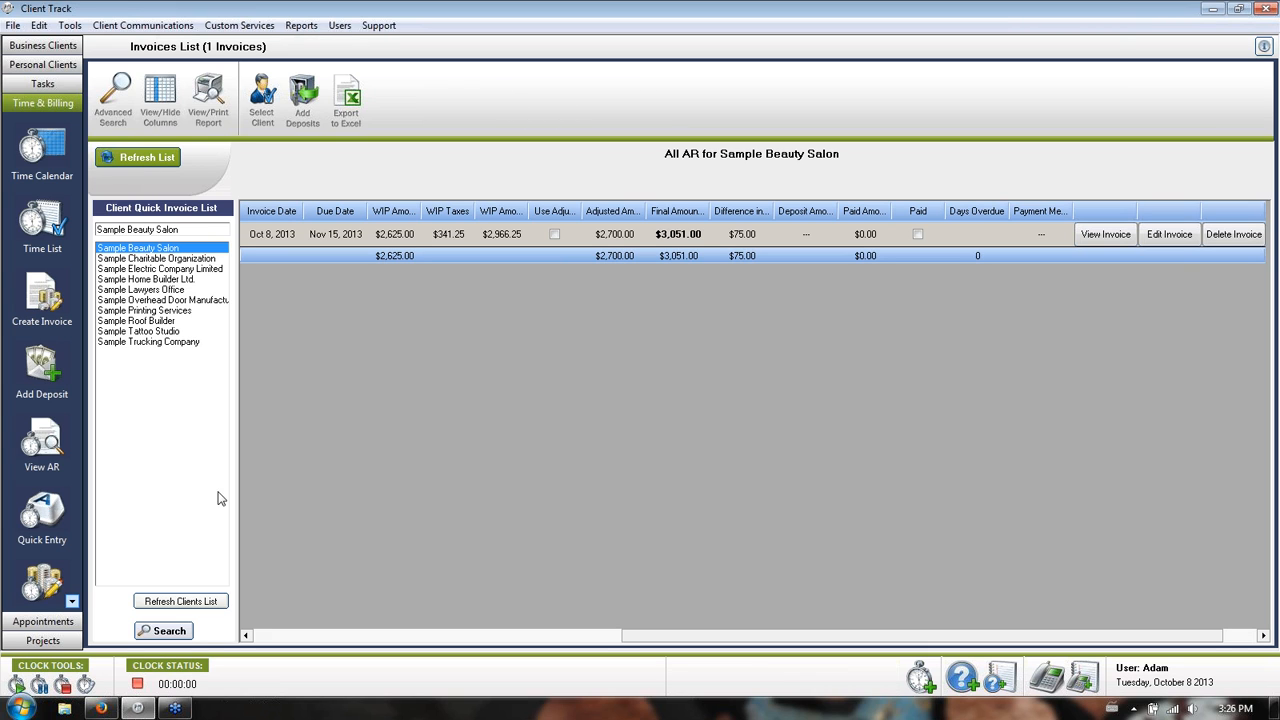
click(67, 624)
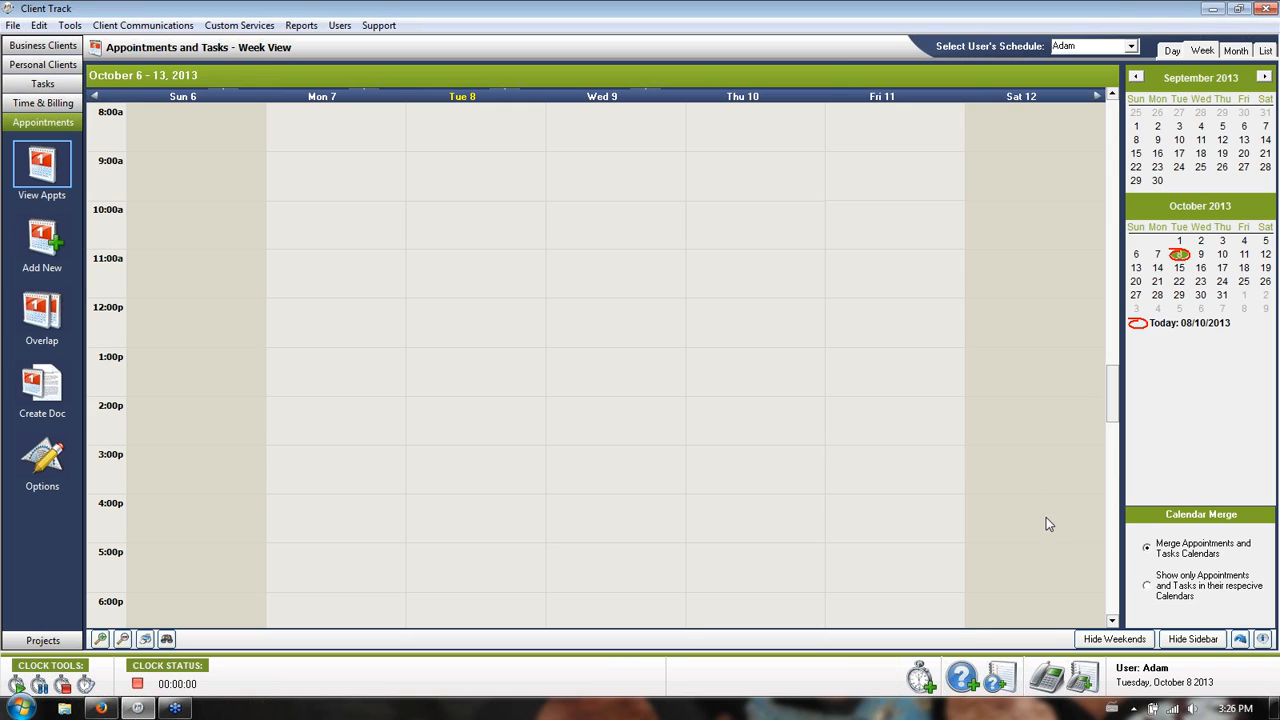
click(1191, 543)
click(94, 96)
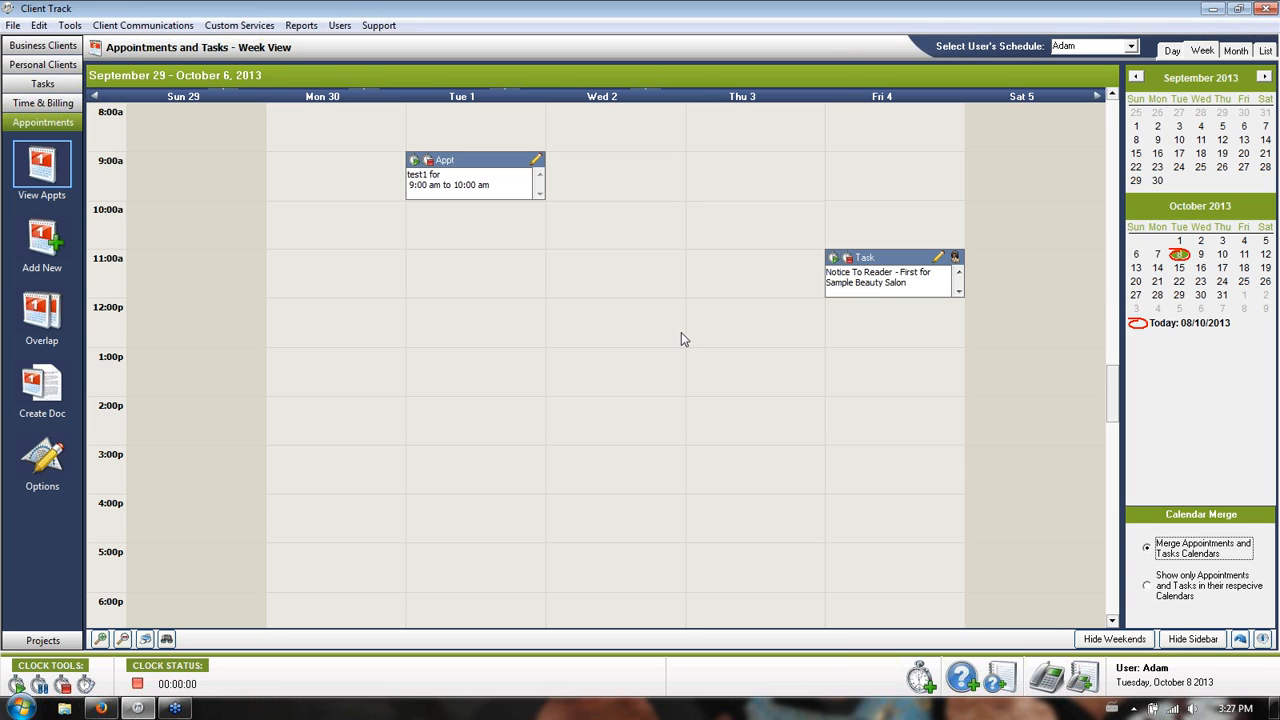
Overlap the appointments of all users on the week calendar and cancel the overlap mode.
click(38, 311)
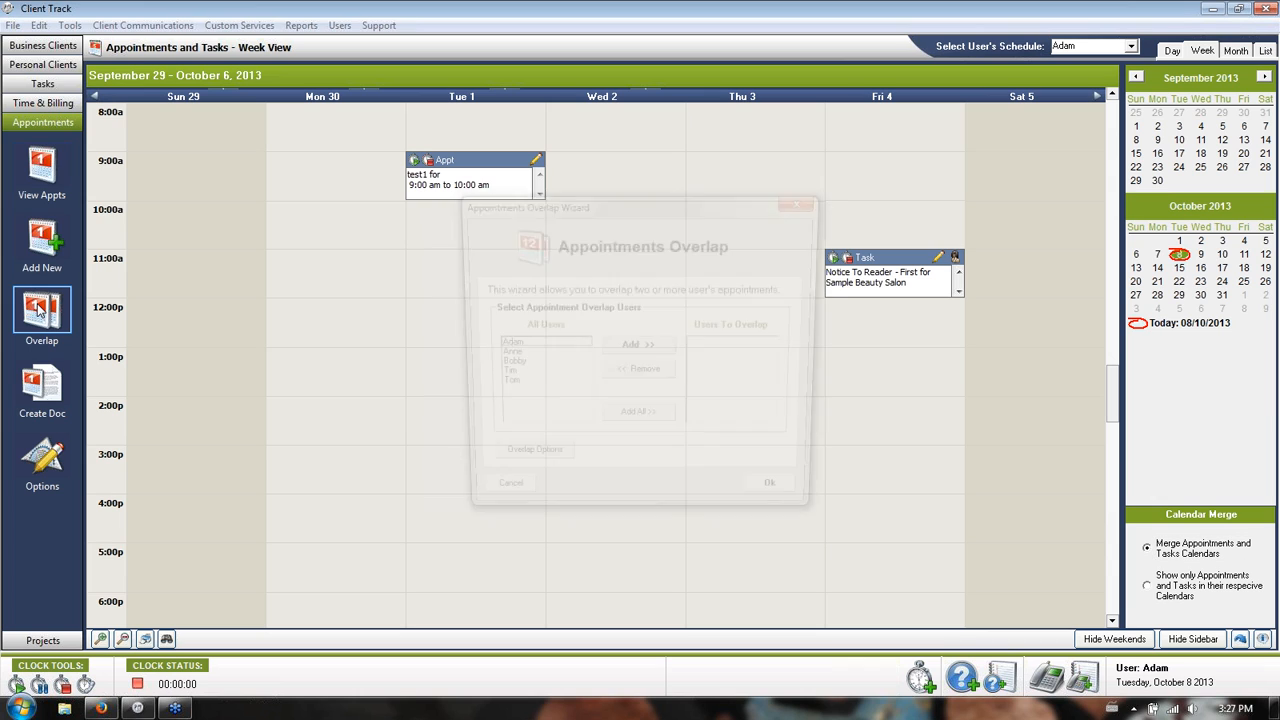
click(633, 430)
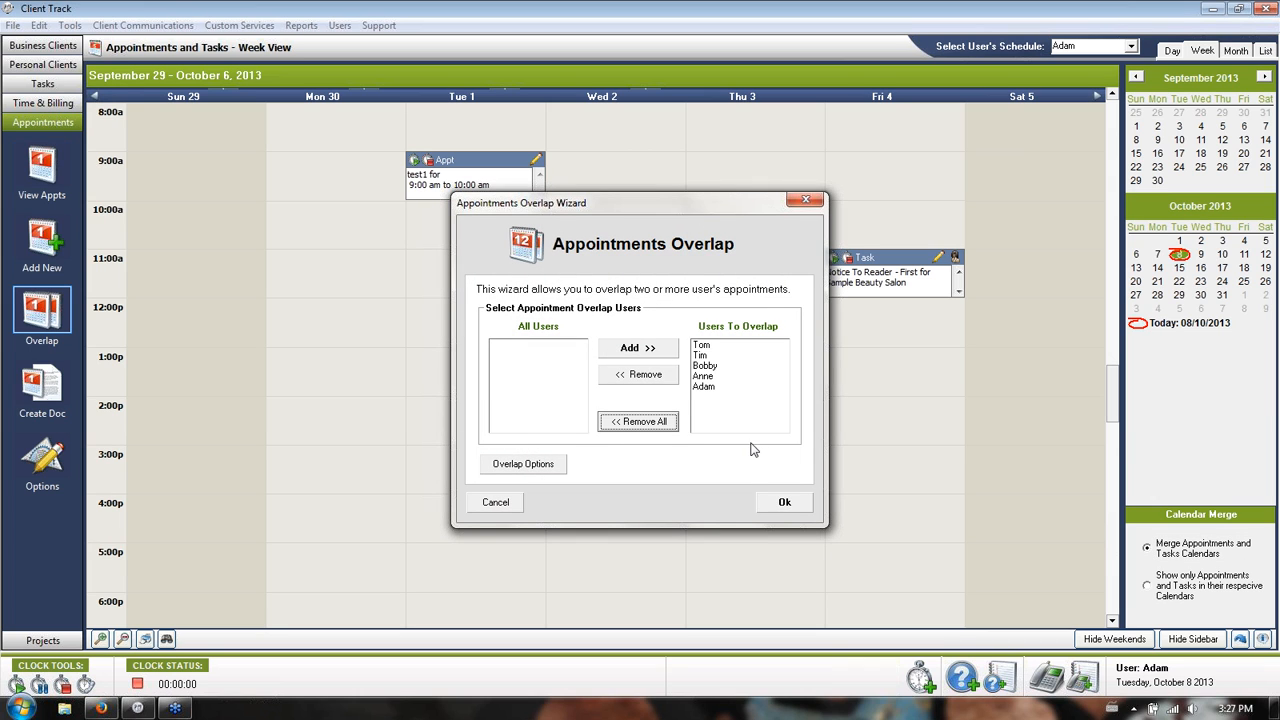
click(780, 508)
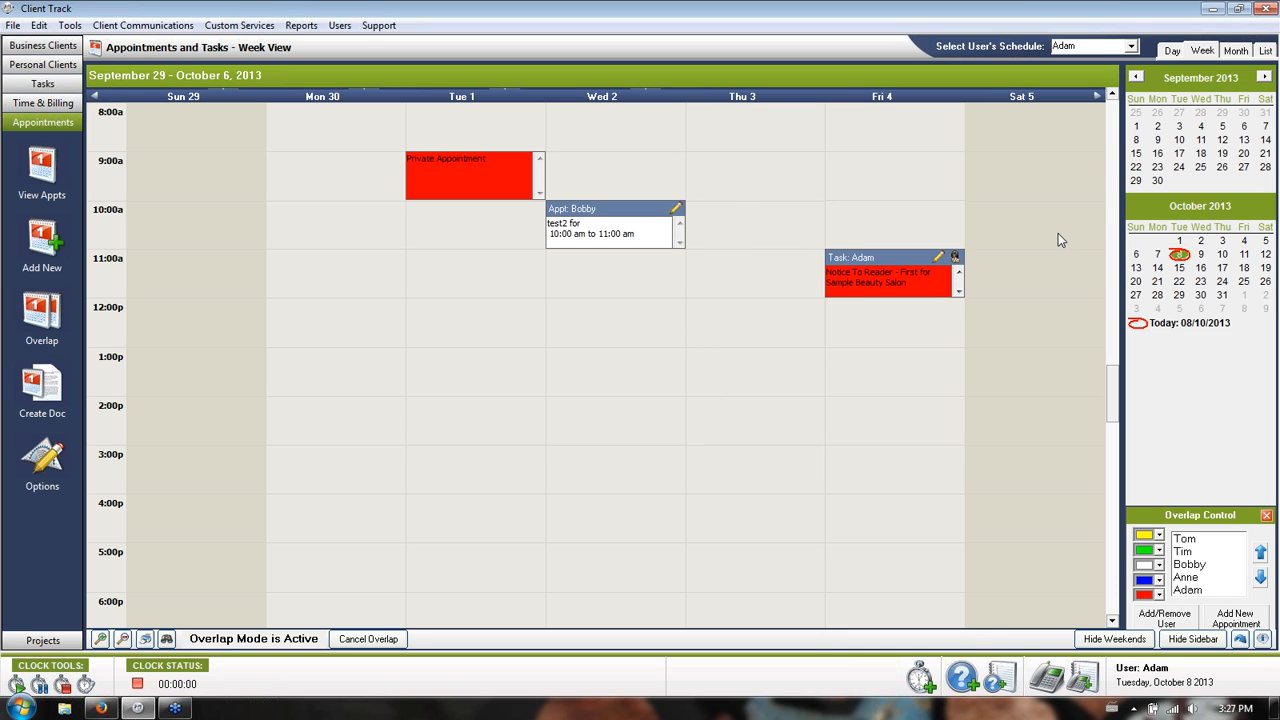
click(368, 639)
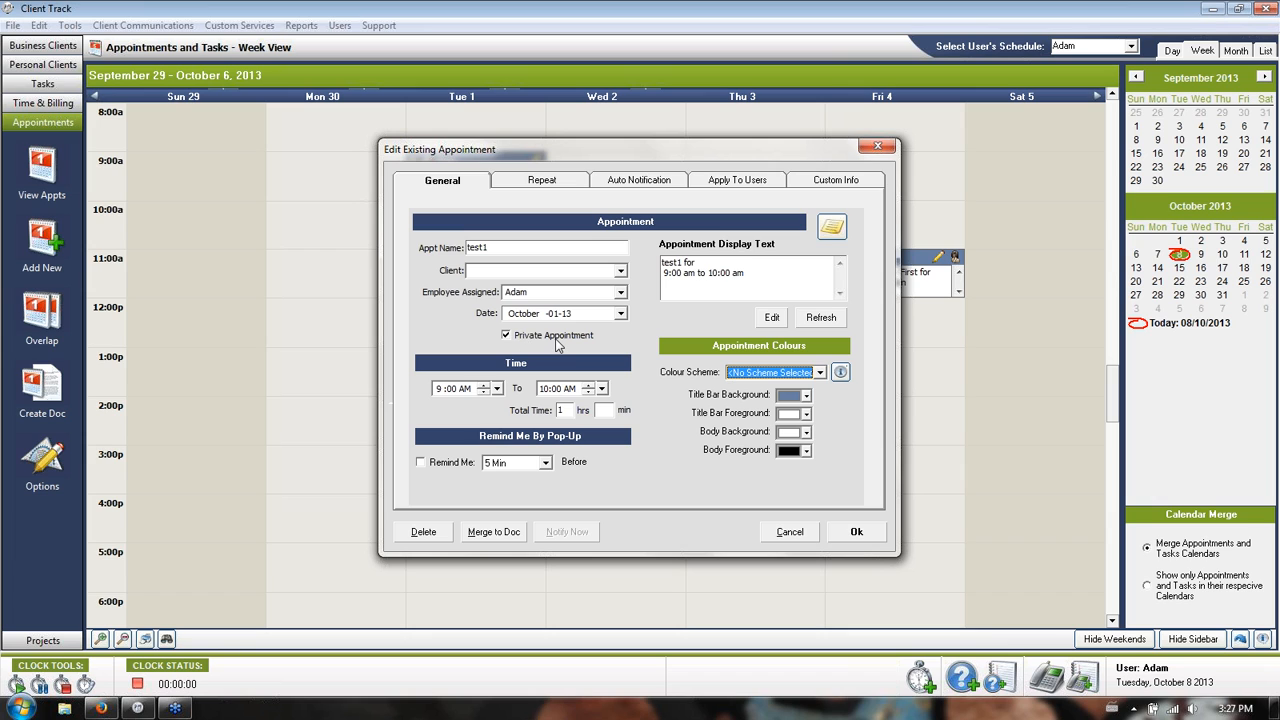
Examine the private appointment setting of the test1 appointment and close it without saving.
click(775, 538)
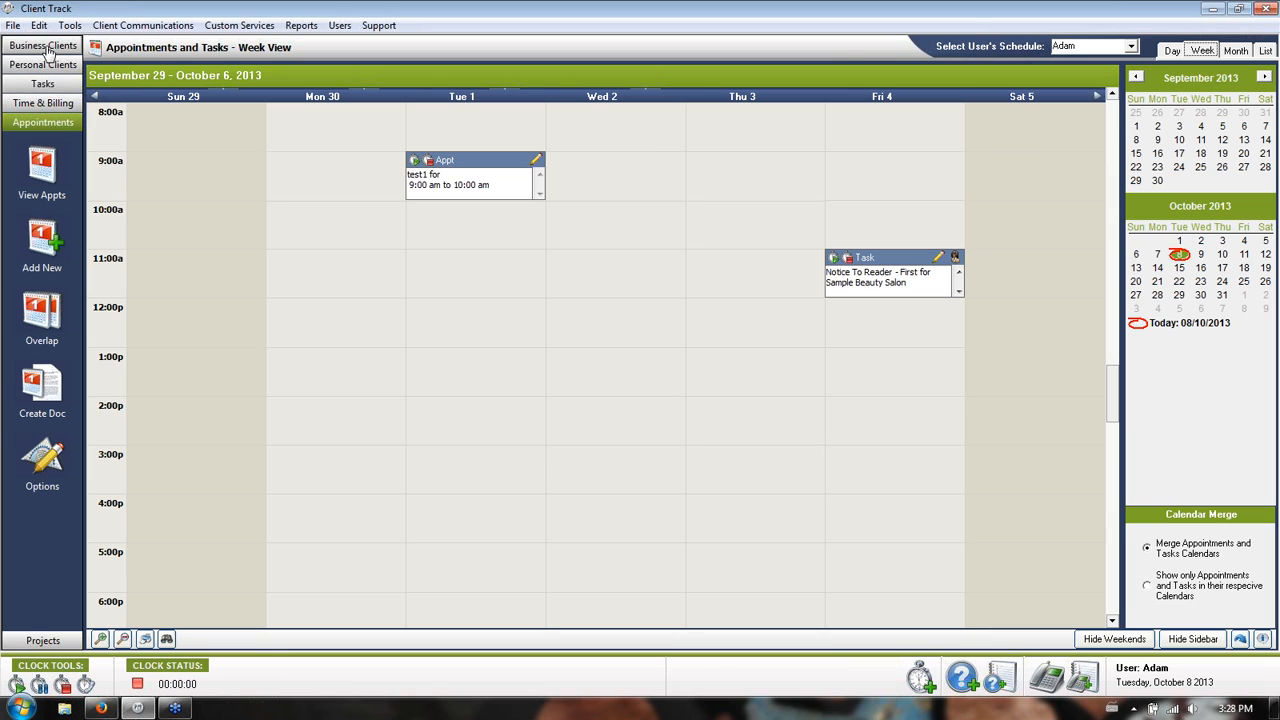
Examine the Outlook synchronization wizard with the appointments option selected, and cancel it without synchronizing.
click(13, 27)
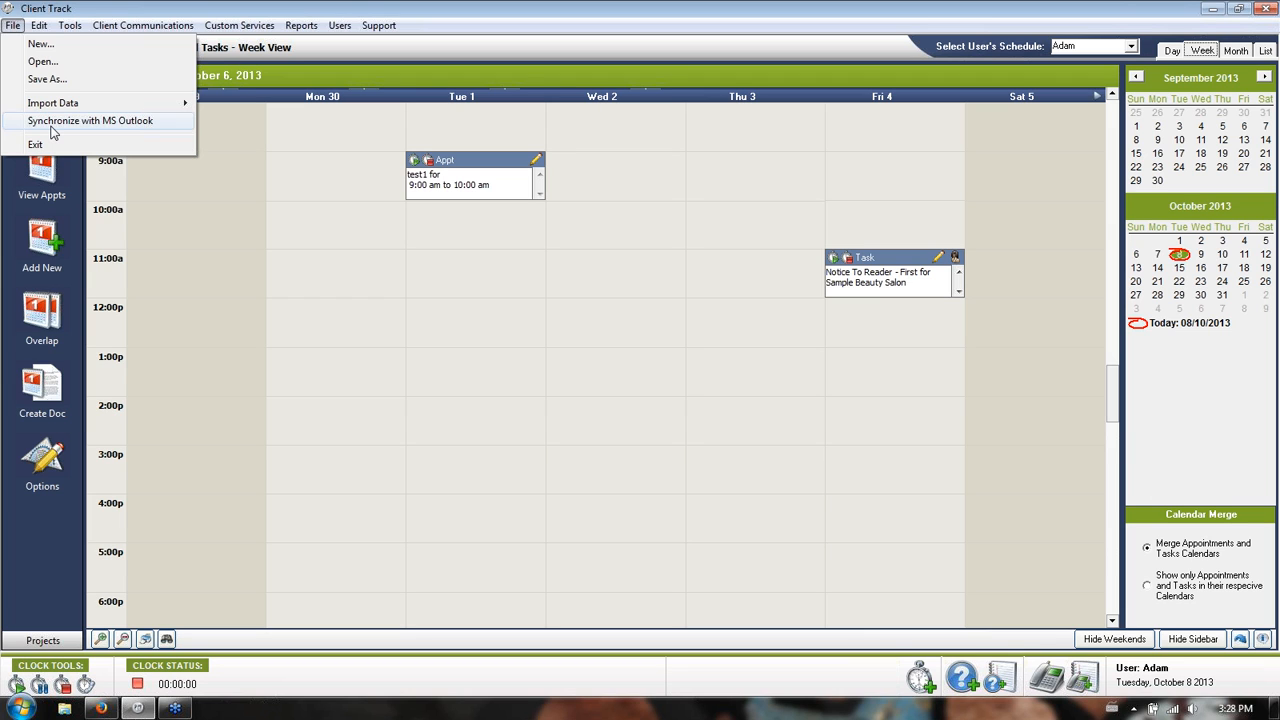
click(55, 122)
click(568, 370)
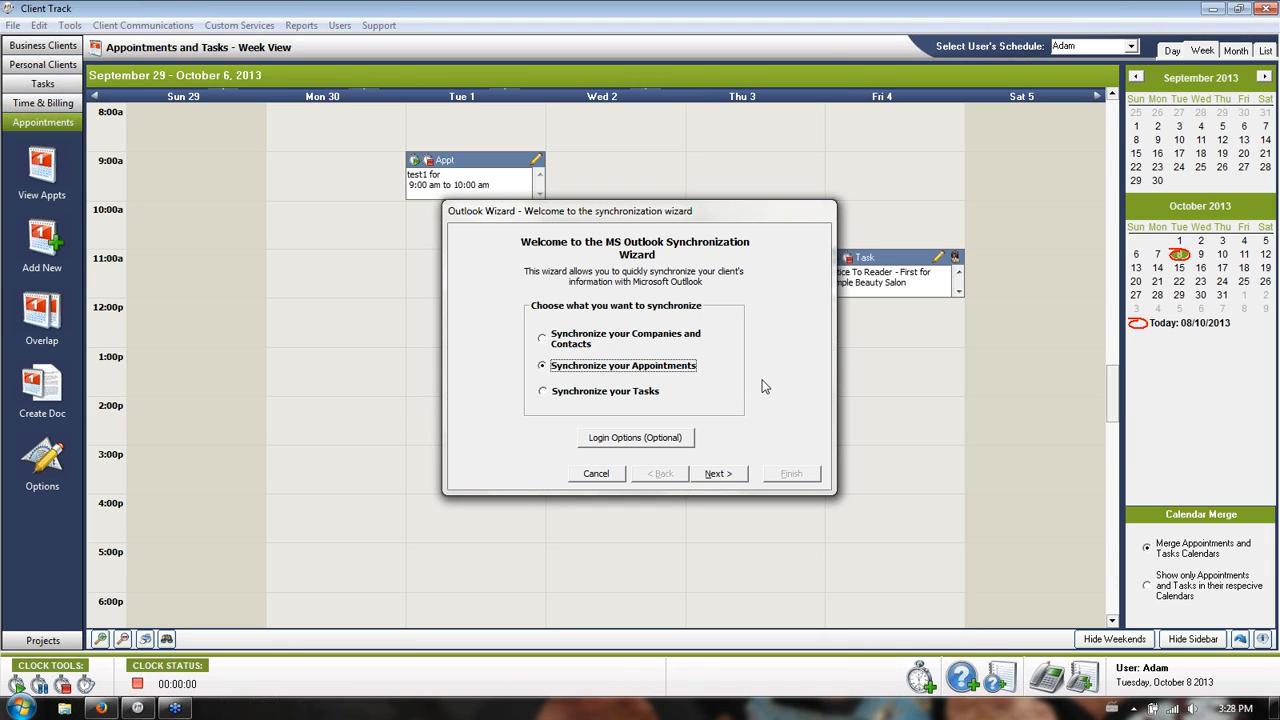
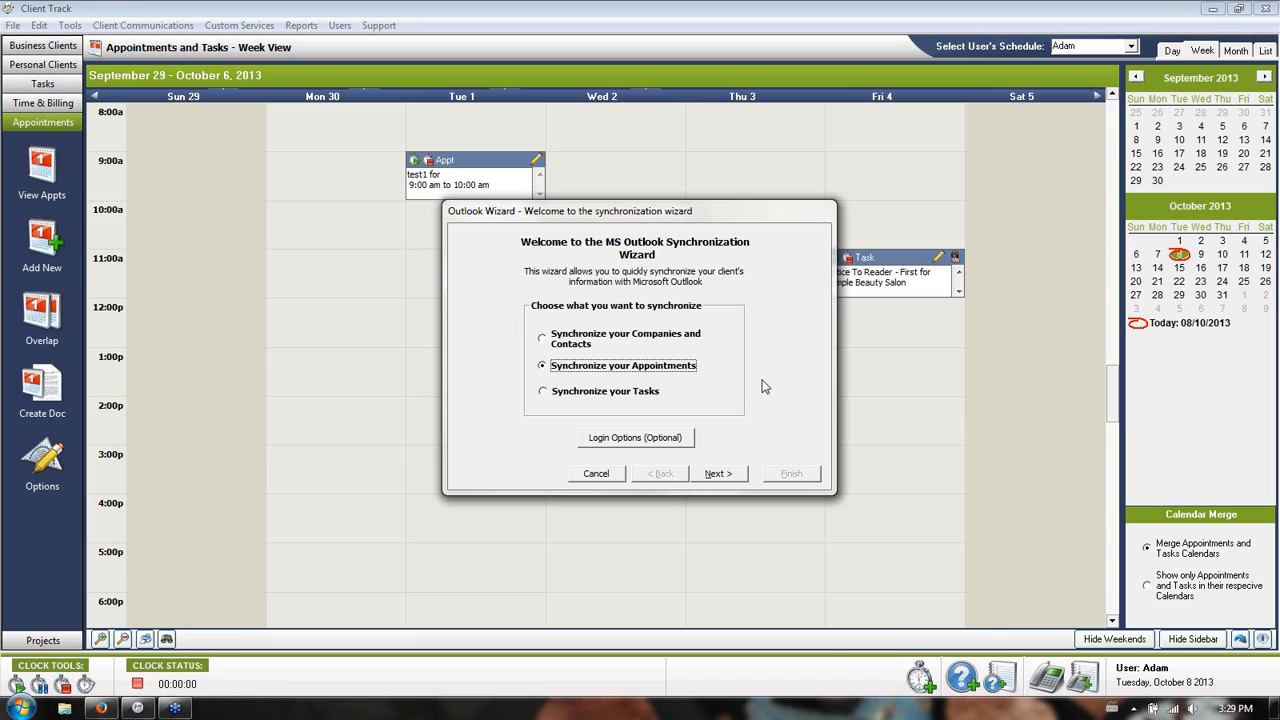
click(594, 474)
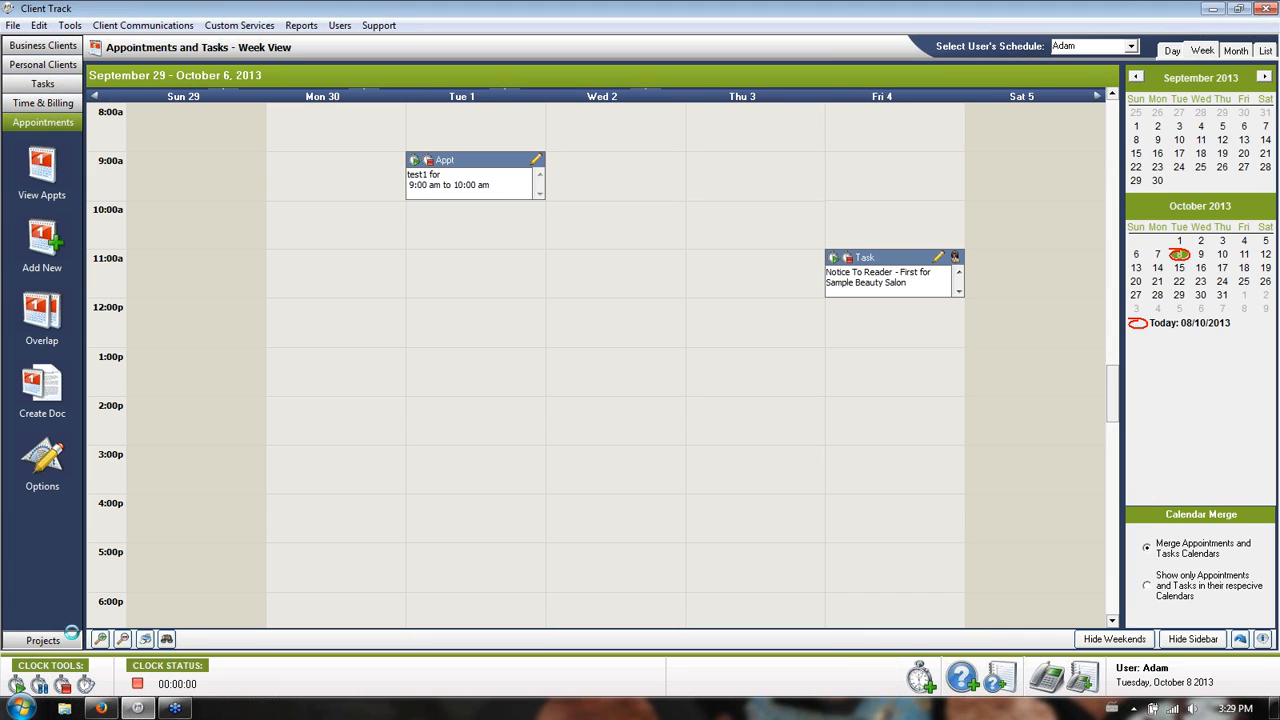
Open the Notice To Reader project template for editing and look through each of its template steps.
click(43, 640)
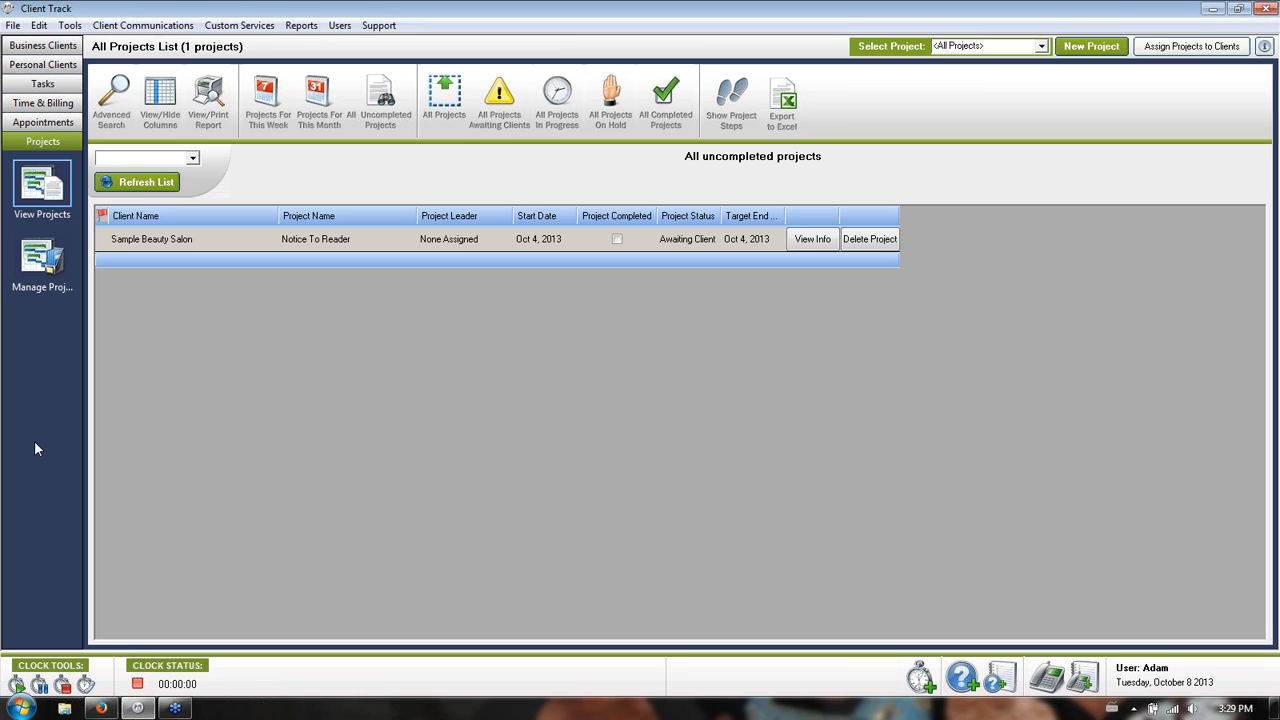
click(35, 265)
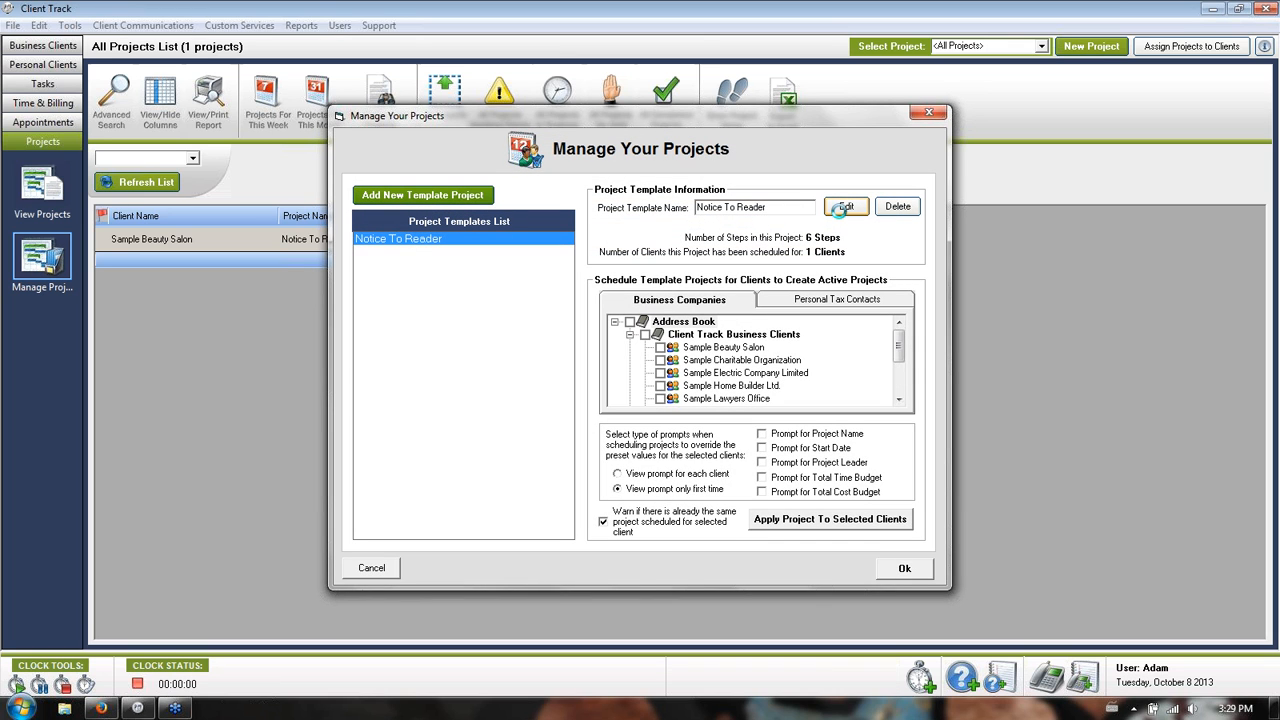
click(845, 207)
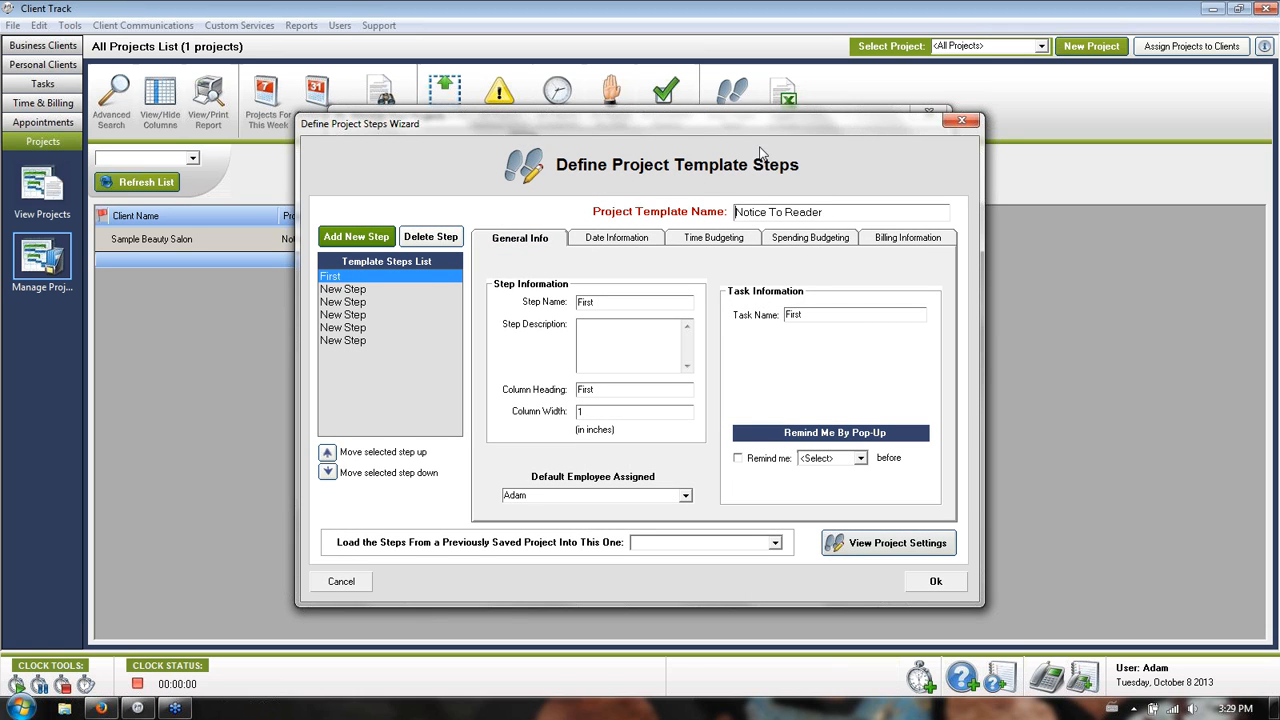
drag(825, 213, 734, 213)
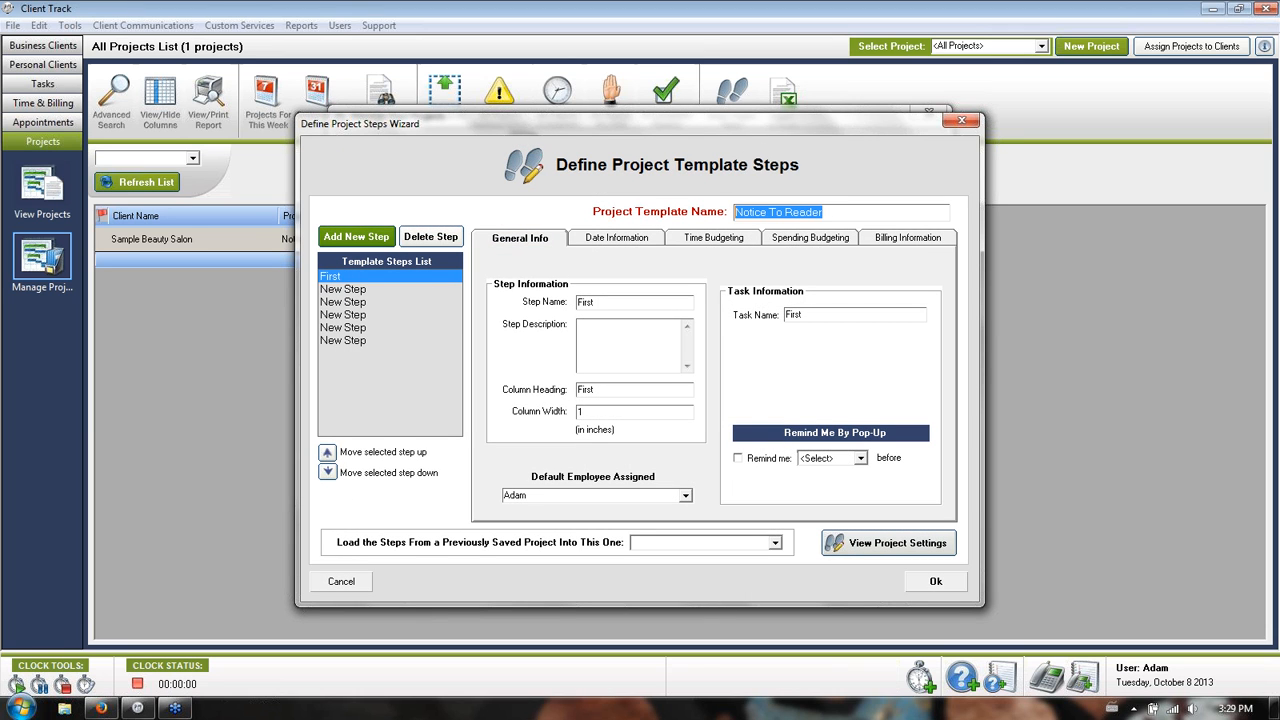
click(800, 213)
click(371, 289)
click(362, 302)
click(358, 315)
click(360, 327)
click(361, 340)
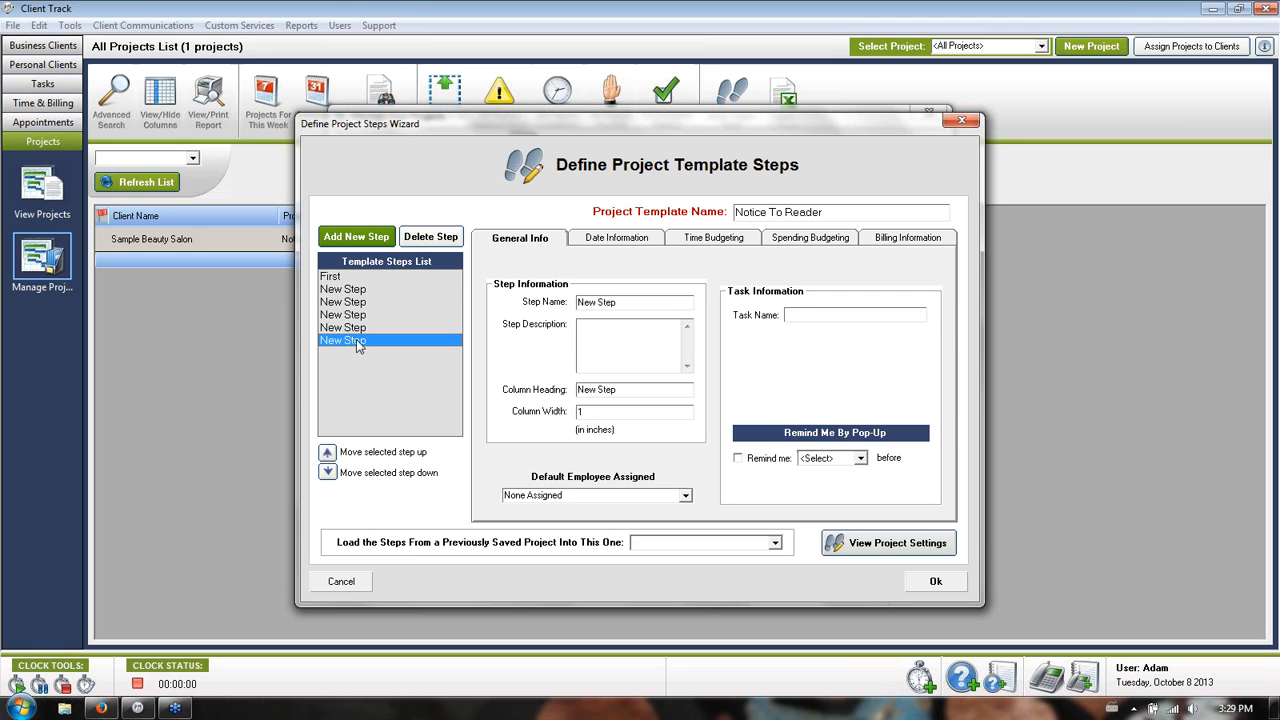
Examine the First step's general, date, time budgeting, spending budgeting and billing settings, and close the template without saving.
click(331, 277)
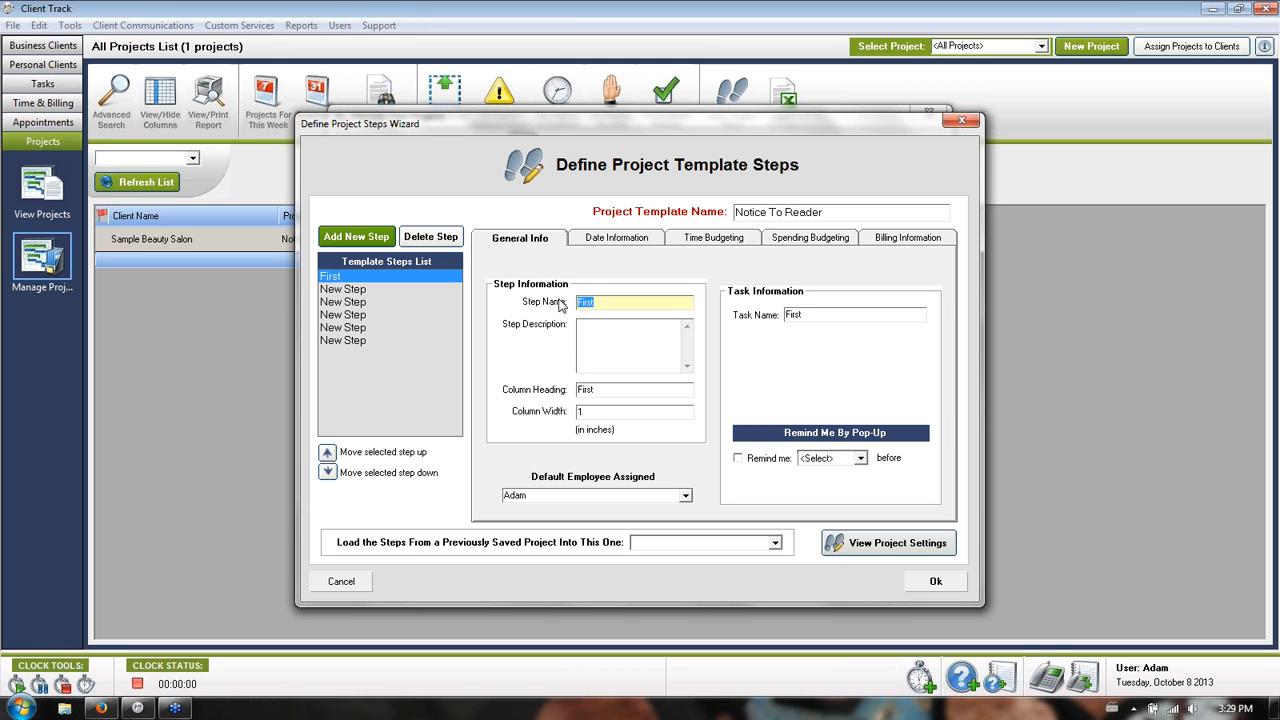
click(630, 342)
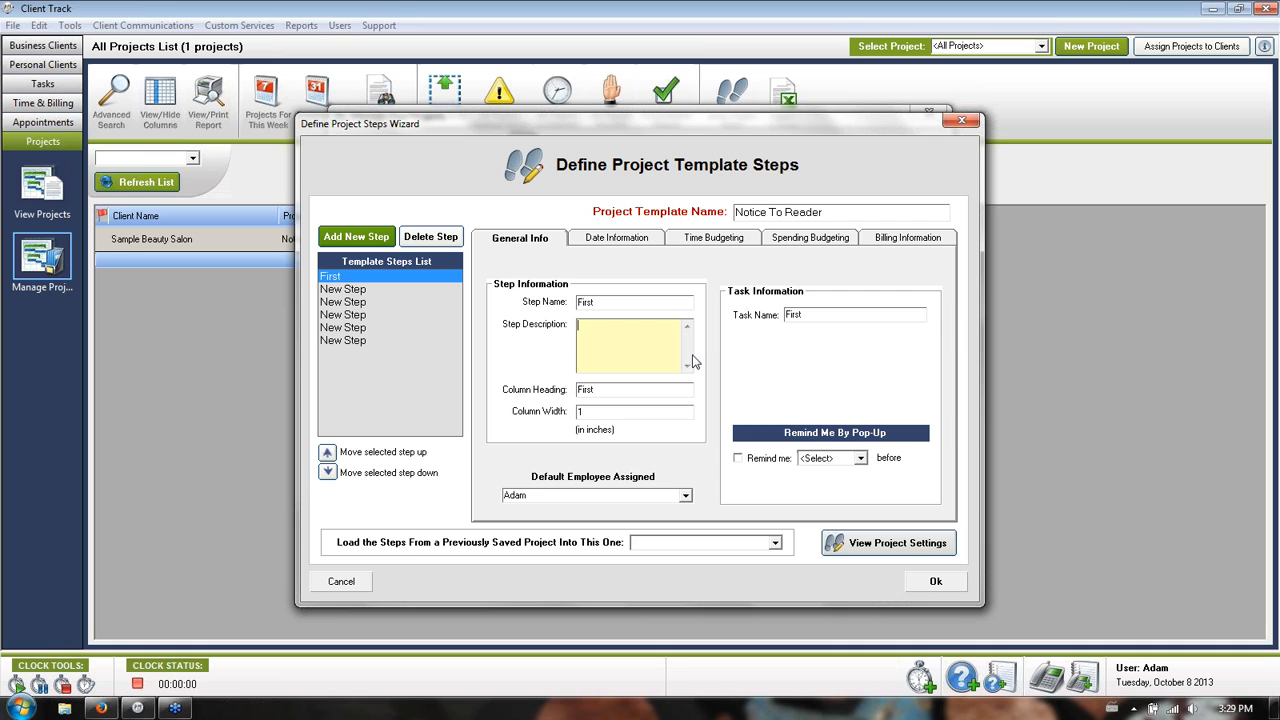
click(685, 496)
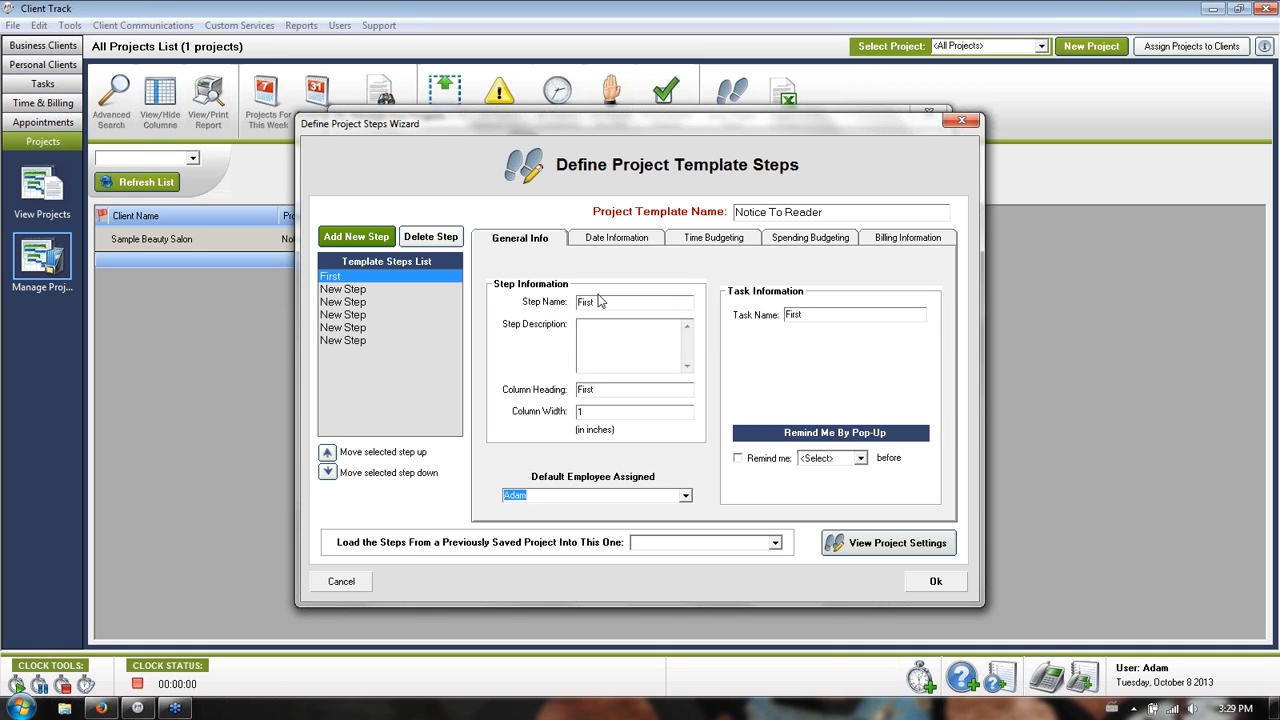
click(618, 242)
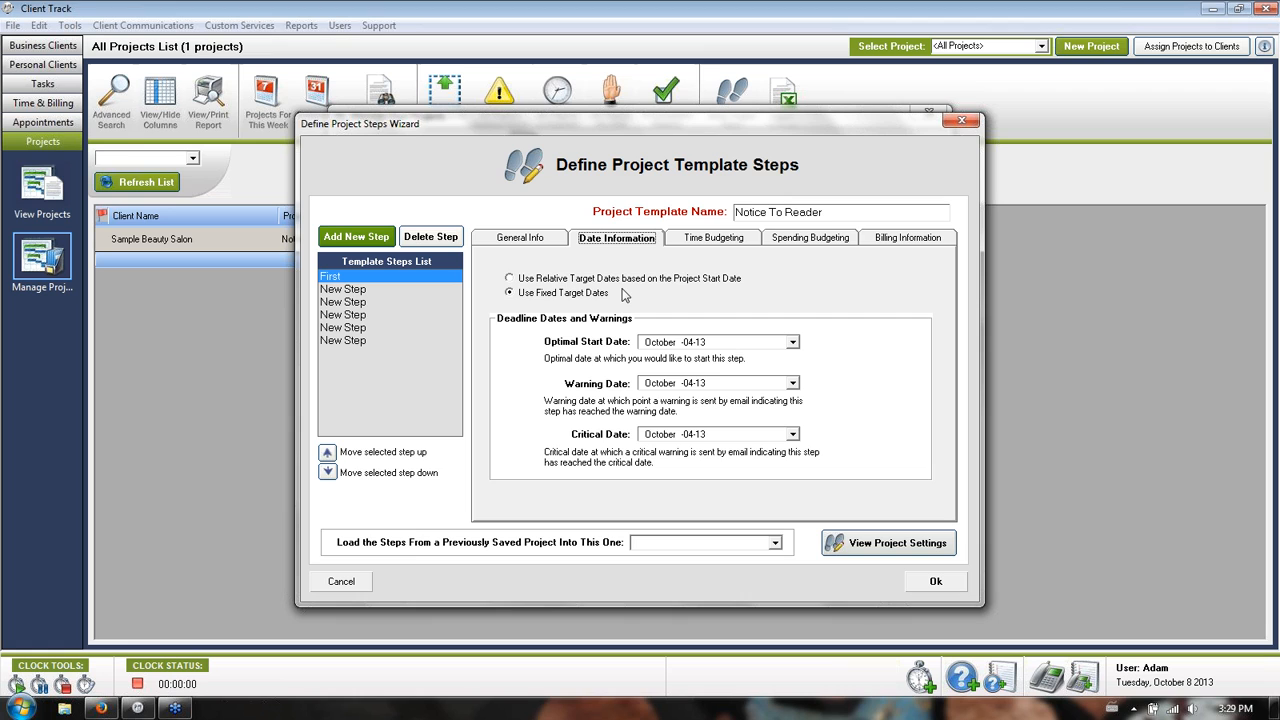
click(694, 242)
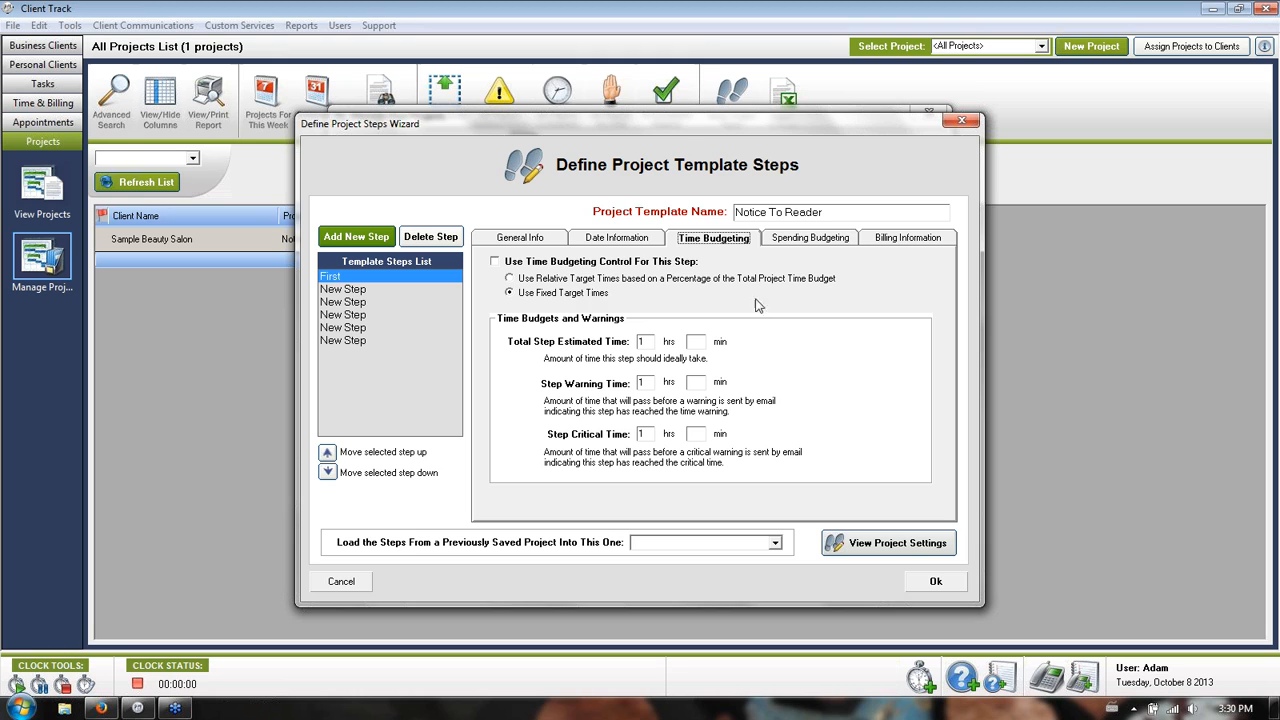
click(818, 245)
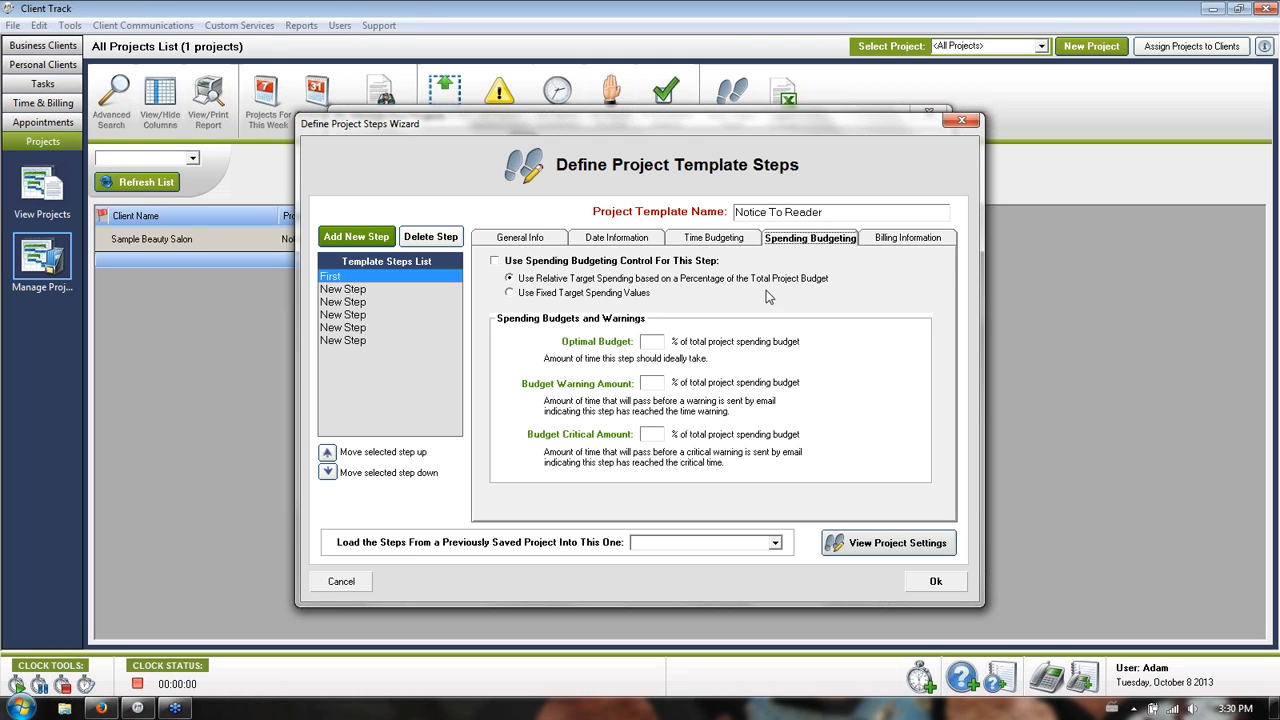
click(899, 241)
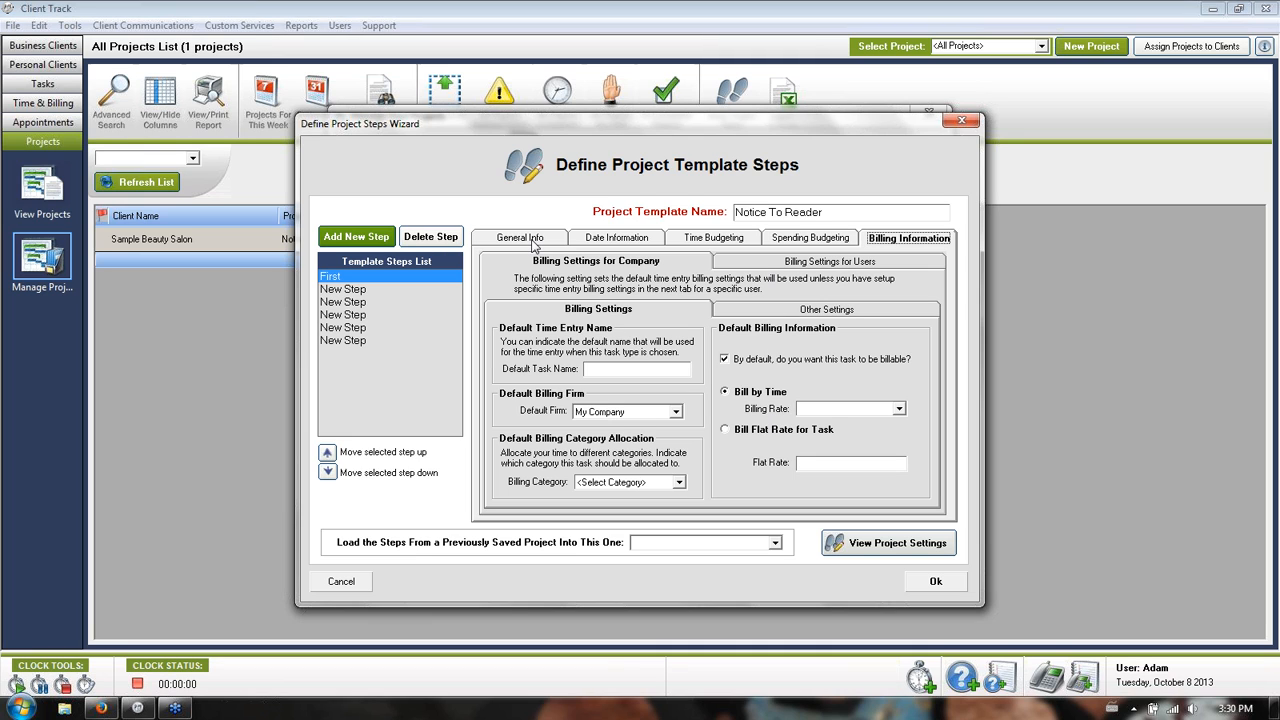
click(362, 583)
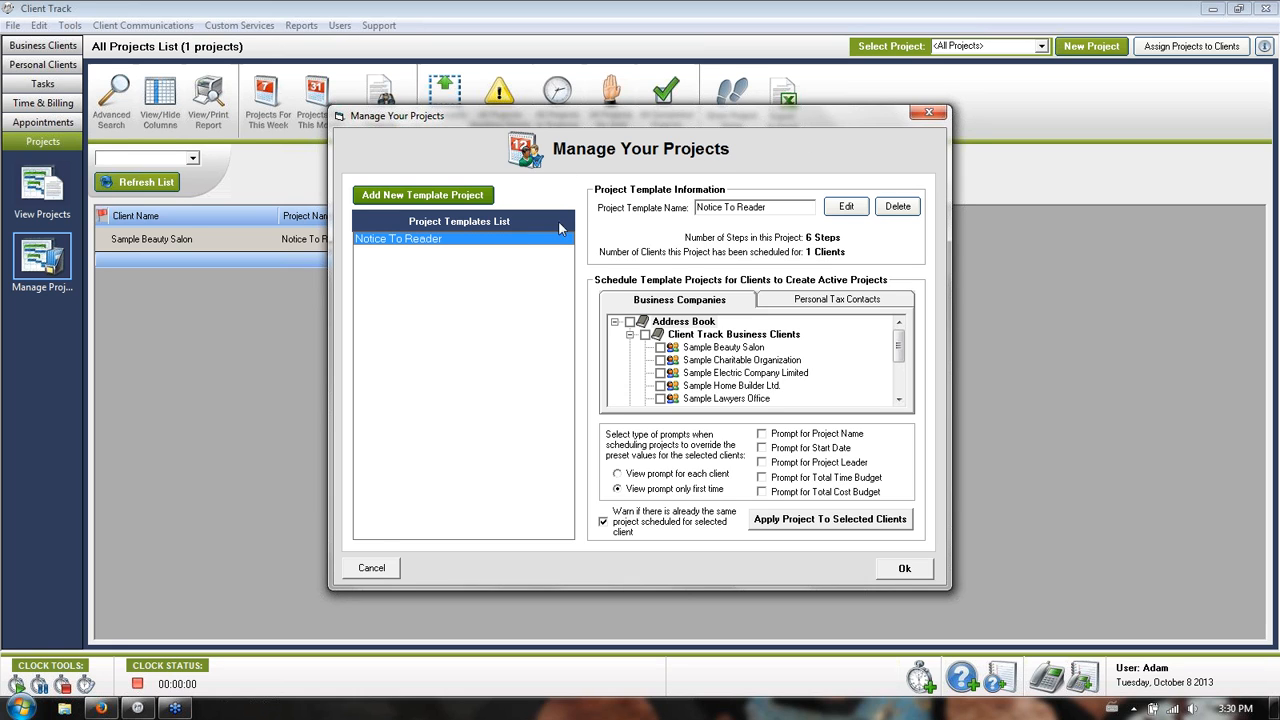
Mark Sample Beauty Salon, Sample Charitable Organization and Sample Electric Company Limited for the Notice To Reader template, and cancel without applying.
click(660, 347)
click(660, 360)
click(660, 373)
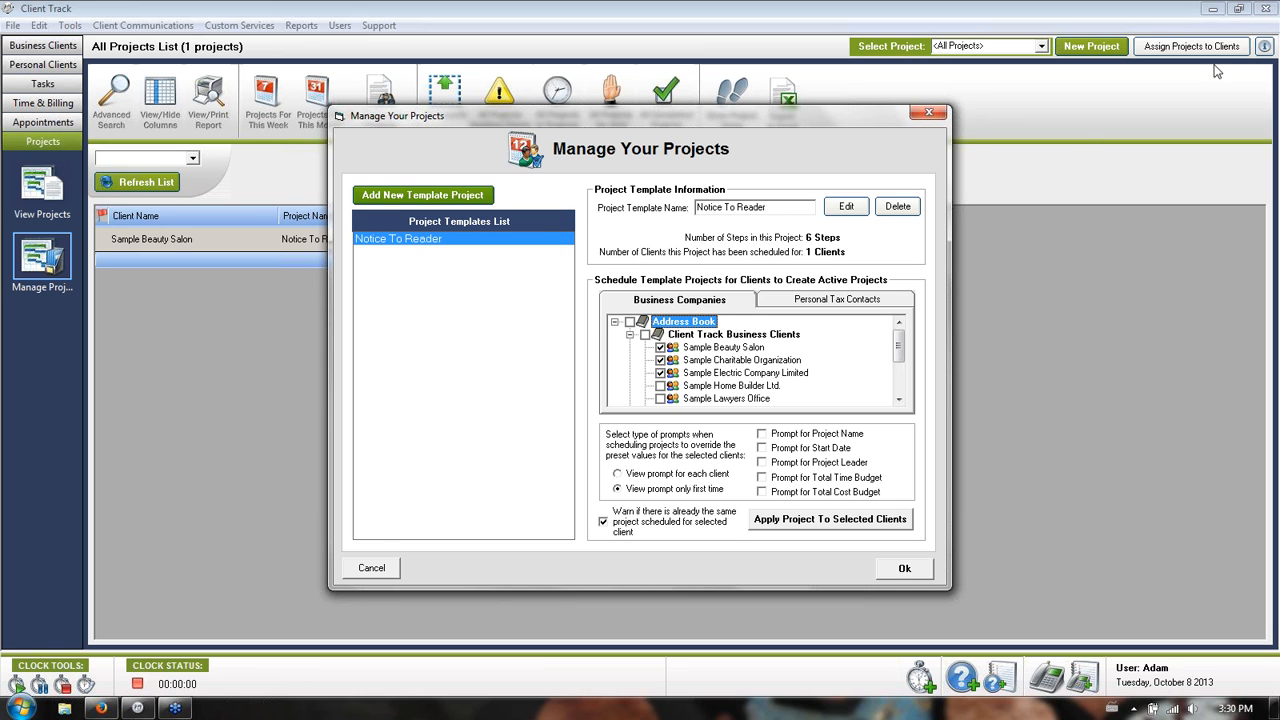
click(1149, 84)
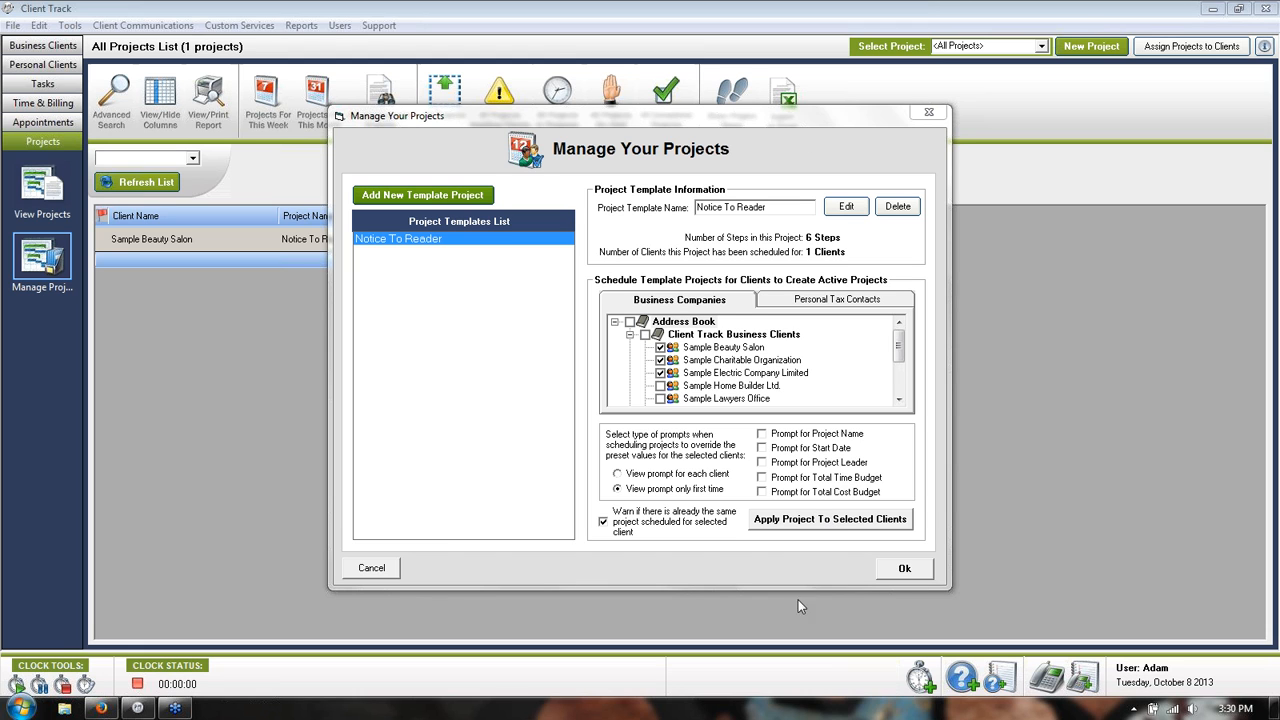
click(368, 574)
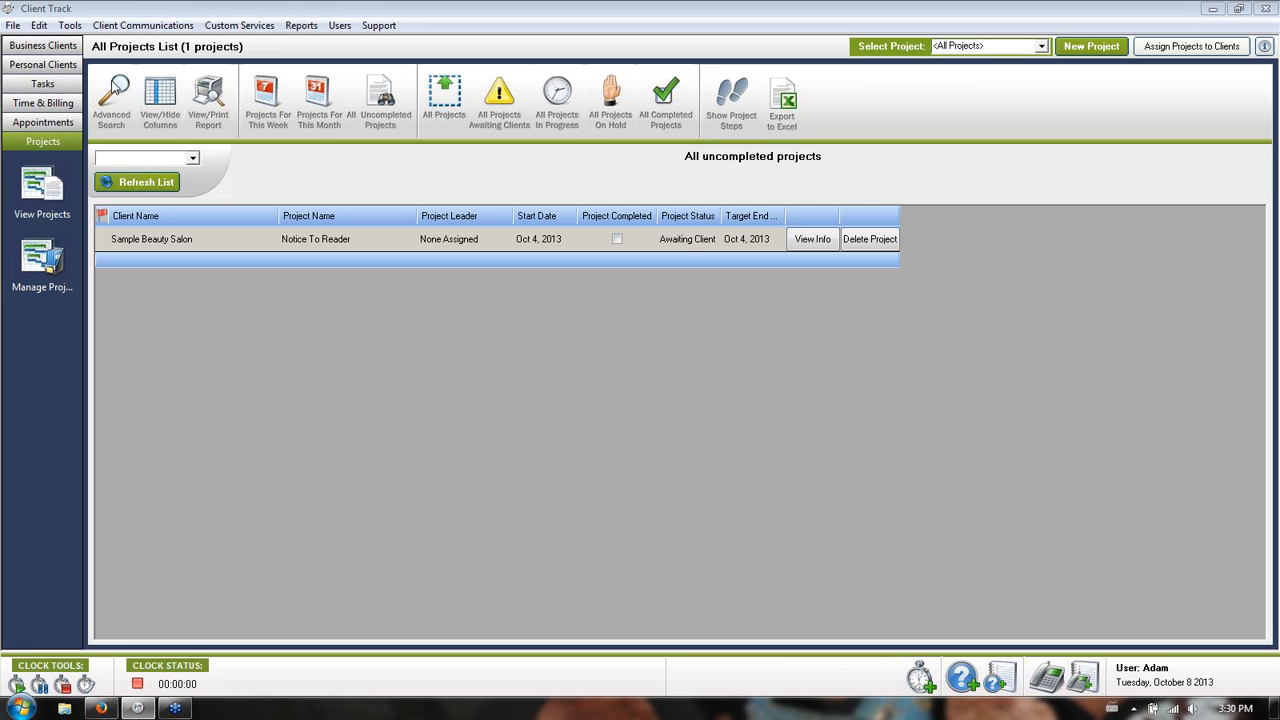
Examine the main and project status criteria of the advanced project search, and cancel the search.
click(111, 102)
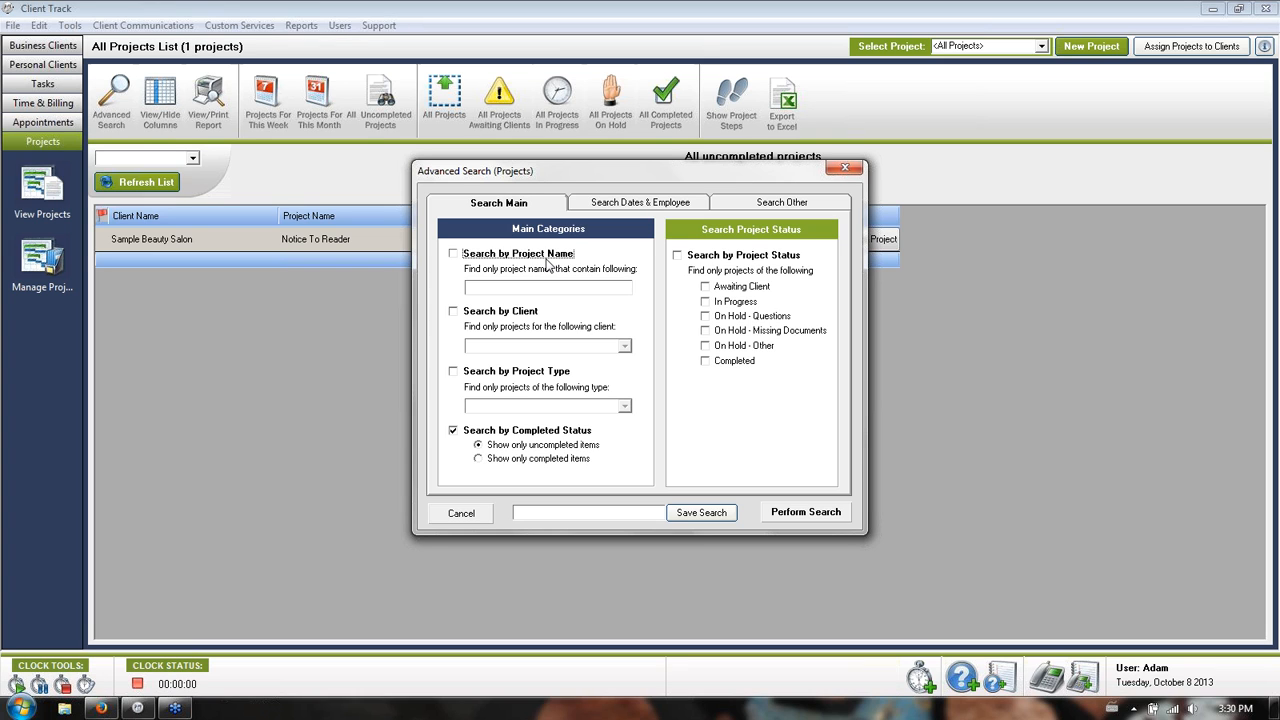
click(697, 259)
click(694, 261)
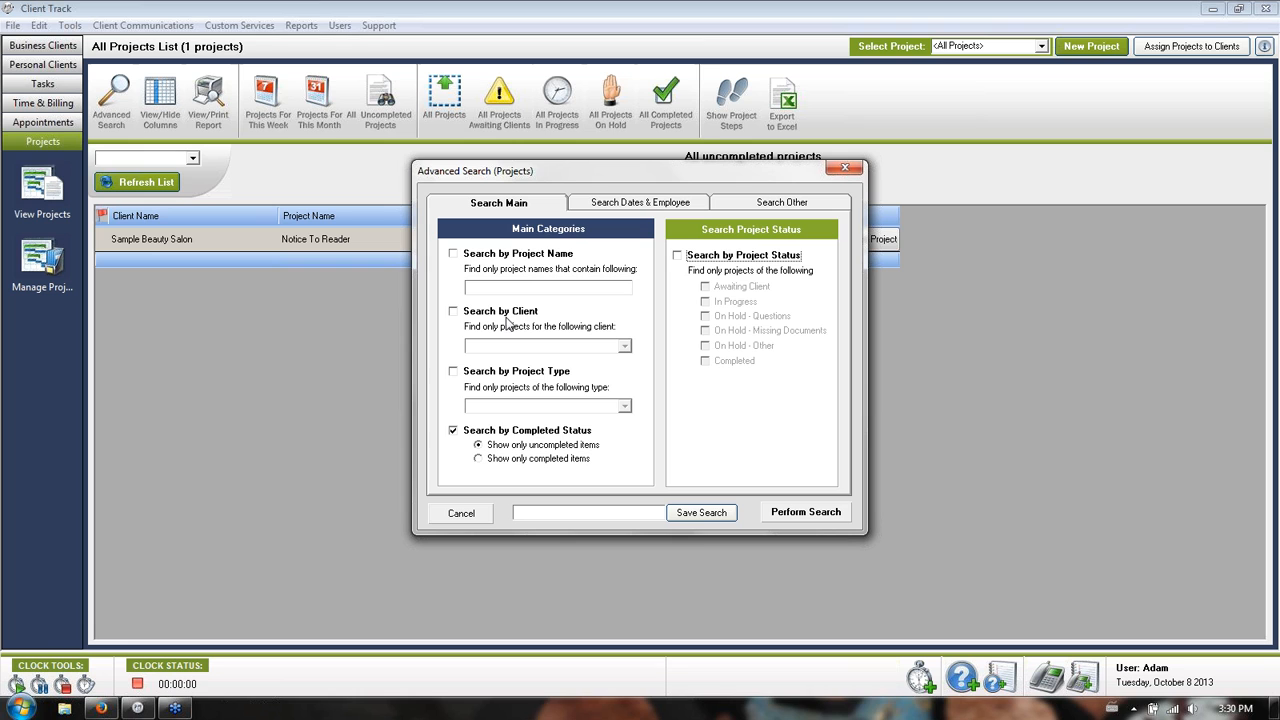
click(481, 516)
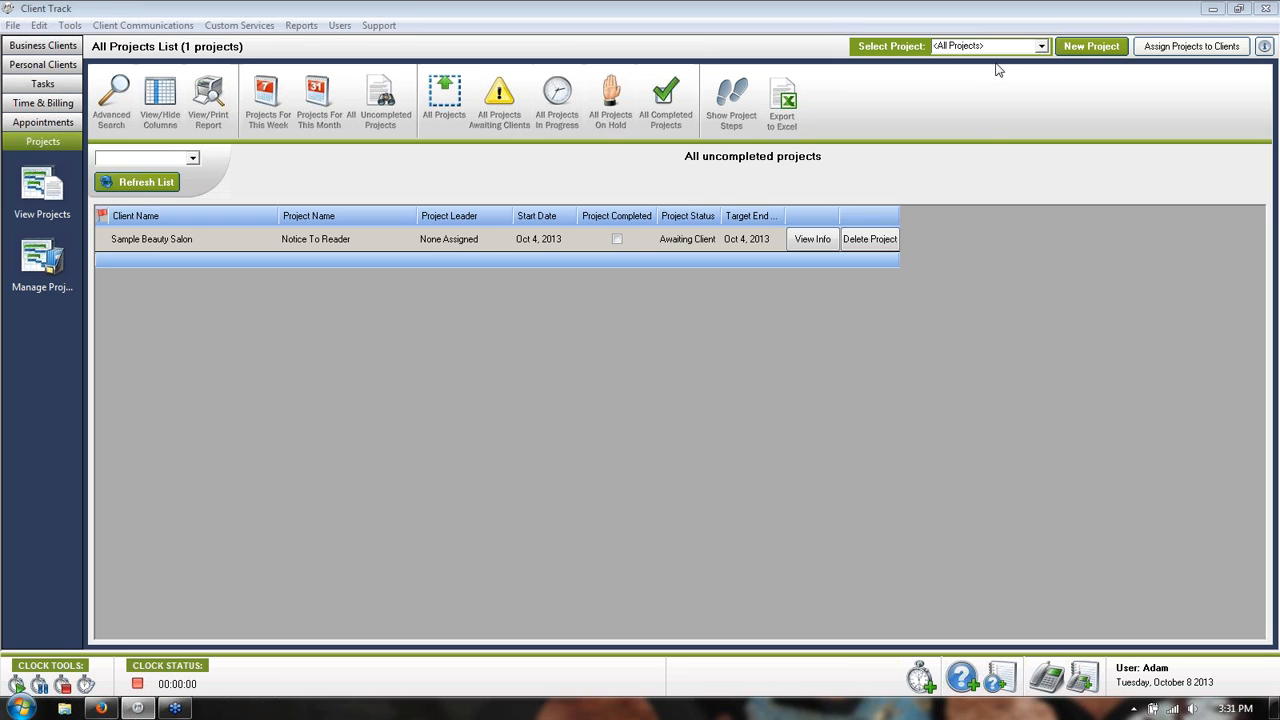
Filter the projects list to Notice To Reader and view the First step's notes without changing them.
click(1041, 46)
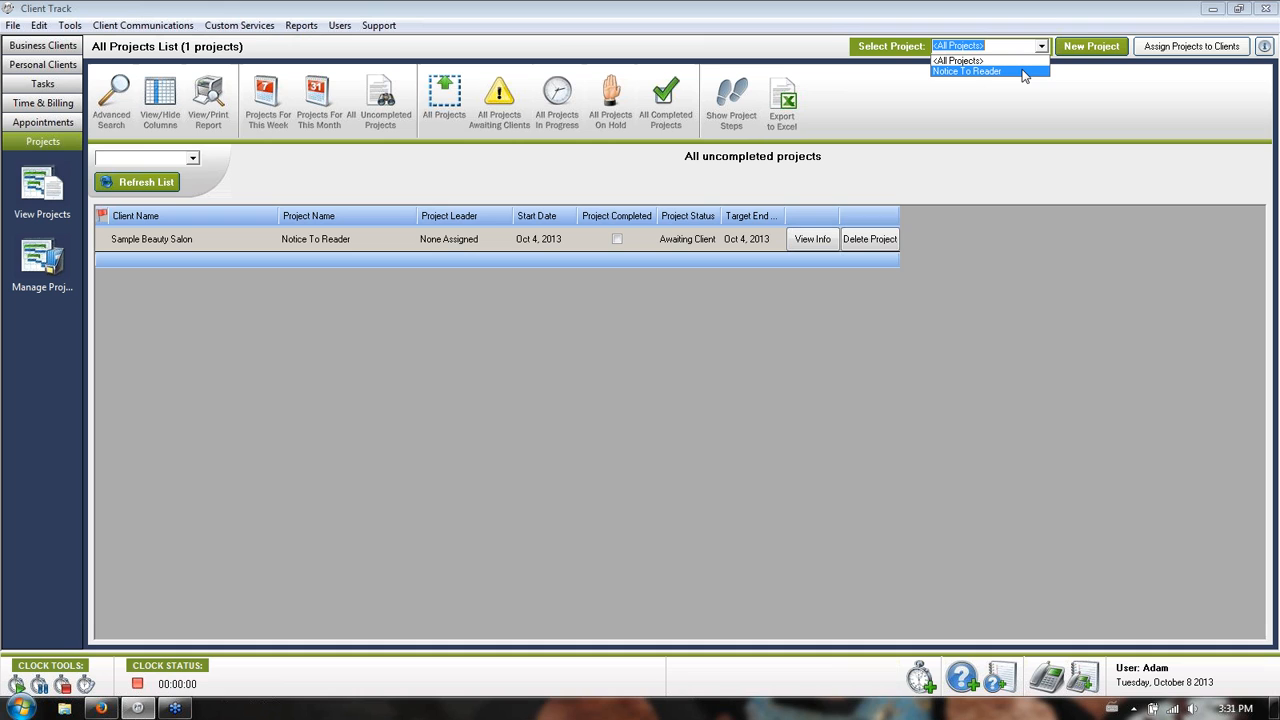
click(1024, 72)
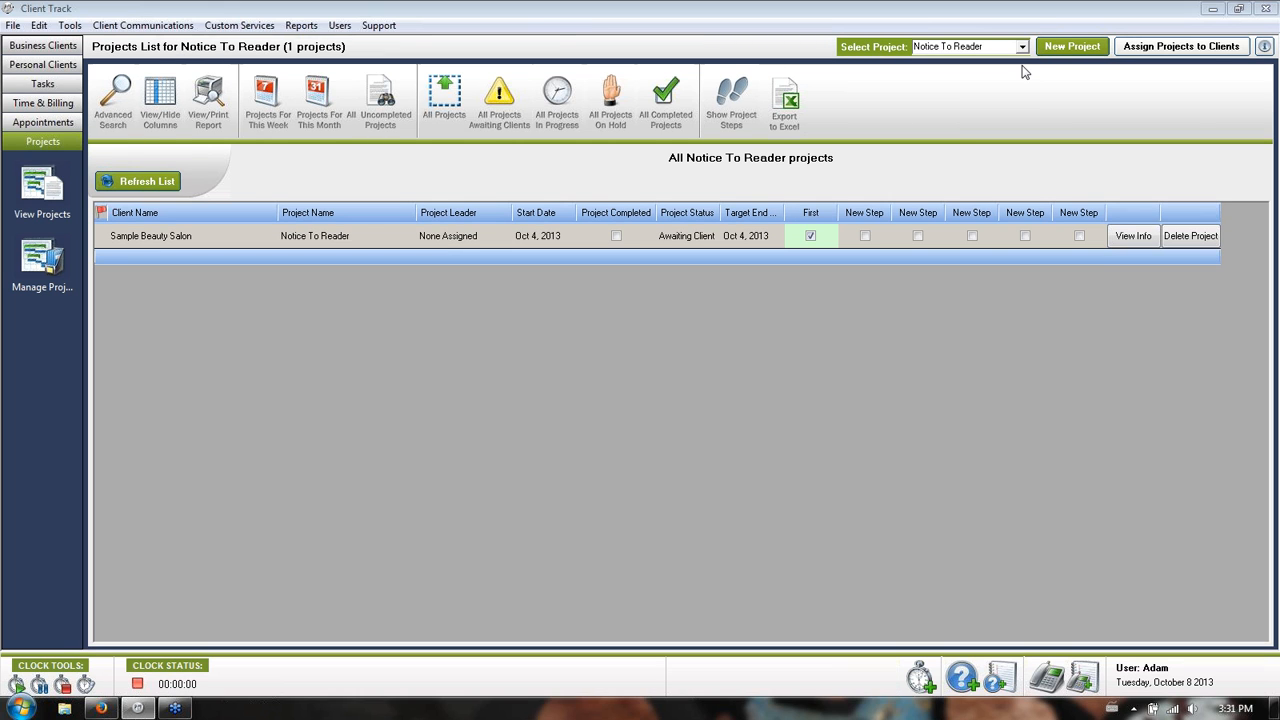
click(827, 241)
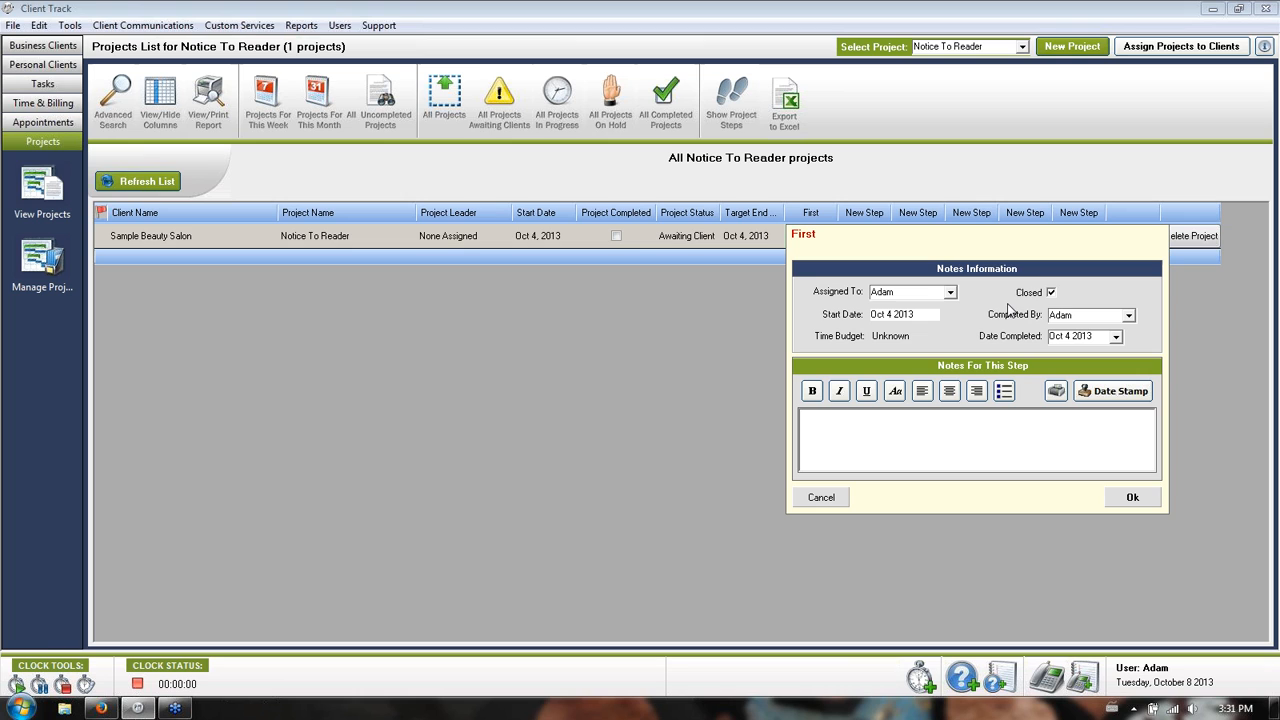
click(836, 498)
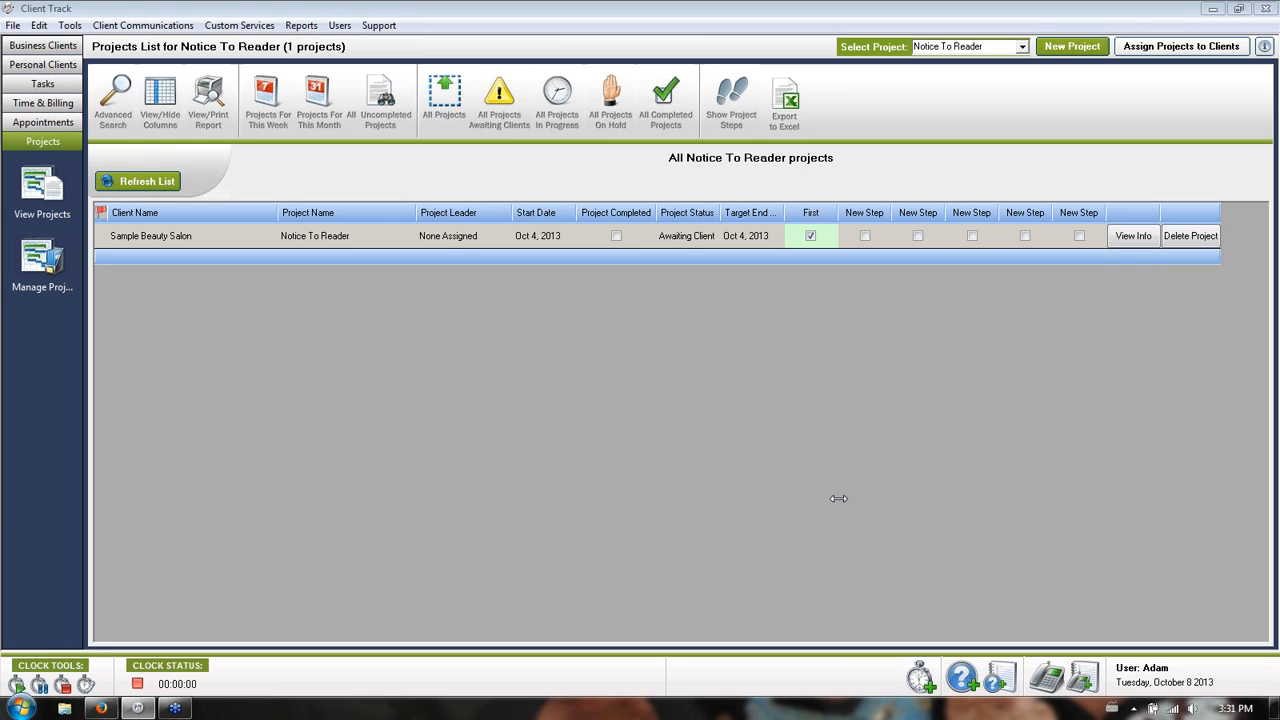
Open Sample Beauty Salon's client projects and set the project display to Show Projects and their Steps.
click(62, 84)
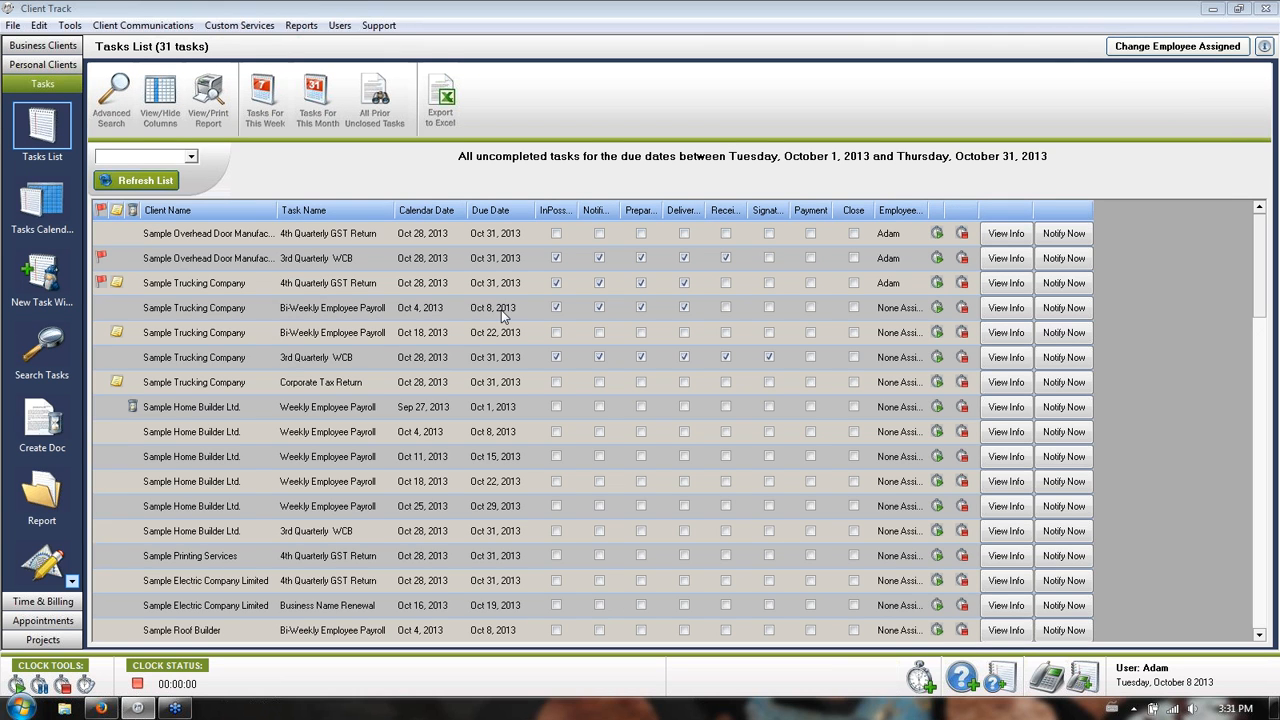
click(57, 46)
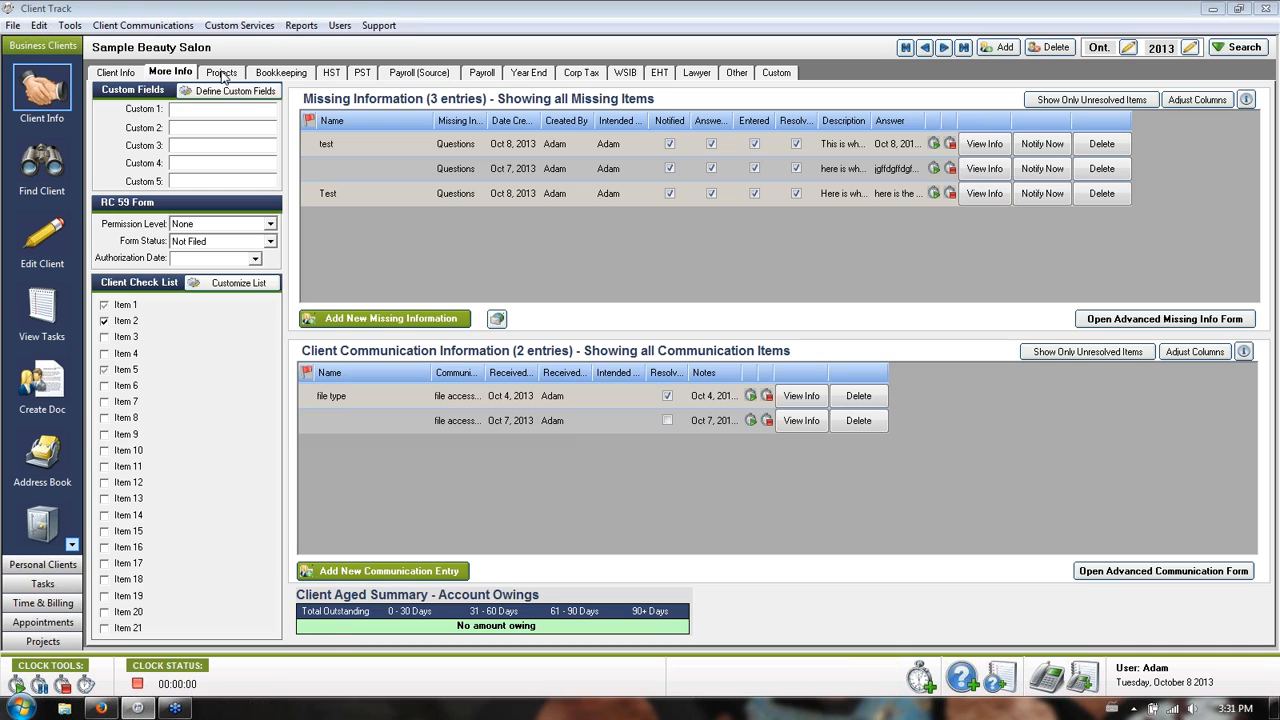
click(221, 72)
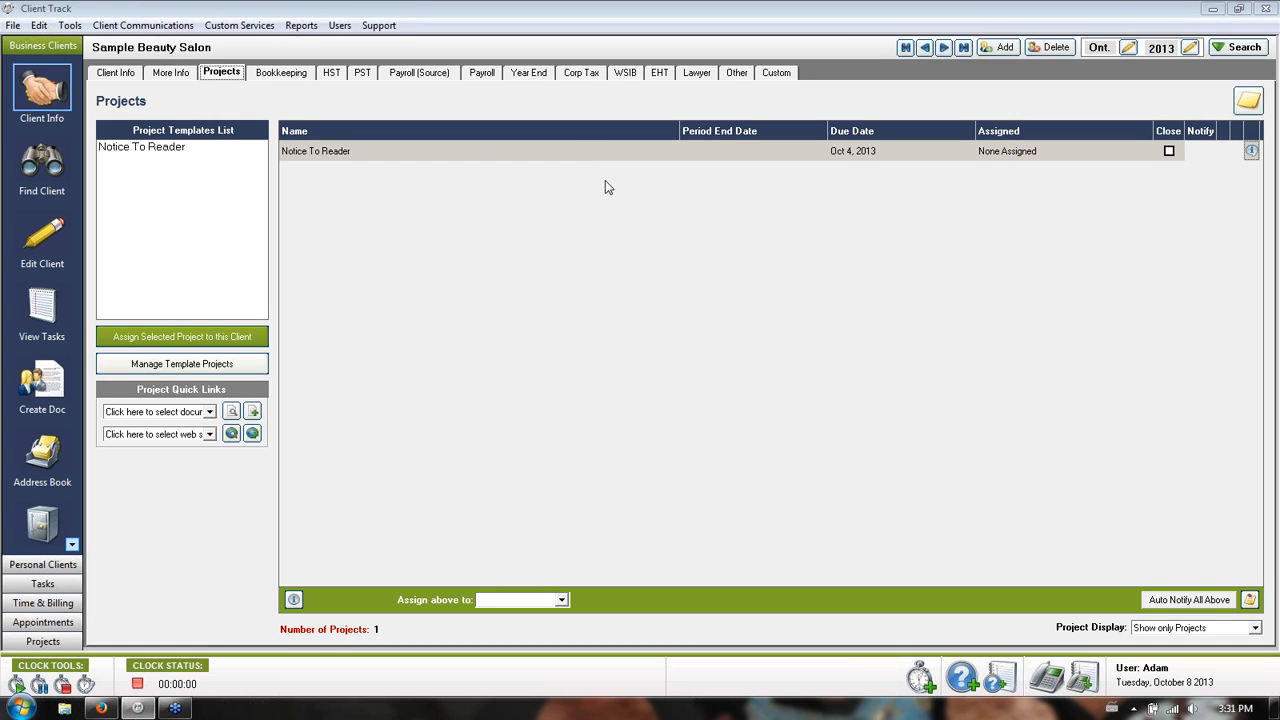
click(1255, 628)
click(1222, 655)
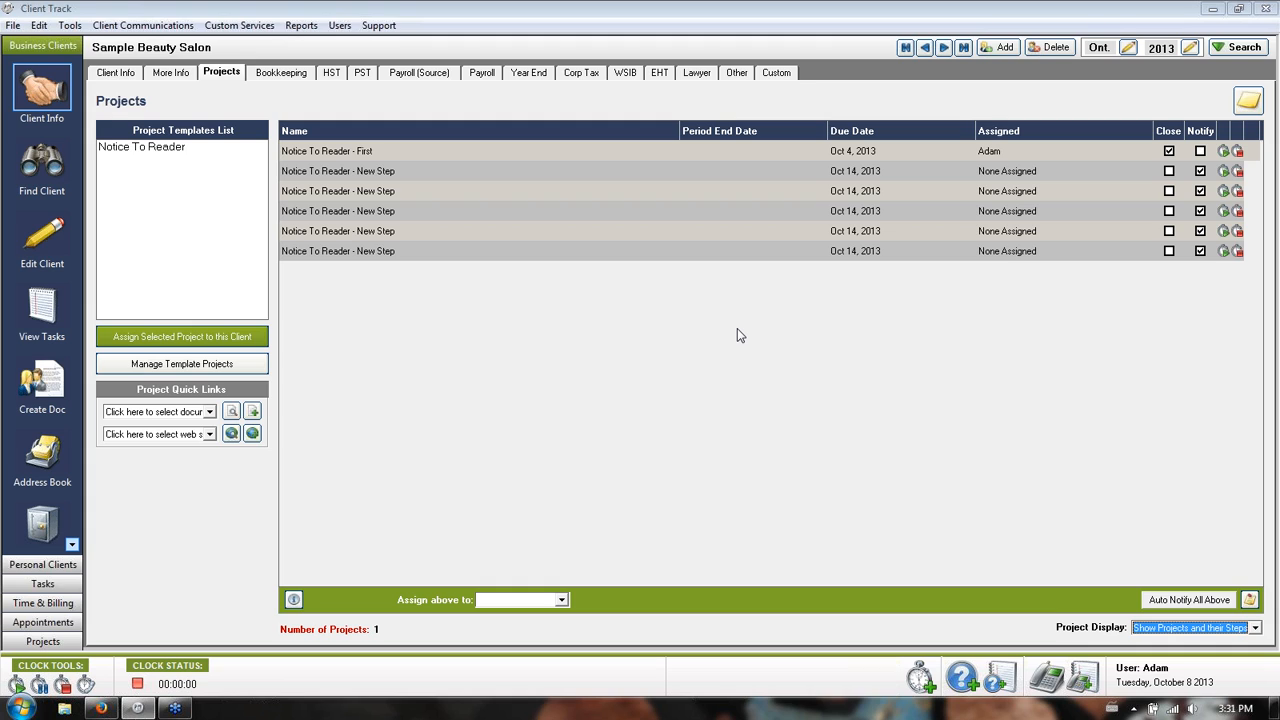
click(1267, 42)
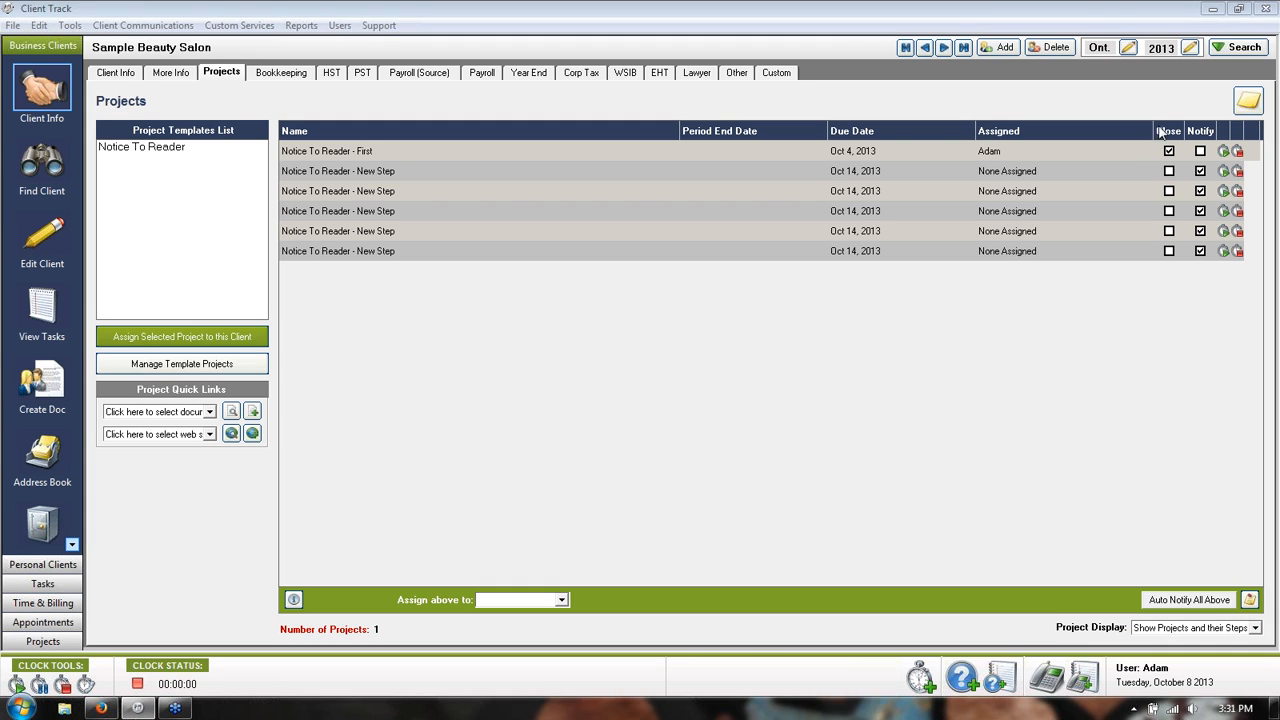